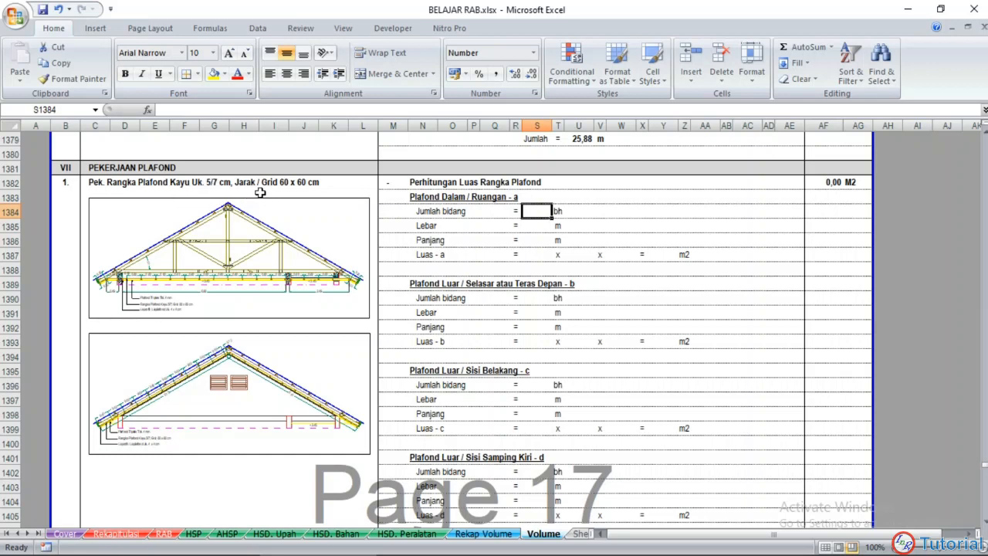
Step: Review the three items under PEKERJAAN PLAFOND on the Volume sheet: ceiling frame, plywood ceiling and lisprofil calculations
{"action": "scroll", "coordinate": [282, 199], "scroll_direction": "down", "scroll_amount": 12}
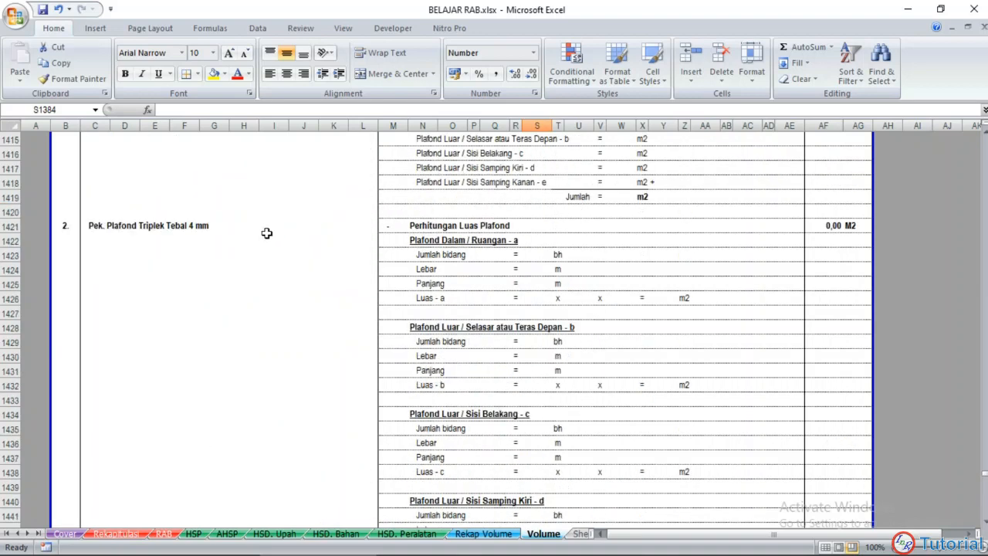
{"action": "scroll", "coordinate": [266, 234], "scroll_direction": "down", "scroll_amount": 12}
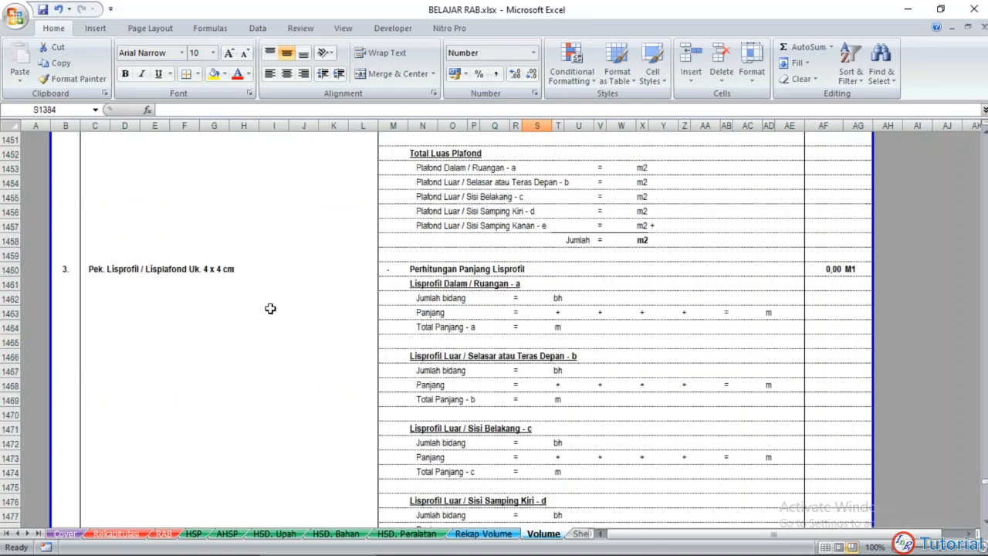
{"action": "scroll", "coordinate": [529, 298], "scroll_direction": "up", "scroll_amount": 20}
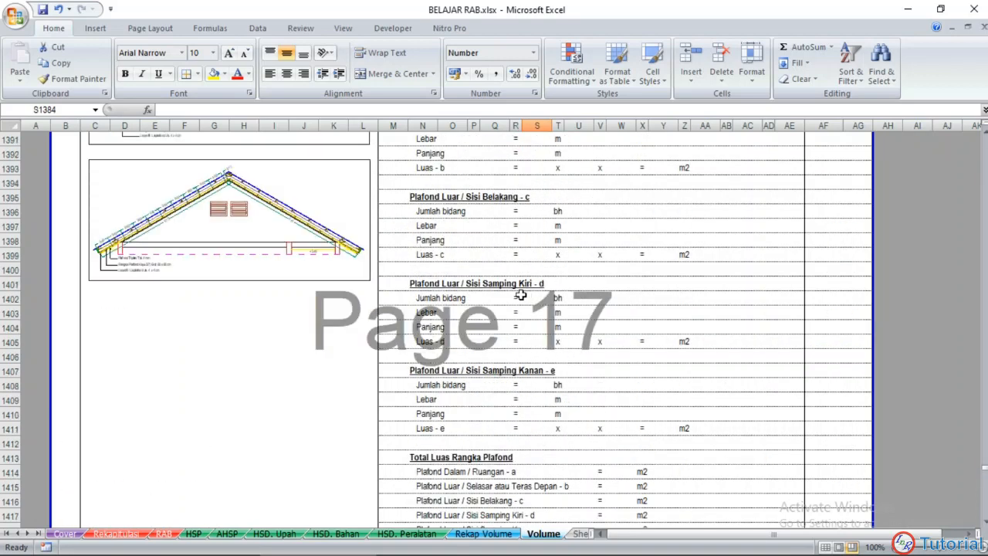
{"action": "scroll", "coordinate": [520, 295], "scroll_direction": "up", "scroll_amount": 4}
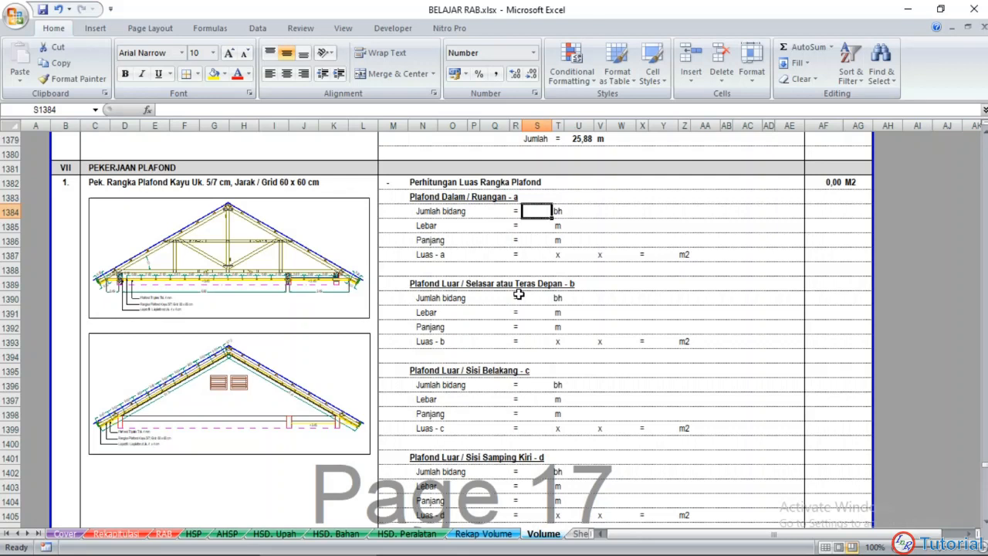
{"action": "scroll", "coordinate": [519, 294], "scroll_direction": "down", "scroll_amount": 20}
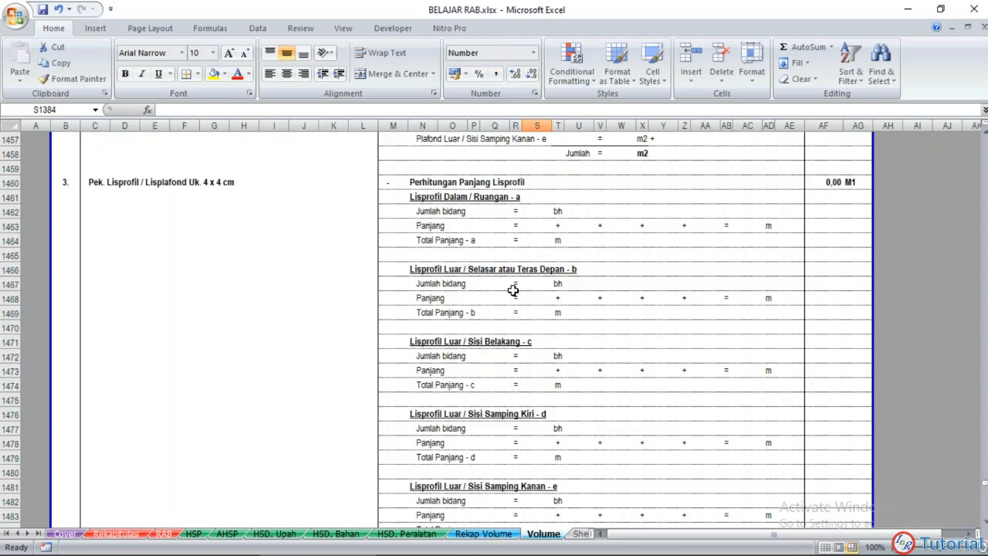
{"action": "scroll", "coordinate": [517, 287], "scroll_direction": "up", "scroll_amount": 19}
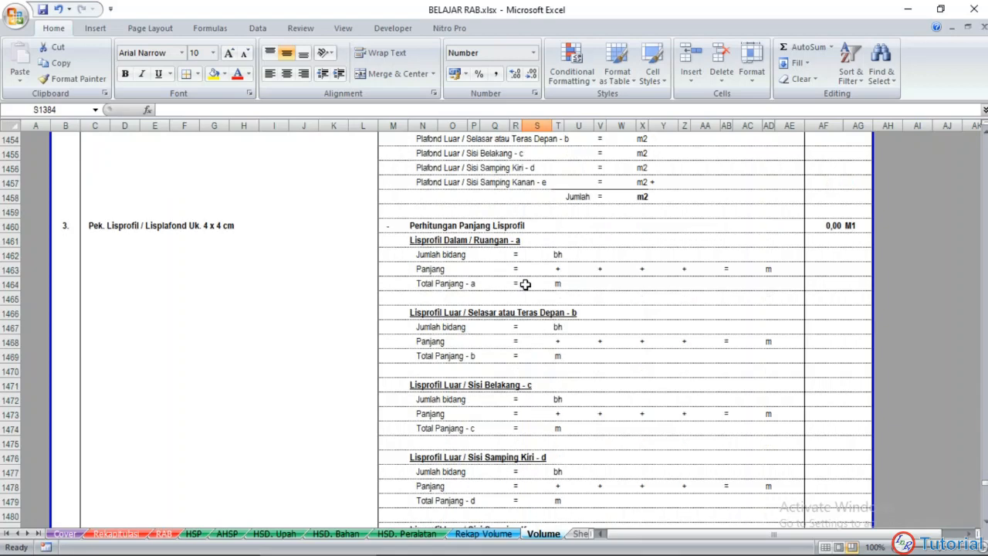
{"action": "scroll", "coordinate": [524, 284], "scroll_direction": "up", "scroll_amount": 10}
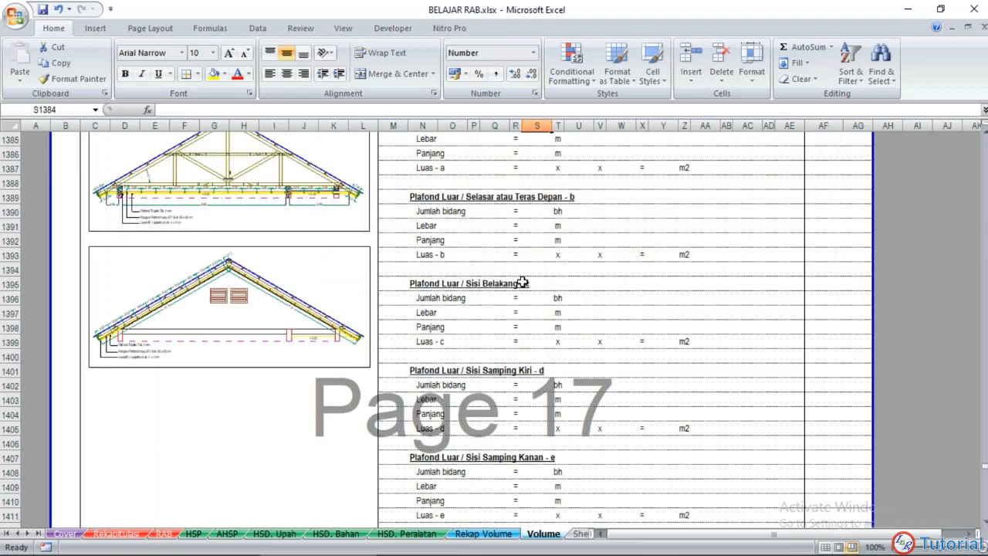
{"action": "scroll", "coordinate": [524, 309], "scroll_direction": "down", "scroll_amount": 5}
{"action": "scroll", "coordinate": [525, 307], "scroll_direction": "up", "scroll_amount": 2}
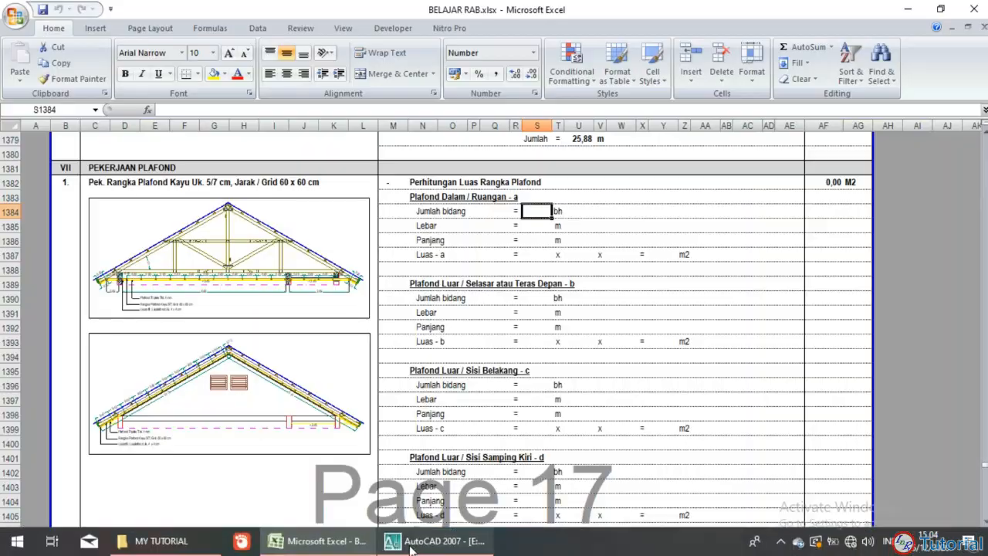
Step: Switch to the AutoCAD drawing and examine the Rencana Plafond floor plan with its room and eaves ceiling areas
{"action": "left_click", "coordinate": [436, 545]}
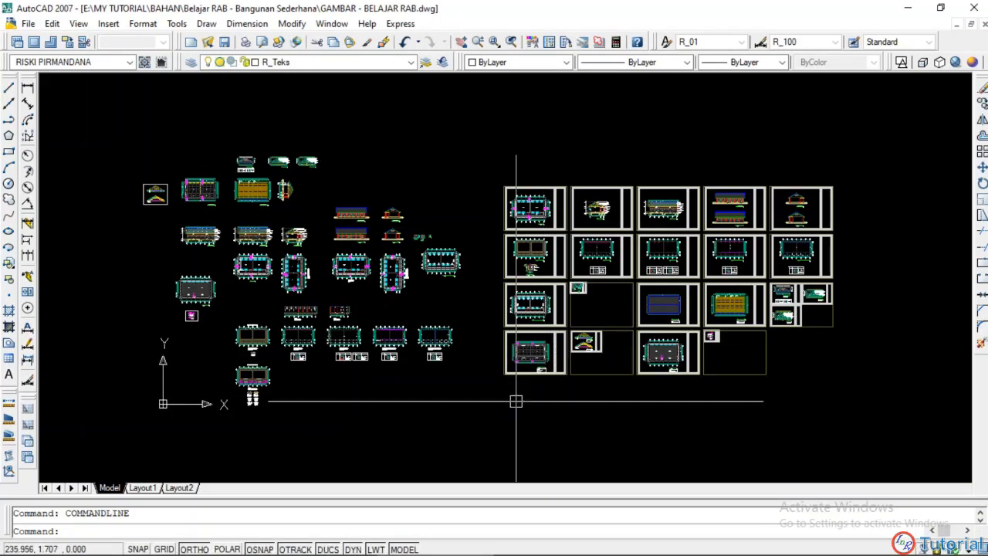
{"action": "scroll", "coordinate": [563, 373], "scroll_direction": "up", "scroll_amount": 5}
{"action": "middle_click_drag", "start_coordinate": [583, 351], "coordinate": [596, 386]}
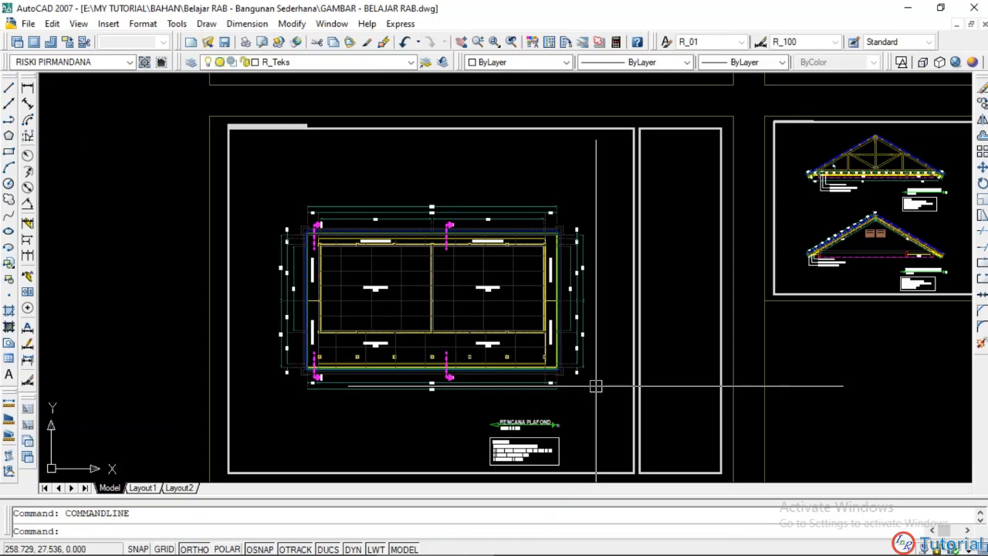
{"action": "scroll", "coordinate": [390, 410], "scroll_direction": "up", "scroll_amount": 4}
{"action": "middle_click_drag", "start_coordinate": [418, 377], "coordinate": [408, 479]}
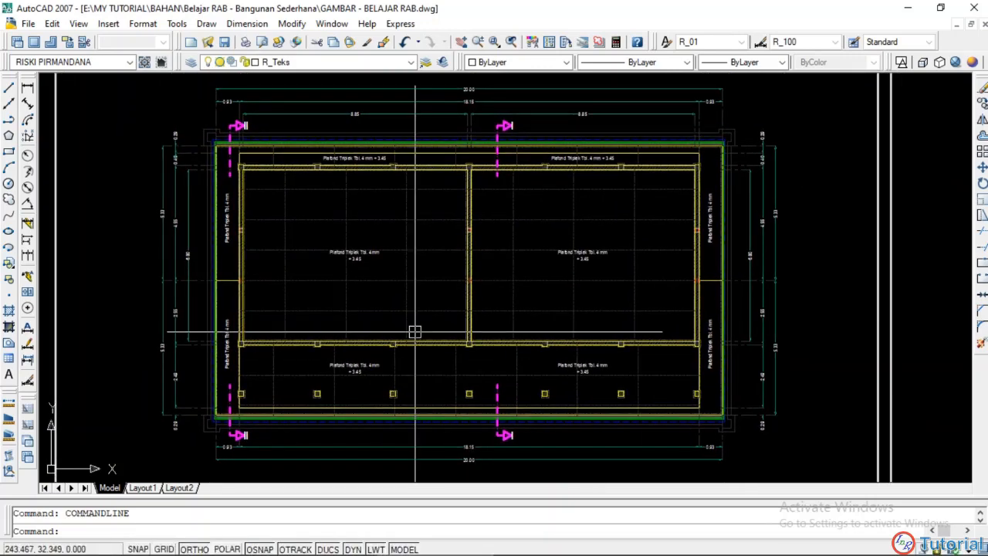
{"action": "middle_click_drag", "start_coordinate": [415, 332], "coordinate": [438, 340]}
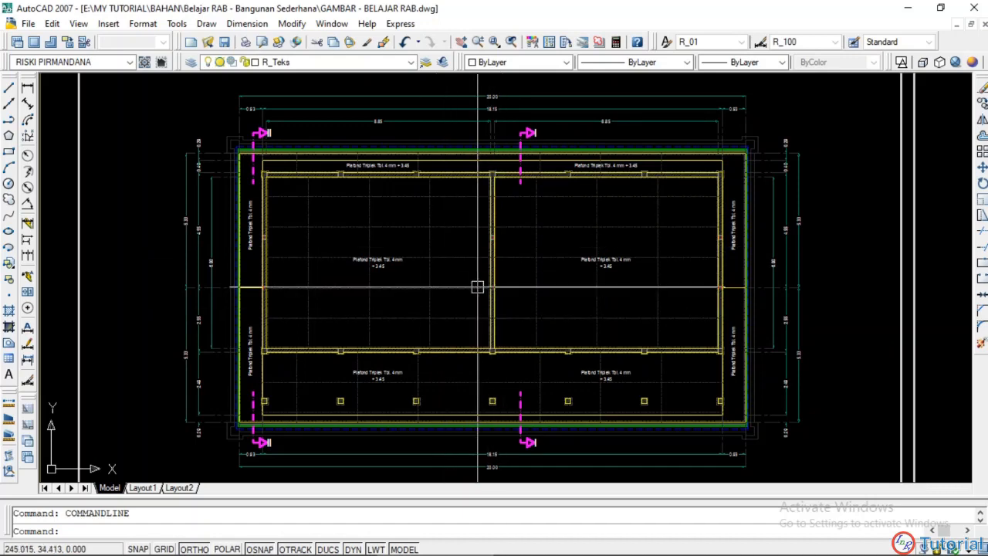
{"action": "mouse_move", "coordinate": [466, 289]}
{"action": "middle_mouse_down"}
{"action": "mouse_move", "coordinate": [451, 264]}
{"action": "mouse_move", "coordinate": [463, 280]}
{"action": "middle_mouse_up"}
{"action": "scroll", "coordinate": [391, 263], "scroll_direction": "up", "scroll_amount": 2}
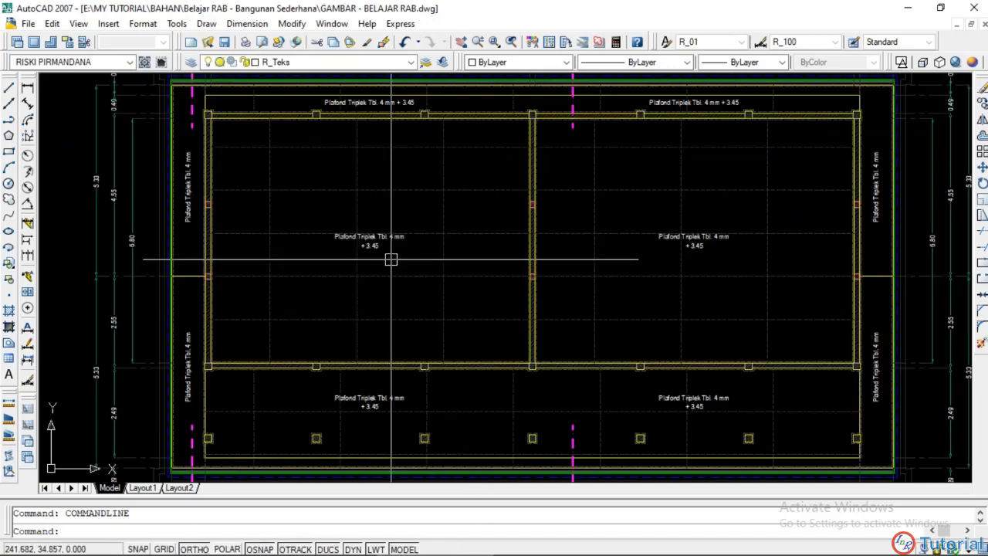
{"action": "scroll", "coordinate": [382, 253], "scroll_direction": "up", "scroll_amount": 1}
{"action": "scroll", "coordinate": [390, 262], "scroll_direction": "down", "scroll_amount": 4}
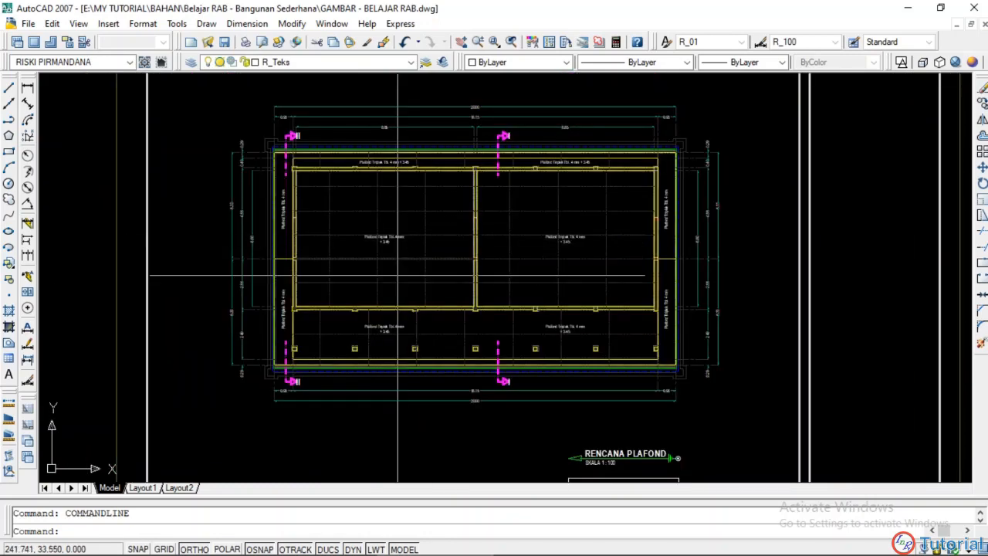
Step: Read the Keterangan notes below the Rencana Plafond title for the ceiling frame, grid, plywood and lisprofil specifications
{"action": "scroll", "coordinate": [430, 238], "scroll_direction": "down", "scroll_amount": 2}
{"action": "middle_click_drag", "start_coordinate": [428, 238], "coordinate": [365, 227]}
{"action": "scroll", "coordinate": [442, 368], "scroll_direction": "up", "scroll_amount": 3}
{"action": "middle_click_drag", "start_coordinate": [442, 356], "coordinate": [427, 264]}
{"action": "scroll", "coordinate": [494, 338], "scroll_direction": "up", "scroll_amount": 3}
{"action": "middle_click_drag", "start_coordinate": [528, 277], "coordinate": [497, 285]}
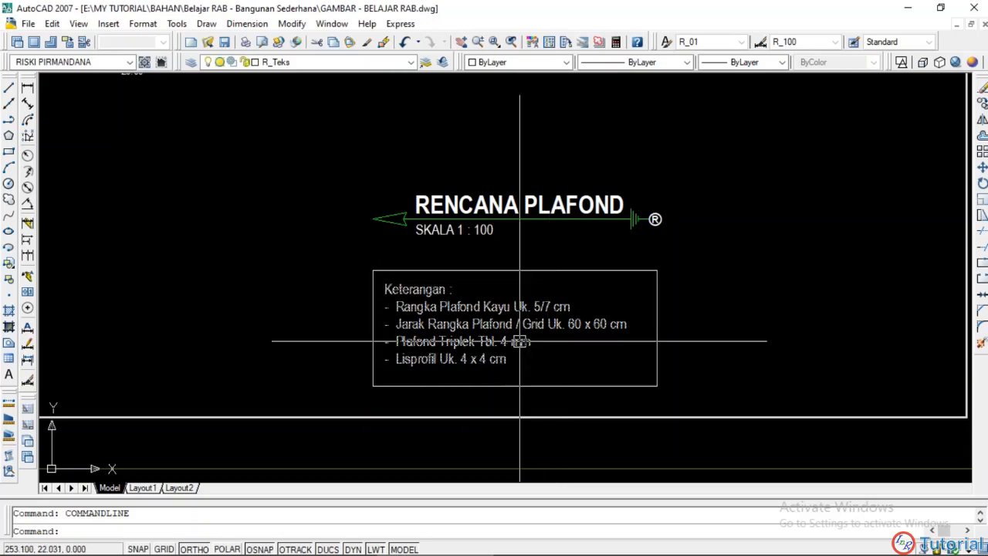
Step: Inspect the dimensions and the I and II section marks along the upper edge of the Rencana Plafond plan
{"action": "scroll", "coordinate": [393, 385], "scroll_direction": "down", "scroll_amount": 10}
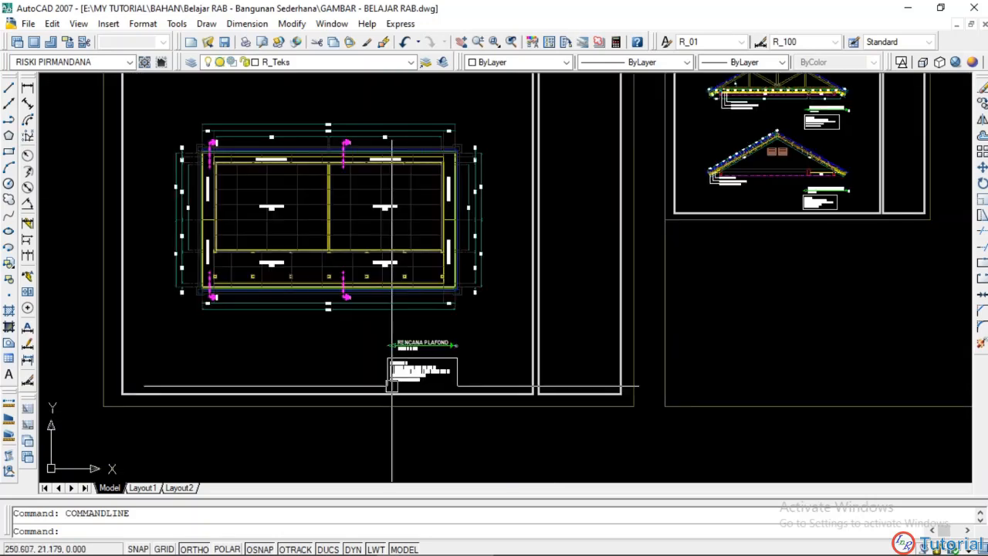
{"action": "middle_click_drag", "start_coordinate": [535, 348], "coordinate": [509, 348]}
{"action": "scroll", "coordinate": [379, 371], "scroll_direction": "up", "scroll_amount": 3}
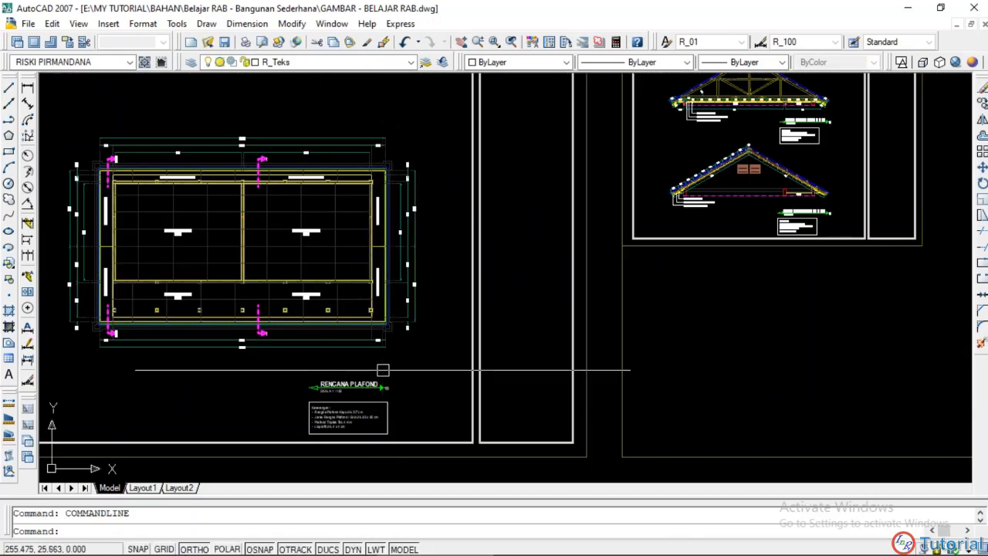
{"action": "mouse_move", "coordinate": [406, 369]}
{"action": "middle_mouse_down"}
{"action": "mouse_move", "coordinate": [431, 367]}
{"action": "mouse_move", "coordinate": [421, 380]}
{"action": "middle_mouse_up"}
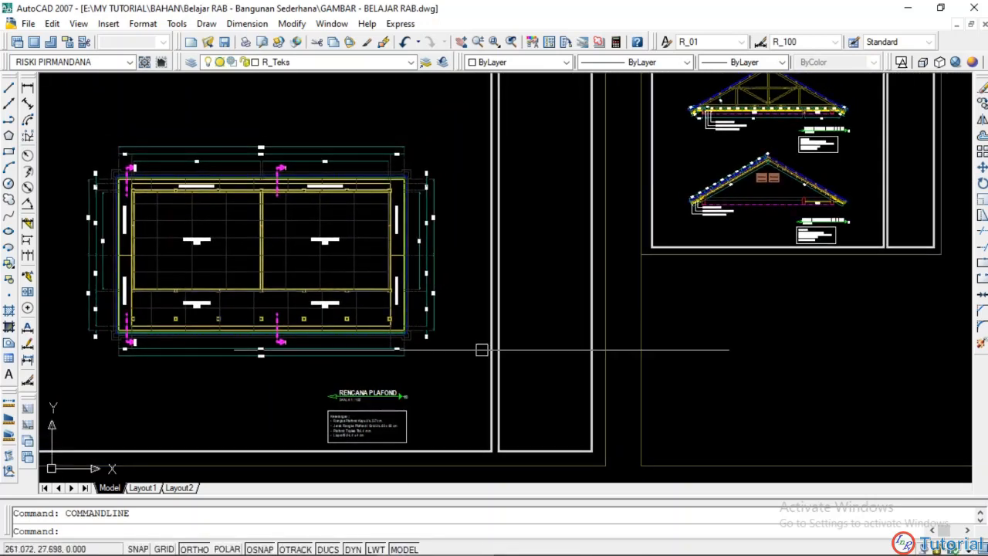
{"action": "middle_click_drag", "start_coordinate": [409, 347], "coordinate": [516, 351]}
{"action": "scroll", "coordinate": [337, 148], "scroll_direction": "up", "scroll_amount": 3}
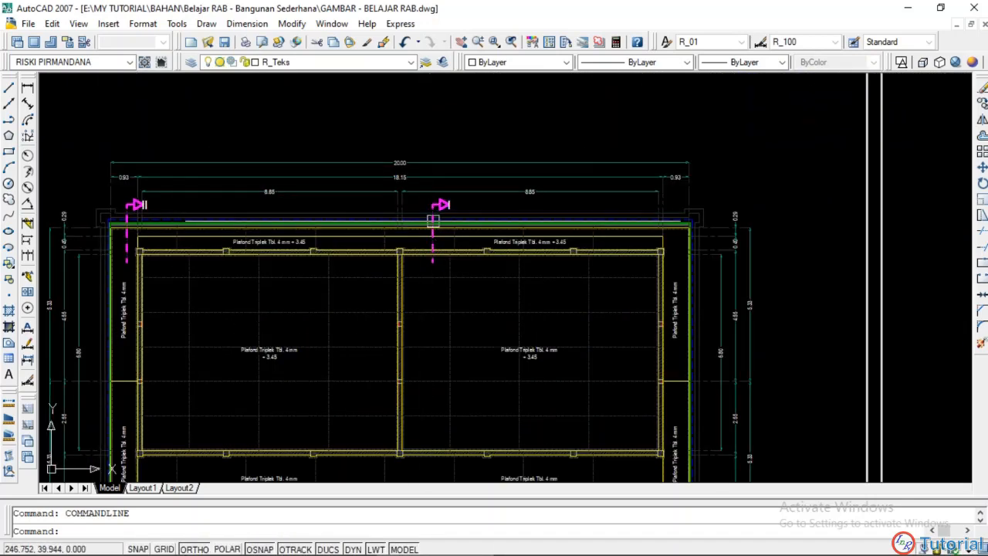
{"action": "scroll", "coordinate": [430, 261], "scroll_direction": "down", "scroll_amount": 3}
{"action": "scroll", "coordinate": [428, 263], "scroll_direction": "up", "scroll_amount": 3}
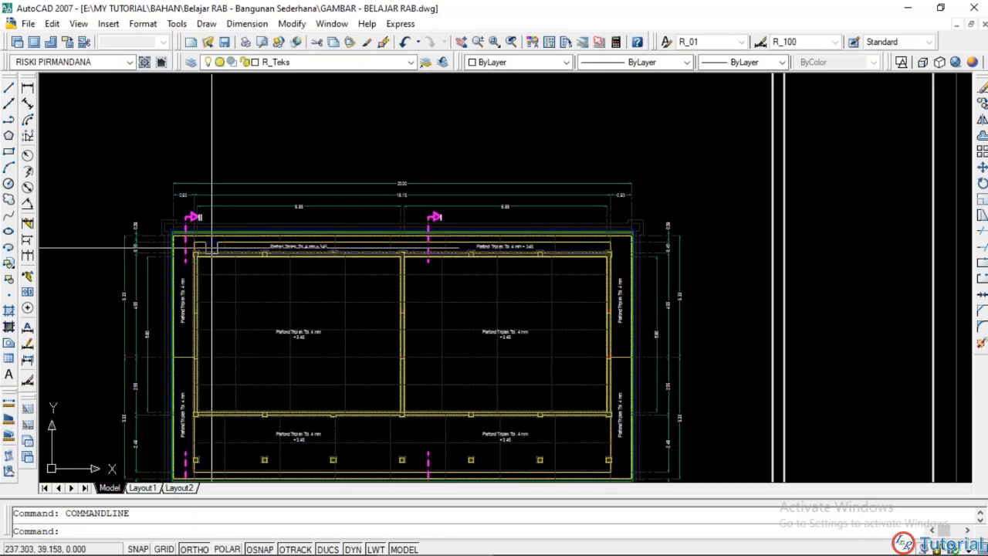
Step: Examine the Detail Plafond (Pot. I - I) section, including its grid spacing, span dimensions and material labels
{"action": "scroll", "coordinate": [211, 247], "scroll_direction": "down", "scroll_amount": 3}
{"action": "scroll", "coordinate": [552, 230], "scroll_direction": "up", "scroll_amount": 4}
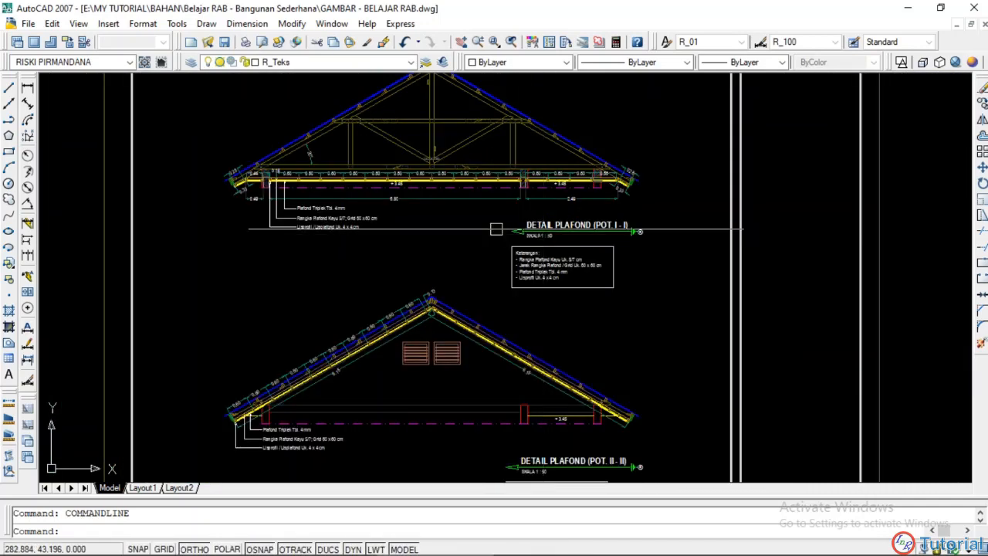
{"action": "scroll", "coordinate": [496, 230], "scroll_direction": "up", "scroll_amount": 3}
{"action": "scroll", "coordinate": [489, 280], "scroll_direction": "up", "scroll_amount": 1}
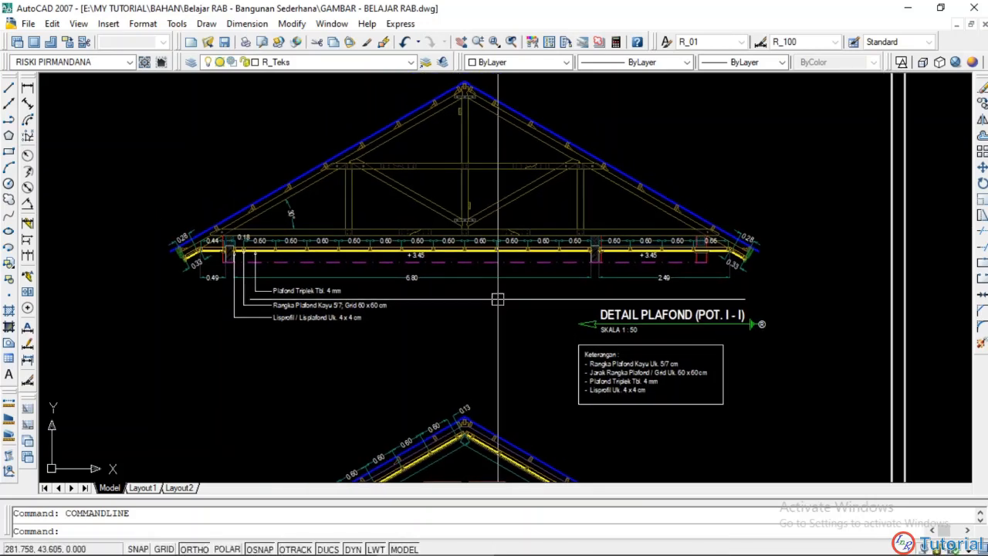
{"action": "middle_click_drag", "start_coordinate": [498, 299], "coordinate": [507, 331]}
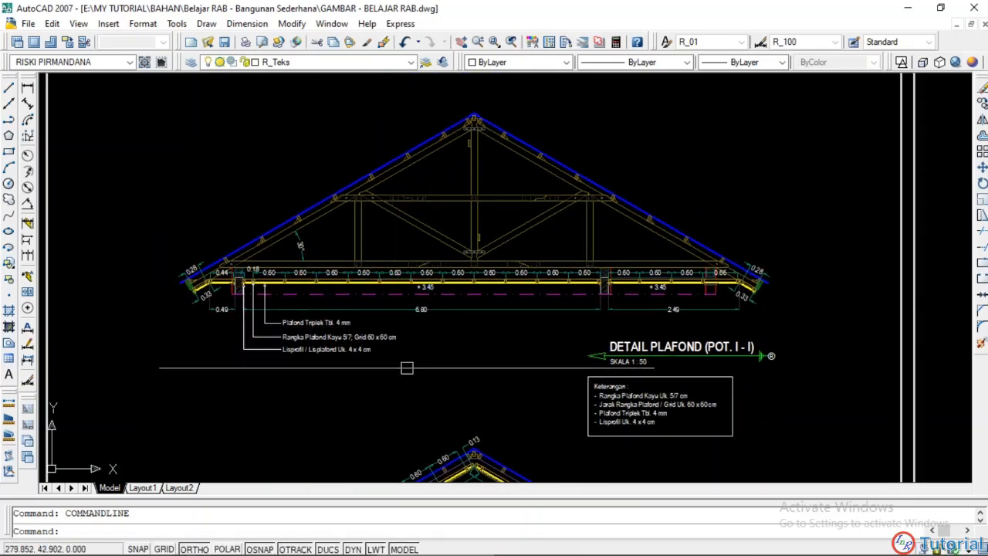
{"action": "scroll", "coordinate": [190, 297], "scroll_direction": "up", "scroll_amount": 3}
{"action": "scroll", "coordinate": [379, 302], "scroll_direction": "up", "scroll_amount": 2}
{"action": "middle_click_drag", "start_coordinate": [379, 302], "coordinate": [474, 278]}
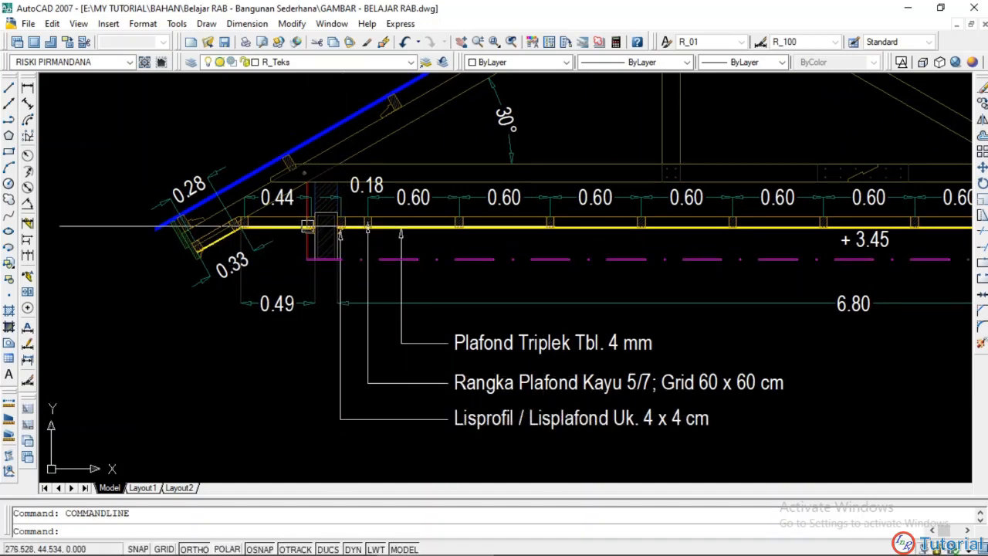
{"action": "scroll", "coordinate": [202, 259], "scroll_direction": "down", "scroll_amount": 2}
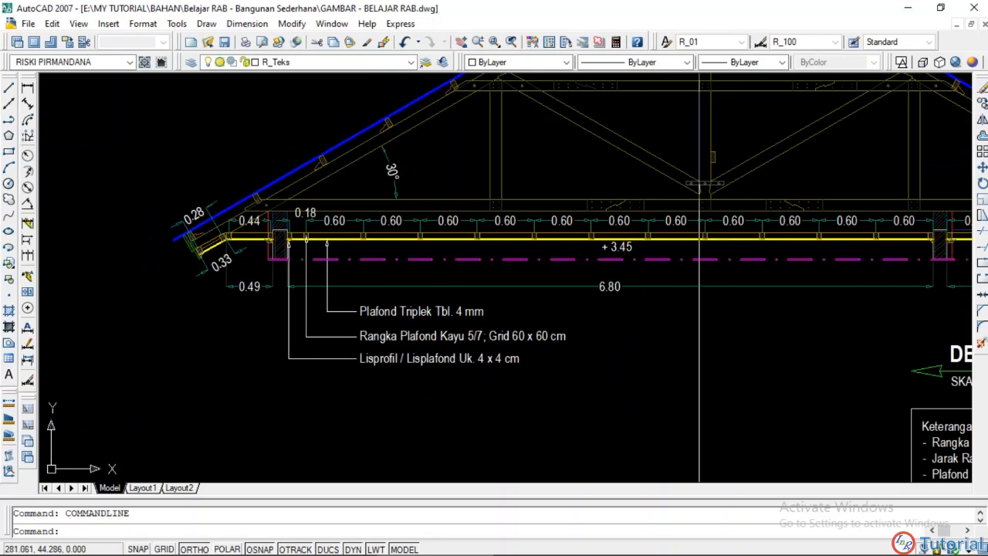
{"action": "middle_click_drag", "start_coordinate": [699, 239], "coordinate": [642, 213]}
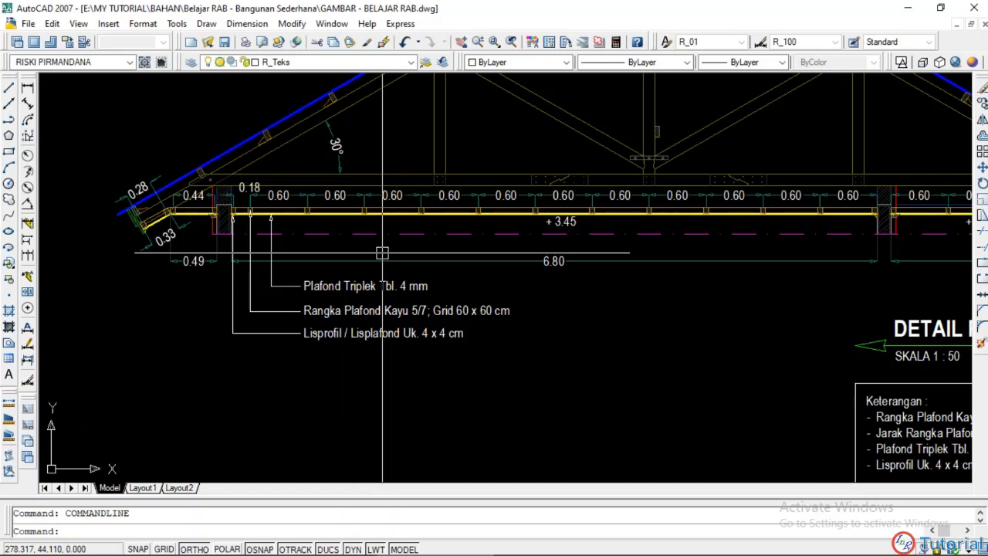
{"action": "middle_click_drag", "start_coordinate": [468, 286], "coordinate": [428, 252]}
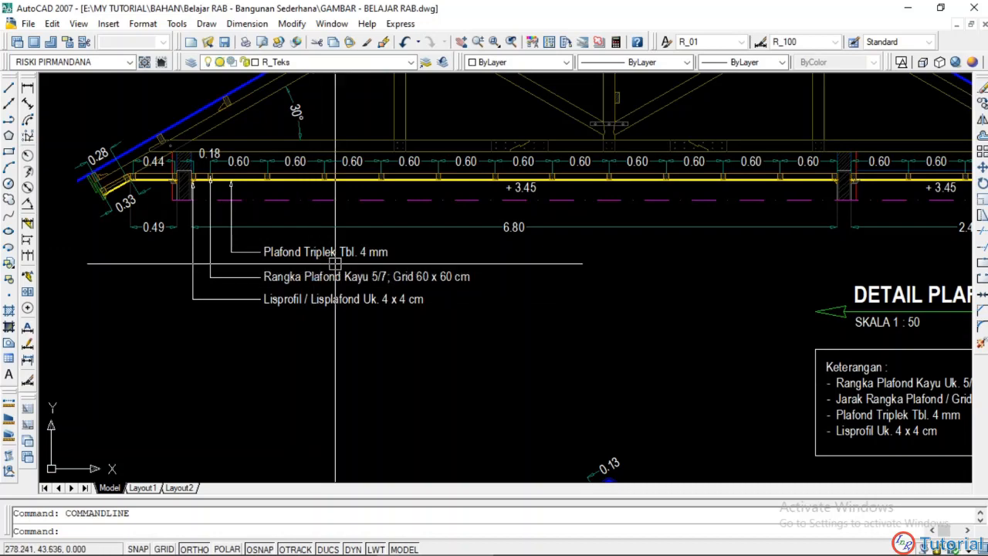
Step: Examine the Detail Plafond (Pot. II - II) section, including the sloped ceiling's grid spacing, lengths and material labels
{"action": "scroll", "coordinate": [455, 246], "scroll_direction": "down", "scroll_amount": 5}
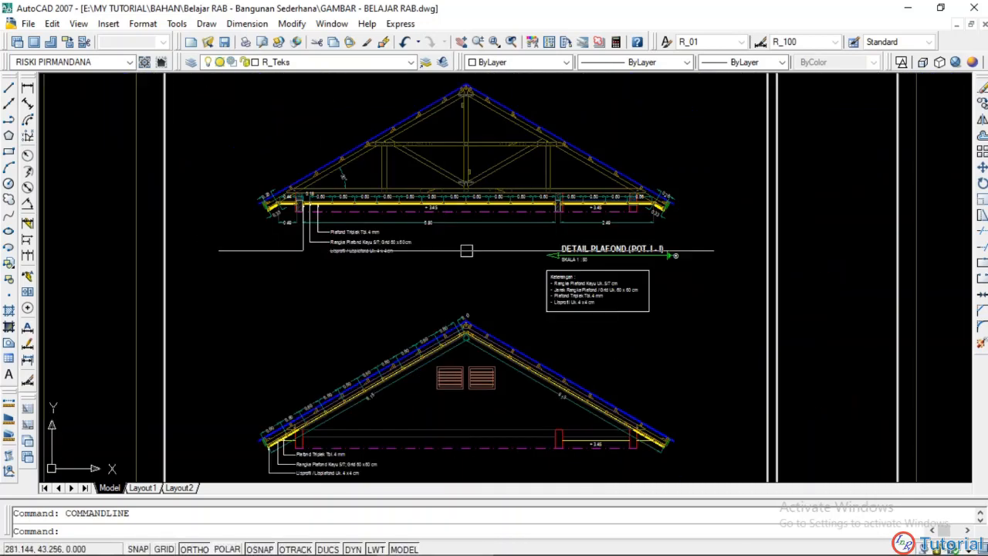
{"action": "scroll", "coordinate": [574, 259], "scroll_direction": "up", "scroll_amount": 4}
{"action": "scroll", "coordinate": [547, 222], "scroll_direction": "down", "scroll_amount": 7}
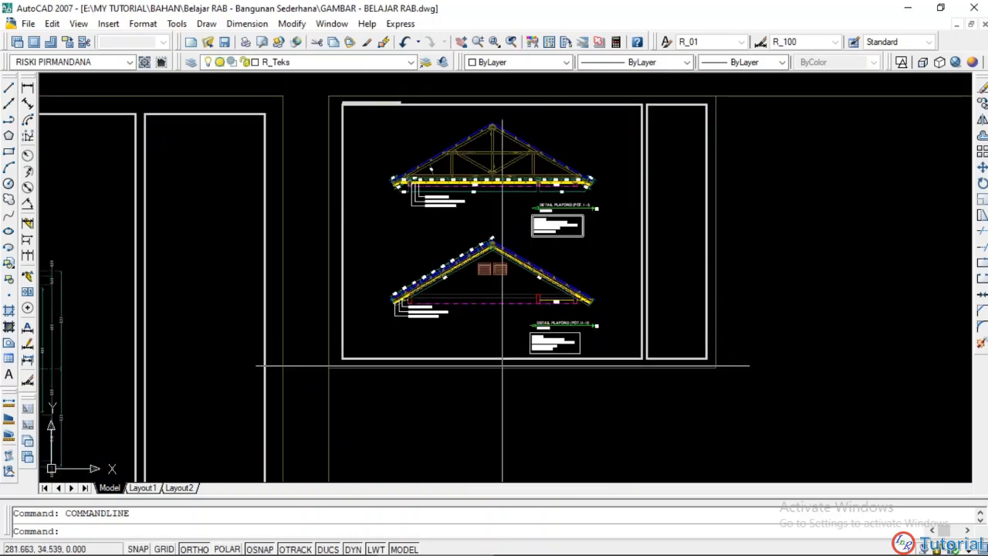
{"action": "scroll", "coordinate": [502, 311], "scroll_direction": "up", "scroll_amount": 5}
{"action": "mouse_move", "coordinate": [501, 309]}
{"action": "middle_mouse_down"}
{"action": "mouse_move", "coordinate": [506, 274]}
{"action": "mouse_move", "coordinate": [505, 329]}
{"action": "mouse_move", "coordinate": [470, 324]}
{"action": "mouse_move", "coordinate": [490, 338]}
{"action": "middle_mouse_up"}
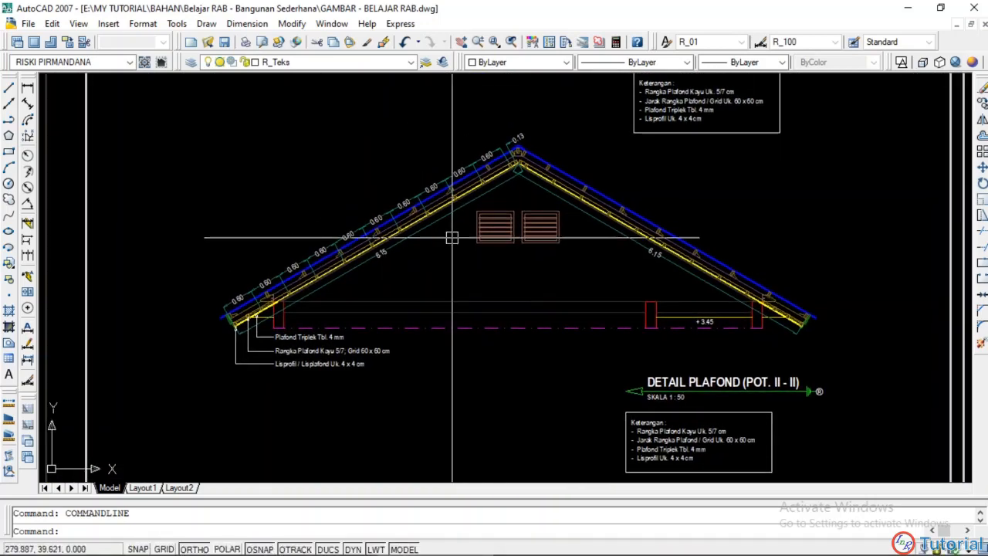
{"action": "middle_click_drag", "start_coordinate": [452, 236], "coordinate": [452, 298]}
{"action": "scroll", "coordinate": [236, 395], "scroll_direction": "up", "scroll_amount": 2}
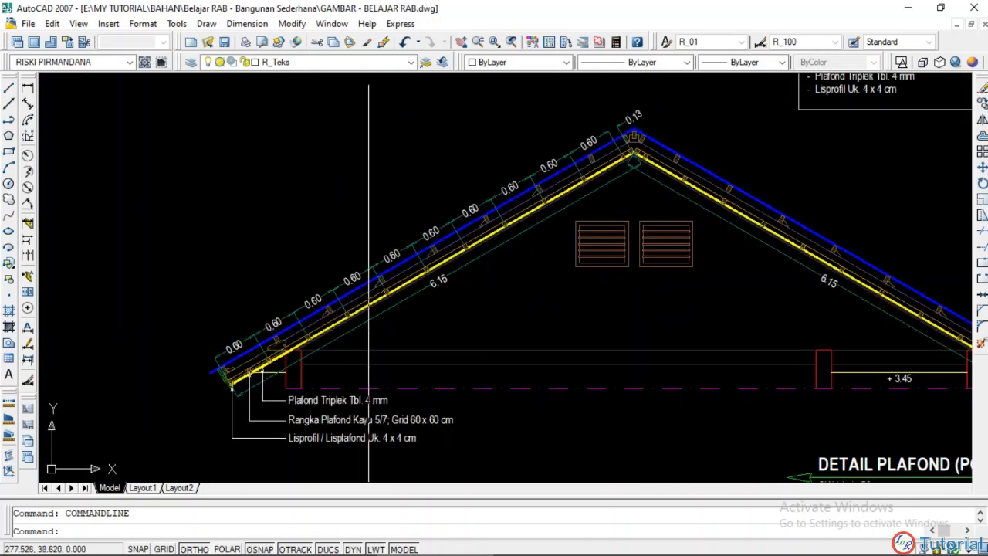
{"action": "scroll", "coordinate": [317, 384], "scroll_direction": "up", "scroll_amount": 4}
{"action": "scroll", "coordinate": [364, 364], "scroll_direction": "down", "scroll_amount": 3}
{"action": "mouse_move", "coordinate": [557, 216]}
{"action": "middle_mouse_down"}
{"action": "mouse_move", "coordinate": [556, 236]}
{"action": "mouse_move", "coordinate": [525, 232]}
{"action": "middle_mouse_up"}
{"action": "scroll", "coordinate": [525, 232], "scroll_direction": "down", "scroll_amount": 2}
{"action": "scroll", "coordinate": [530, 266], "scroll_direction": "down", "scroll_amount": 2}
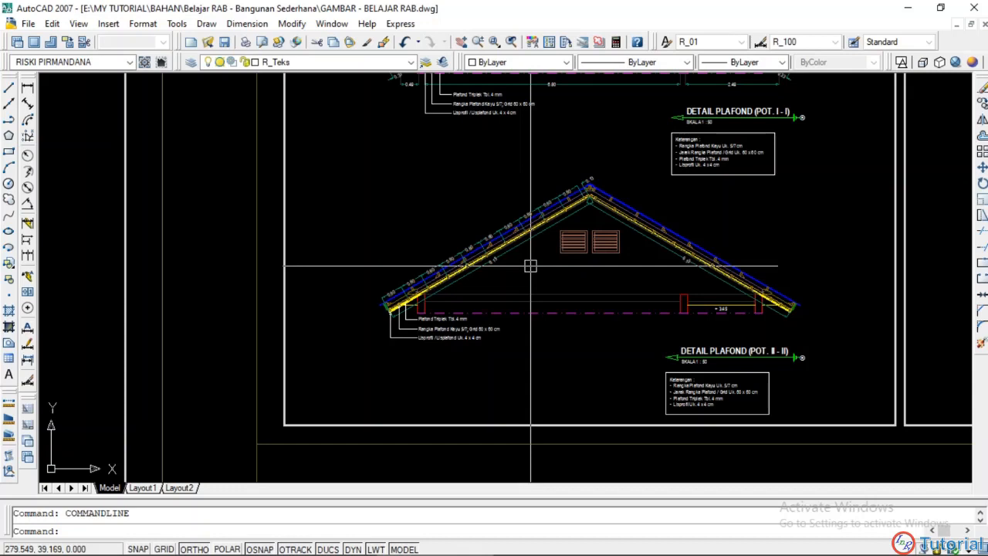
Step: Return to the BELAJAR RAB.xlsx workbook in Excel and select cell Q1385 in the Lebar row of Plafond Dalam / Ruangan - a
{"action": "scroll", "coordinate": [530, 266], "scroll_direction": "down", "scroll_amount": 4}
{"action": "middle_click_drag", "start_coordinate": [469, 377], "coordinate": [592, 323]}
{"action": "scroll", "coordinate": [589, 323], "scroll_direction": "down", "scroll_amount": 2}
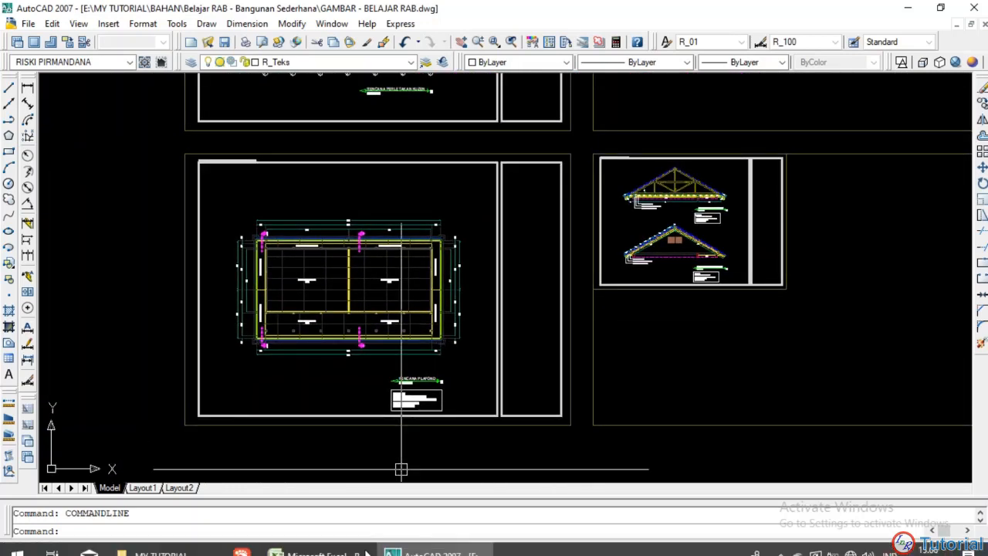
{"action": "left_click", "coordinate": [361, 553]}
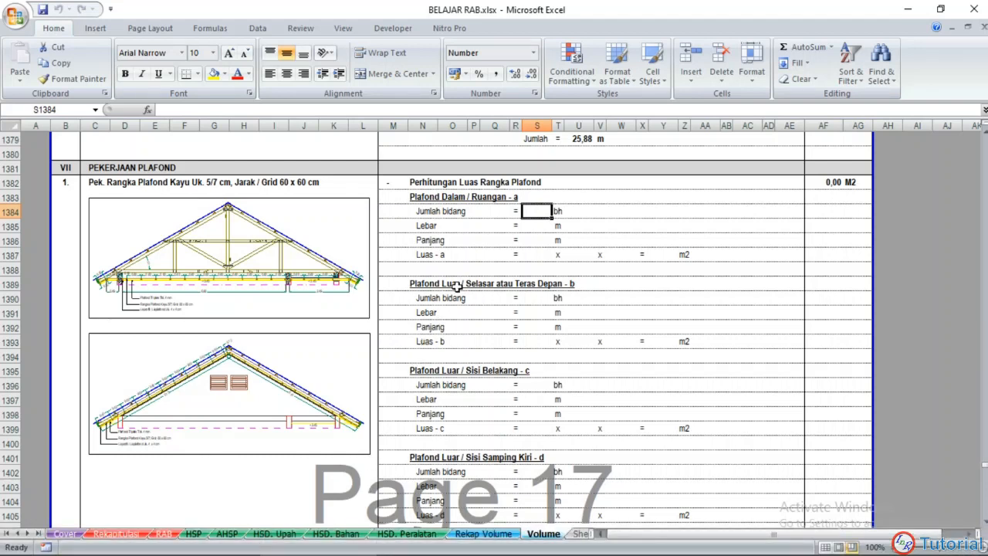
{"action": "scroll", "coordinate": [476, 250], "scroll_direction": "up", "scroll_amount": 1}
{"action": "left_click", "coordinate": [493, 269]}
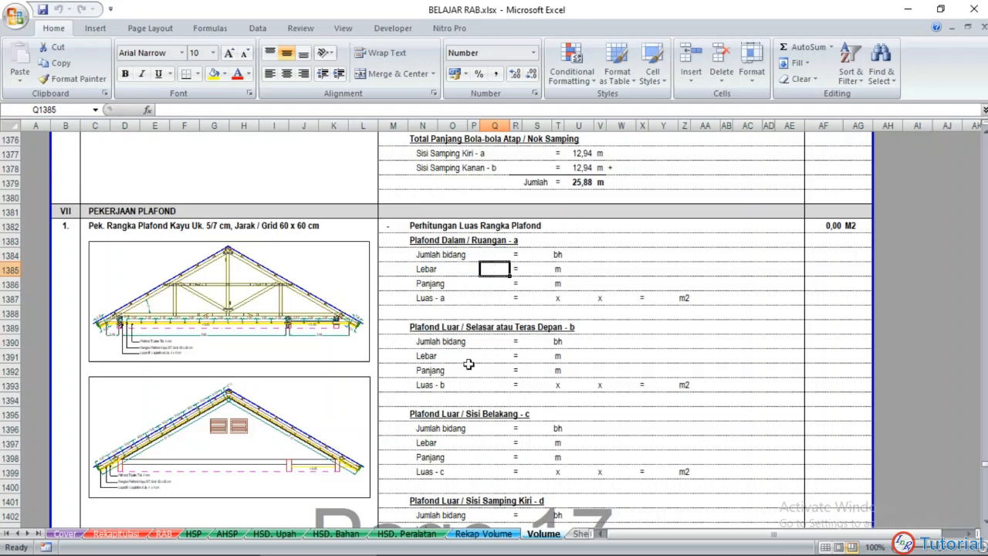
Step: Switch to the AutoCAD drawing and examine the two interior room ceilings on the Rencana Plafond plan, comparing them with the workbook's list
{"action": "left_click", "coordinate": [393, 543]}
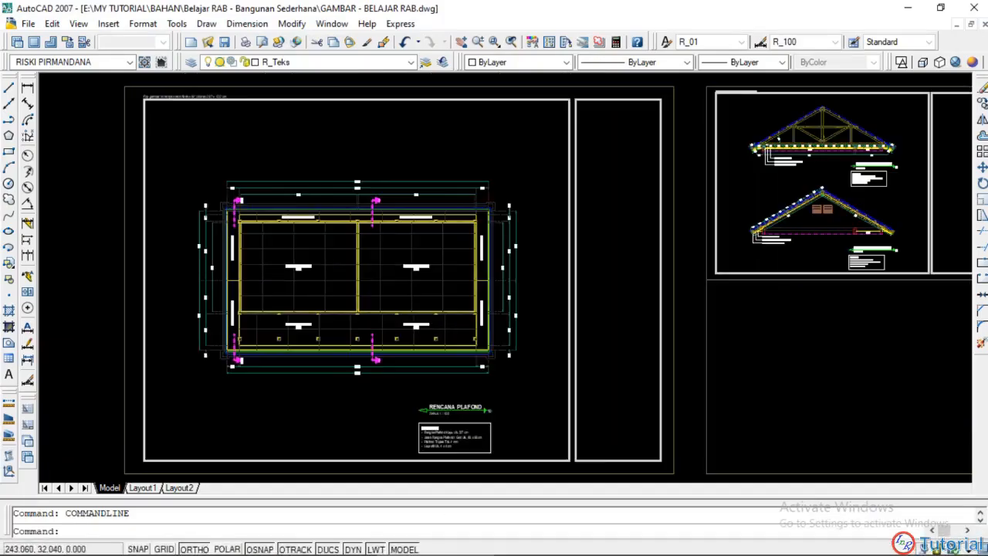
{"action": "scroll", "coordinate": [401, 286], "scroll_direction": "up", "scroll_amount": 5}
{"action": "scroll", "coordinate": [381, 275], "scroll_direction": "down", "scroll_amount": 3}
{"action": "mouse_move", "coordinate": [373, 267]}
{"action": "middle_mouse_down"}
{"action": "mouse_move", "coordinate": [345, 206]}
{"action": "mouse_move", "coordinate": [346, 241]}
{"action": "middle_mouse_up"}
{"action": "scroll", "coordinate": [308, 236], "scroll_direction": "up", "scroll_amount": 2}
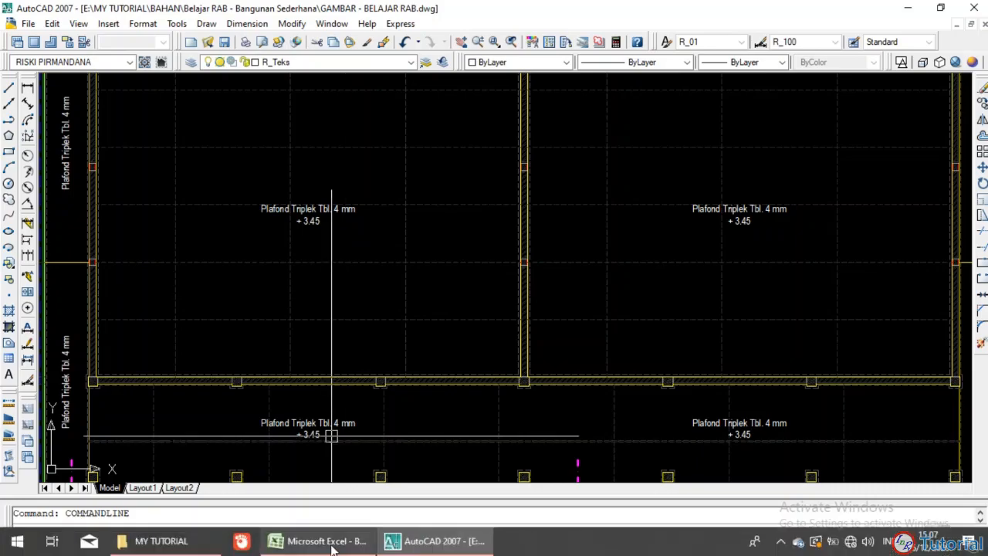
{"action": "left_click", "coordinate": [330, 545]}
{"action": "left_click", "coordinate": [436, 542]}
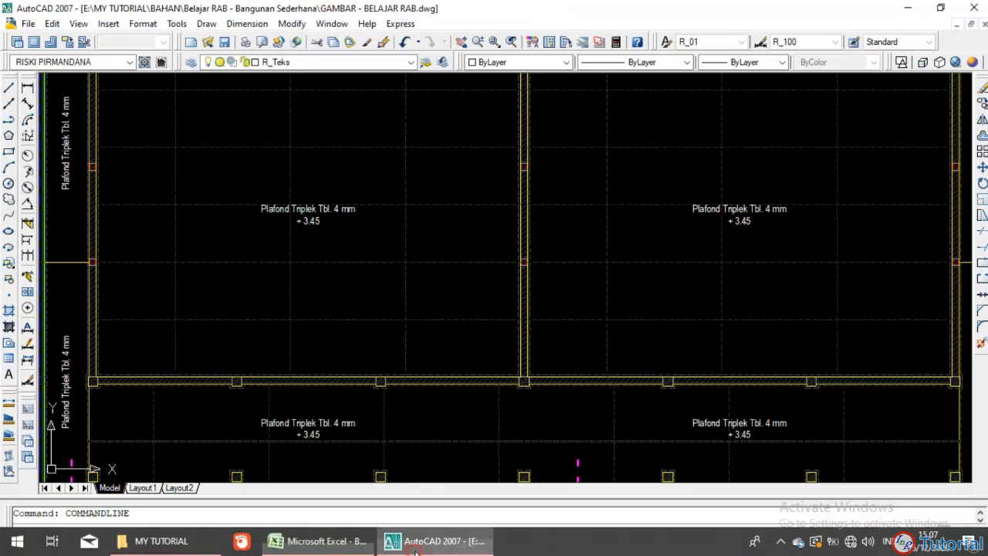
{"action": "middle_click_drag", "start_coordinate": [359, 310], "coordinate": [365, 374]}
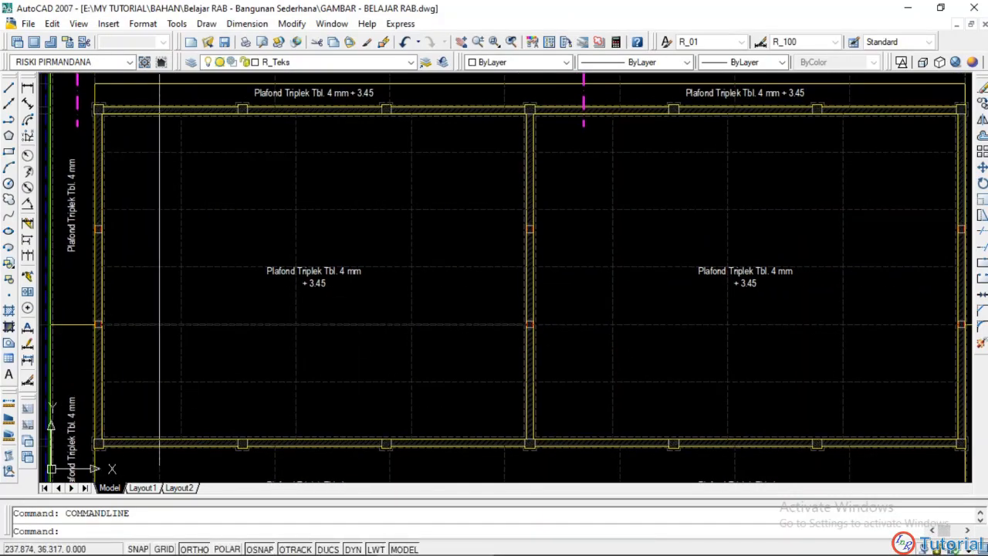
{"action": "middle_click_drag", "start_coordinate": [688, 324], "coordinate": [541, 332]}
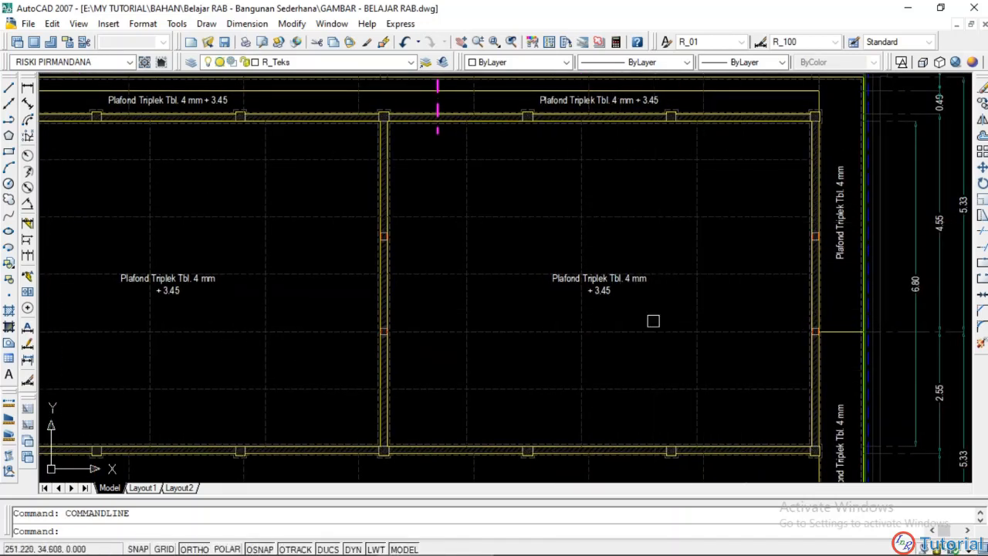
{"action": "scroll", "coordinate": [653, 319], "scroll_direction": "down", "scroll_amount": 3}
{"action": "left_click", "coordinate": [308, 543]}
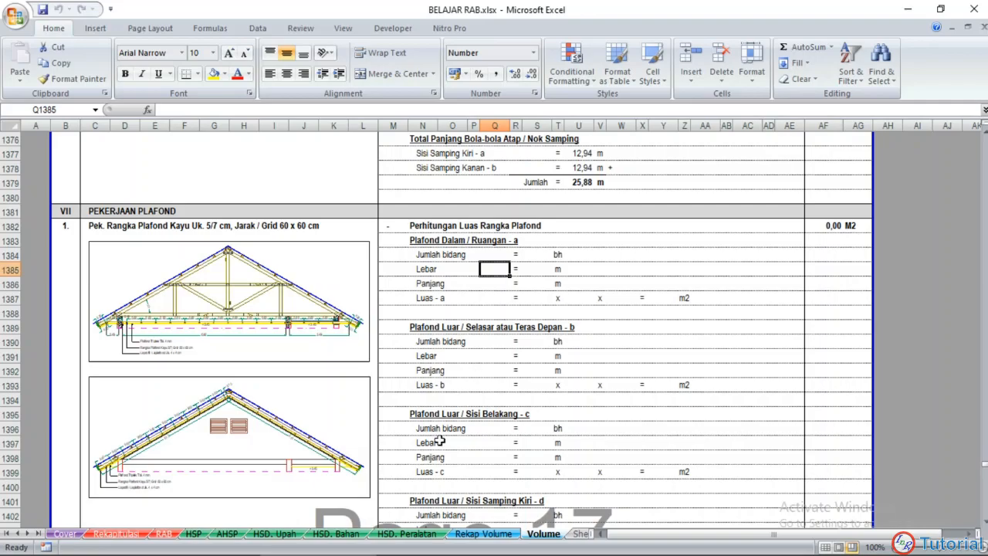
Step: Return to the AutoCAD plan and examine the outer ceiling areas along the front terrace, rear and sides, with their dimensions
{"action": "left_click", "coordinate": [429, 543]}
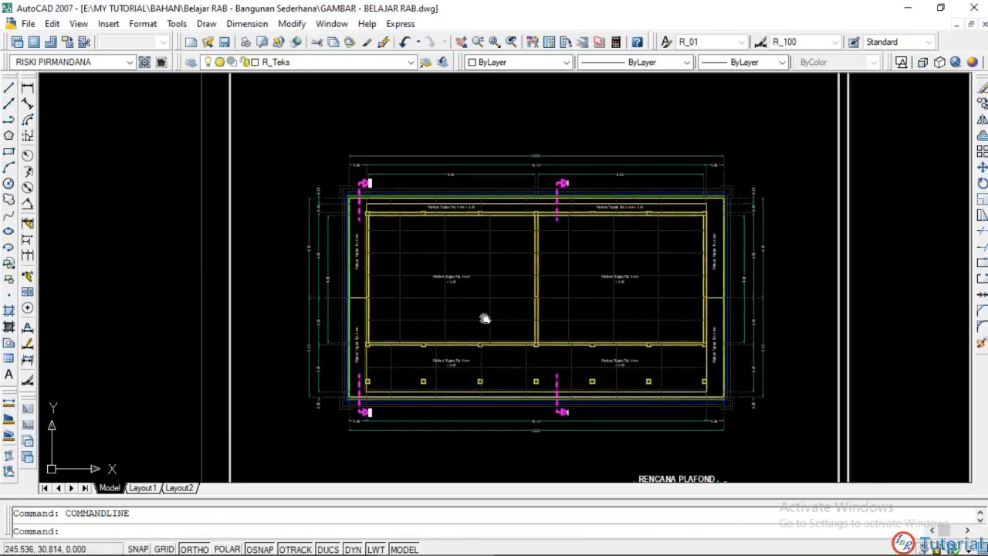
{"action": "middle_click_drag", "start_coordinate": [485, 318], "coordinate": [475, 294]}
{"action": "scroll", "coordinate": [475, 293], "scroll_direction": "up", "scroll_amount": 2}
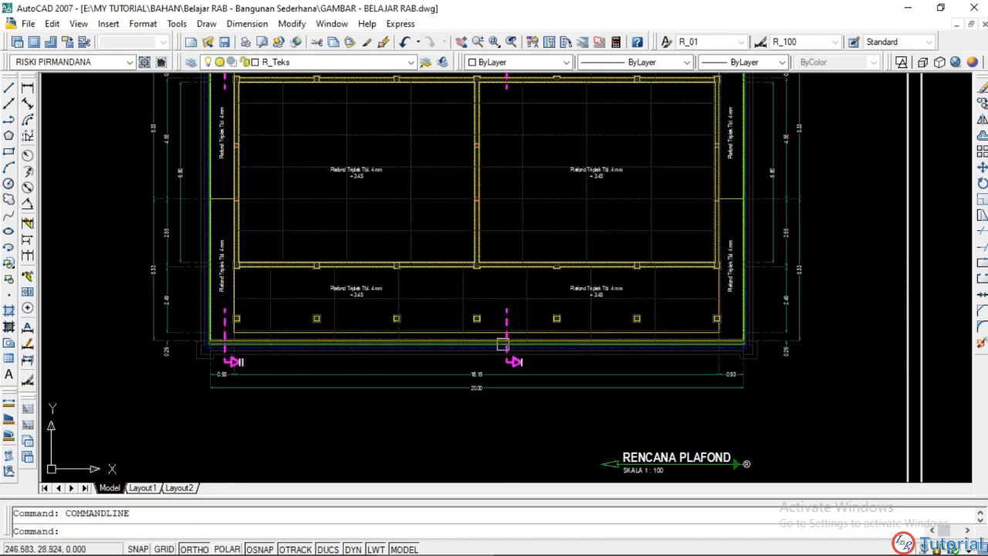
{"action": "middle_click_drag", "start_coordinate": [458, 297], "coordinate": [459, 425]}
{"action": "middle_click_drag", "start_coordinate": [444, 328], "coordinate": [447, 385]}
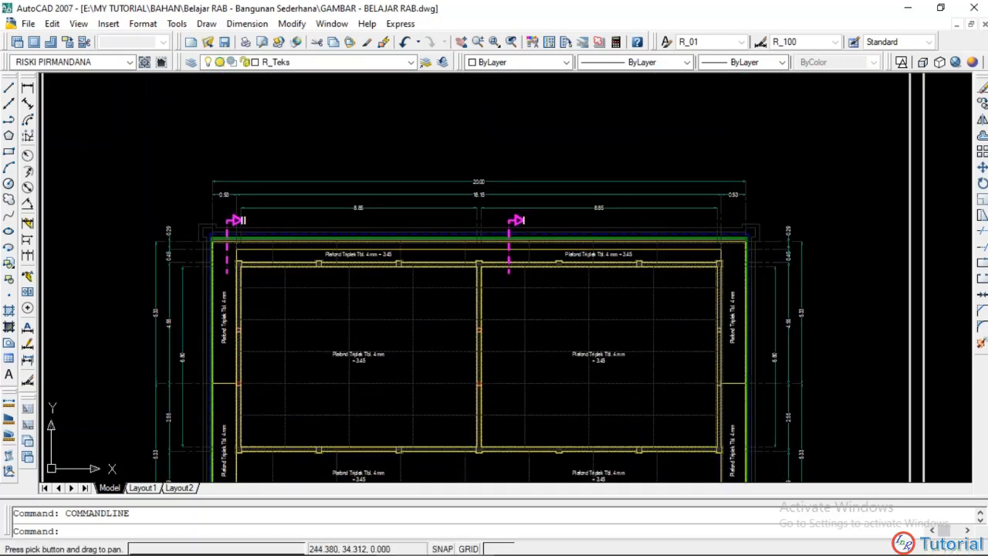
{"action": "scroll", "coordinate": [263, 267], "scroll_direction": "up", "scroll_amount": 1}
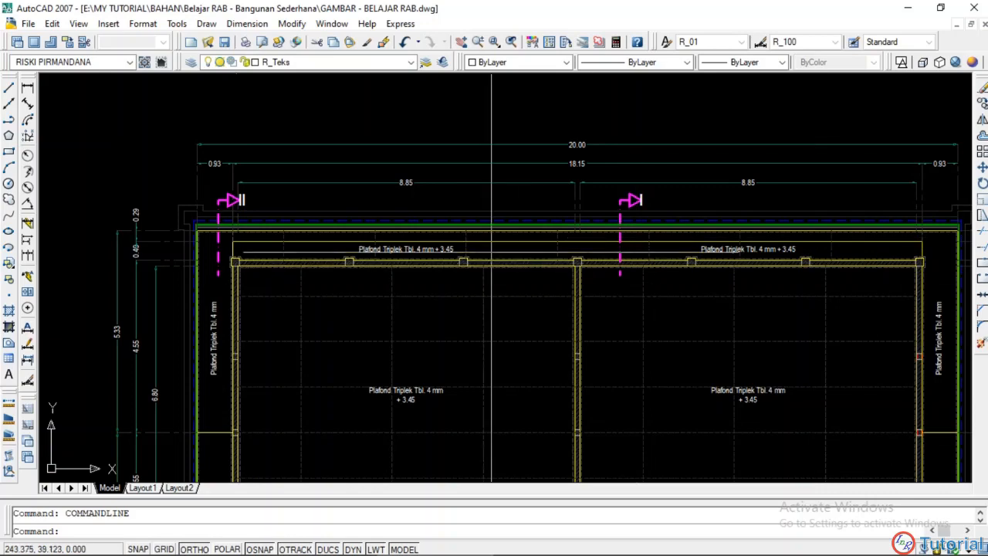
{"action": "scroll", "coordinate": [496, 267], "scroll_direction": "down", "scroll_amount": 2}
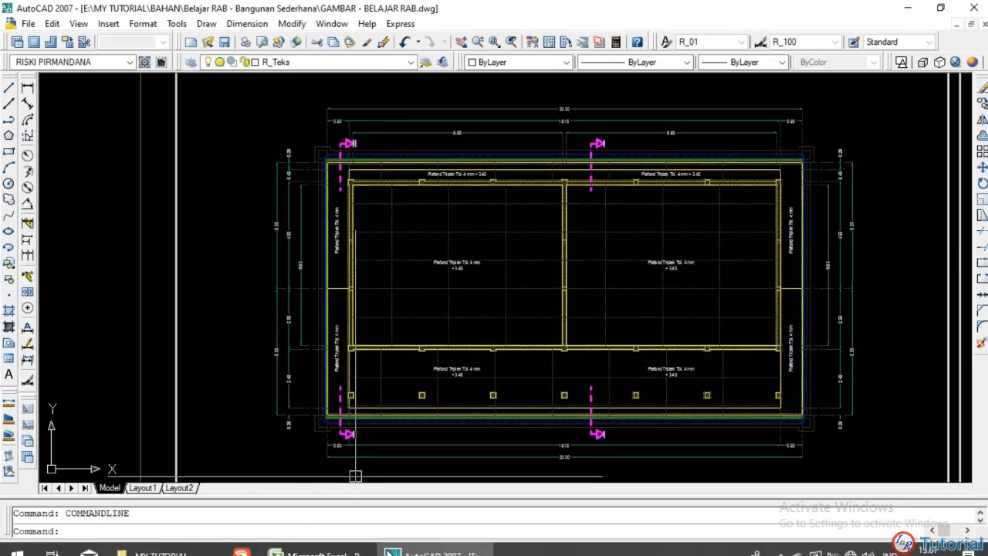
Step: In the Excel workbook, enter 2 as Jumlah bidang for Plafond Dalam / Ruangan - a, checking the room count on the AutoCAD plan
{"action": "left_click", "coordinate": [316, 540]}
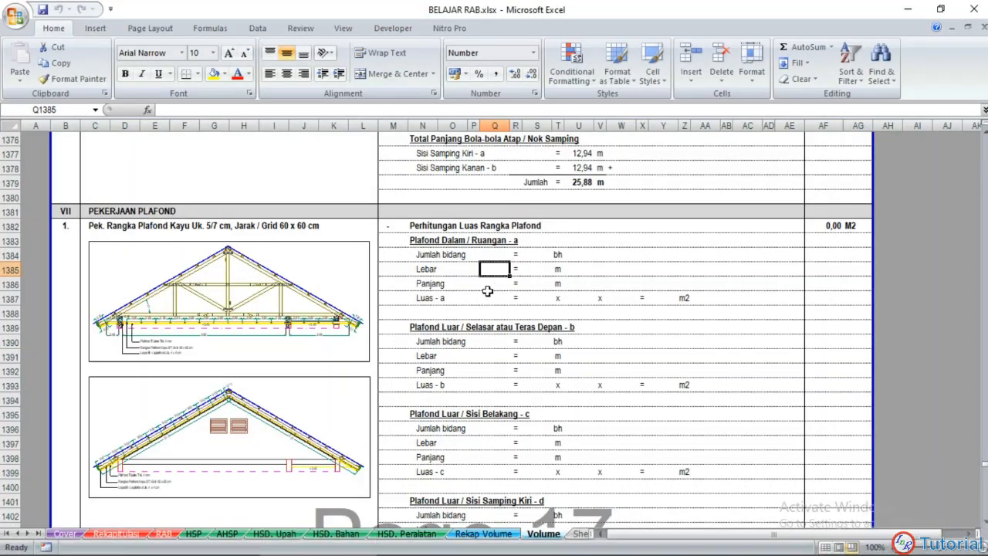
{"action": "left_click", "coordinate": [540, 254]}
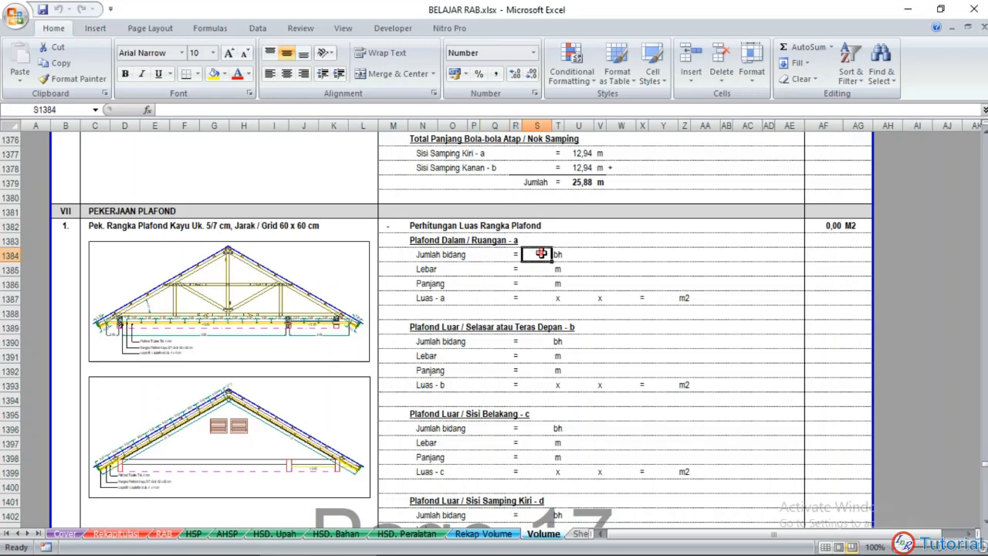
{"action": "left_click", "coordinate": [444, 540]}
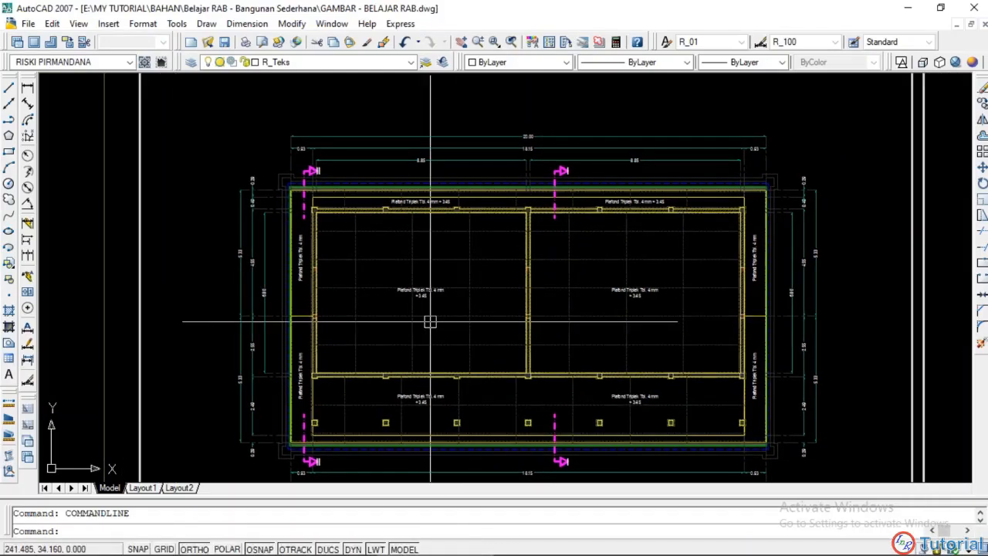
{"action": "middle_click_drag", "start_coordinate": [441, 314], "coordinate": [406, 308]}
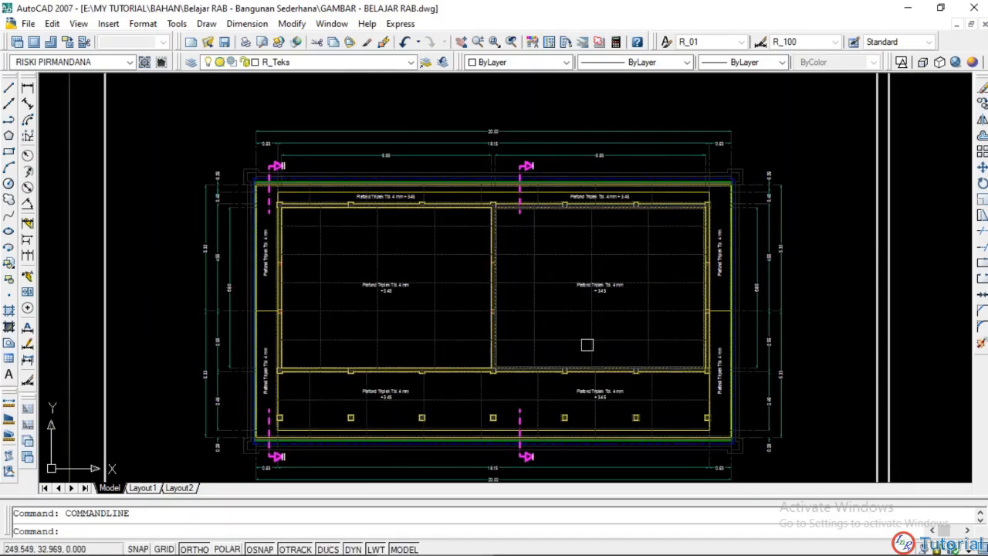
{"action": "scroll", "coordinate": [610, 293], "scroll_direction": "up", "scroll_amount": 2}
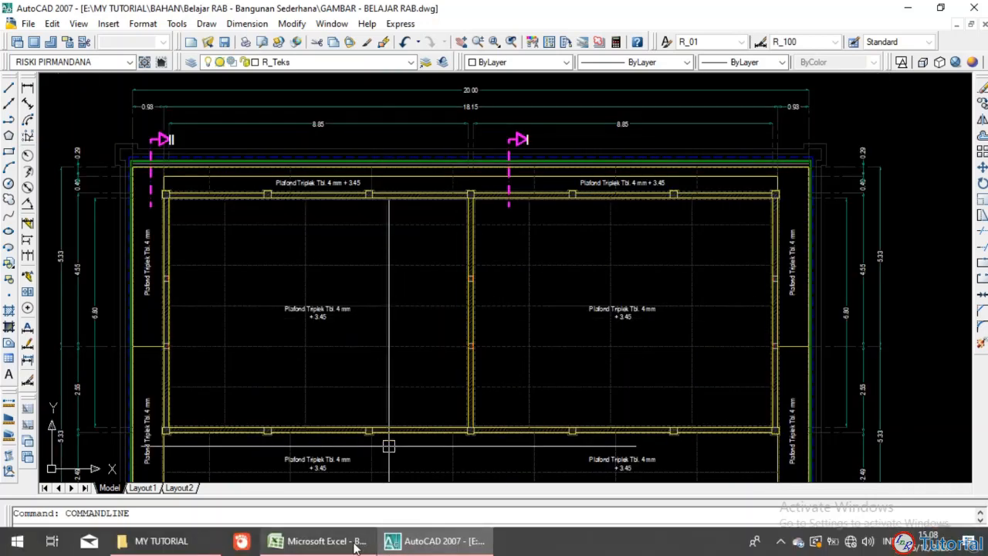
{"action": "left_click", "coordinate": [316, 550]}
{"action": "type", "text": "2"}
{"action": "key", "text": "Return"}
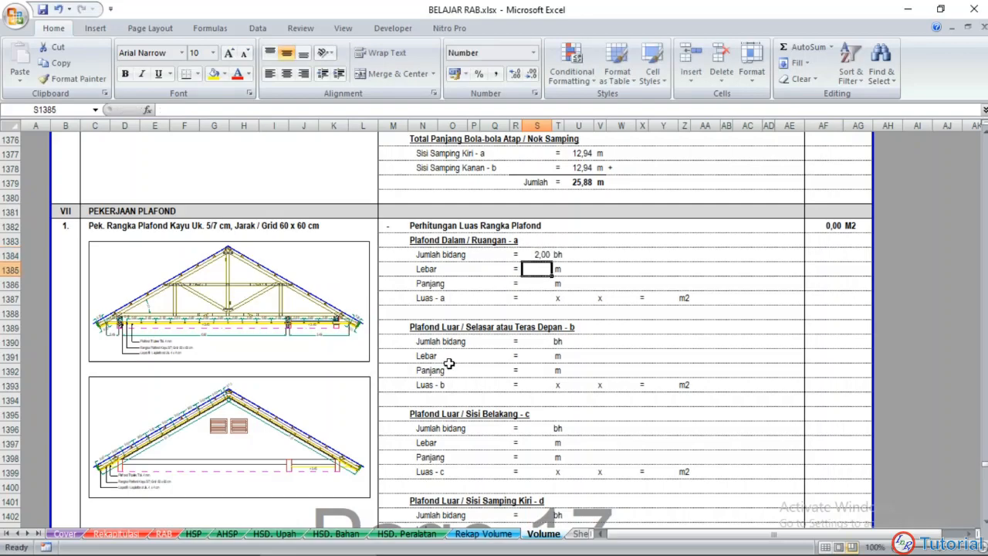
Step: Switch to the AutoCAD drawing and examine the left interior room's width in the dimension chain beside the plan
{"action": "left_click", "coordinate": [436, 549]}
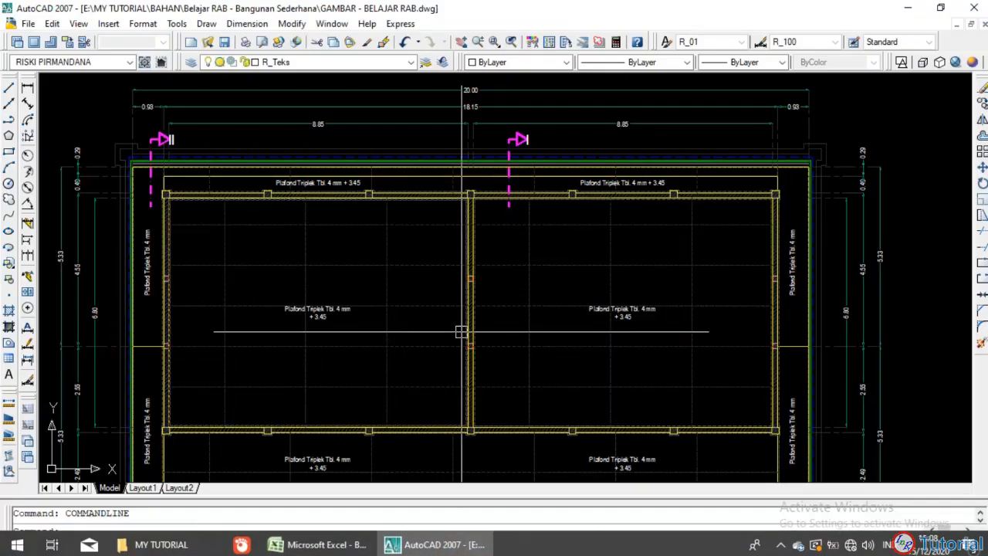
{"action": "middle_click_drag", "start_coordinate": [417, 285], "coordinate": [481, 283]}
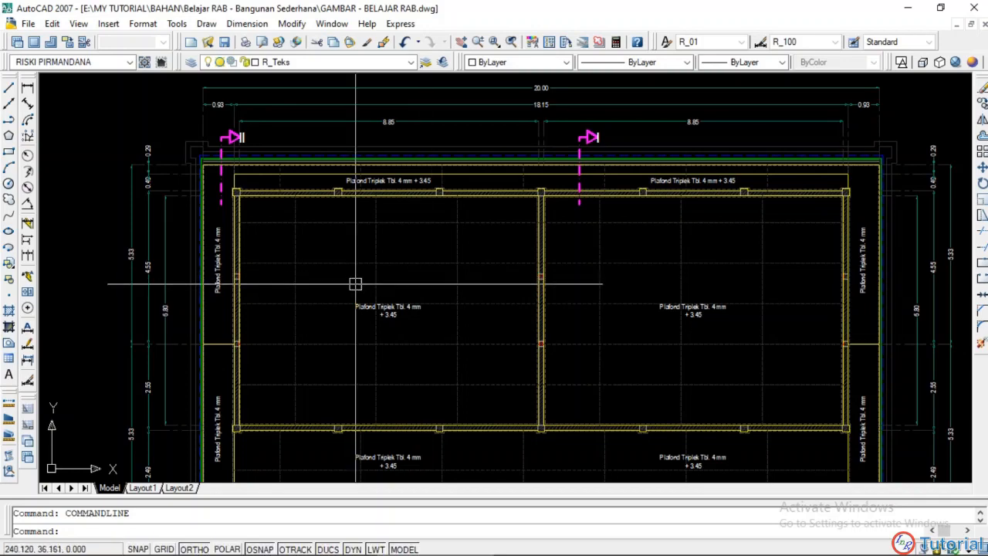
{"action": "middle_click_drag", "start_coordinate": [355, 284], "coordinate": [404, 276]}
{"action": "middle_click_drag", "start_coordinate": [315, 286], "coordinate": [344, 284]}
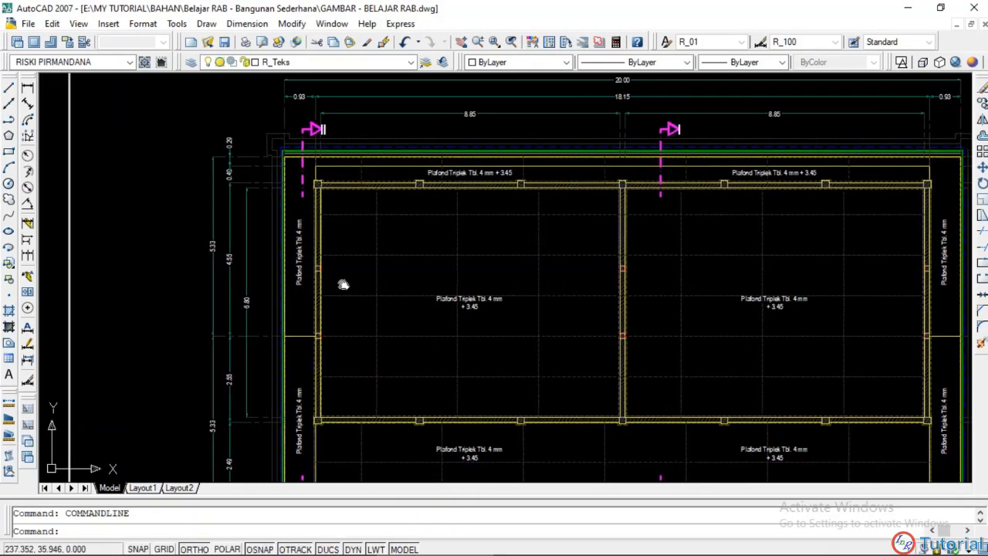
{"action": "scroll", "coordinate": [254, 299], "scroll_direction": "up", "scroll_amount": 2}
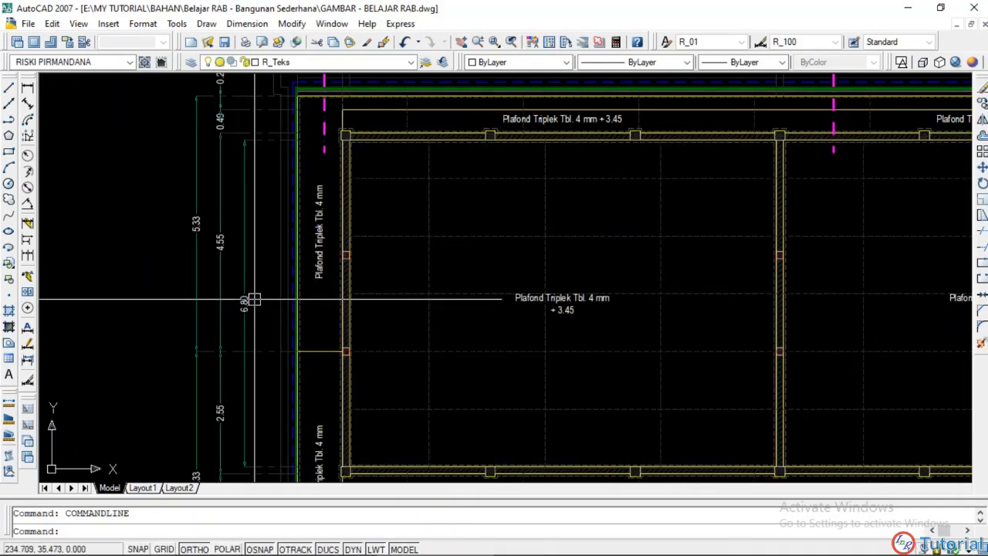
{"action": "middle_click_drag", "start_coordinate": [258, 311], "coordinate": [278, 309]}
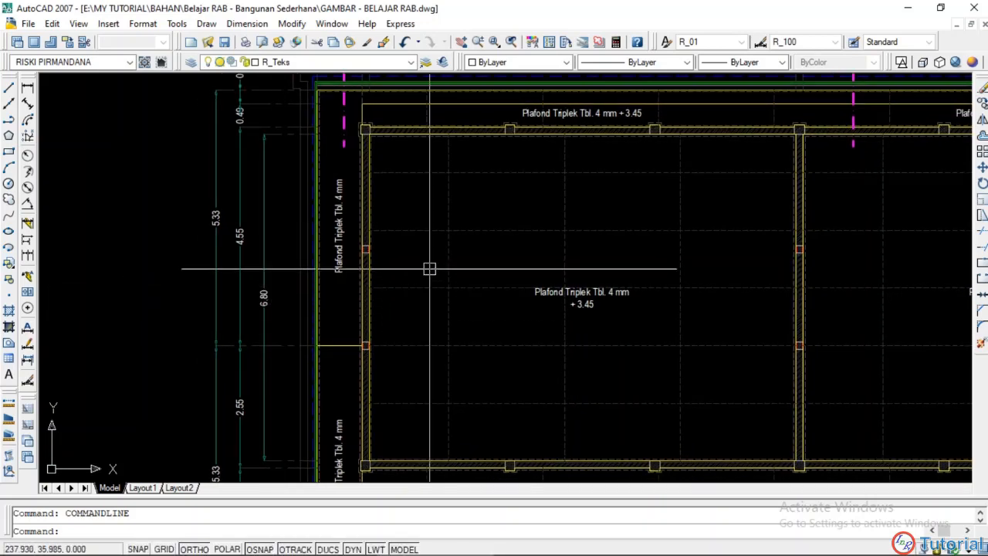
{"action": "middle_click_drag", "start_coordinate": [429, 269], "coordinate": [387, 279]}
Step: Add a vertical linear dimension inside the left room between the inner faces of its upper and lower walls
{"action": "type", "text": "dli"}
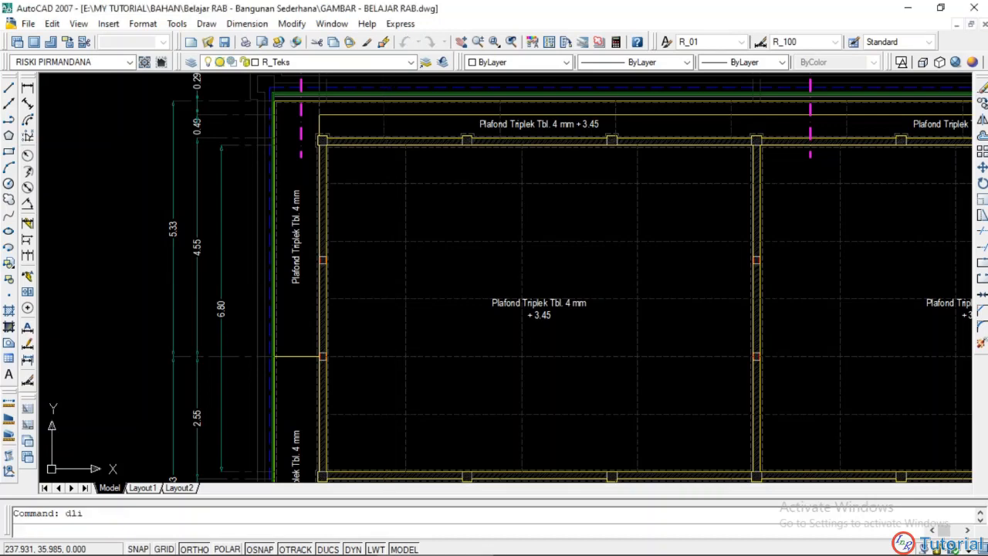
{"action": "key", "text": "Return"}
{"action": "scroll", "coordinate": [368, 146], "scroll_direction": "up", "scroll_amount": 5}
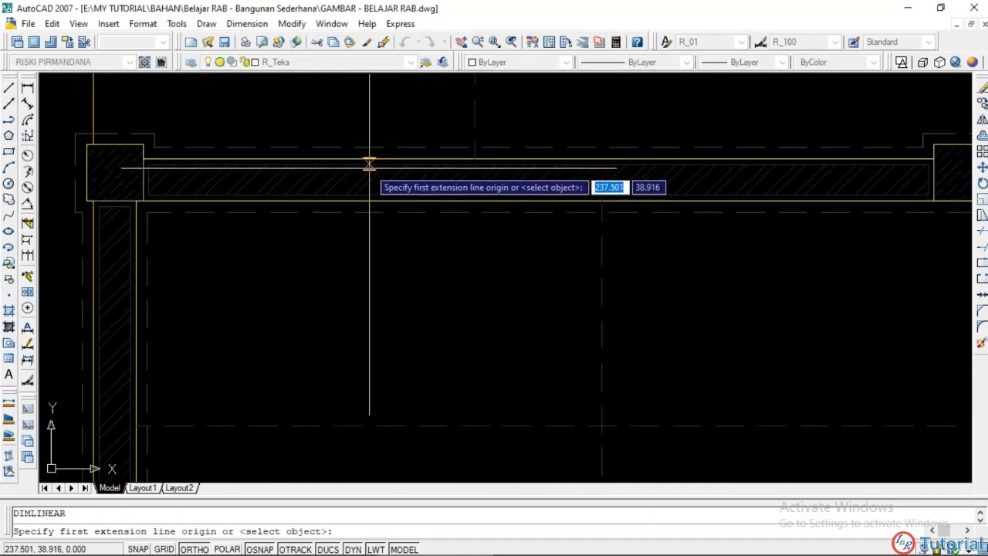
{"action": "left_click", "coordinate": [366, 201]}
{"action": "scroll", "coordinate": [359, 308], "scroll_direction": "down", "scroll_amount": 5}
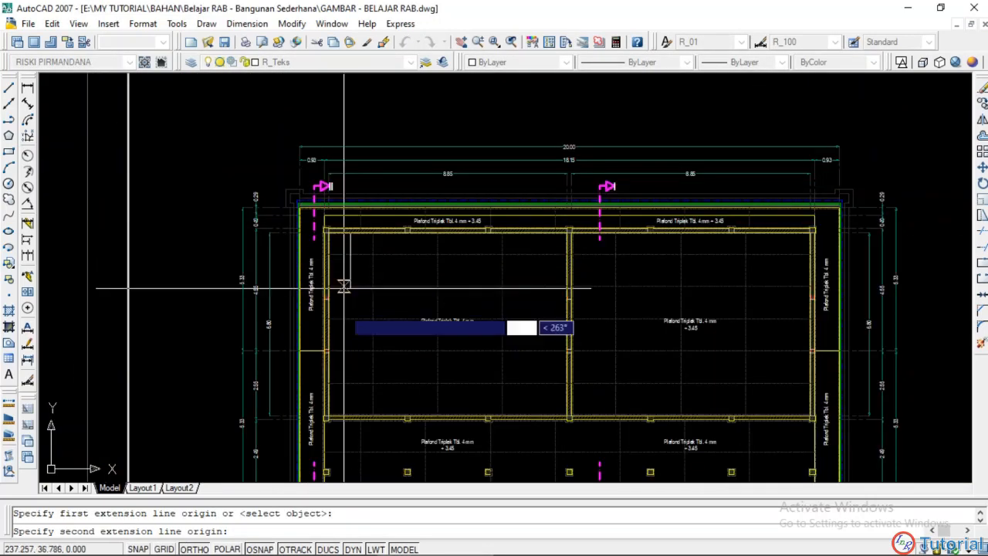
{"action": "scroll", "coordinate": [344, 287], "scroll_direction": "up", "scroll_amount": 8}
{"action": "left_click", "coordinate": [375, 345]}
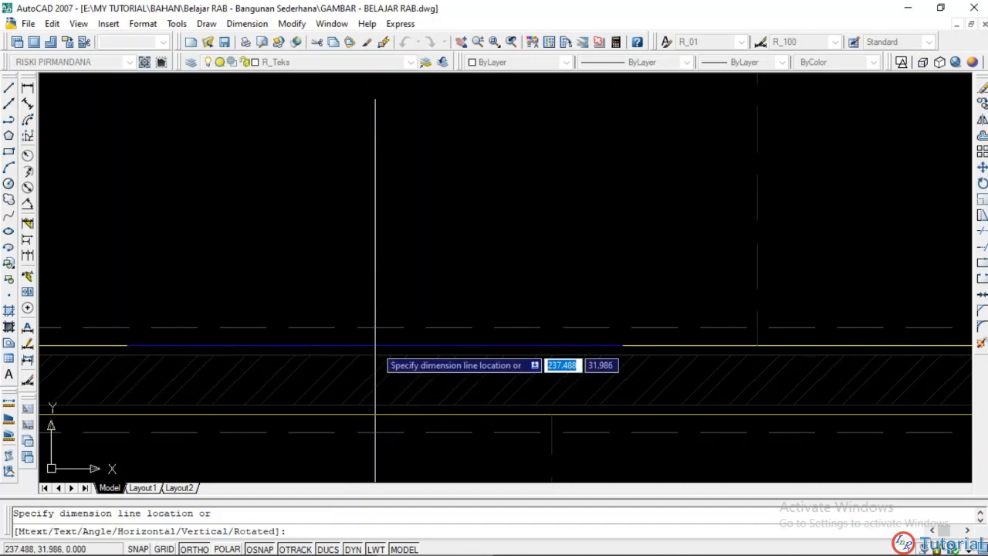
{"action": "scroll", "coordinate": [375, 345], "scroll_direction": "down", "scroll_amount": 5}
{"action": "left_click", "coordinate": [423, 263]}
{"action": "scroll", "coordinate": [413, 203], "scroll_direction": "up", "scroll_amount": 5}
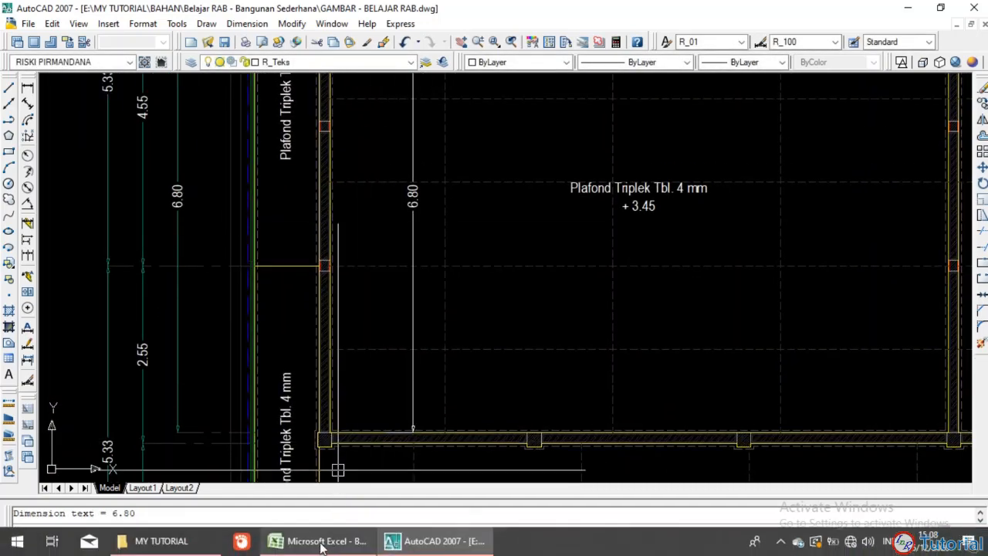
Step: Switch to the Excel workbook and enter 6,8 m as the Lebar of Plafond Dalam / Ruangan - a
{"action": "left_click", "coordinate": [322, 541]}
{"action": "type", "text": "6"}
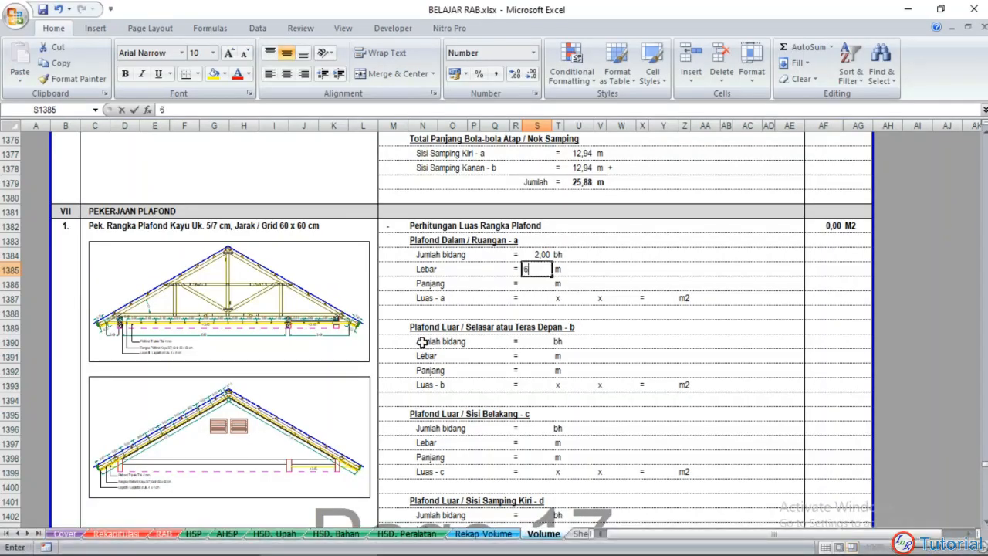
{"action": "type", "text": ",8"}
{"action": "key", "text": "Return"}
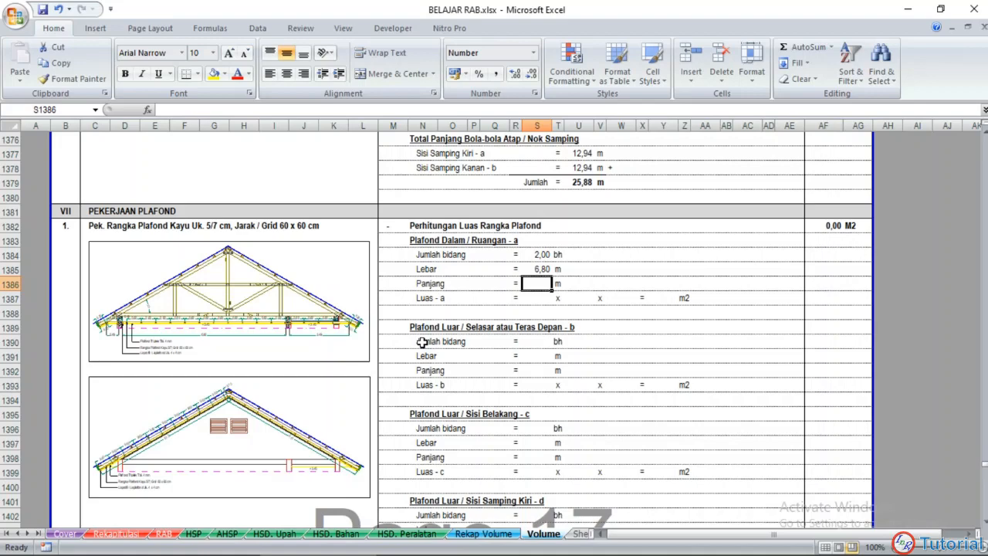
Step: Return to AutoCAD and add a horizontal linear dimension inside the left room between the inner faces of its side walls
{"action": "left_click", "coordinate": [432, 541]}
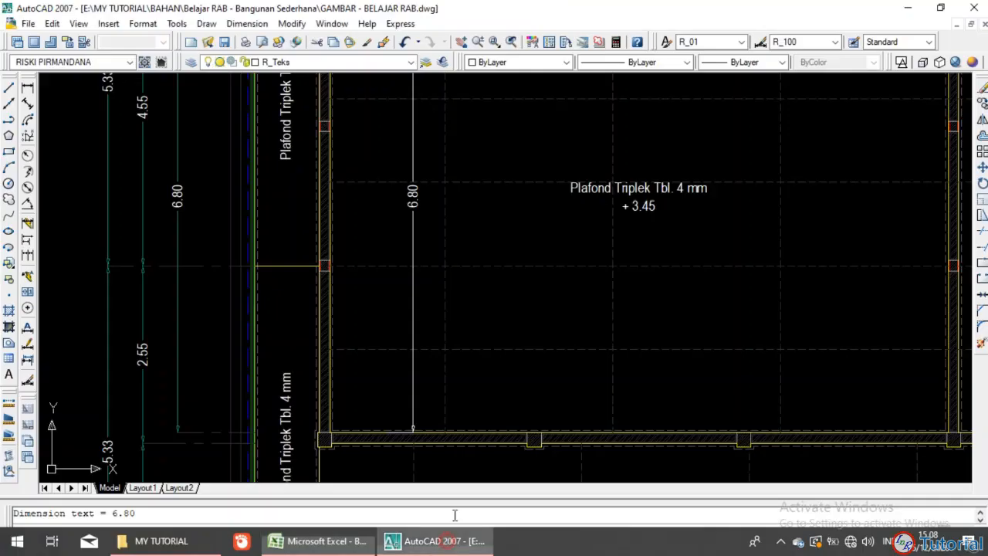
{"action": "scroll", "coordinate": [455, 355], "scroll_direction": "down", "scroll_amount": 4}
{"action": "scroll", "coordinate": [450, 350], "scroll_direction": "up", "scroll_amount": 6}
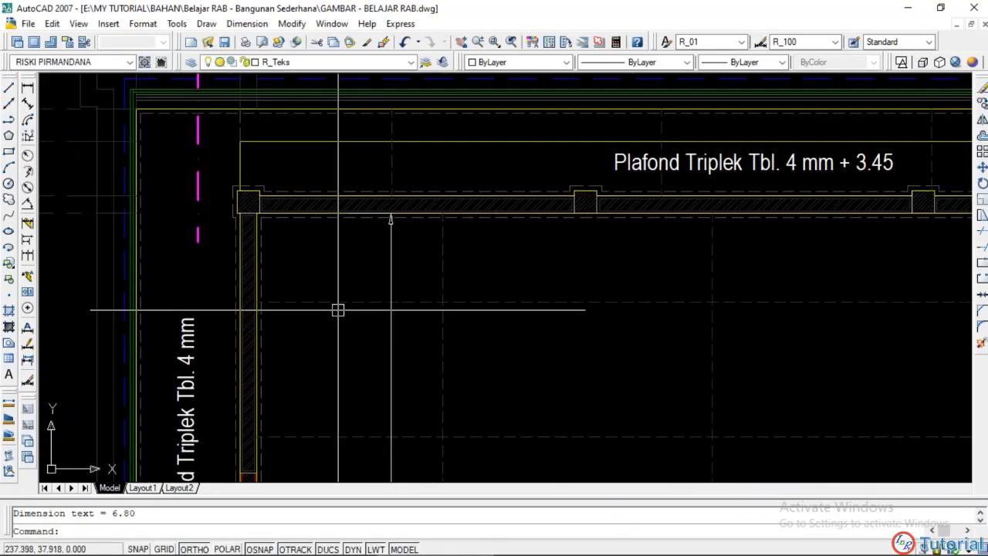
{"action": "type", "text": "dli"}
{"action": "key", "text": "Return"}
{"action": "scroll", "coordinate": [267, 287], "scroll_direction": "up", "scroll_amount": 3}
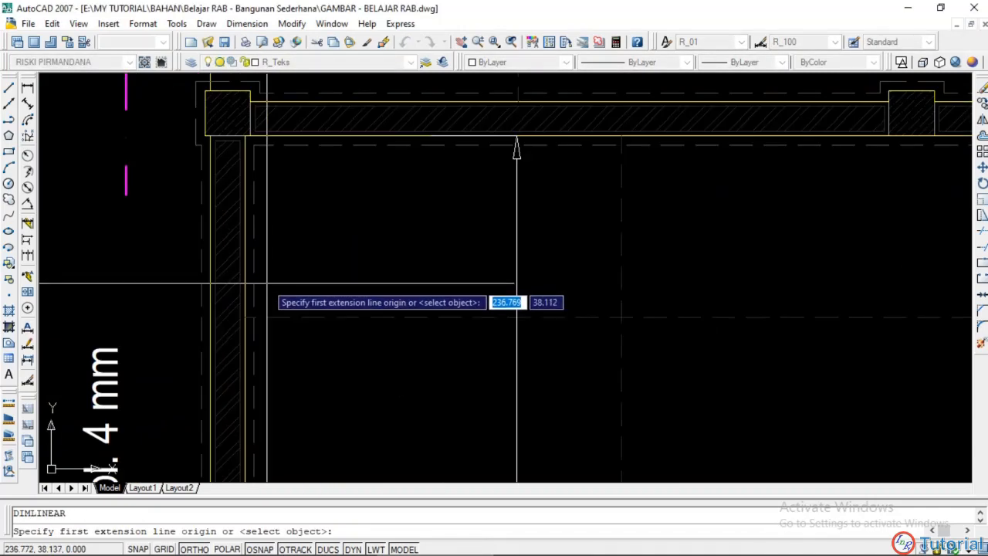
{"action": "left_click", "coordinate": [244, 264]}
{"action": "scroll", "coordinate": [287, 270], "scroll_direction": "down", "scroll_amount": 6}
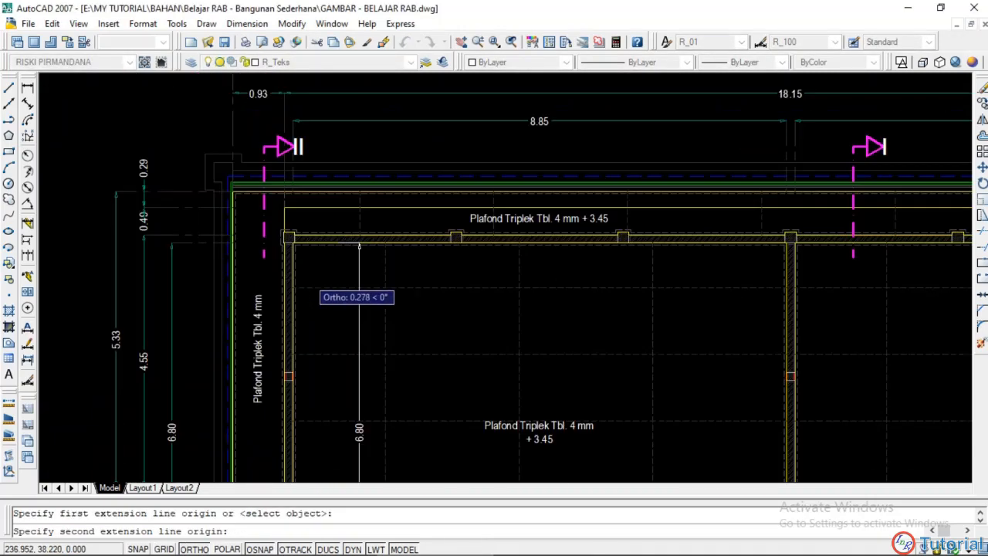
{"action": "scroll", "coordinate": [618, 286], "scroll_direction": "up", "scroll_amount": 6}
{"action": "left_click", "coordinate": [574, 244]}
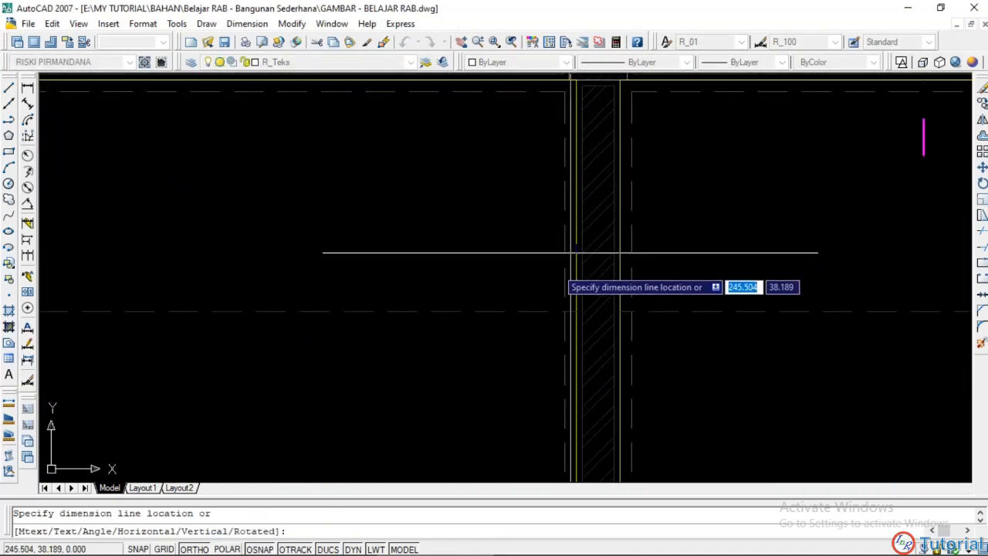
{"action": "scroll", "coordinate": [575, 248], "scroll_direction": "down", "scroll_amount": 5}
{"action": "left_click", "coordinate": [300, 312]}
{"action": "middle_click_drag", "start_coordinate": [300, 347], "coordinate": [470, 322]}
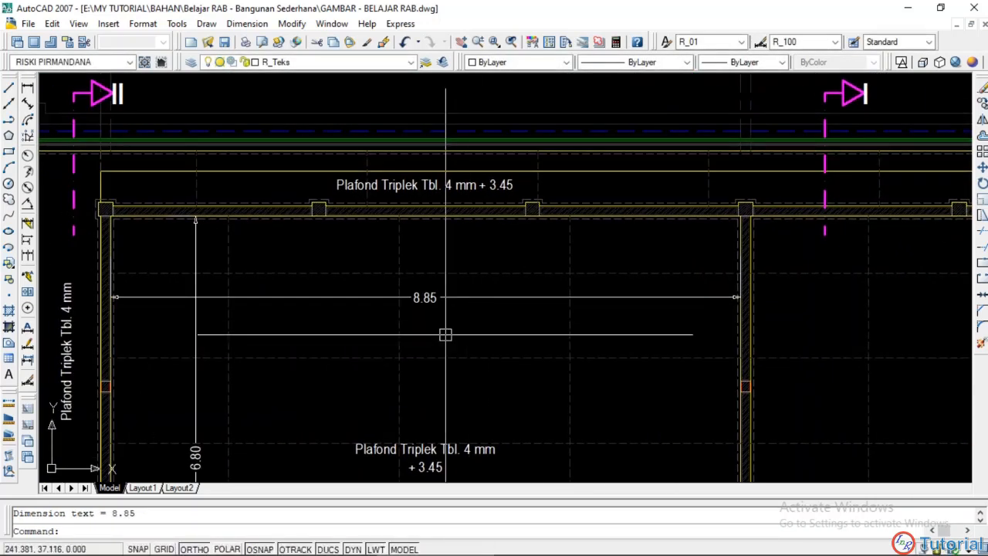
Step: Switch to the Excel workbook and enter 8,85 m as the Panjang of Plafond Dalam / Ruangan - a
{"action": "left_click", "coordinate": [313, 551]}
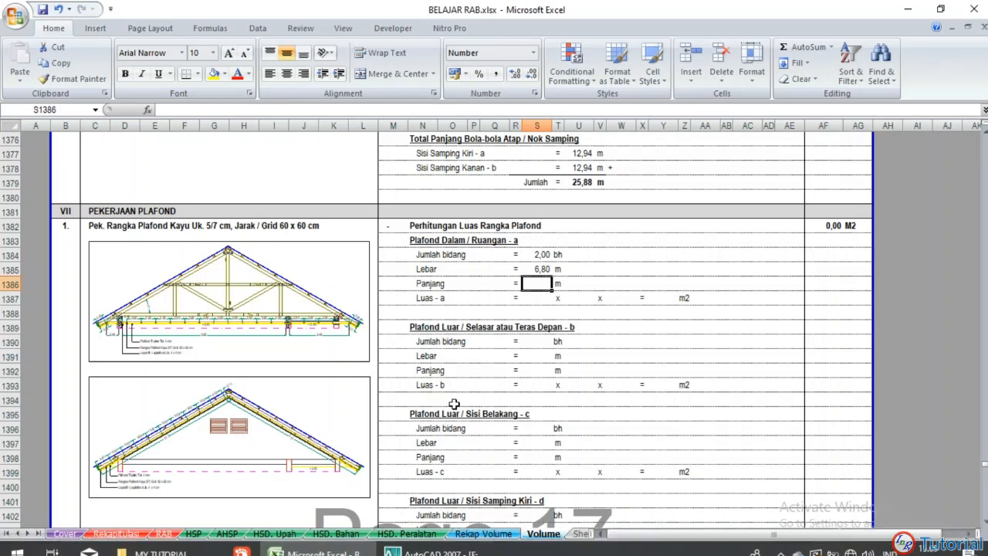
{"action": "type", "text": "8,85"}
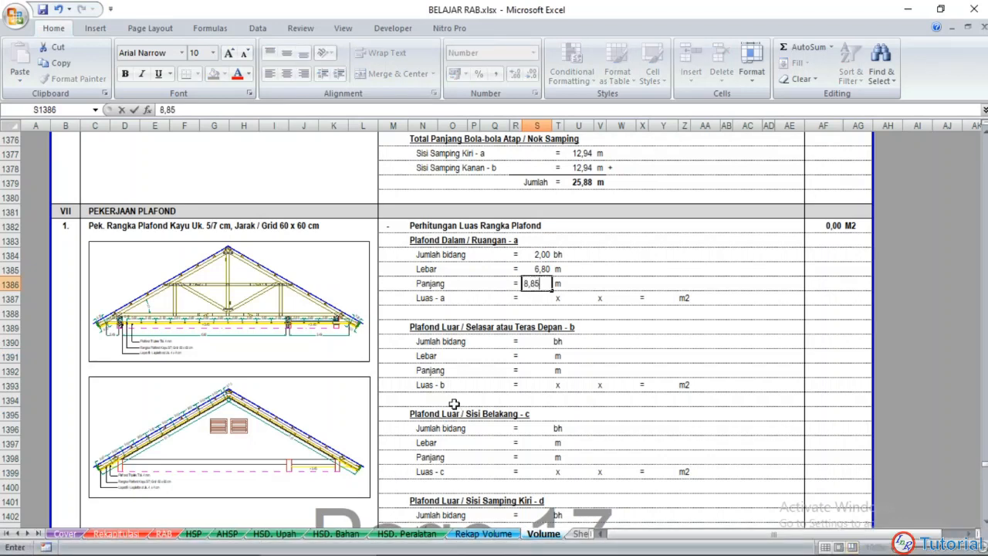
{"action": "key", "text": "Return"}
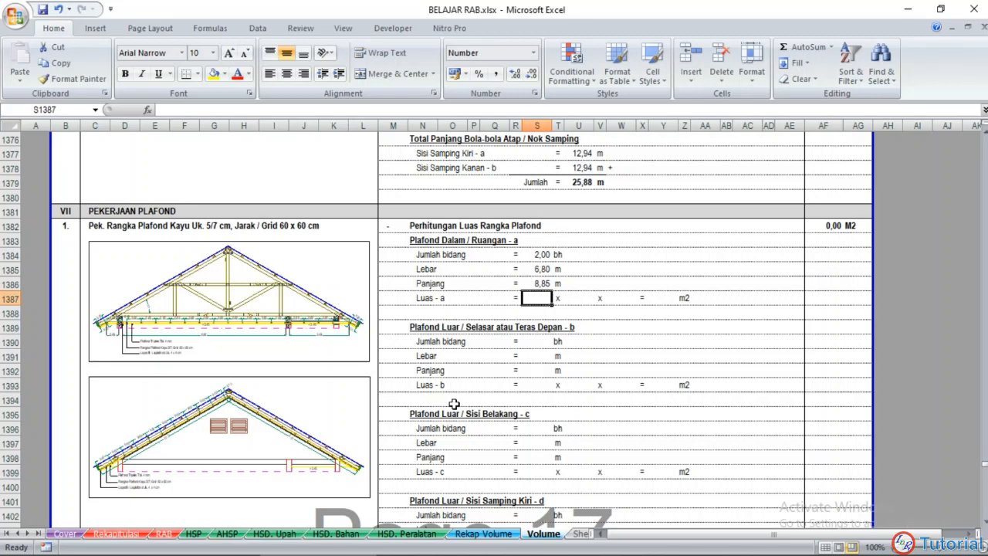
Step: Link the three factors of the Luas - a row to the Jumlah bidang, Lebar and Panjang cells S1384, S1385 and S1386
{"action": "type", "text": "="}
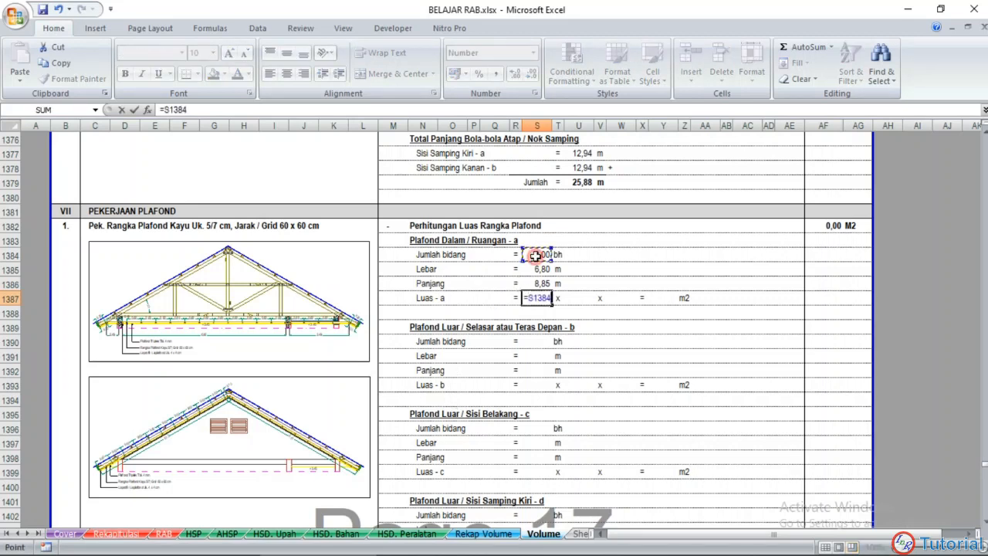
{"action": "left_click", "coordinate": [583, 299]}
{"action": "type", "text": "="}
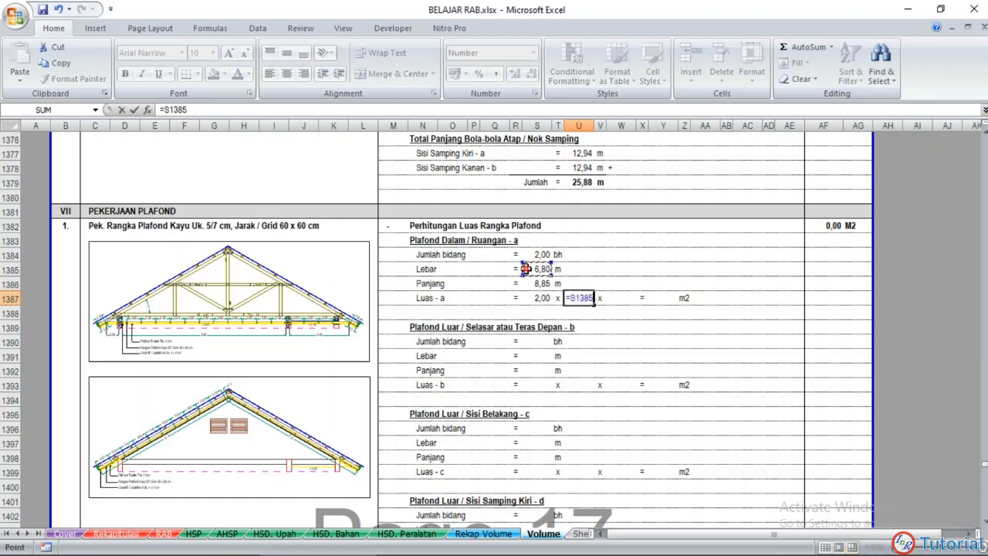
{"action": "key", "text": "Return"}
{"action": "left_click", "coordinate": [620, 301]}
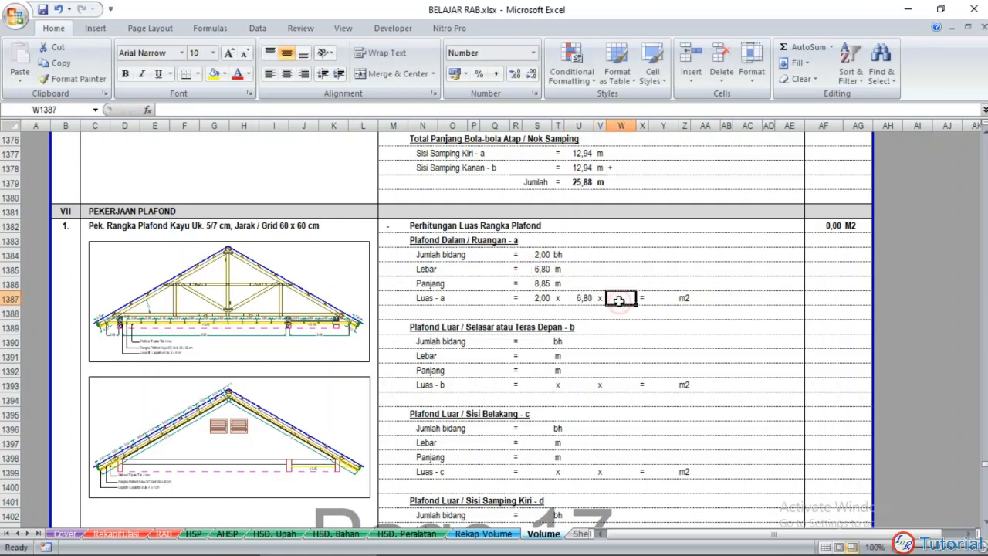
{"action": "type", "text": "="}
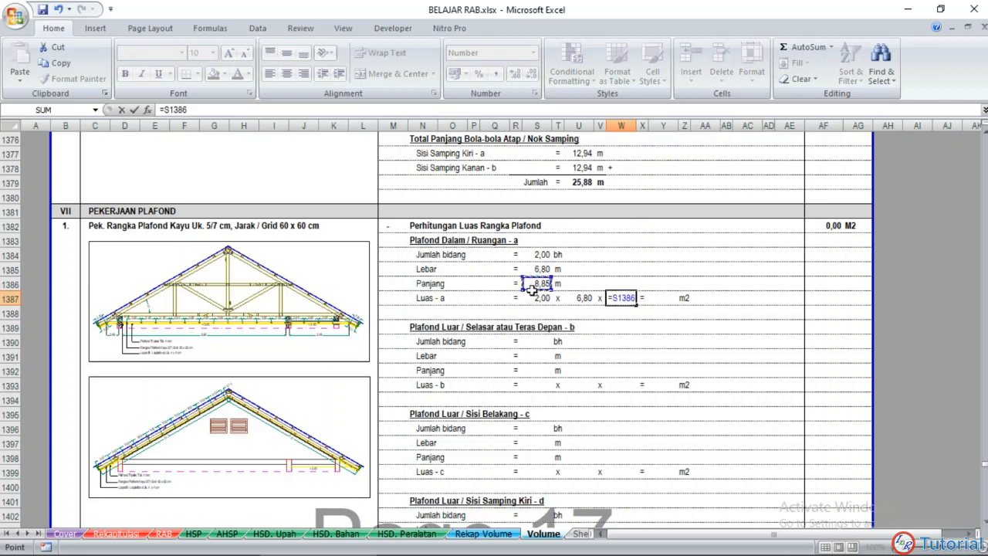
{"action": "key", "text": "Return"}
Step: Calculate Luas - a by multiplying its three factors with the formula =S1387*U1387*W1387
{"action": "left_click", "coordinate": [656, 298]}
{"action": "type", "text": "="}
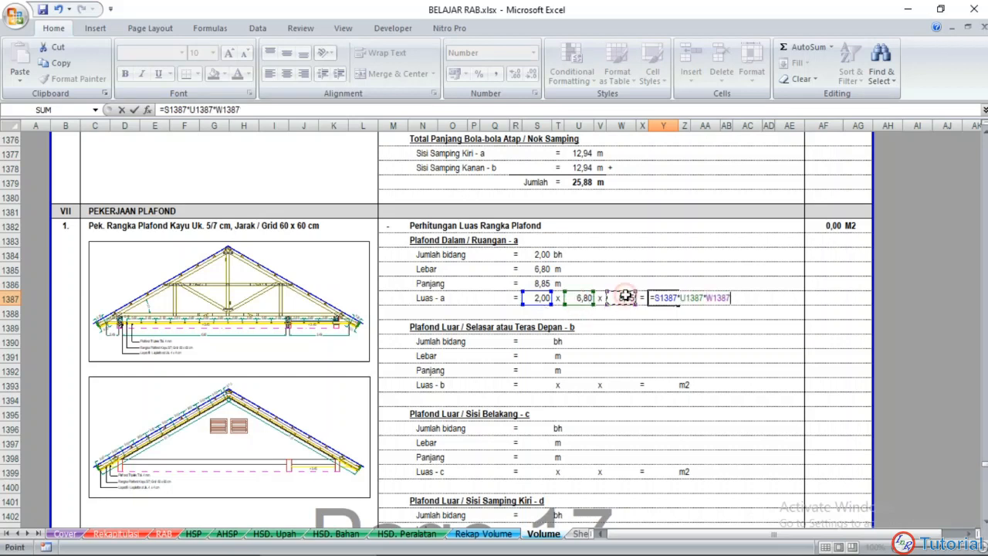
{"action": "key", "text": "Return"}
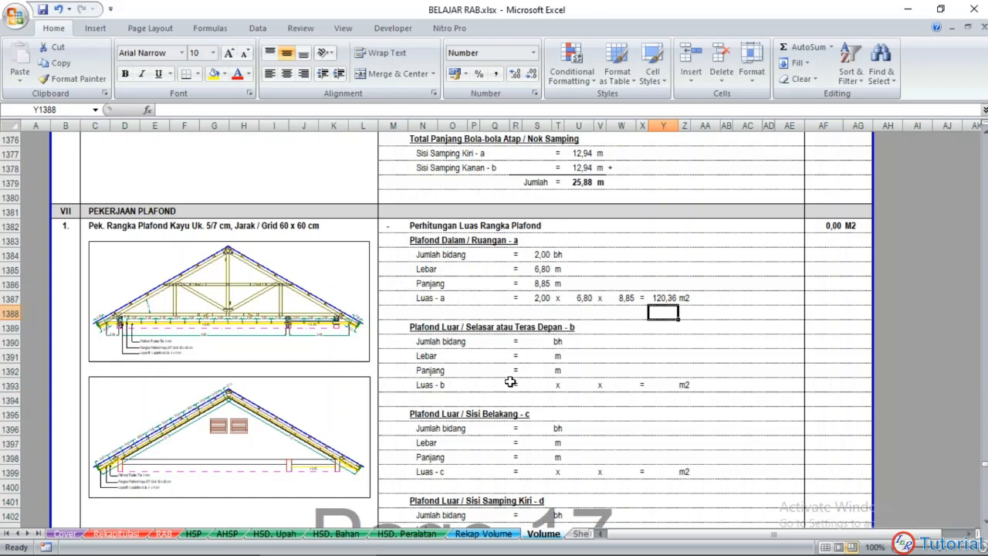
Step: Check the front terrace ceiling on the AutoCAD plan and enter 1 as the Excel Jumlah bidang of Plafond Luar / Selasar atau Teras Depan - b
{"action": "left_click", "coordinate": [536, 341]}
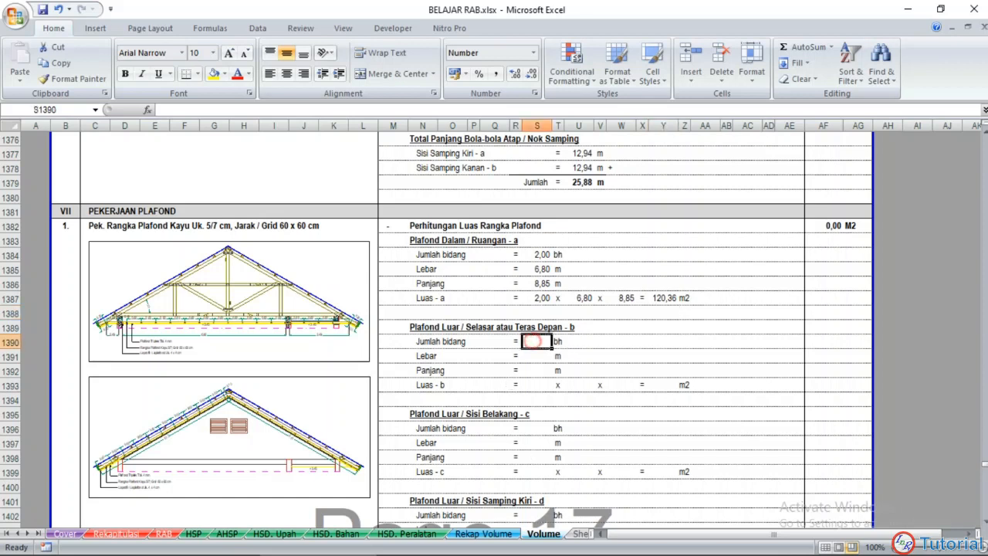
{"action": "left_click", "coordinate": [437, 546]}
{"action": "scroll", "coordinate": [506, 295], "scroll_direction": "down", "scroll_amount": 8}
{"action": "scroll", "coordinate": [505, 295], "scroll_direction": "up", "scroll_amount": 5}
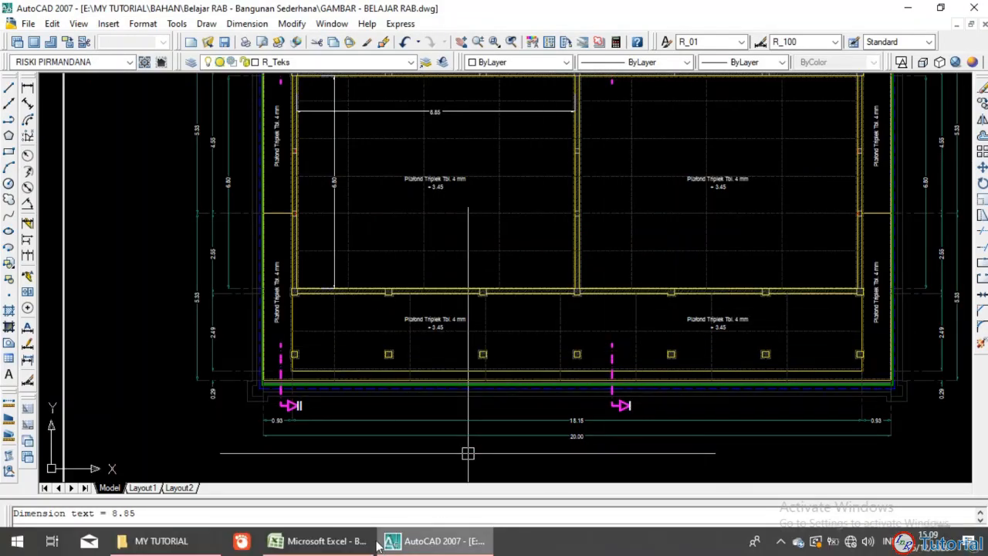
{"action": "left_click", "coordinate": [320, 545]}
{"action": "type", "text": "1"}
{"action": "key", "text": "Return"}
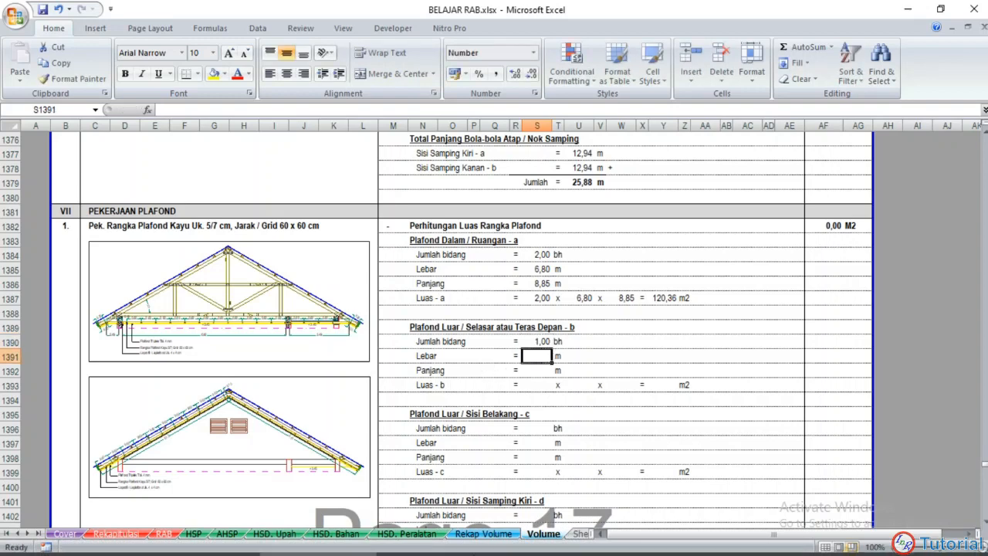
Step: Switch to AutoCAD and examine the front terrace ceiling's width on the ceiling plan and in the Detail Plafond (Pot. I - I) section
{"action": "left_click", "coordinate": [433, 542]}
{"action": "scroll", "coordinate": [360, 366], "scroll_direction": "up", "scroll_amount": 2}
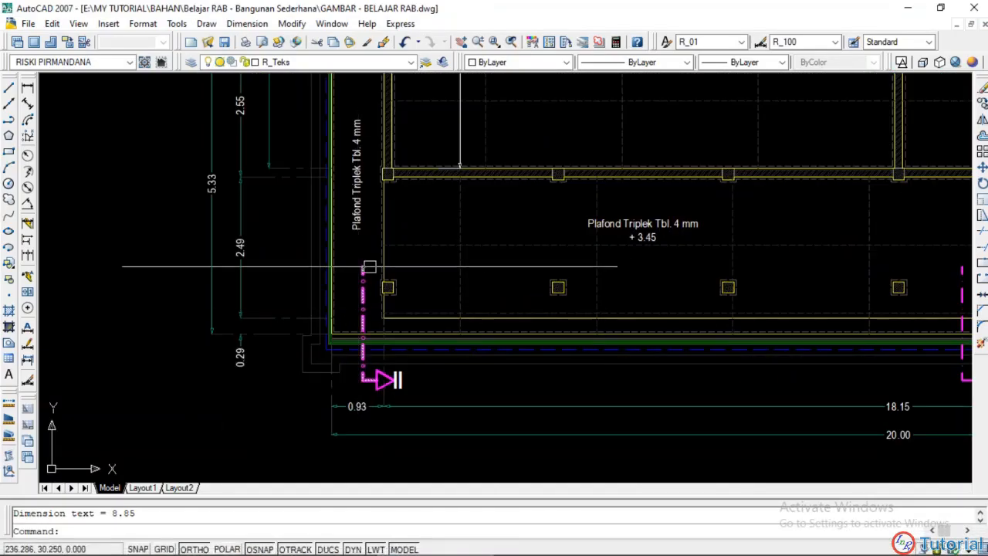
{"action": "middle_click_drag", "start_coordinate": [421, 259], "coordinate": [452, 275]}
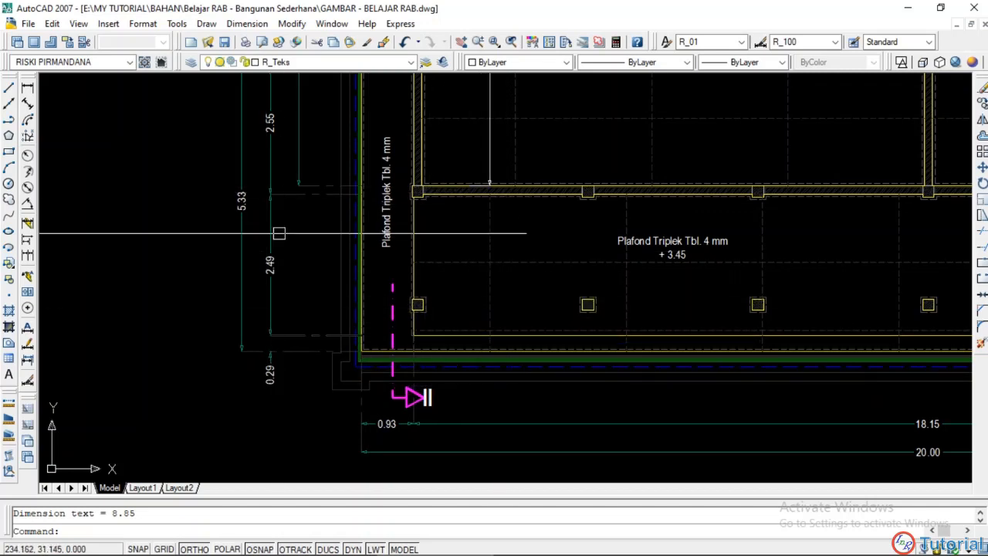
{"action": "scroll", "coordinate": [271, 320], "scroll_direction": "down", "scroll_amount": 5}
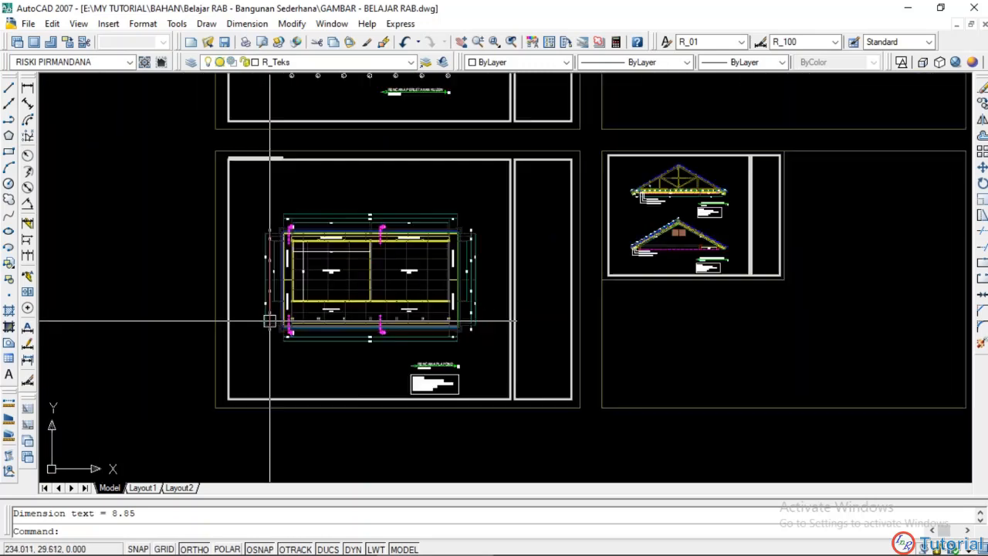
{"action": "scroll", "coordinate": [559, 307], "scroll_direction": "up", "scroll_amount": 8}
{"action": "scroll", "coordinate": [558, 307], "scroll_direction": "down", "scroll_amount": 3}
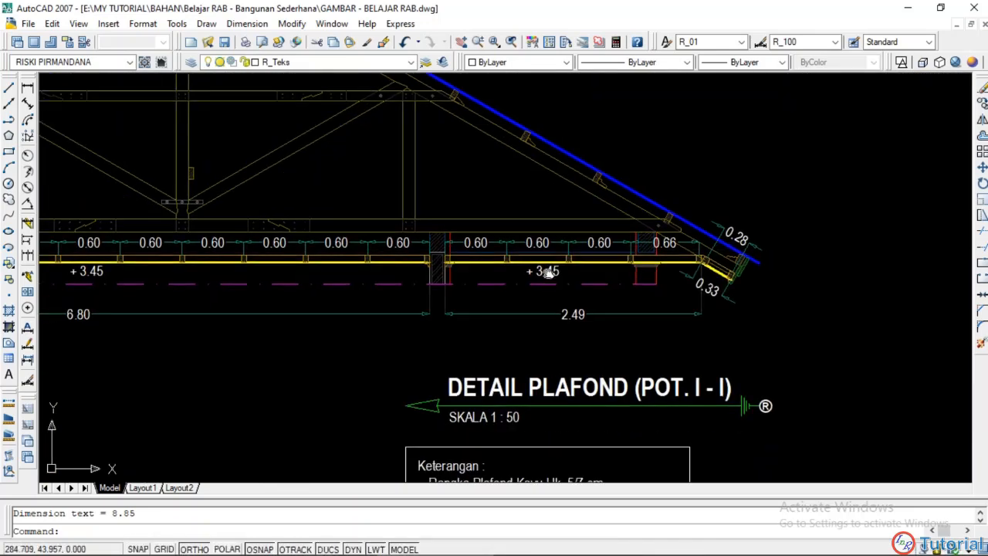
{"action": "mouse_move", "coordinate": [547, 282]}
{"action": "middle_mouse_down"}
{"action": "mouse_move", "coordinate": [549, 292]}
{"action": "mouse_move", "coordinate": [543, 252]}
{"action": "middle_mouse_up"}
{"action": "scroll", "coordinate": [409, 432], "scroll_direction": "down", "scroll_amount": 5}
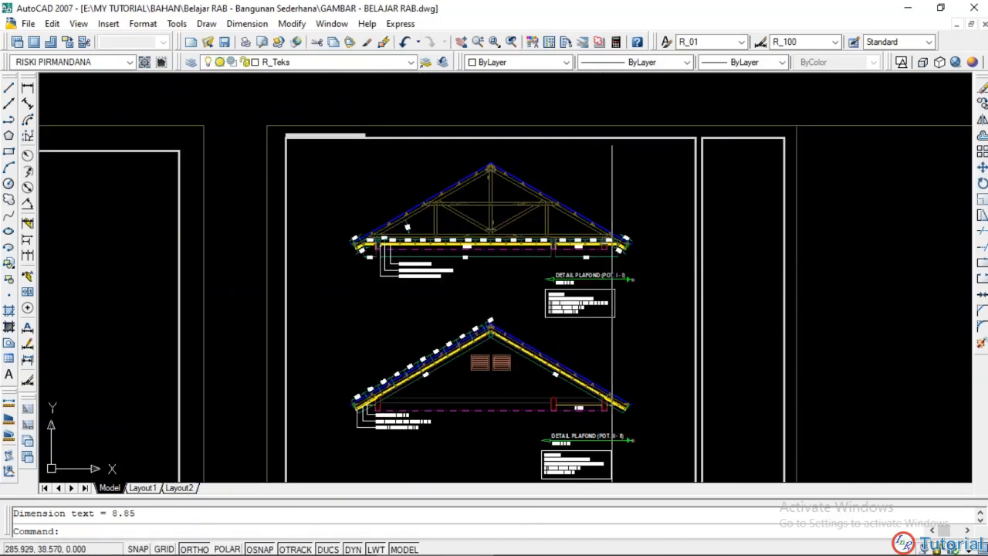
{"action": "scroll", "coordinate": [409, 432], "scroll_direction": "up", "scroll_amount": 3}
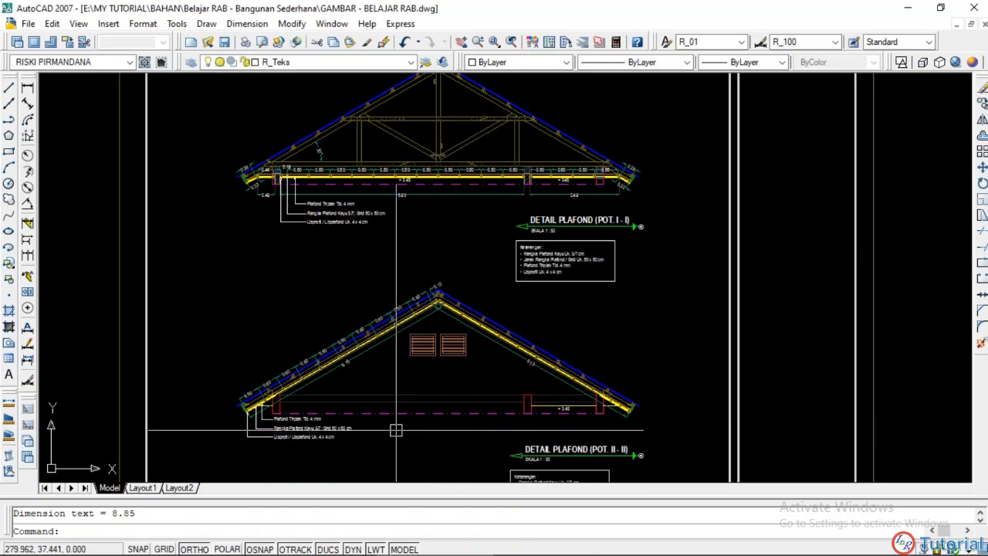
{"action": "scroll", "coordinate": [547, 349], "scroll_direction": "up", "scroll_amount": 4}
{"action": "scroll", "coordinate": [547, 349], "scroll_direction": "up", "scroll_amount": 4}
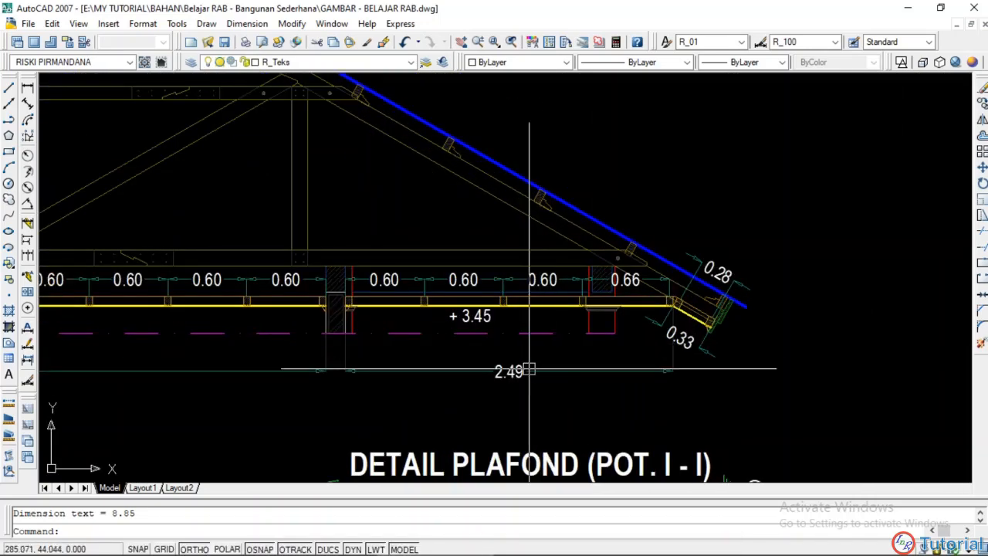
Step: List the properties of the terrace ceiling polyline in the Pot. I - I section to read its total length
{"action": "left_click", "coordinate": [554, 305]}
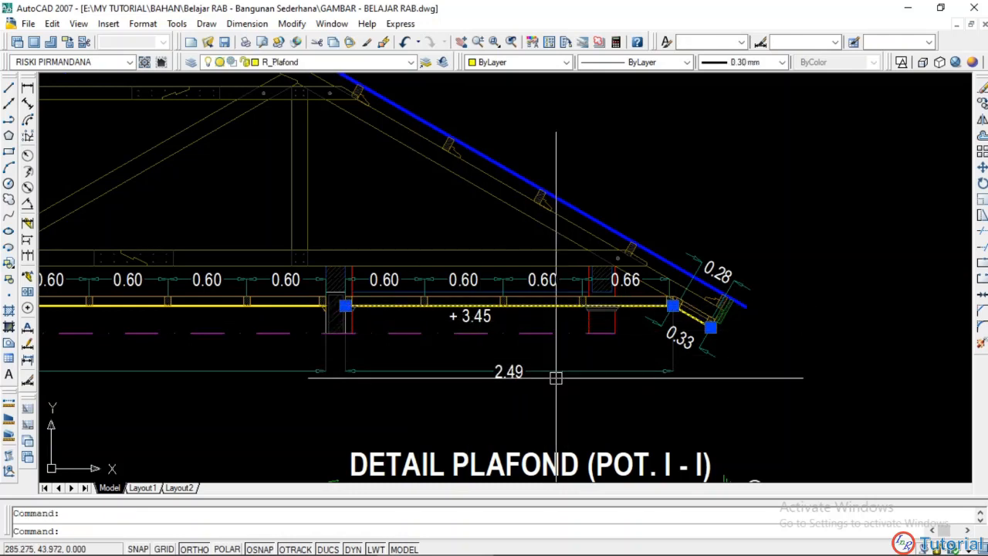
{"action": "scroll", "coordinate": [557, 345], "scroll_direction": "up", "scroll_amount": 2}
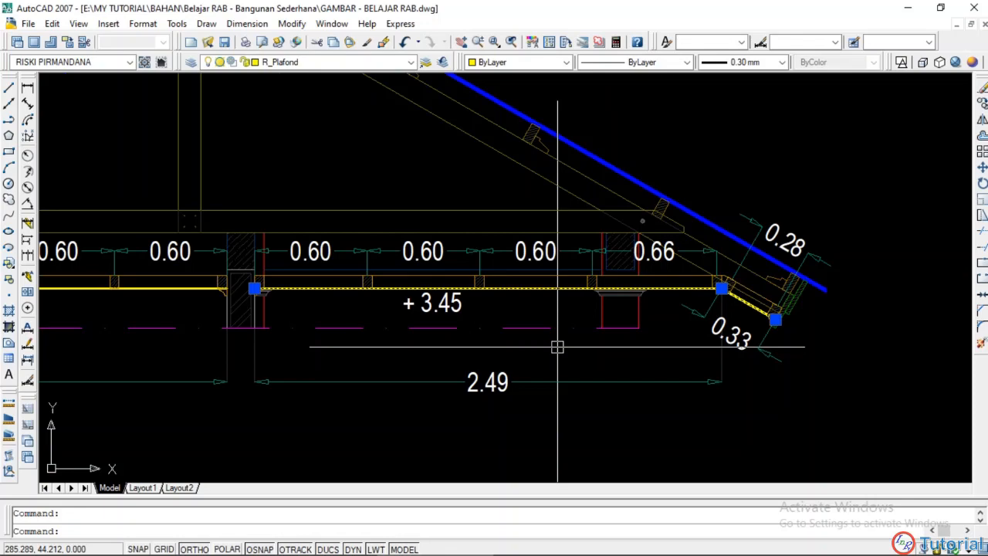
{"action": "key", "text": "Return"}
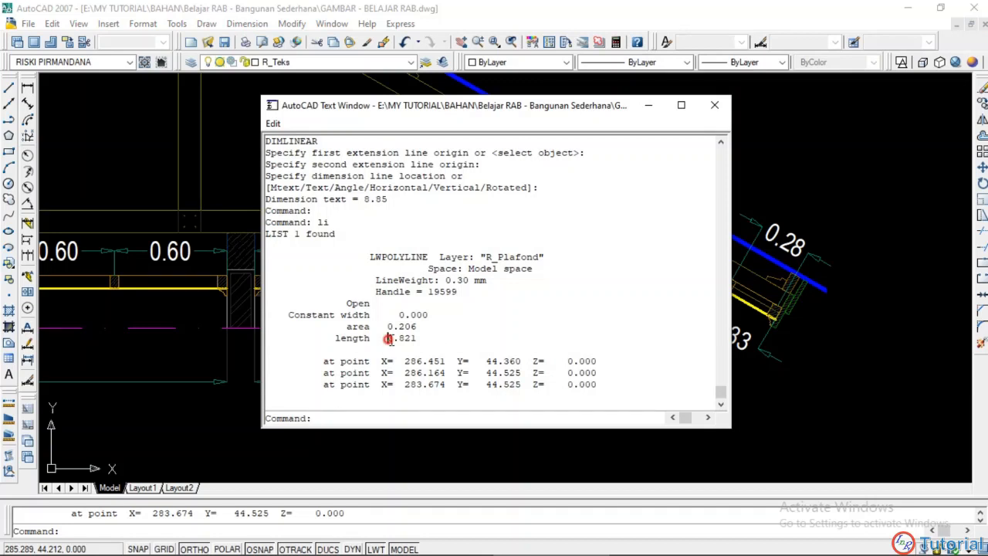
{"action": "left_click_drag", "start_coordinate": [385, 339], "coordinate": [415, 340]}
{"action": "left_click", "coordinate": [718, 111]}
{"action": "middle_click_drag", "start_coordinate": [499, 408], "coordinate": [541, 349]}
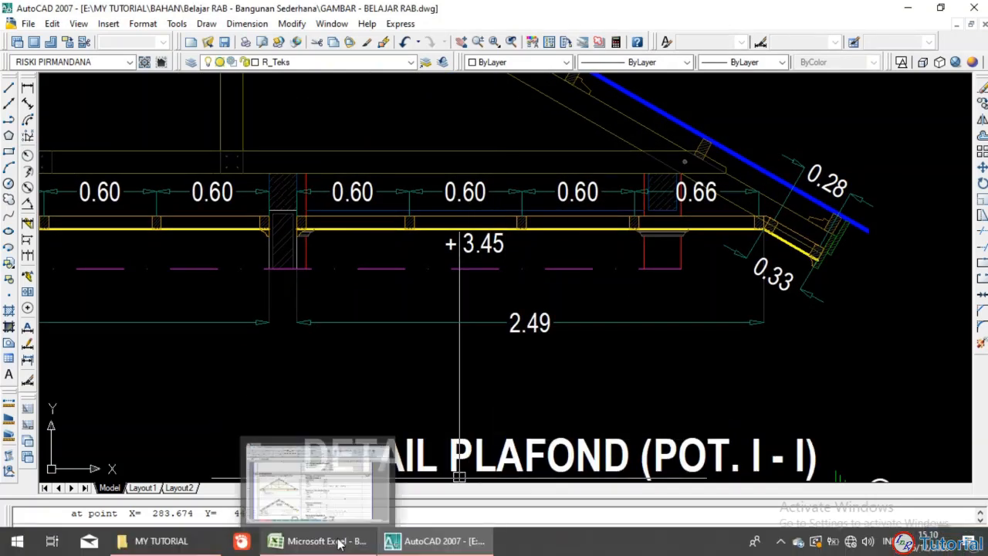
Step: Switch to Excel and enter =2,49+0,33 as the Lebar of Plafond Luar / Selasar atau Teras Depan - b
{"action": "left_click", "coordinate": [340, 544]}
{"action": "type", "text": "=2,49+0,33"}
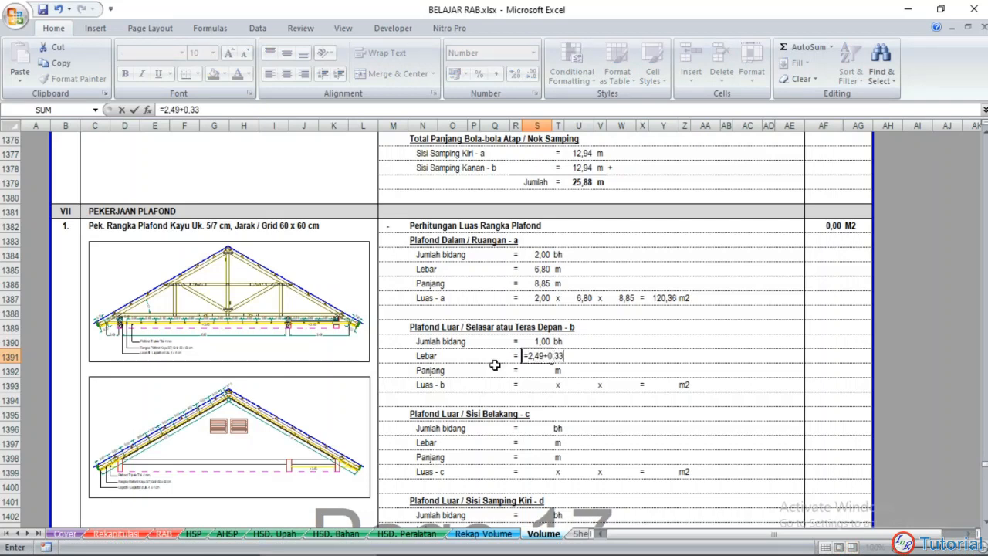
{"action": "key", "text": "Return"}
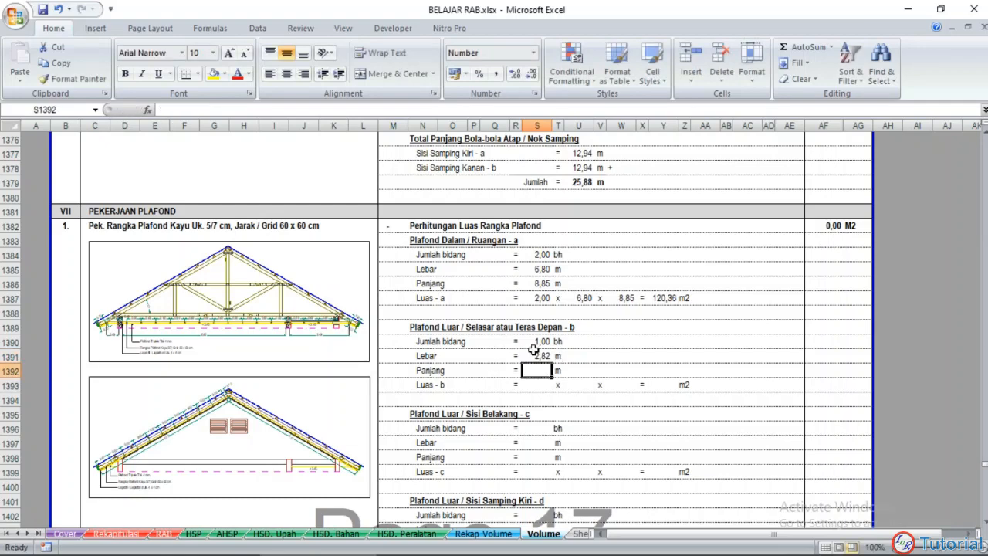
Step: Switch to AutoCAD and examine the front terrace ceiling's length between its two ends in the dimension chain below the ceiling plan
{"action": "left_click", "coordinate": [475, 544]}
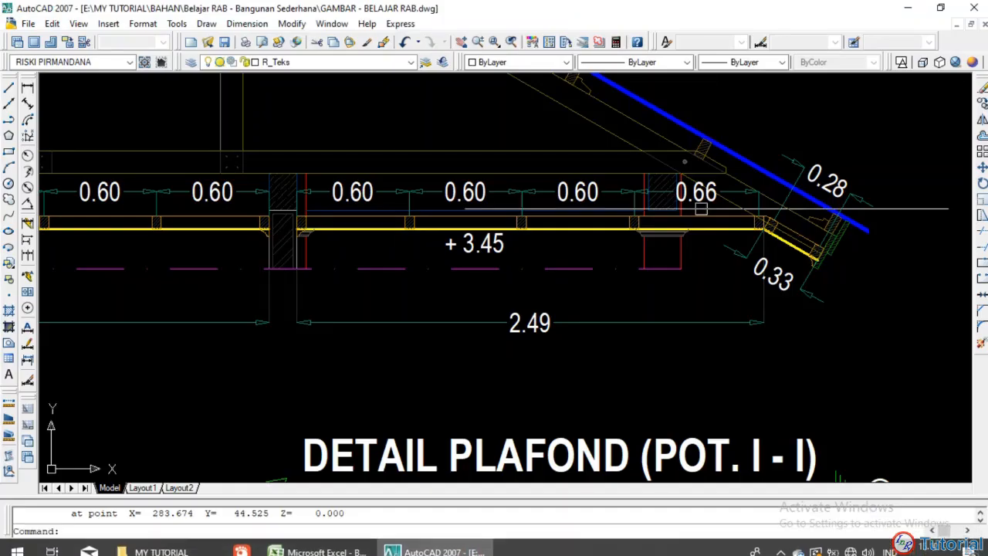
{"action": "left_click", "coordinate": [369, 544]}
{"action": "scroll", "coordinate": [575, 275], "scroll_direction": "down", "scroll_amount": 1}
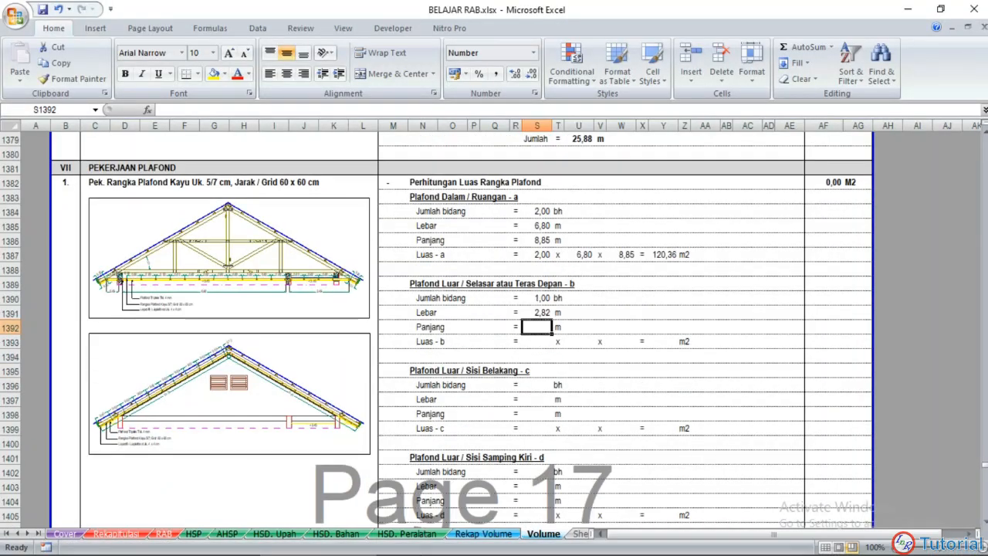
{"action": "left_click", "coordinate": [475, 545]}
{"action": "scroll", "coordinate": [258, 308], "scroll_direction": "down", "scroll_amount": 8}
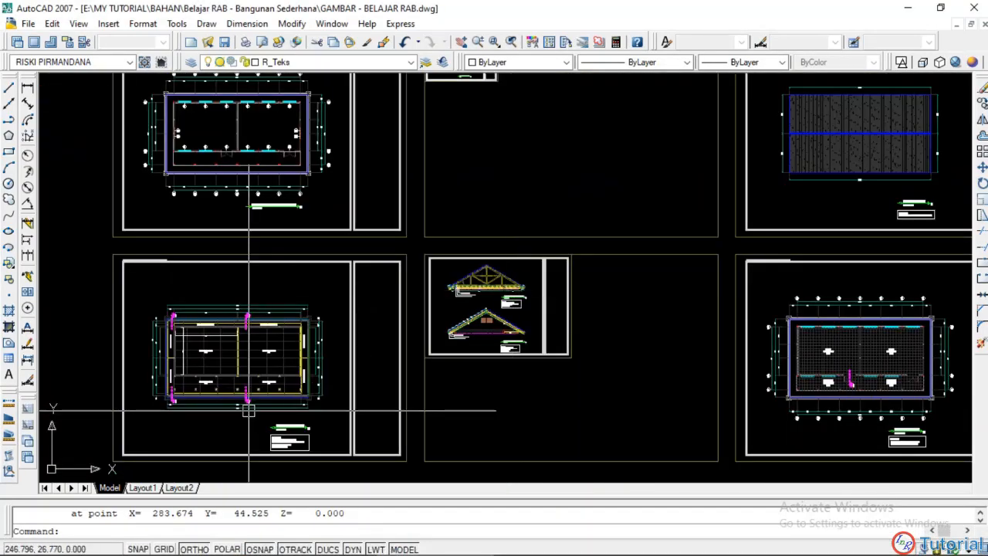
{"action": "scroll", "coordinate": [248, 410], "scroll_direction": "up", "scroll_amount": 6}
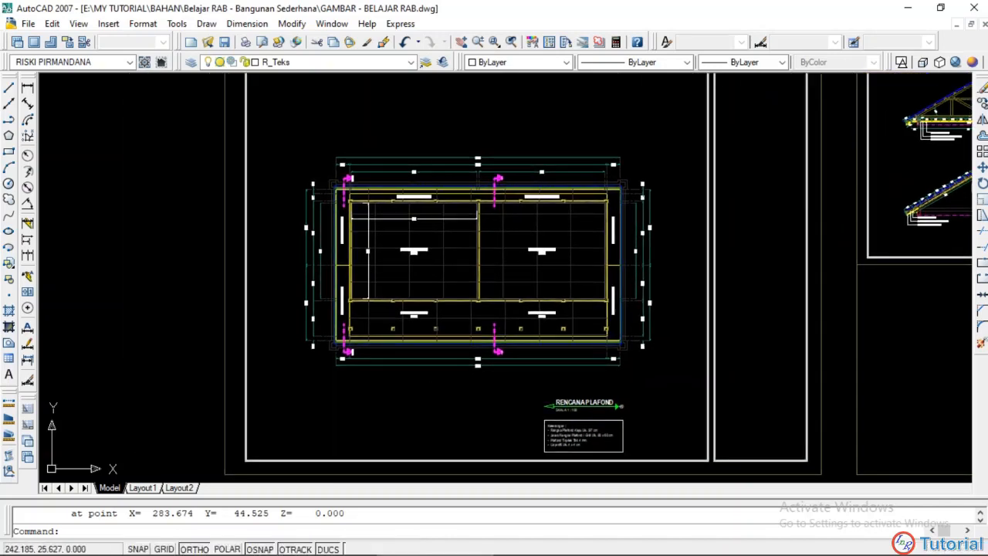
{"action": "scroll", "coordinate": [381, 327], "scroll_direction": "up", "scroll_amount": 5}
{"action": "middle_click_drag", "start_coordinate": [381, 326], "coordinate": [365, 345]}
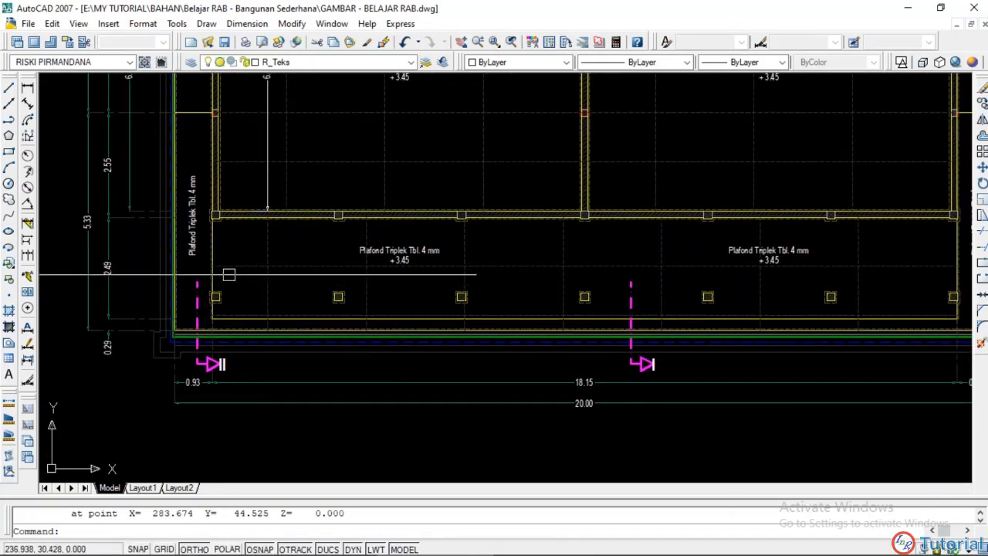
{"action": "scroll", "coordinate": [222, 293], "scroll_direction": "up", "scroll_amount": 3}
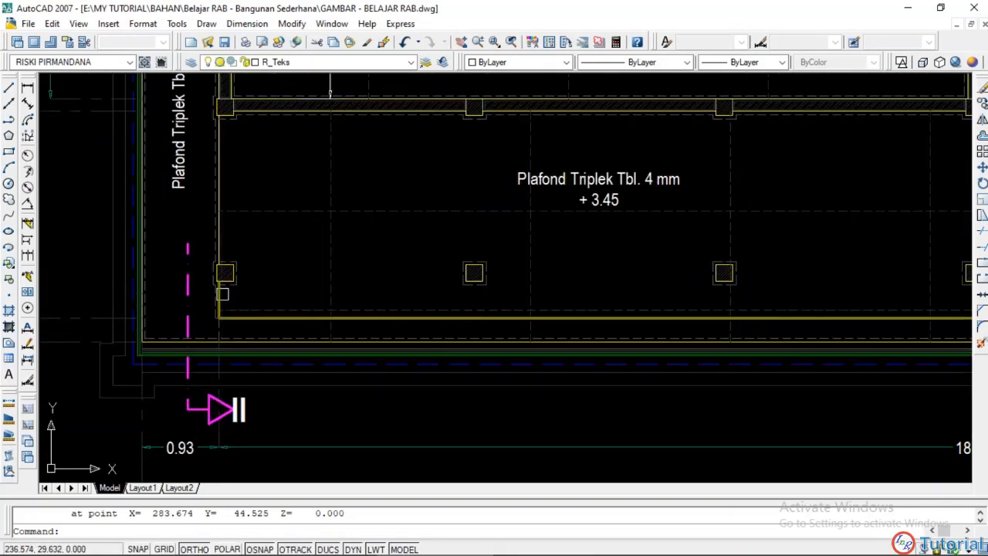
{"action": "scroll", "coordinate": [216, 323], "scroll_direction": "down", "scroll_amount": 5}
{"action": "scroll", "coordinate": [561, 315], "scroll_direction": "up", "scroll_amount": 4}
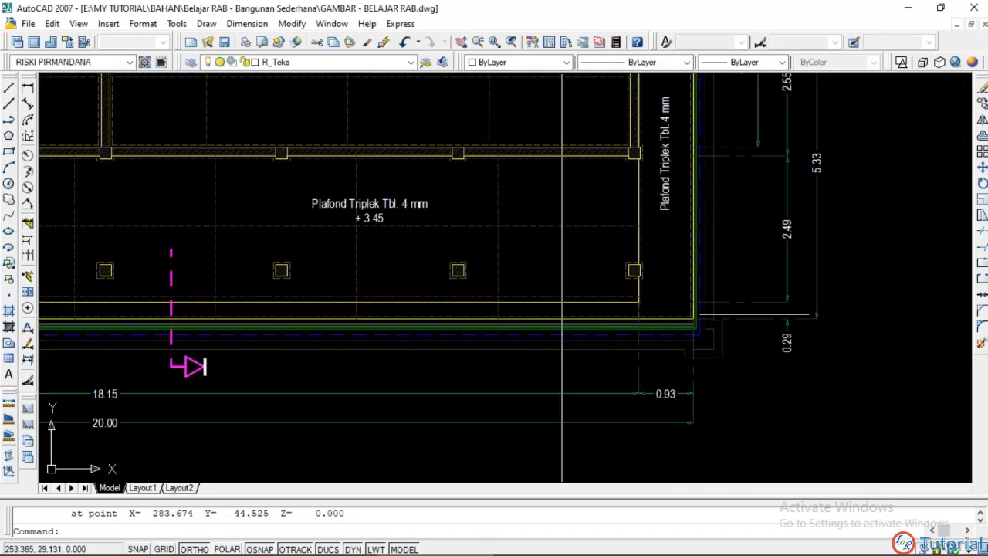
{"action": "scroll", "coordinate": [378, 347], "scroll_direction": "down", "scroll_amount": 5}
{"action": "scroll", "coordinate": [370, 318], "scroll_direction": "up", "scroll_amount": 5}
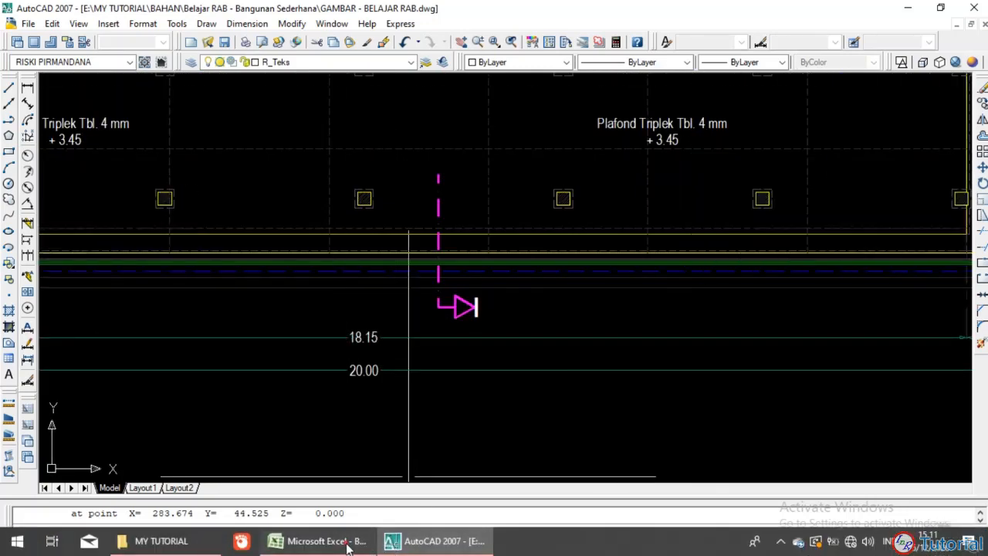
Step: Switch to Excel and enter 18,15 as the Panjang of Plafond Luar / Selasar atau Teras Depan - b
{"action": "left_click", "coordinate": [347, 543]}
{"action": "type", "text": "1"}
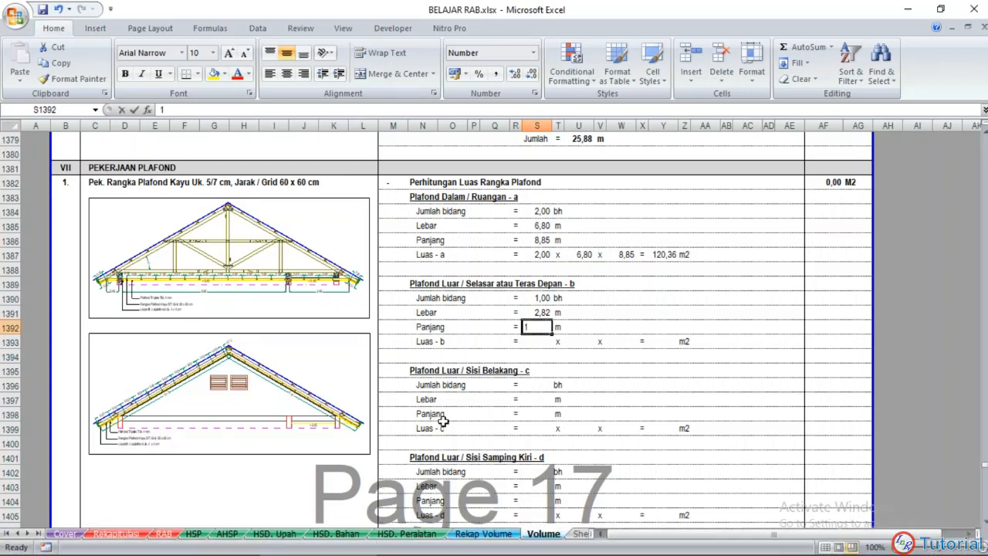
{"action": "type", "text": "8,1"}
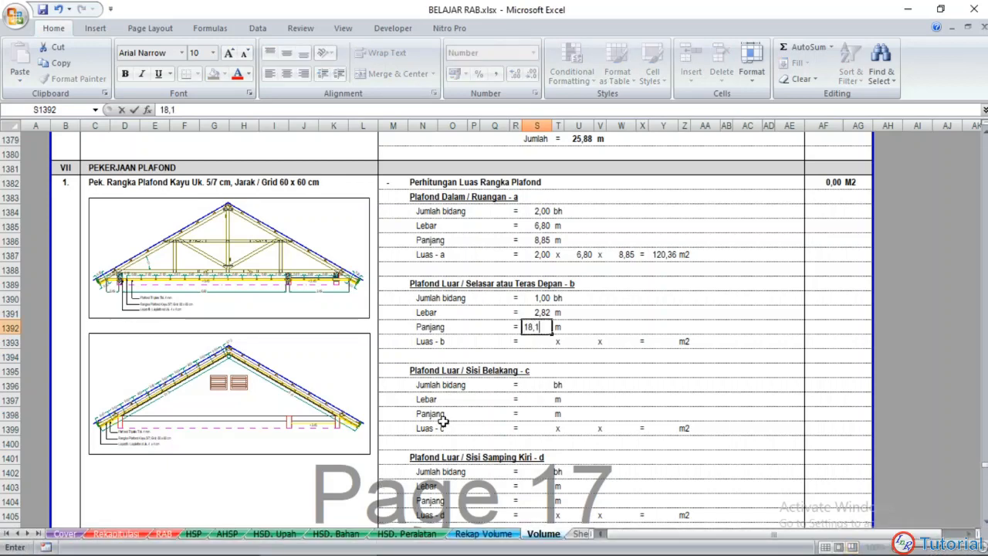
{"action": "type", "text": "5"}
{"action": "key", "text": "Return"}
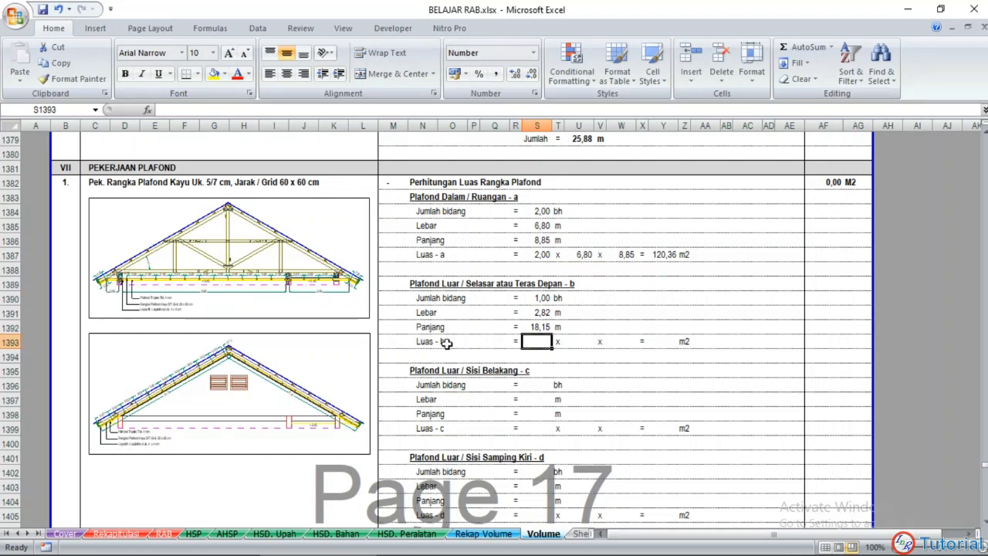
Step: Copy the Luas - a calculation row, including its unit, into the Luas - b row of the front terrace ceiling
{"action": "left_click_drag", "start_coordinate": [538, 254], "coordinate": [686, 253]}
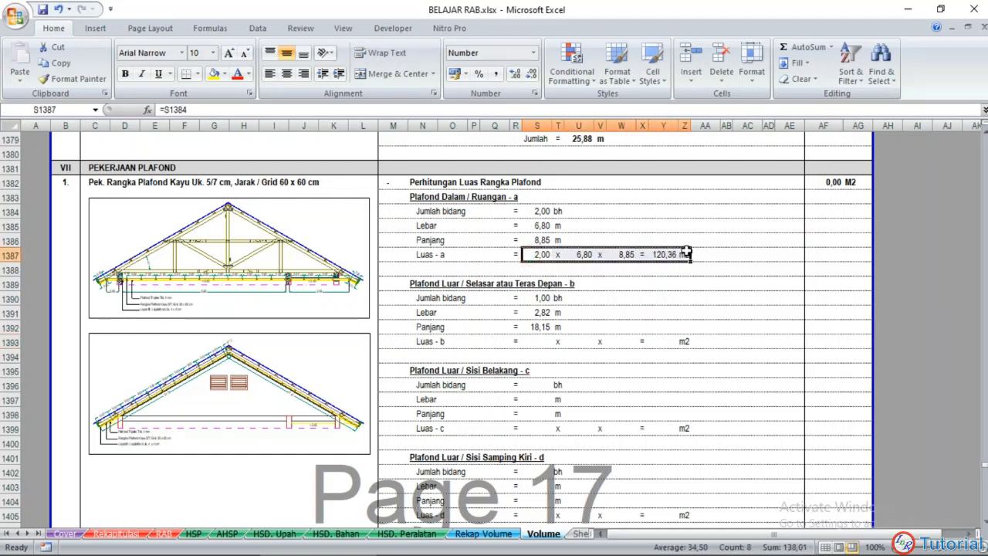
{"action": "key", "text": "ctrl+c"}
{"action": "key", "text": "Down"}
{"action": "key", "text": "Down"}
{"action": "key", "text": "Down"}
{"action": "key", "text": "Down"}
{"action": "key", "text": "Down"}
{"action": "key", "text": "Down"}
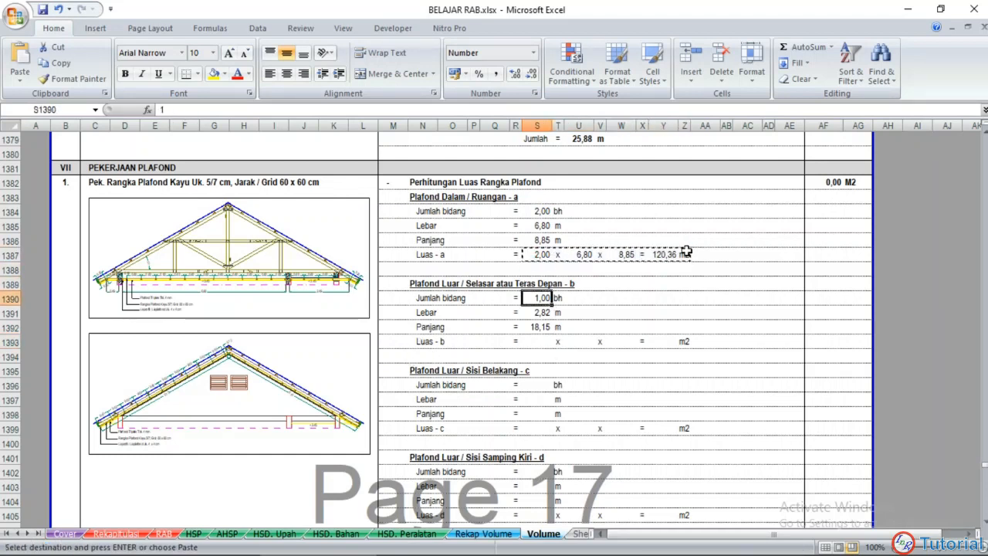
{"action": "key", "text": "ctrl+v"}
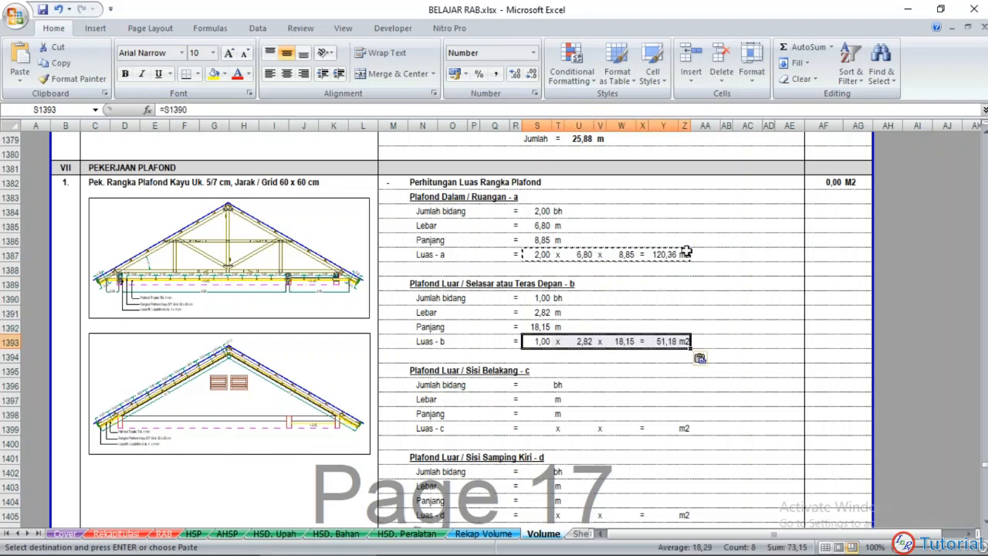
{"action": "key", "text": "Escape"}
{"action": "left_click", "coordinate": [662, 361]}
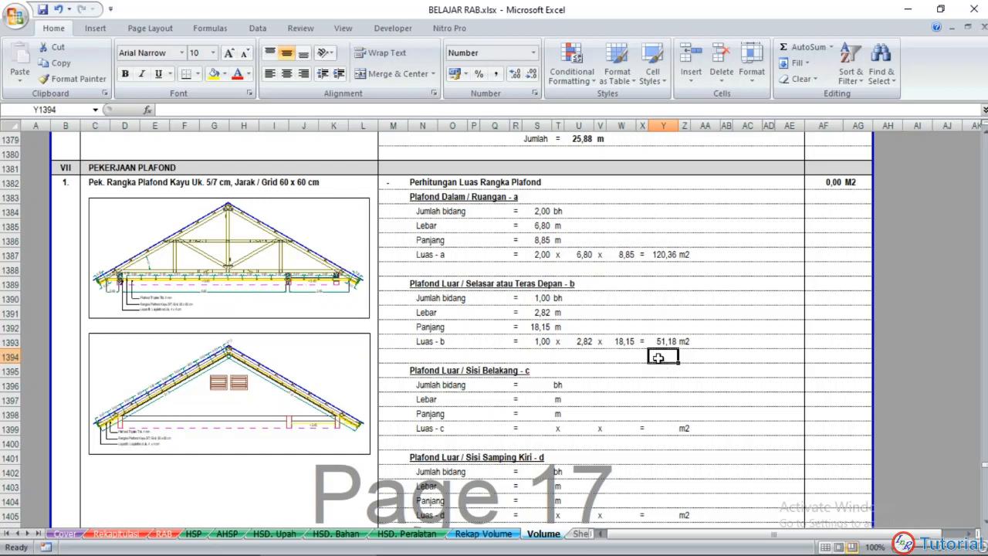
Step: Check the rear ceiling strip on the AutoCAD plan and enter 1 as the Jumlah bidang of Plafond Luar / Sisi Belakang - c in Excel
{"action": "left_click", "coordinate": [432, 552]}
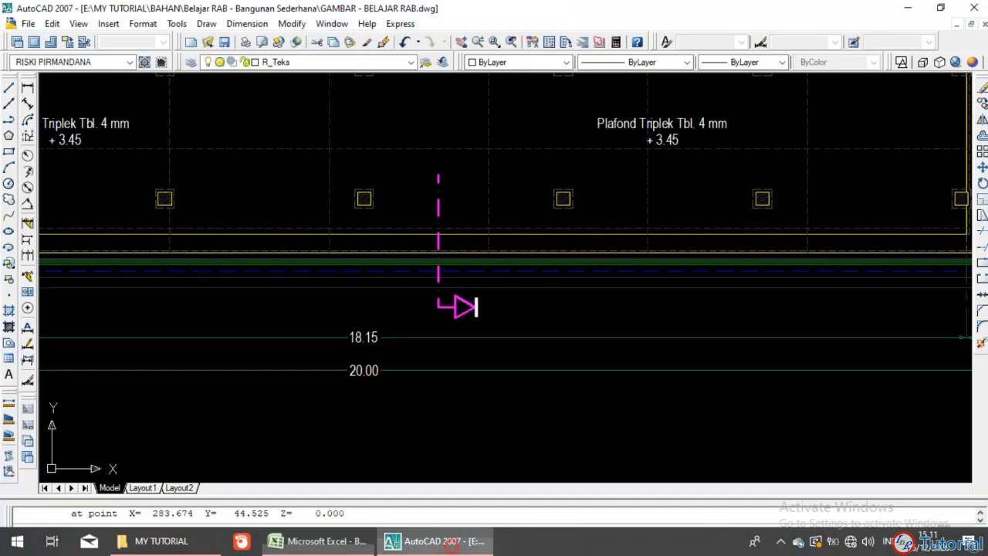
{"action": "scroll", "coordinate": [524, 244], "scroll_direction": "up", "scroll_amount": 6}
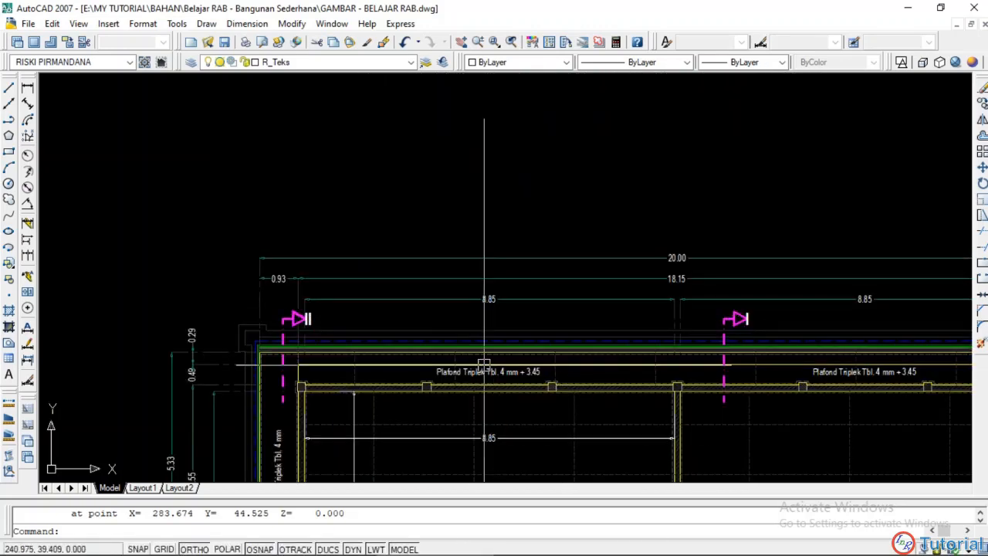
{"action": "middle_click_drag", "start_coordinate": [756, 369], "coordinate": [587, 365]}
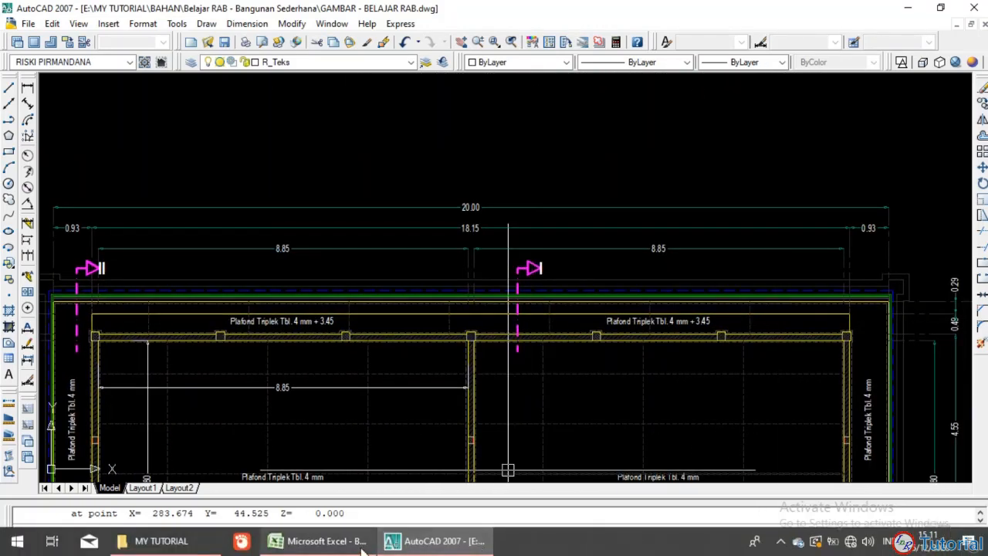
{"action": "left_click", "coordinate": [360, 544]}
{"action": "type", "text": "1"}
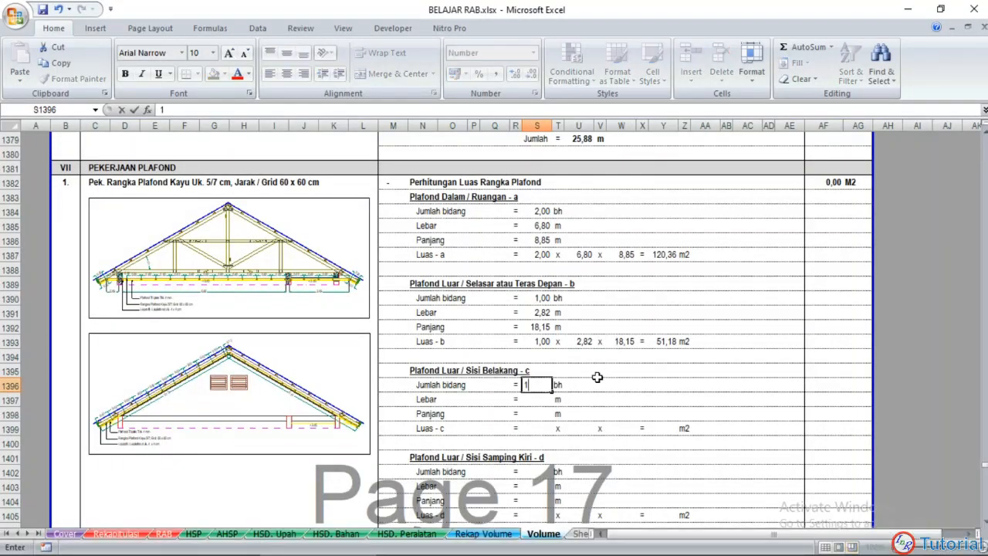
{"action": "key", "text": "Return"}
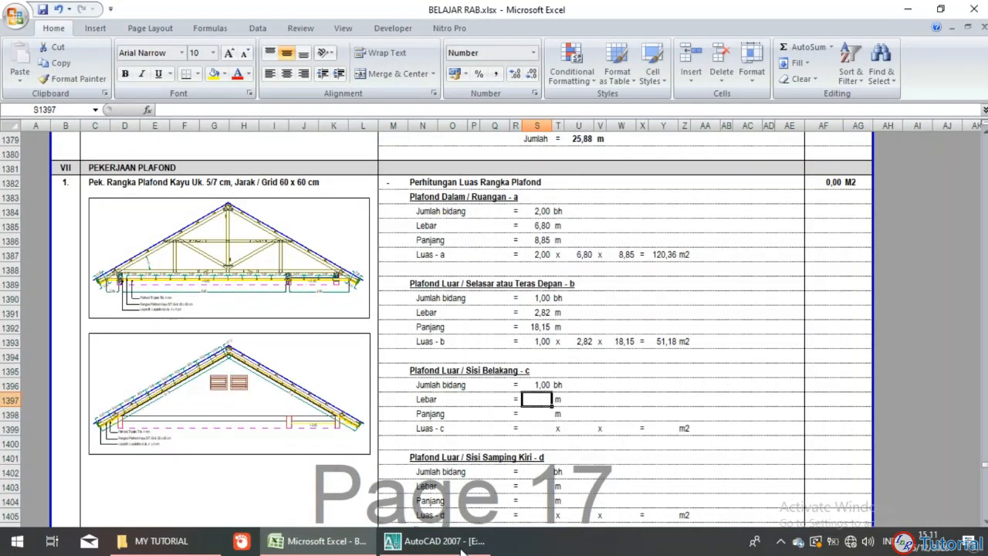
Step: Switch to AutoCAD and list the properties of the rear eave ceiling polyline in the Pot. I - I section to read its total length
{"action": "left_click", "coordinate": [420, 541]}
{"action": "scroll", "coordinate": [350, 343], "scroll_direction": "down", "scroll_amount": 3}
{"action": "middle_click_drag", "start_coordinate": [349, 343], "coordinate": [16, 386]}
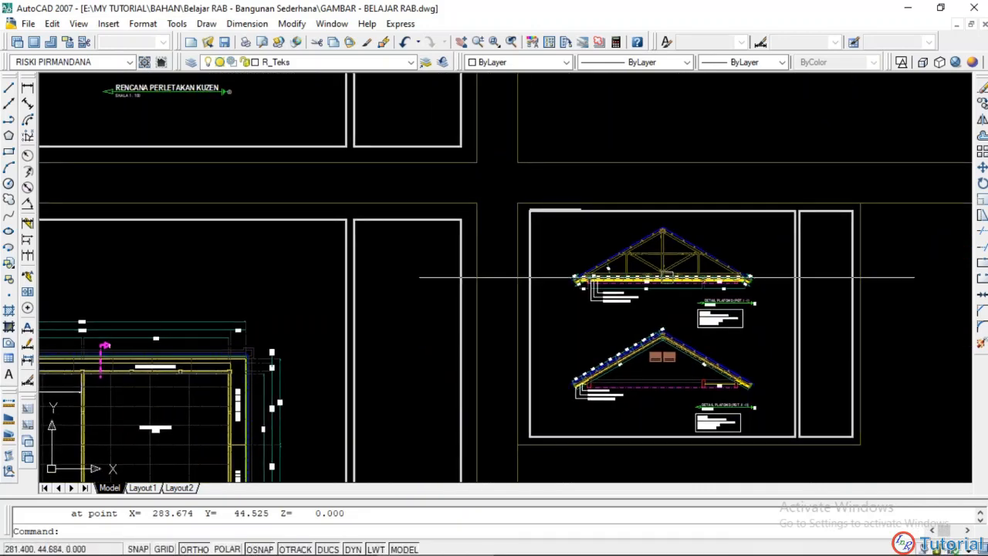
{"action": "scroll", "coordinate": [666, 276], "scroll_direction": "up", "scroll_amount": 5}
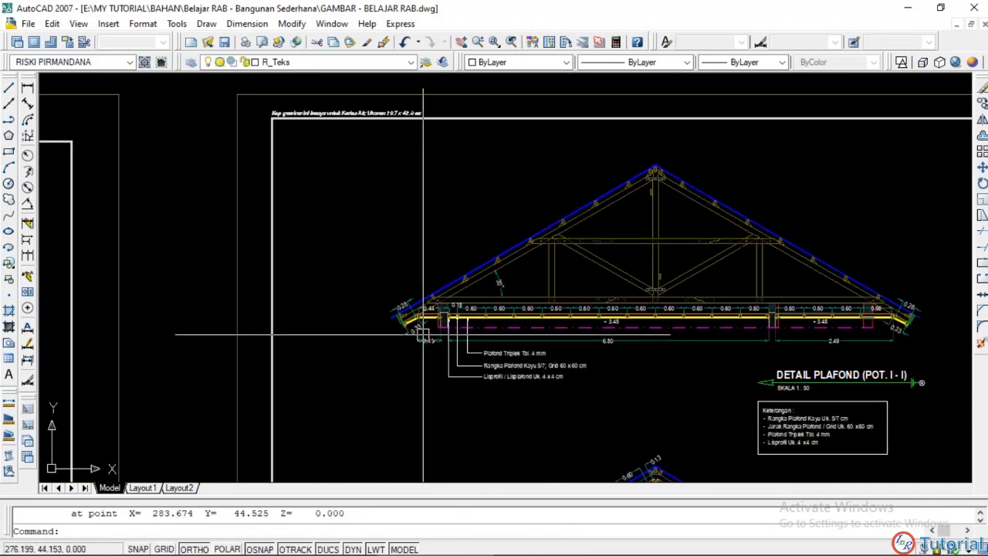
{"action": "scroll", "coordinate": [423, 333], "scroll_direction": "up", "scroll_amount": 3}
{"action": "scroll", "coordinate": [440, 294], "scroll_direction": "up", "scroll_amount": 3}
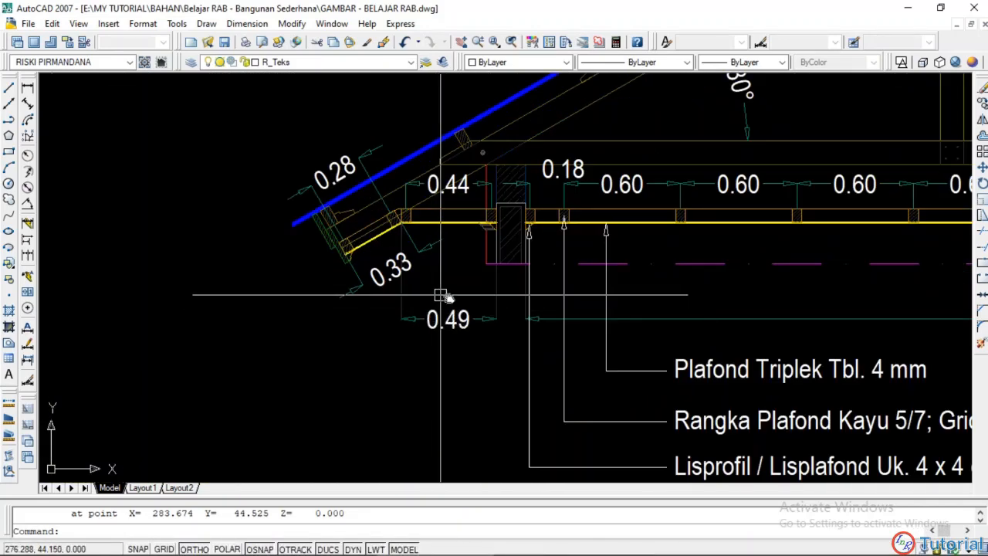
{"action": "middle_click_drag", "start_coordinate": [440, 294], "coordinate": [450, 341]}
{"action": "left_click", "coordinate": [456, 269]}
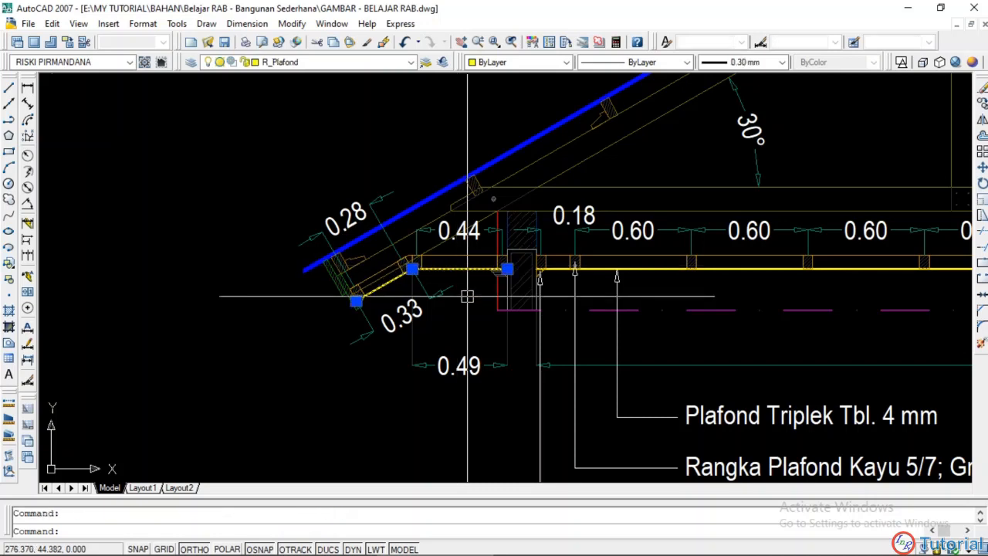
{"action": "type", "text": "li"}
{"action": "key", "text": "Return"}
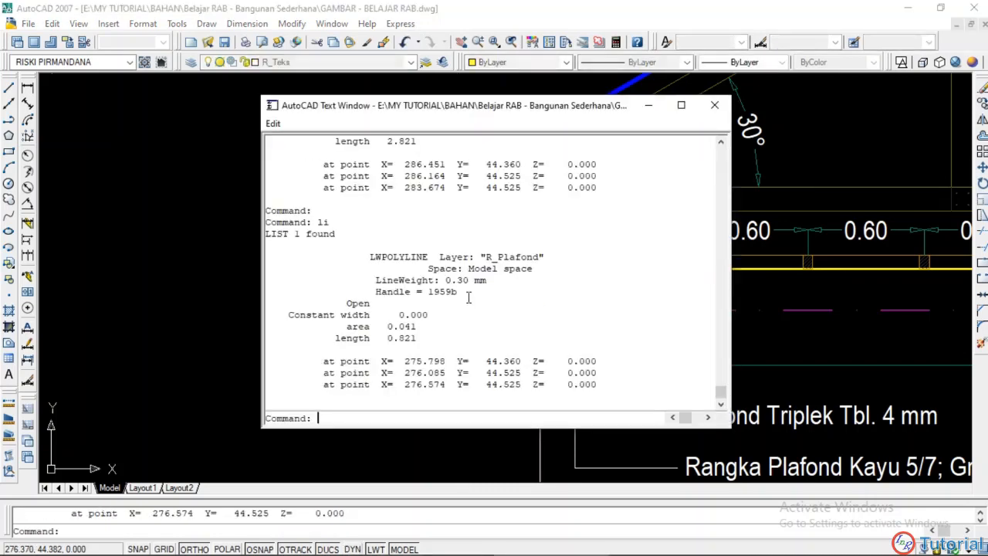
{"action": "left_click_drag", "start_coordinate": [387, 338], "coordinate": [414, 337]}
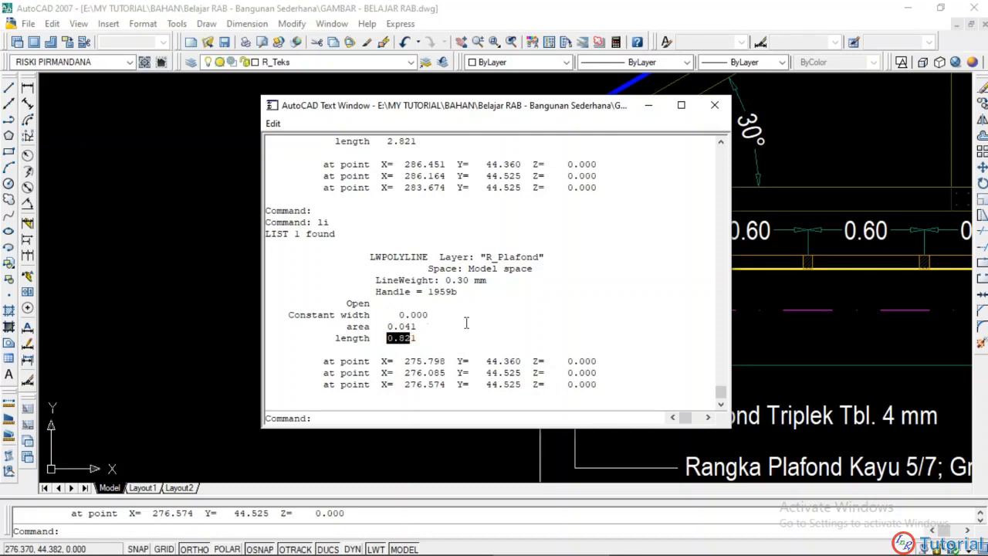
{"action": "left_click", "coordinate": [714, 105]}
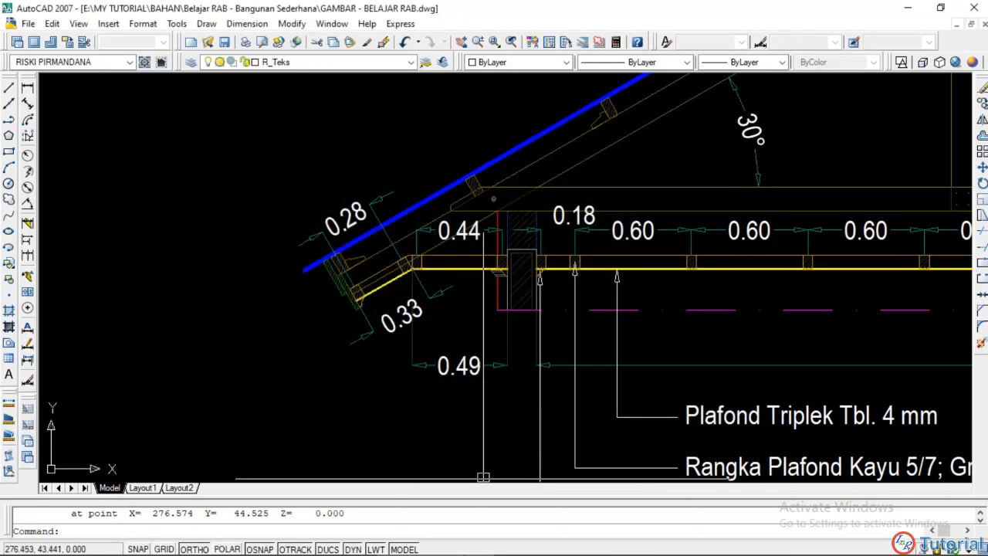
Step: Switch to Excel and enter =0,49+0,33 as the Lebar of Plafond Luar / Sisi Belakang - c
{"action": "mouse_move", "coordinate": [390, 545]}
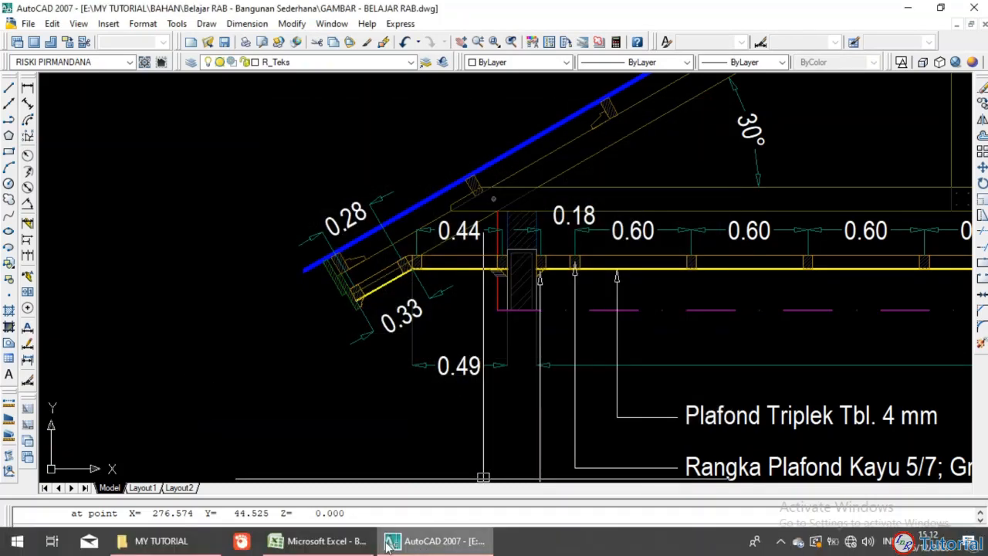
{"action": "left_click", "coordinate": [328, 540]}
{"action": "type", "text": "=0,49+"}
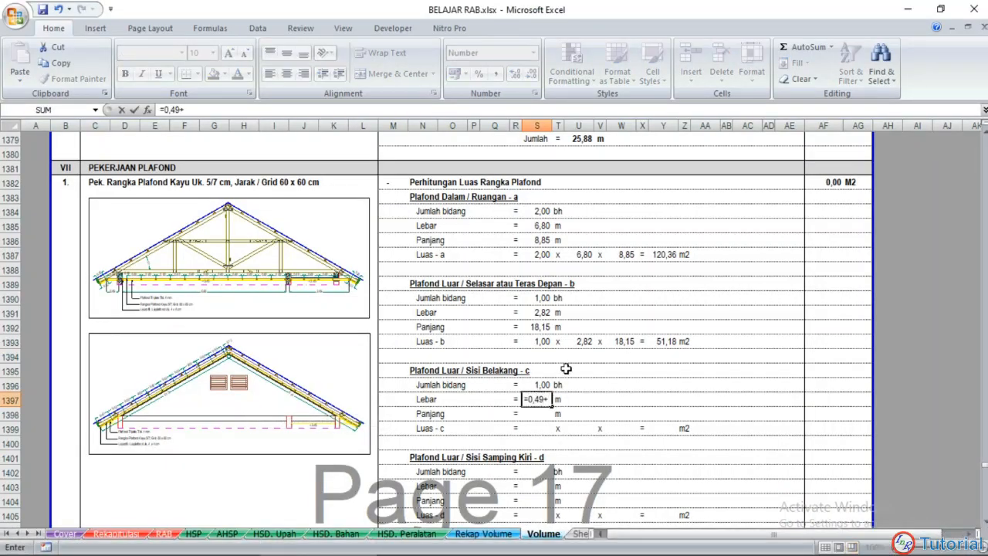
{"action": "type", "text": "0,33"}
{"action": "key", "text": "Return"}
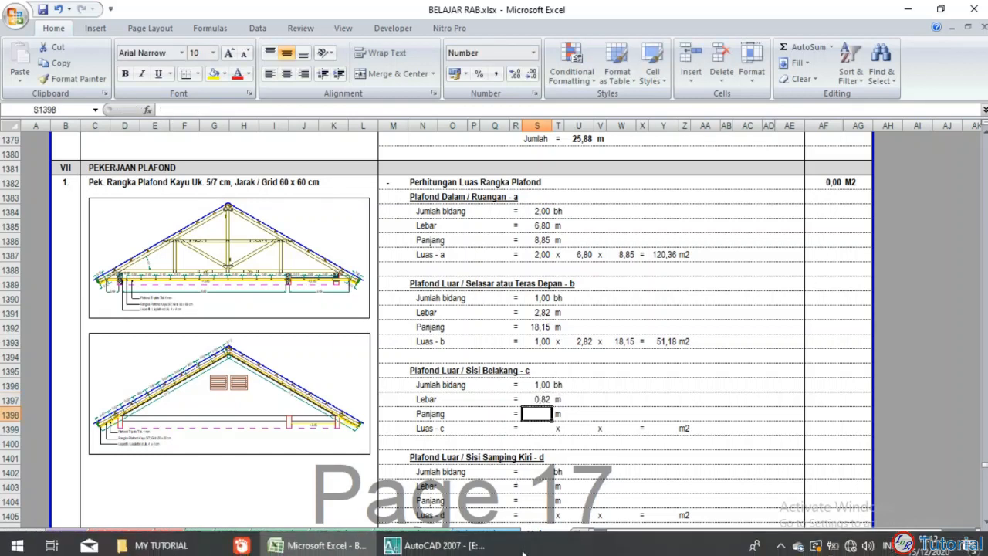
Step: Switch to AutoCAD and examine the rear side ceiling's length between its two ends in the dimension chain above the ceiling plan
{"action": "left_click", "coordinate": [429, 540]}
{"action": "scroll", "coordinate": [653, 338], "scroll_direction": "down", "scroll_amount": 5}
{"action": "scroll", "coordinate": [466, 360], "scroll_direction": "up", "scroll_amount": 10}
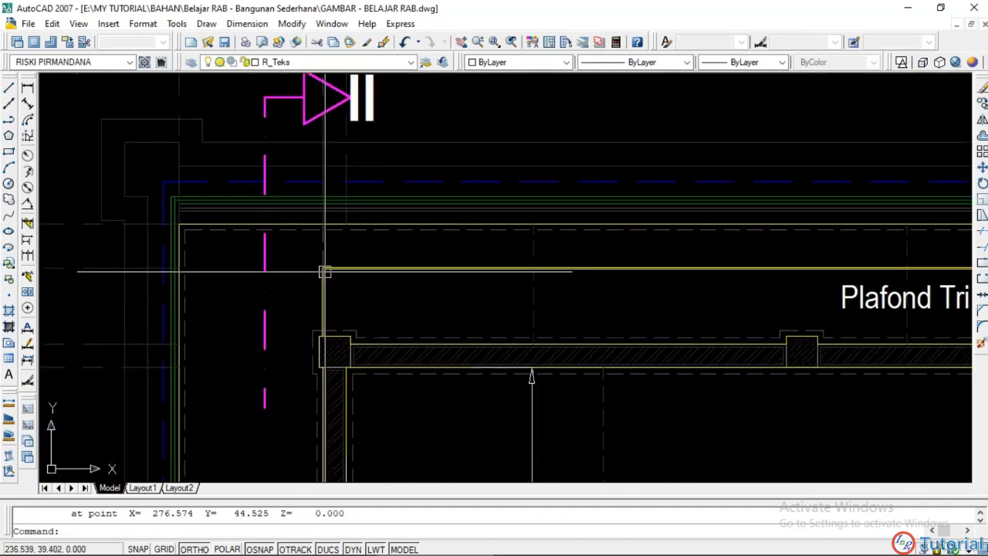
{"action": "scroll", "coordinate": [416, 267], "scroll_direction": "down", "scroll_amount": 5}
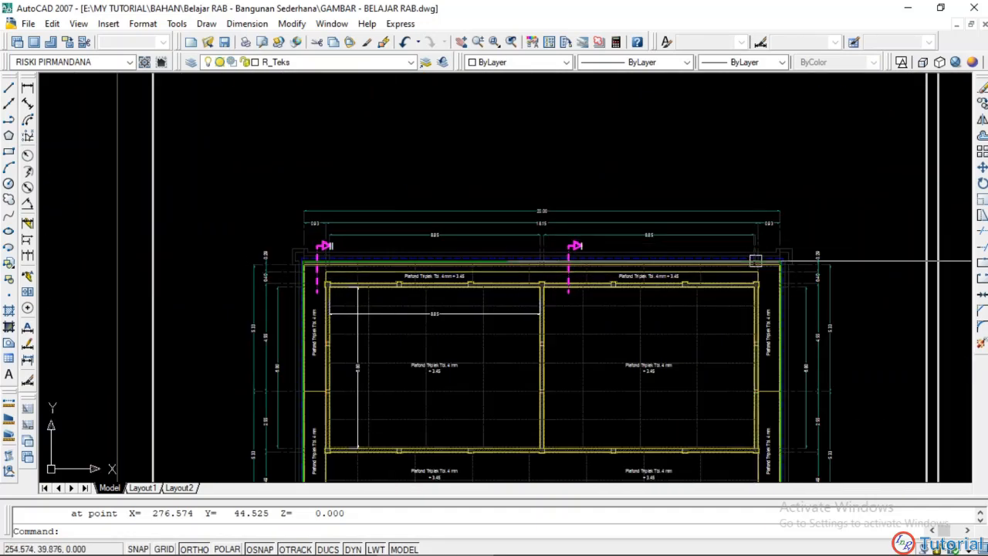
{"action": "scroll", "coordinate": [756, 262], "scroll_direction": "up", "scroll_amount": 5}
{"action": "scroll", "coordinate": [756, 269], "scroll_direction": "down", "scroll_amount": 2}
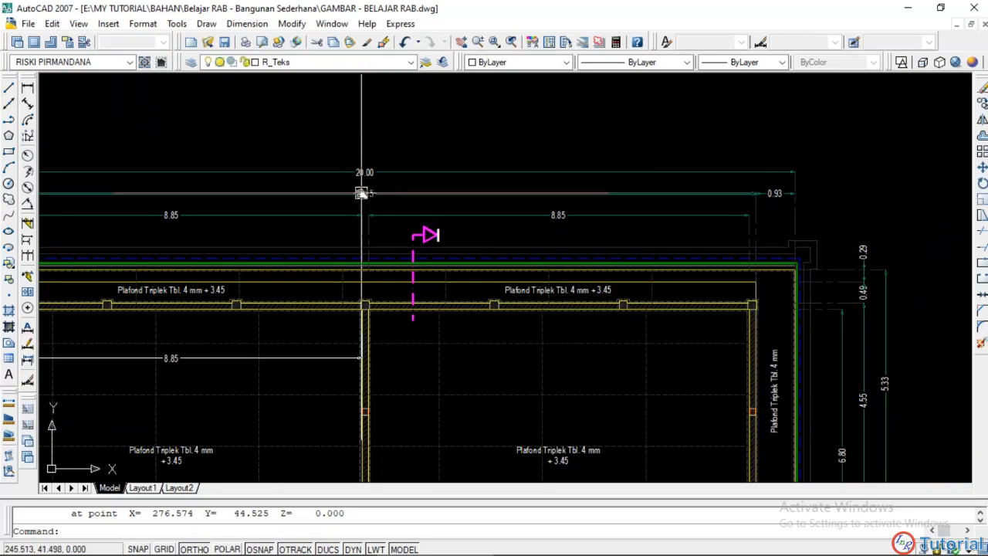
{"action": "scroll", "coordinate": [364, 193], "scroll_direction": "down", "scroll_amount": 2}
{"action": "scroll", "coordinate": [456, 193], "scroll_direction": "up", "scroll_amount": 5}
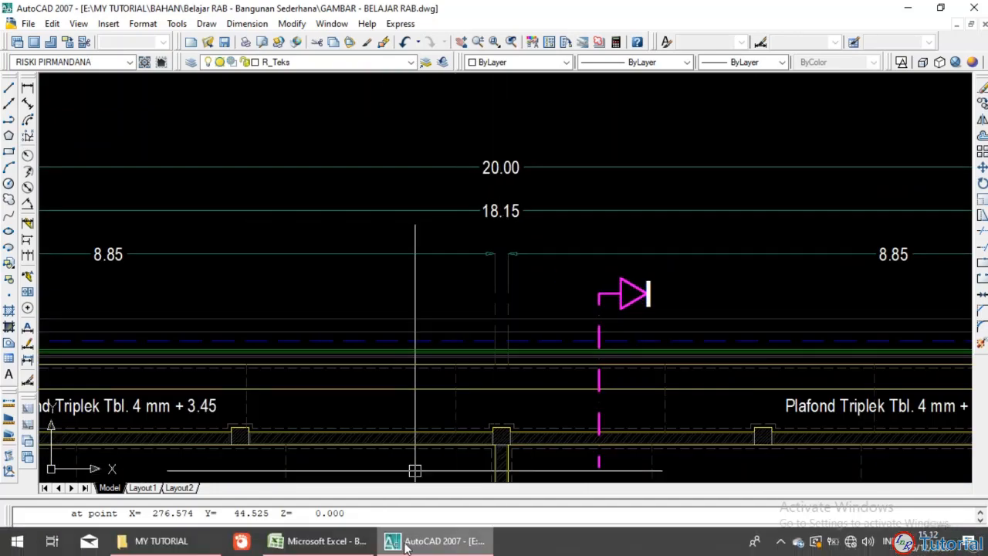
Step: Switch to Excel and enter 18,15 as the Panjang of Plafond Luar / Sisi Belakang - c
{"action": "left_click", "coordinate": [352, 542]}
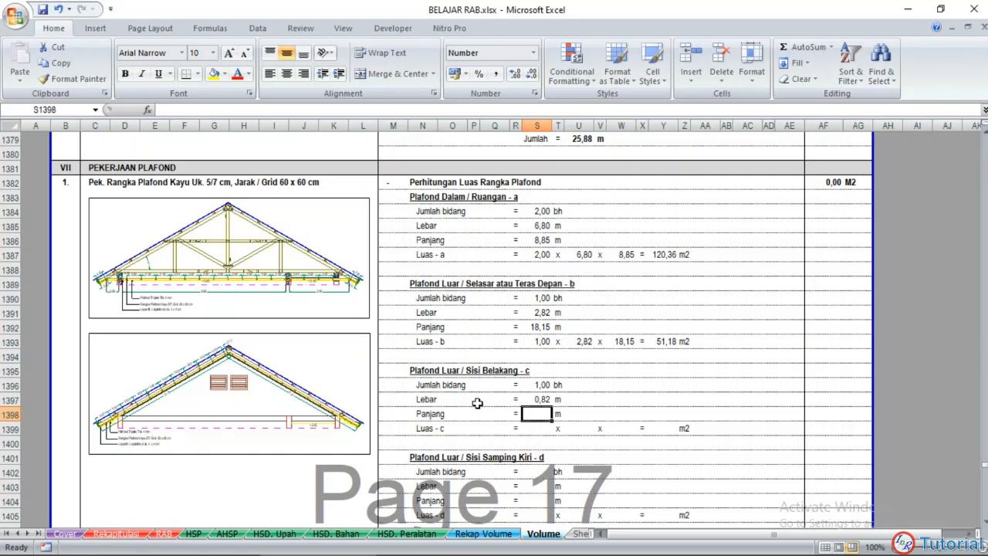
{"action": "type", "text": "18,15"}
{"action": "key", "text": "Return"}
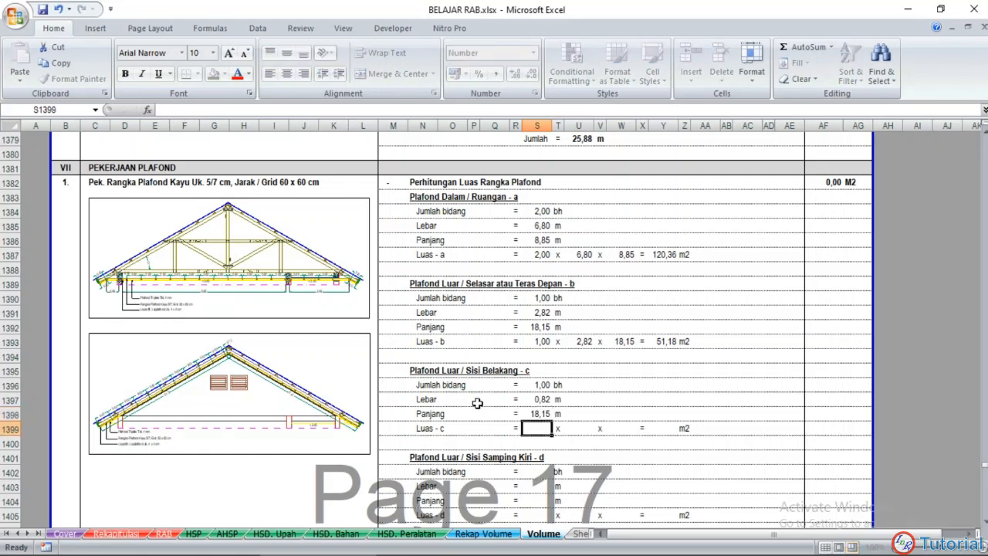
{"action": "scroll", "coordinate": [537, 320], "scroll_direction": "down", "scroll_amount": 2}
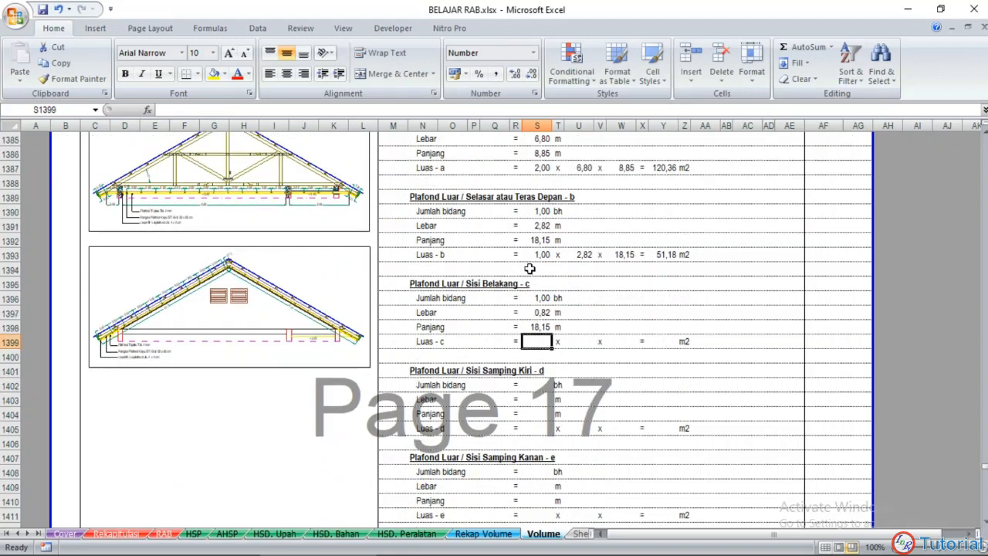
{"action": "left_click_drag", "start_coordinate": [527, 254], "coordinate": [682, 249]}
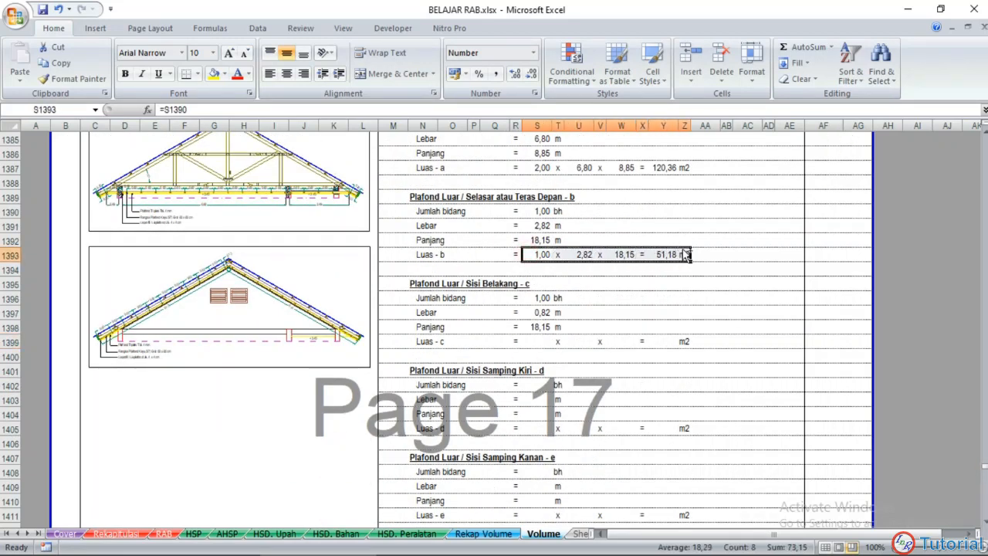
{"action": "key", "text": "ctrl+c"}
{"action": "key", "text": "Down"}
{"action": "key", "text": "Down"}
{"action": "key", "text": "Down"}
{"action": "key", "text": "Down"}
{"action": "key", "text": "Down"}
{"action": "key", "text": "Down"}
{"action": "type", "text": "v"}
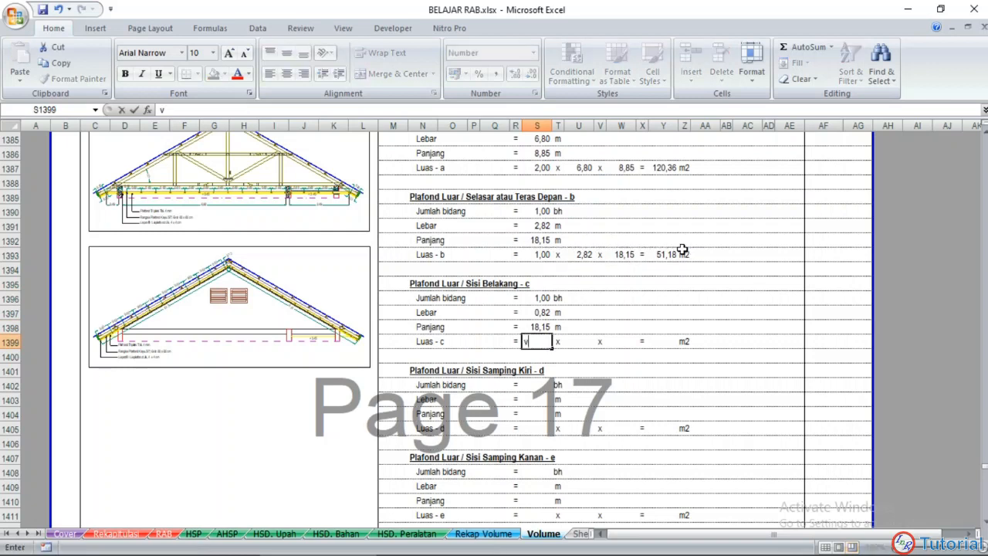
{"action": "key", "text": "Return"}
{"action": "key", "text": "Up"}
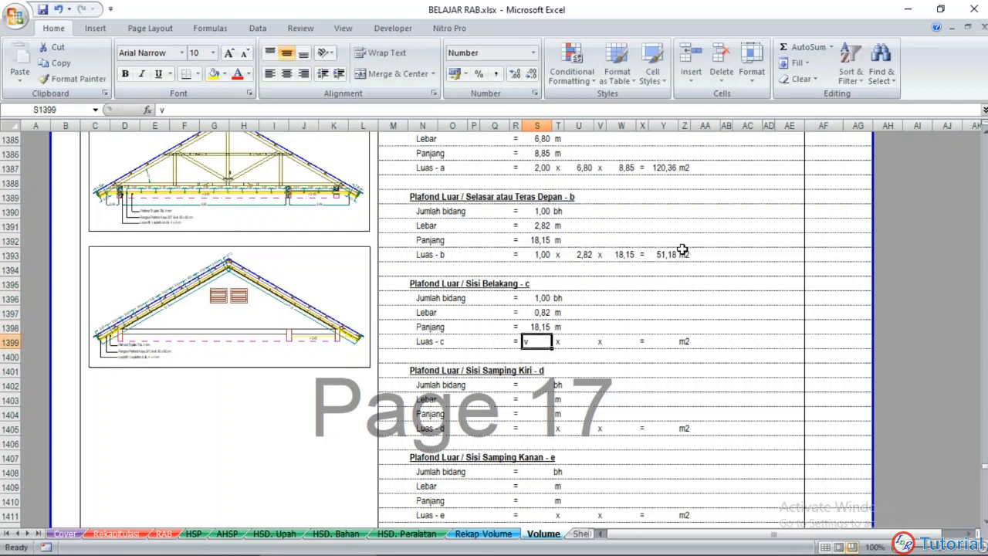
Step: Copy the Luas - b calculation row, including its unit, into the Luas - c row of the rear side ceiling
{"action": "left_click_drag", "start_coordinate": [545, 254], "coordinate": [685, 255]}
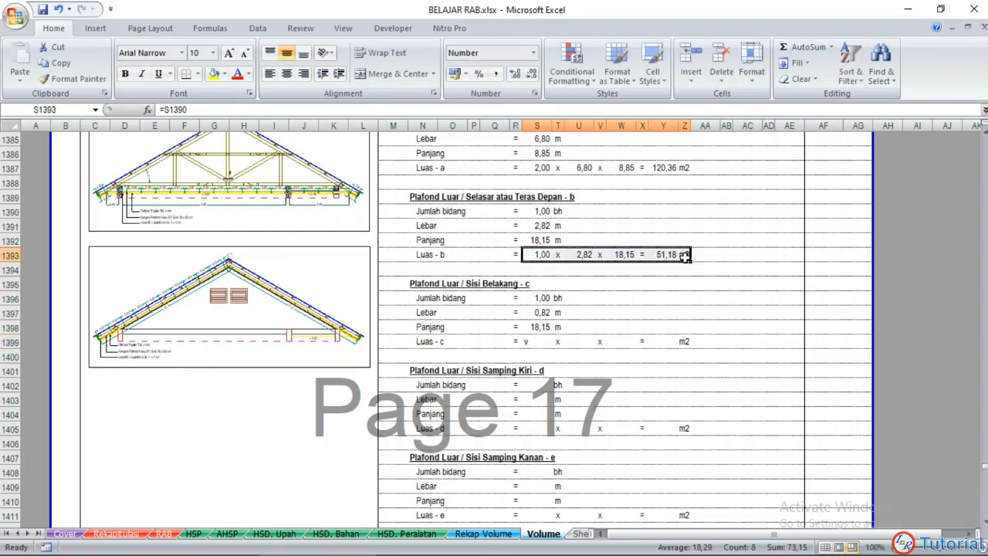
{"action": "key", "text": "ctrl+c"}
{"action": "key", "text": "Down"}
{"action": "key", "text": "Down"}
{"action": "key", "text": "Down"}
{"action": "key", "text": "Down"}
{"action": "key", "text": "Down"}
{"action": "key", "text": "Down"}
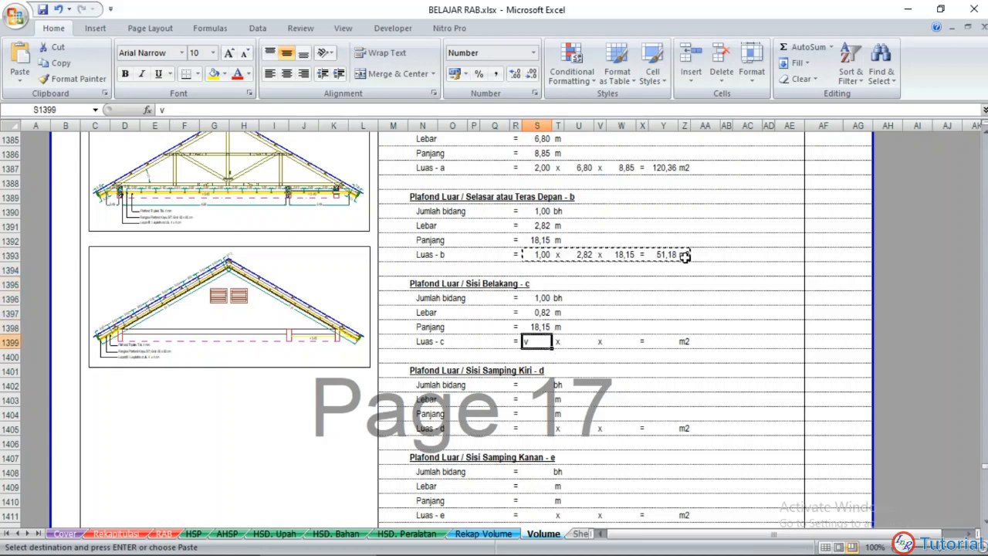
{"action": "key", "text": "ctrl+v"}
{"action": "key", "text": "Escape"}
{"action": "left_click", "coordinate": [622, 372]}
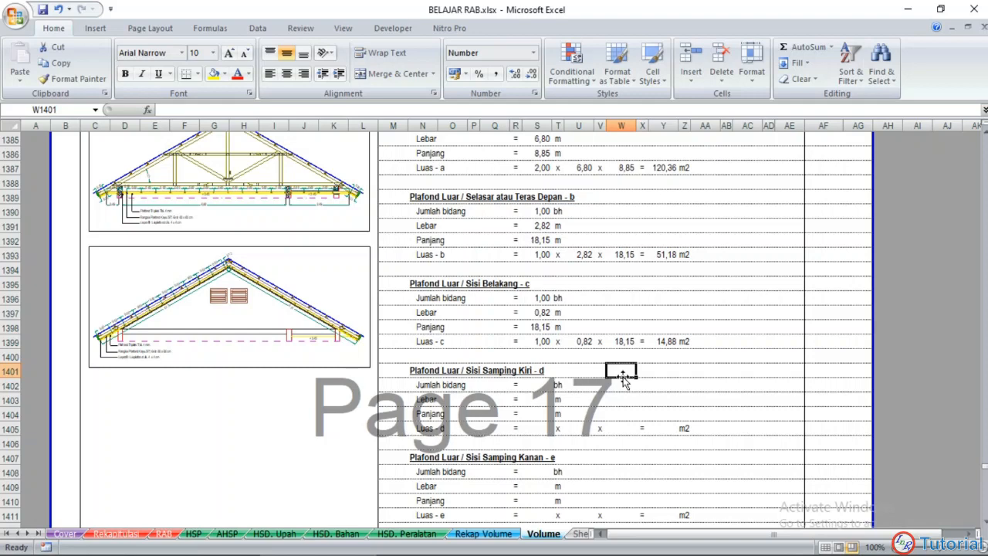
Step: Switch to AutoCAD and examine how many ceiling fields make up the left side overhang on the ceiling plan
{"action": "scroll", "coordinate": [610, 379], "scroll_direction": "down", "scroll_amount": 3}
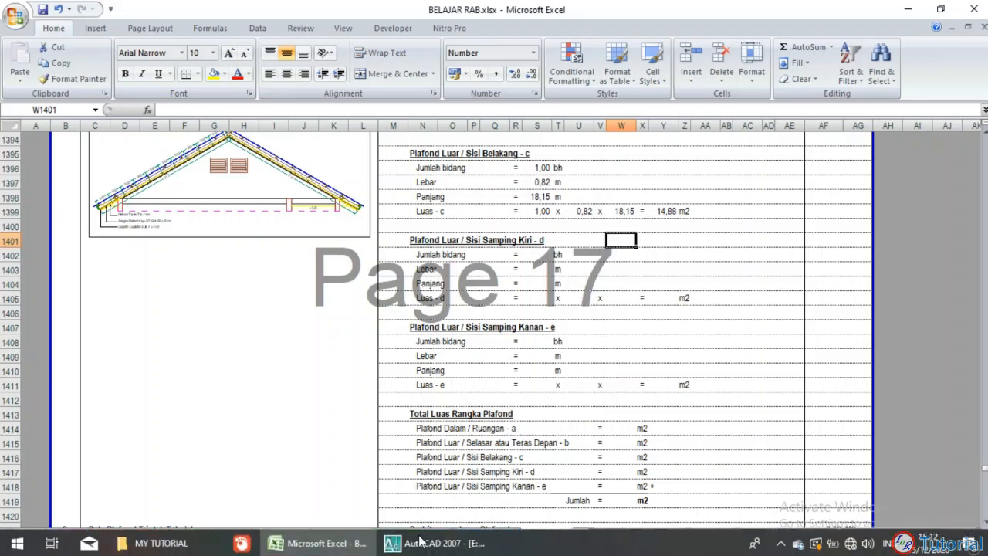
{"action": "left_click", "coordinate": [428, 540]}
{"action": "middle_click_drag", "start_coordinate": [445, 417], "coordinate": [456, 317]}
{"action": "scroll", "coordinate": [396, 373], "scroll_direction": "up", "scroll_amount": 6}
{"action": "middle_click_drag", "start_coordinate": [396, 338], "coordinate": [433, 359]}
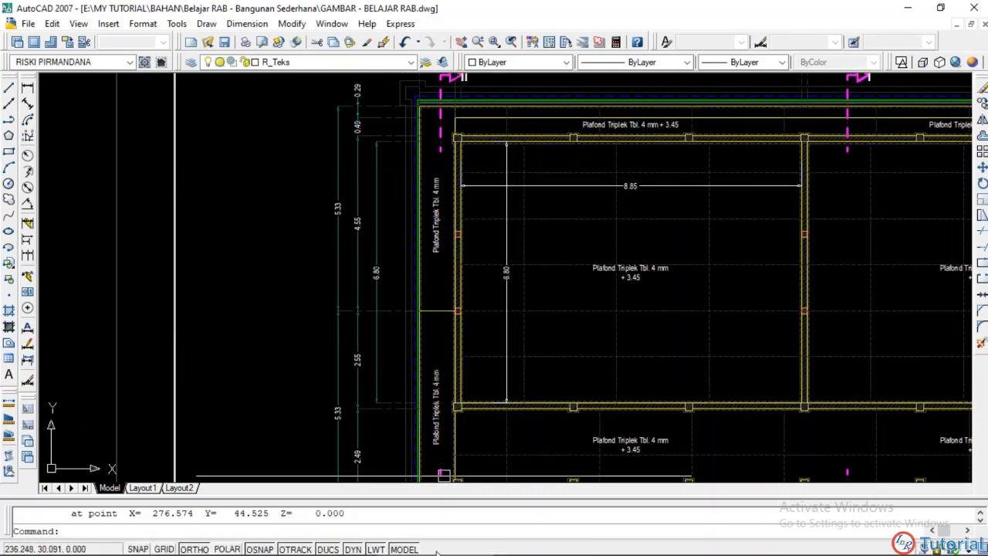
Step: Switch to Excel and enter 2 as the Jumlah bidang of Plafond Luar / Sisi Samping Kiri - d
{"action": "left_click", "coordinate": [312, 550]}
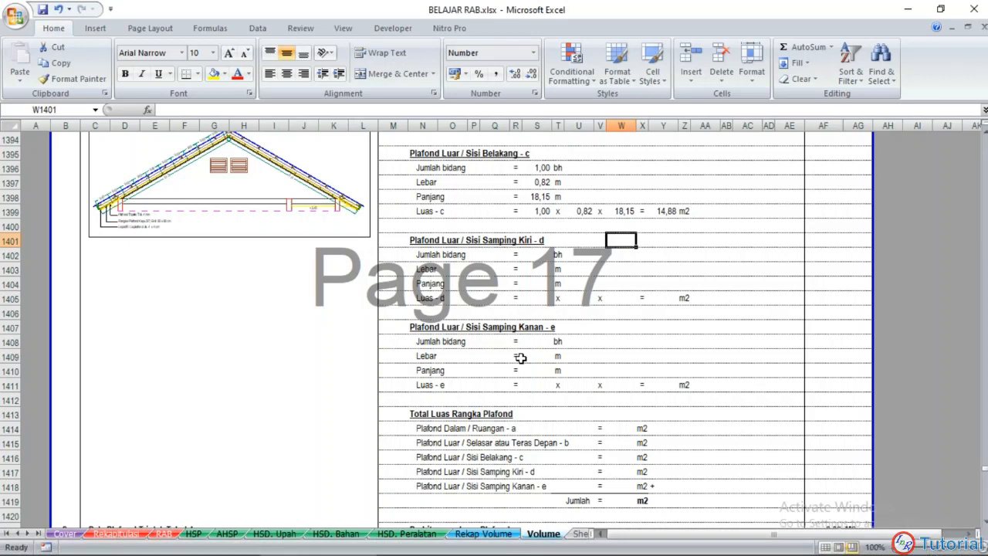
{"action": "key", "text": "Left"}
{"action": "key", "text": "Left"}
{"action": "key", "text": "Down"}
{"action": "key", "text": "Left"}
{"action": "key", "text": "Left"}
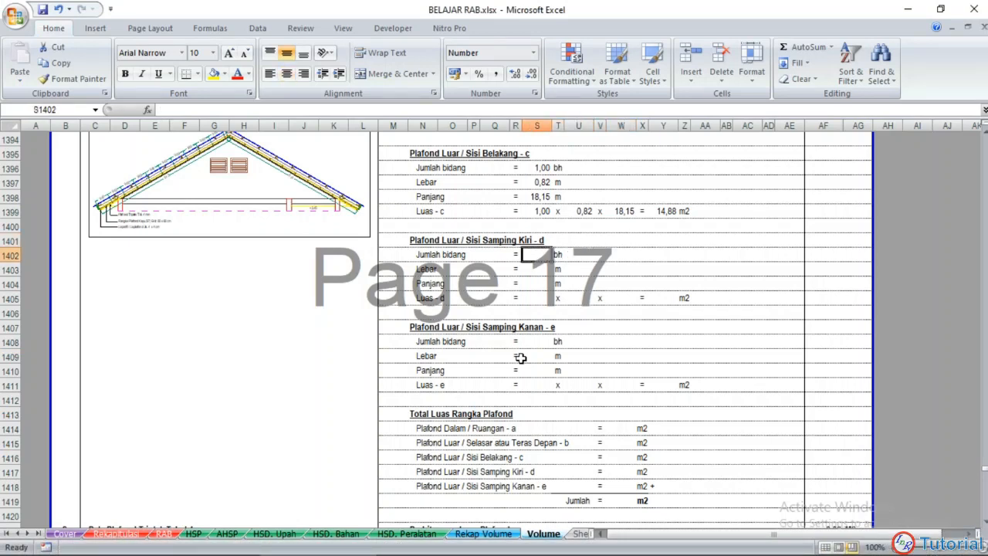
{"action": "type", "text": "2"}
{"action": "key", "text": "Return"}
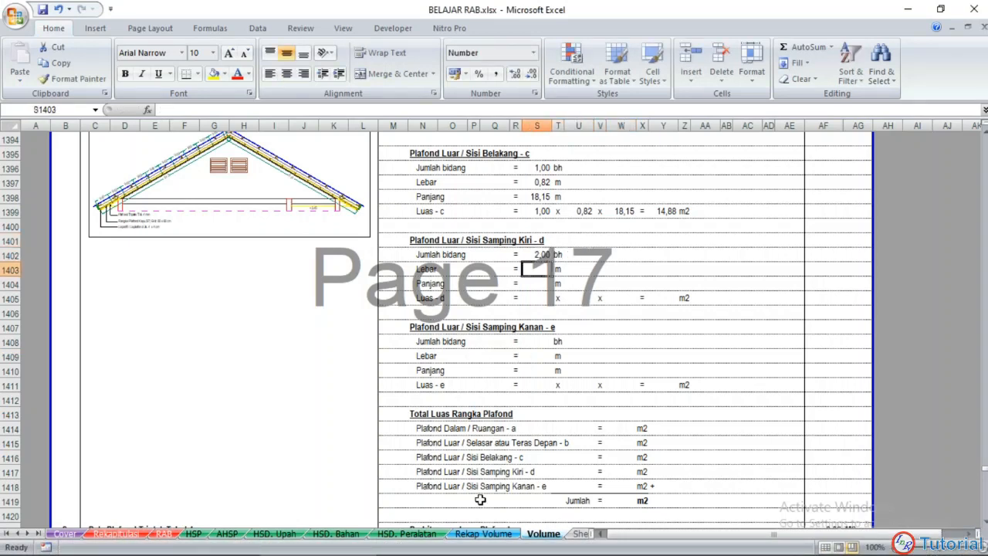
Step: Switch to AutoCAD and examine the left side ceiling's width in the dimension chain above the ceiling plan's upper left corner
{"action": "left_click", "coordinate": [471, 549]}
{"action": "scroll", "coordinate": [450, 177], "scroll_direction": "up", "scroll_amount": 3}
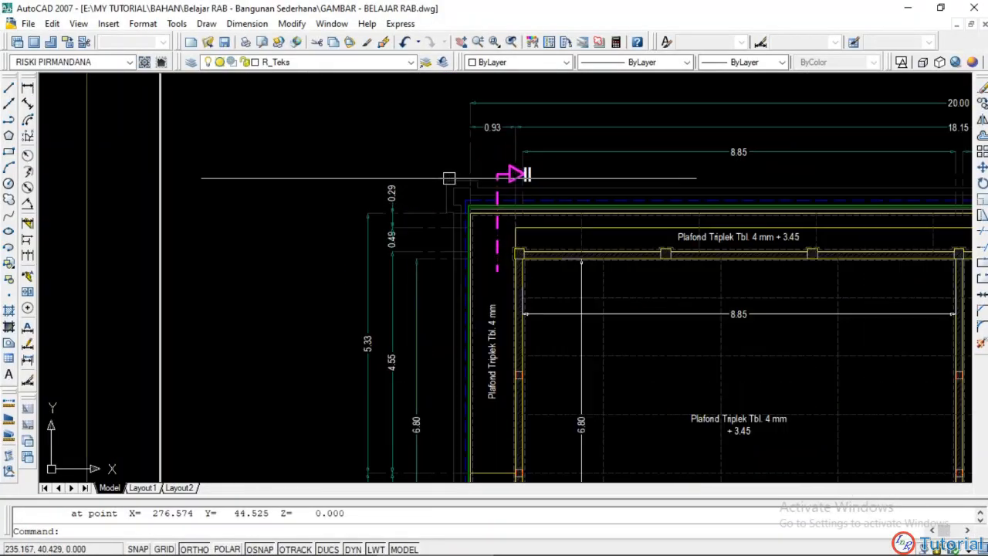
{"action": "scroll", "coordinate": [467, 161], "scroll_direction": "down", "scroll_amount": 4}
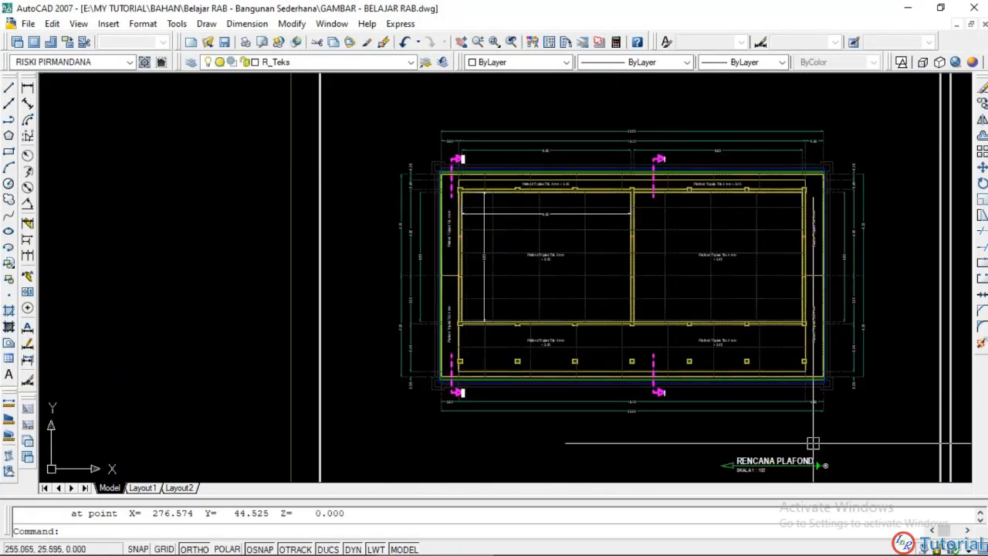
{"action": "scroll", "coordinate": [441, 146], "scroll_direction": "up", "scroll_amount": 3}
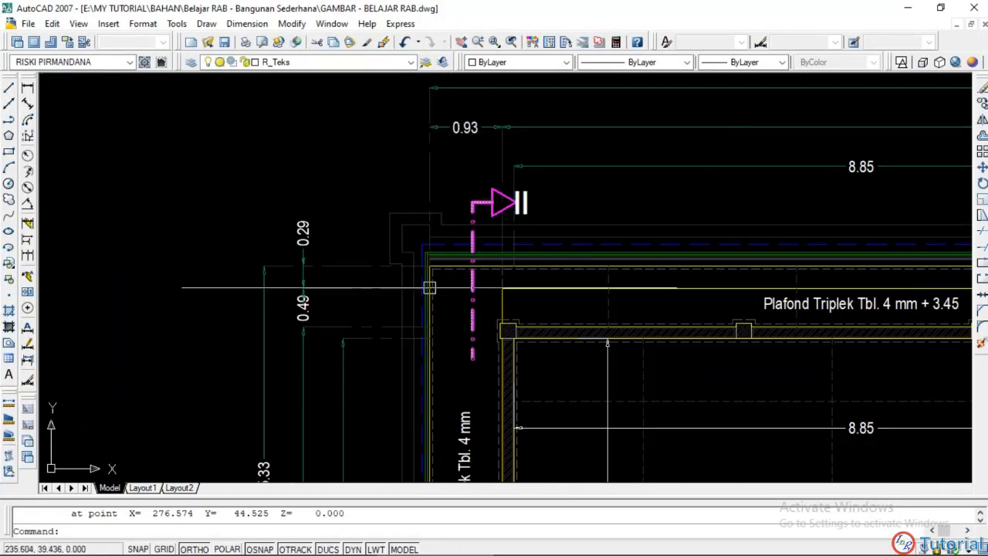
{"action": "scroll", "coordinate": [425, 258], "scroll_direction": "up", "scroll_amount": 2}
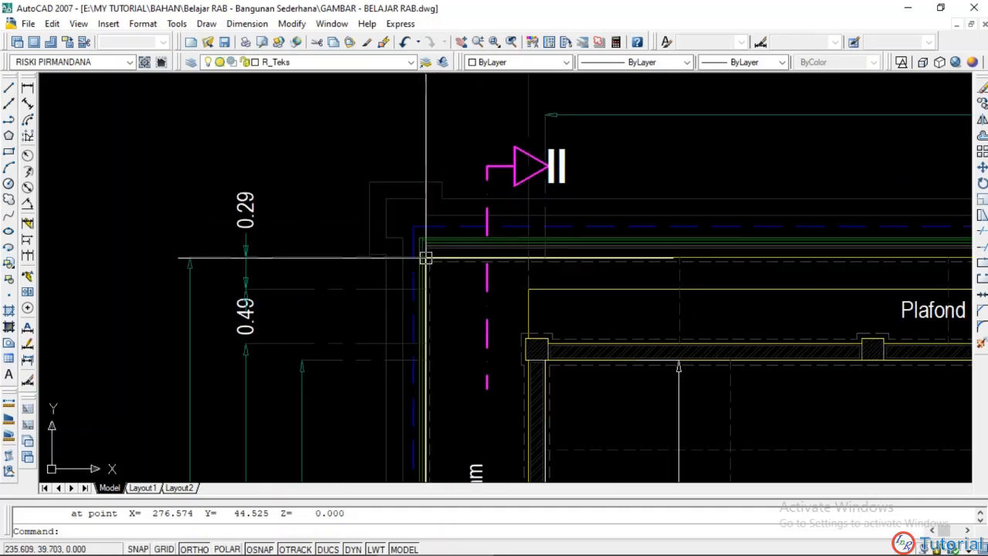
{"action": "scroll", "coordinate": [512, 214], "scroll_direction": "down", "scroll_amount": 2}
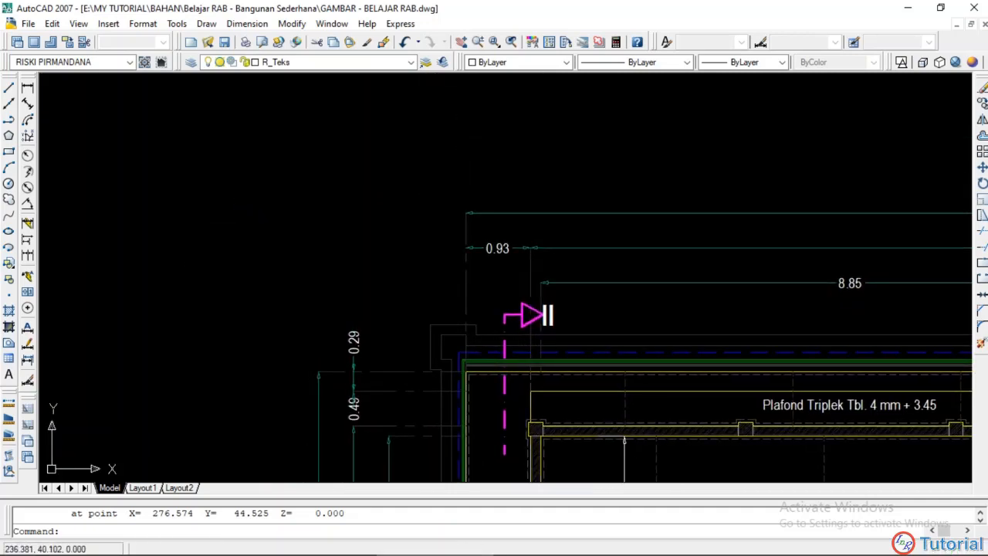
{"action": "scroll", "coordinate": [506, 248], "scroll_direction": "up", "scroll_amount": 2}
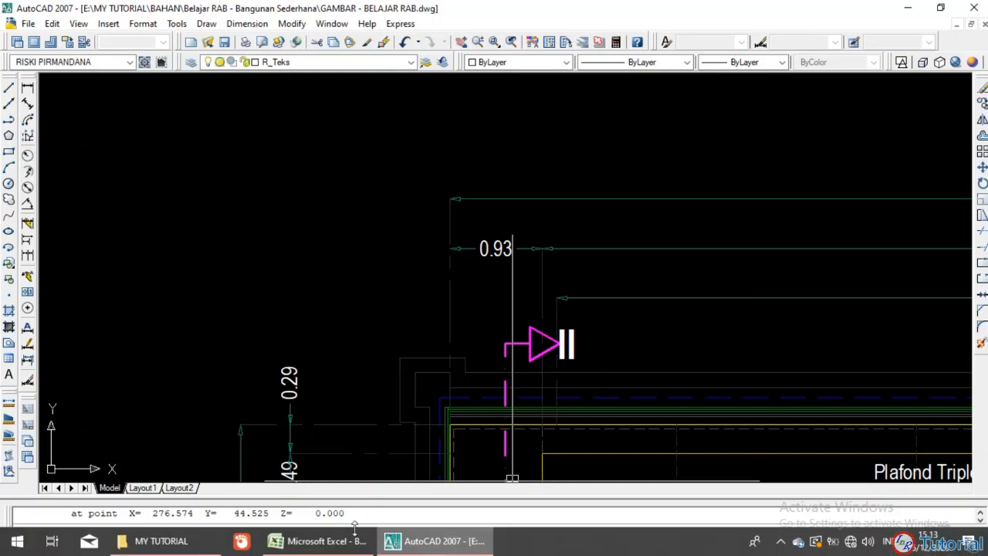
Step: Switch to Excel and enter 0,93 as the Lebar of Plafond Luar / Sisi Samping Kiri - d
{"action": "left_click", "coordinate": [353, 542]}
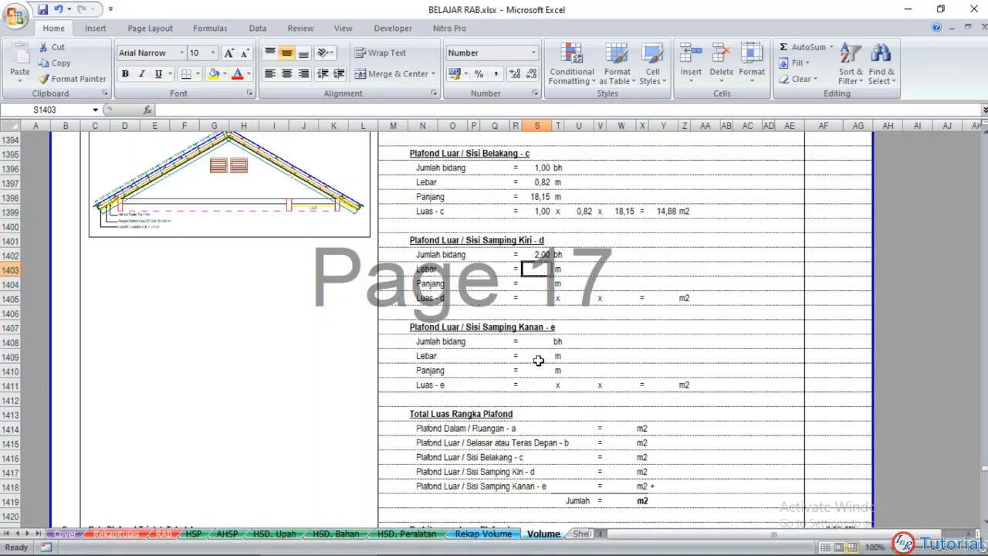
{"action": "type", "text": "0,93"}
{"action": "key", "text": "Return"}
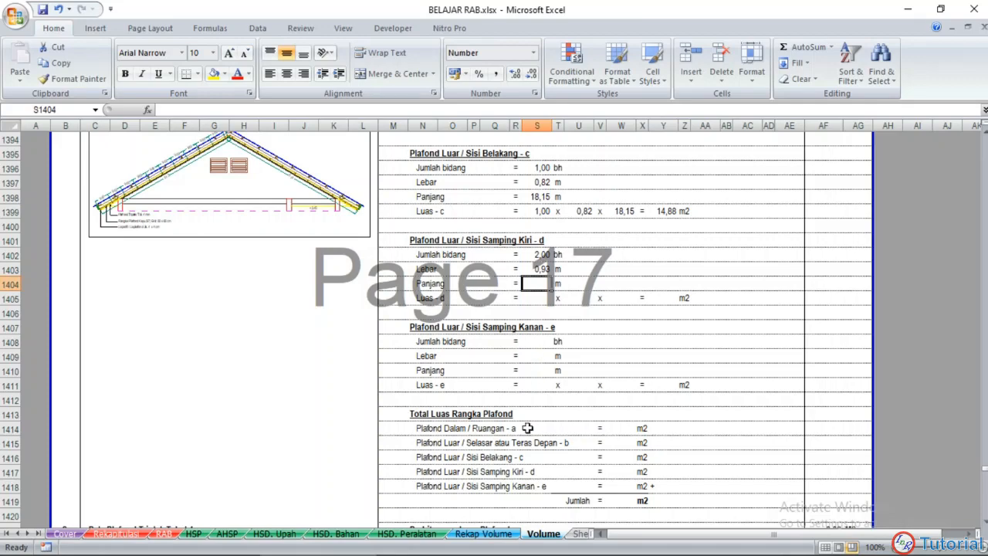
Step: Switch to AutoCAD and examine the sloped side ceiling's length along the left roof slope in the DETAIL PLAFOND (POT. II - II) section
{"action": "left_click", "coordinate": [433, 542]}
{"action": "scroll", "coordinate": [423, 275], "scroll_direction": "down", "scroll_amount": 6}
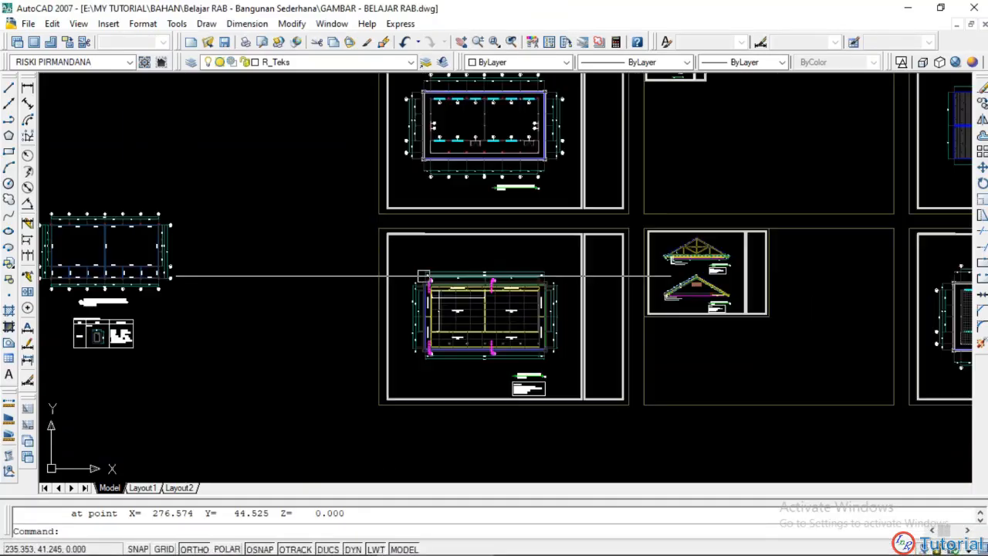
{"action": "scroll", "coordinate": [558, 267], "scroll_direction": "up", "scroll_amount": 6}
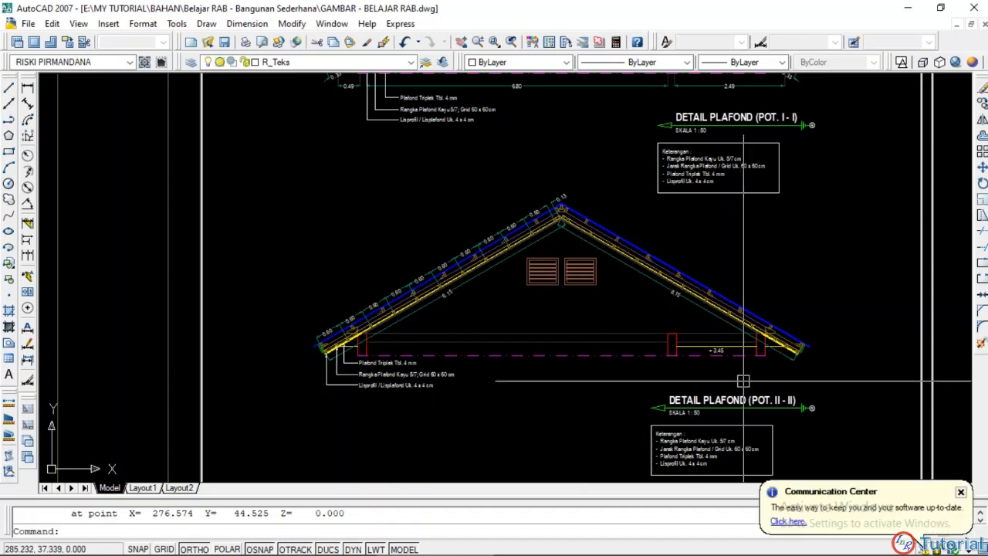
{"action": "middle_click_drag", "start_coordinate": [527, 392], "coordinate": [574, 391]}
{"action": "scroll", "coordinate": [455, 316], "scroll_direction": "up", "scroll_amount": 4}
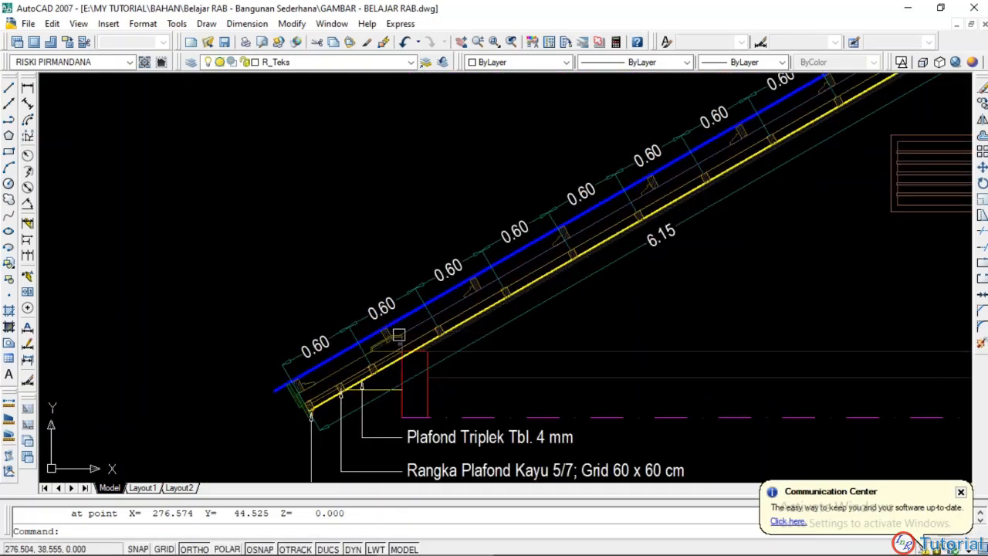
{"action": "scroll", "coordinate": [455, 317], "scroll_direction": "down", "scroll_amount": 2}
{"action": "scroll", "coordinate": [469, 307], "scroll_direction": "up", "scroll_amount": 4}
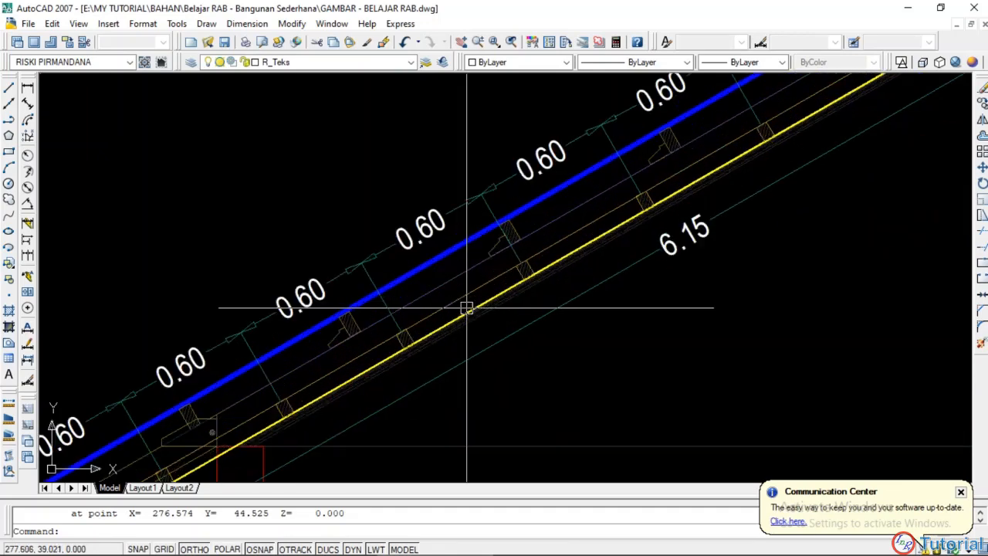
{"action": "scroll", "coordinate": [469, 307], "scroll_direction": "down", "scroll_amount": 4}
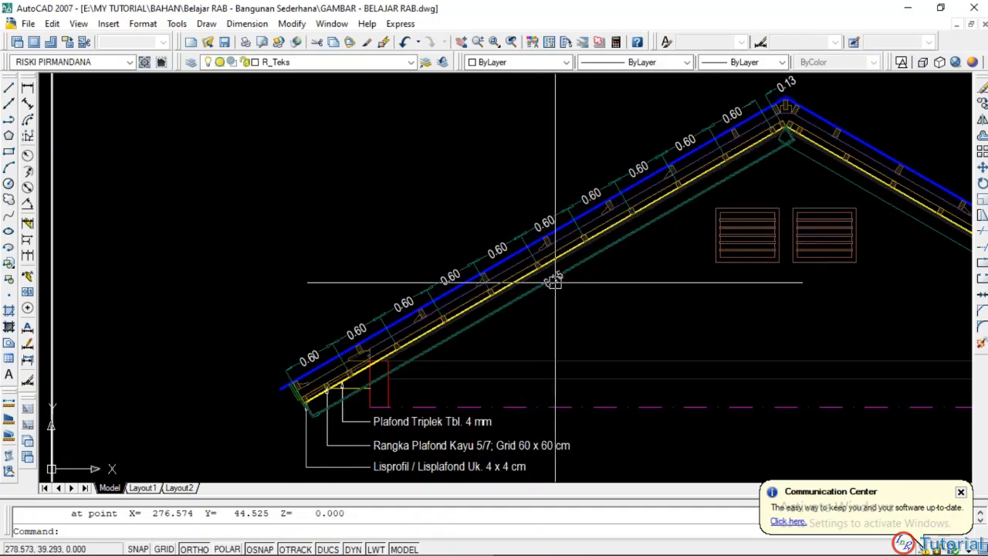
{"action": "scroll", "coordinate": [552, 282], "scroll_direction": "up", "scroll_amount": 2}
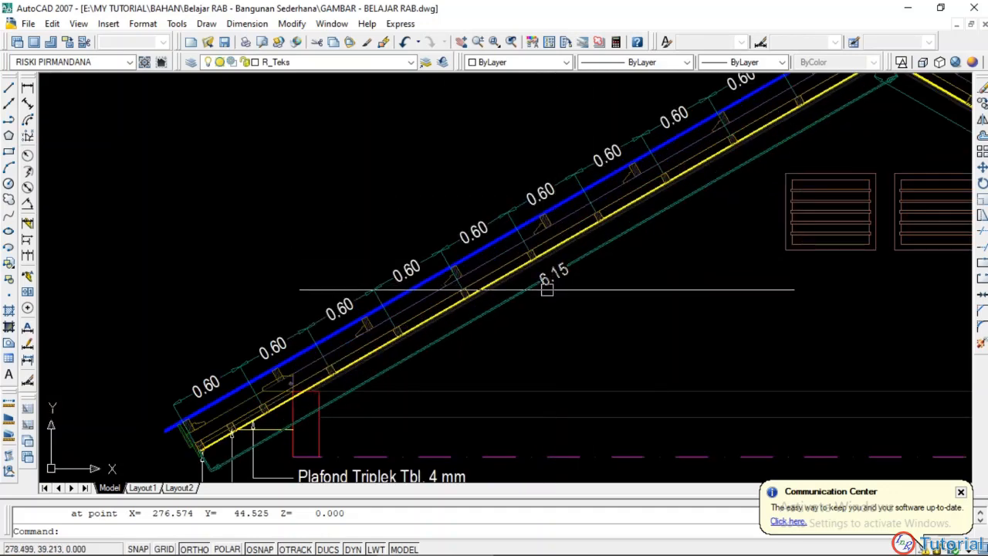
{"action": "middle_click_drag", "start_coordinate": [547, 299], "coordinate": [498, 332]}
Step: Switch to Excel and enter 6,15 as the Panjang of Plafond Luar / Sisi Samping Kiri - d
{"action": "left_click", "coordinate": [343, 545]}
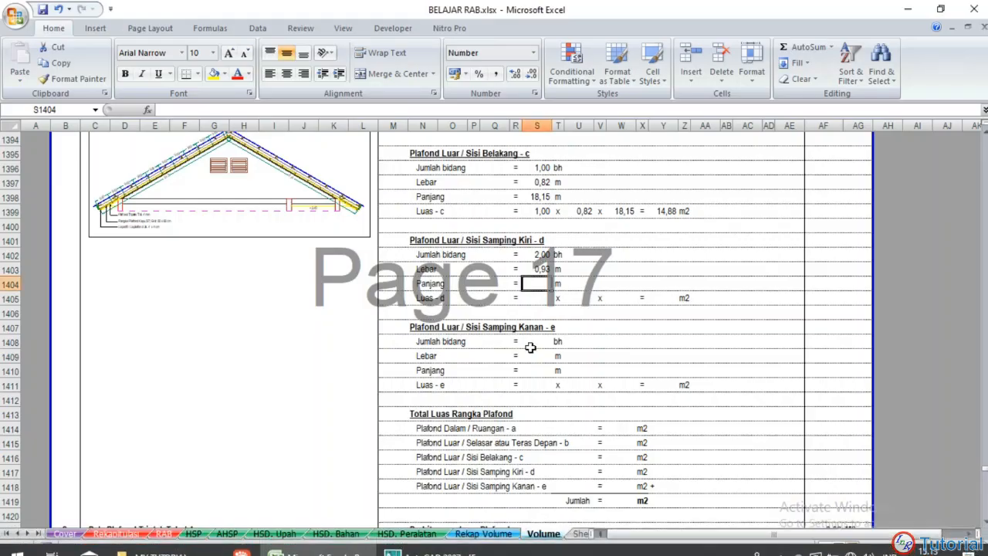
{"action": "type", "text": "6,15"}
{"action": "key", "text": "Return"}
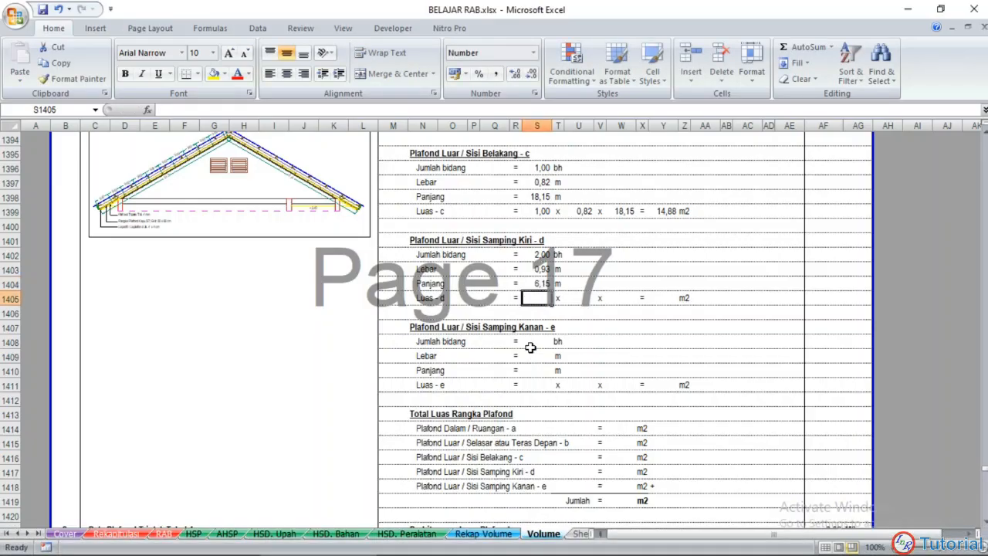
Step: Copy the Luas - c calculation row, including its unit, into the Luas - d row of the left side ceiling
{"action": "left_click_drag", "start_coordinate": [541, 210], "coordinate": [676, 211]}
{"action": "key", "text": "ctrl+c"}
{"action": "key", "text": "Down"}
{"action": "key", "text": "Down"}
{"action": "key", "text": "Down"}
{"action": "key", "text": "Down"}
{"action": "key", "text": "Down"}
{"action": "key", "text": "Down"}
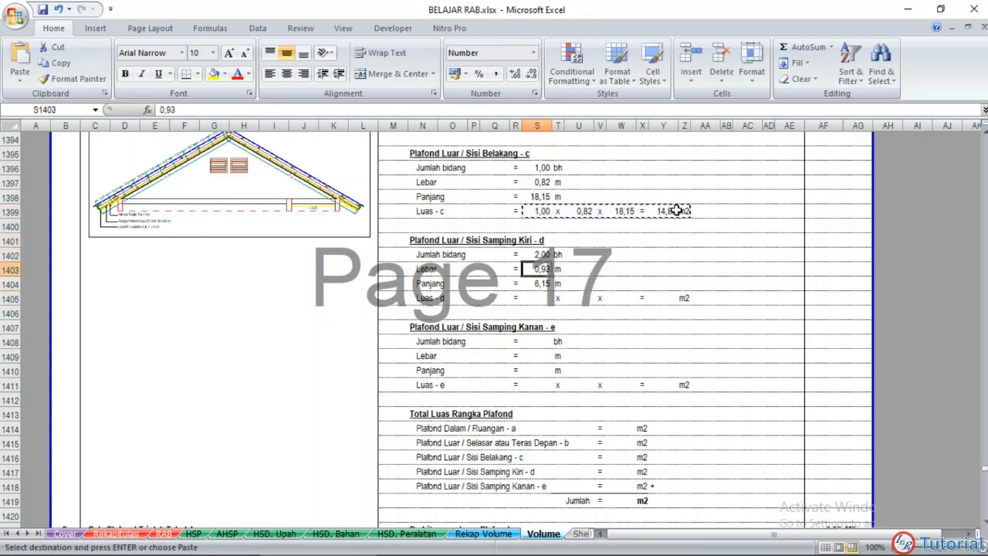
{"action": "key", "text": "ctrl+v"}
{"action": "left_click", "coordinate": [618, 342]}
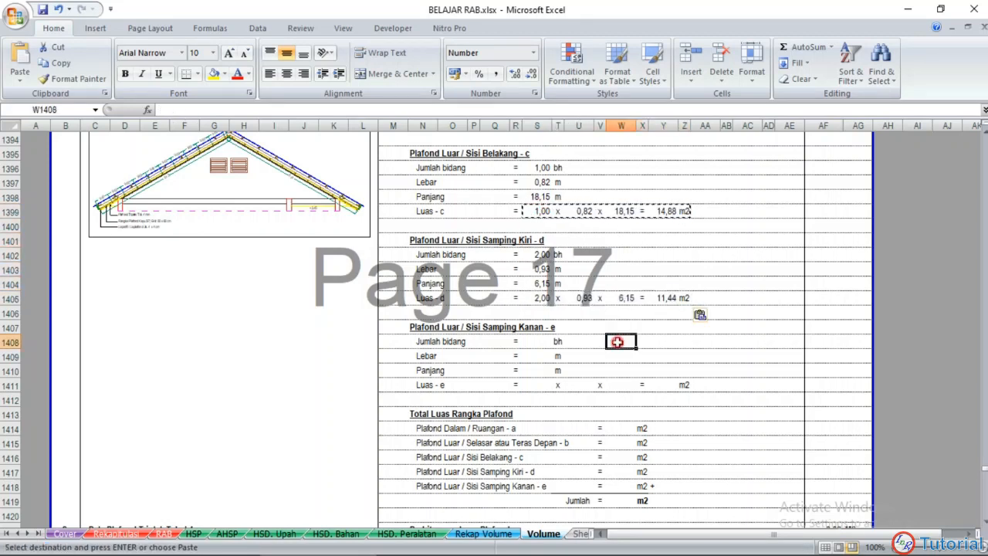
{"action": "key", "text": "Escape"}
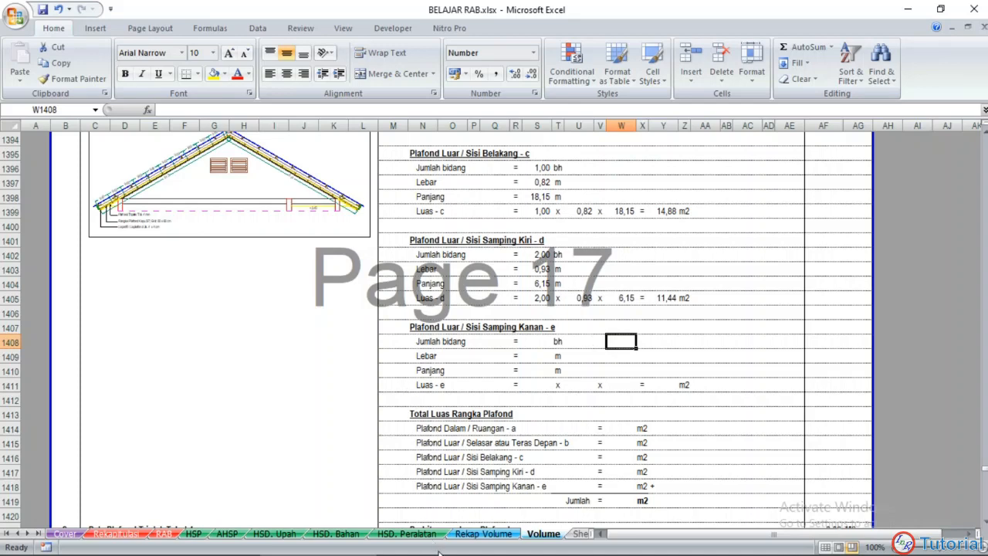
Step: Copy the Sisi Samping Kiri - d quantities, dimensions and area calculation into the Sisi Samping Kanan - e block
{"action": "mouse_move", "coordinate": [443, 550]}
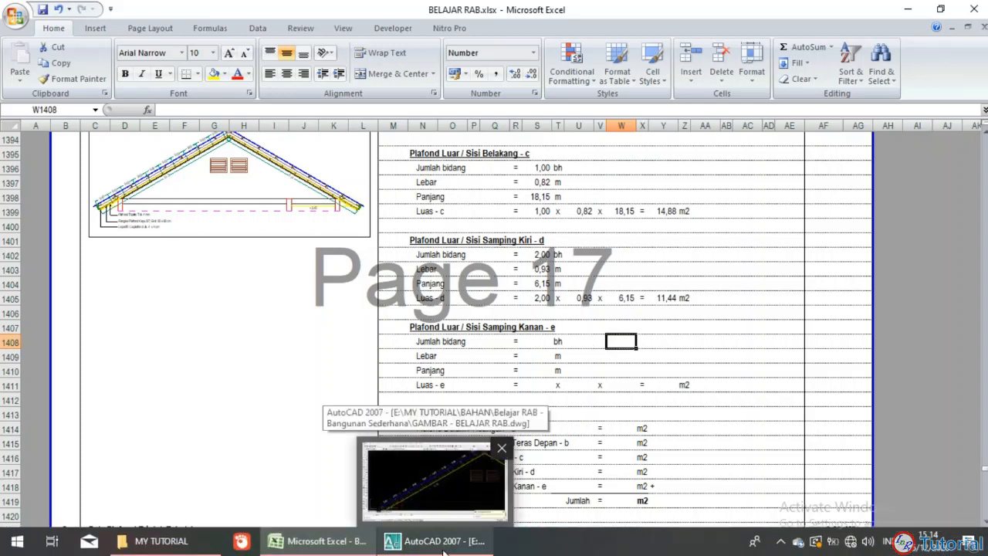
{"action": "left_click_drag", "start_coordinate": [541, 255], "coordinate": [692, 301]}
{"action": "key", "text": "ctrl+c"}
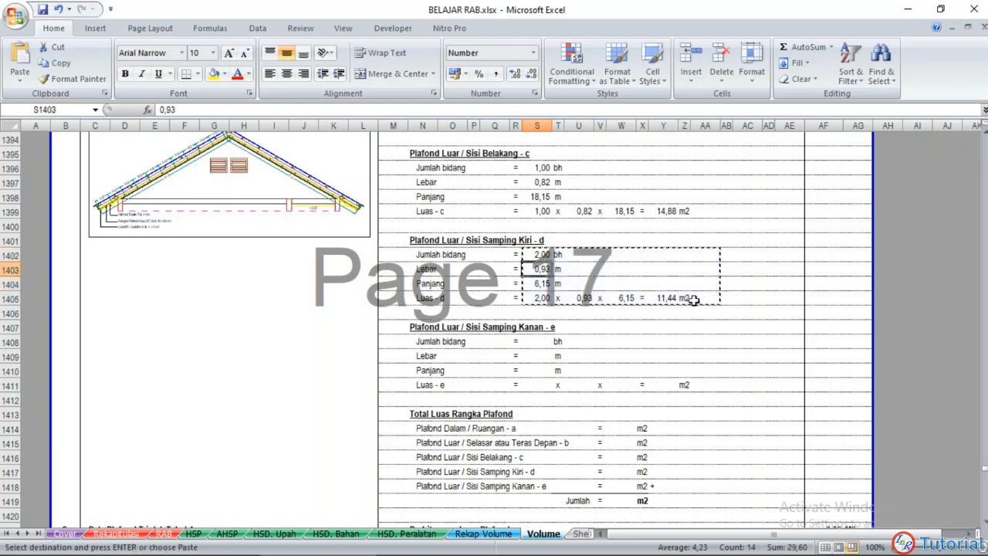
{"action": "key", "text": "Down"}
{"action": "key", "text": "Down"}
{"action": "key", "text": "Down"}
{"action": "key", "text": "Down"}
{"action": "key", "text": "Down"}
{"action": "key", "text": "Down"}
{"action": "key", "text": "ctrl+v"}
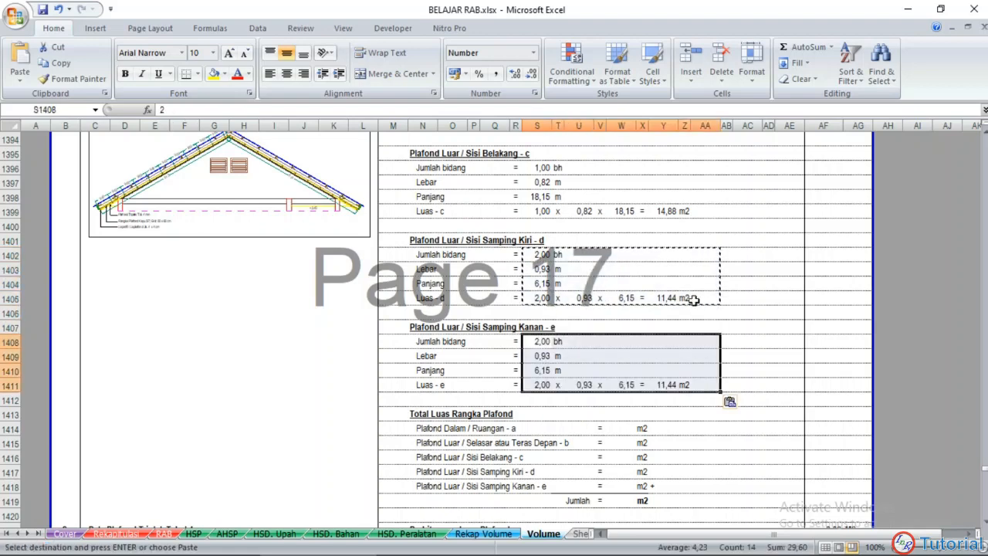
{"action": "key", "text": "Escape"}
{"action": "left_click", "coordinate": [663, 370]}
Step: Link the Plafond Dalam / Ruangan - a row of Total Luas Rangka Plafond to the Luas - a result
{"action": "scroll", "coordinate": [566, 386], "scroll_direction": "down", "scroll_amount": 2}
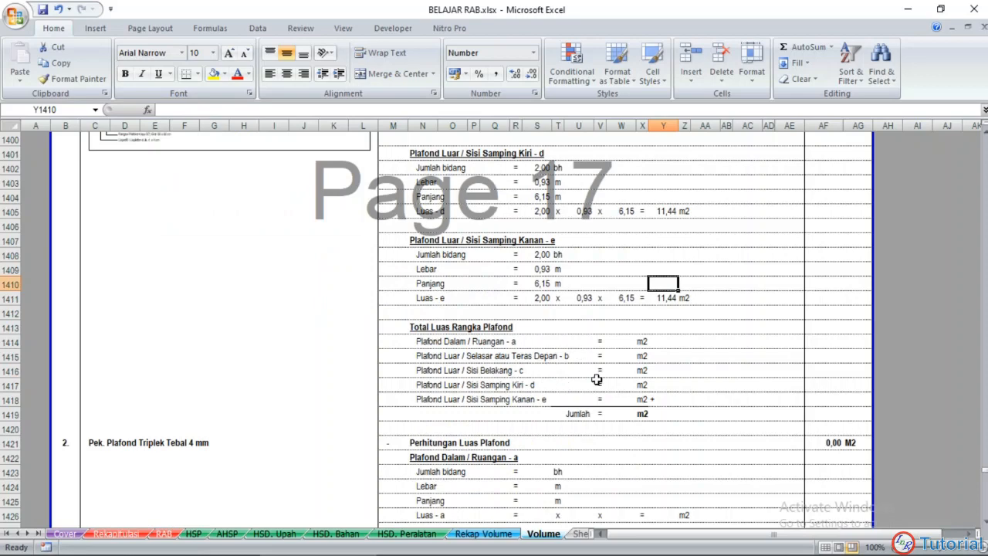
{"action": "left_click", "coordinate": [617, 341]}
{"action": "type", "text": "="}
{"action": "scroll", "coordinate": [621, 332], "scroll_direction": "up", "scroll_amount": 8}
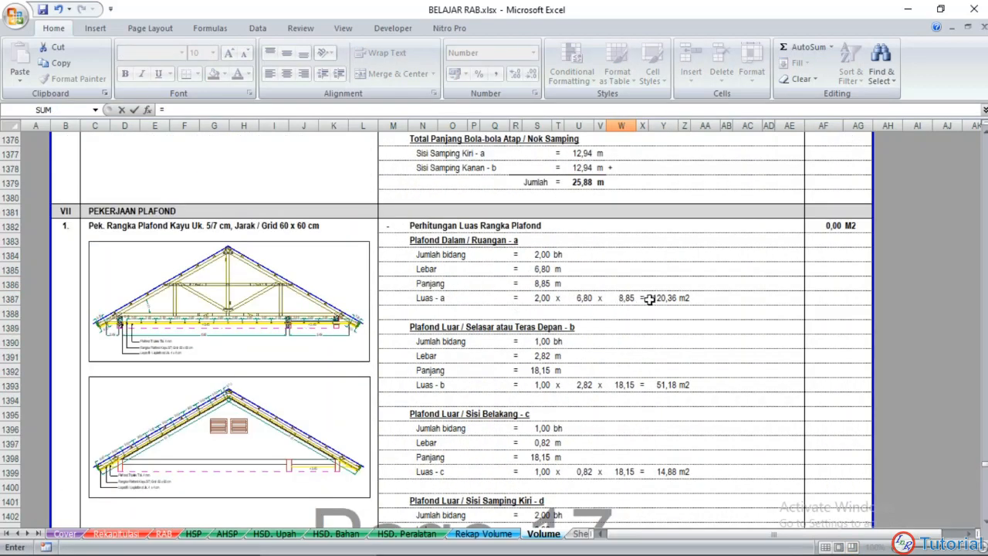
{"action": "left_click", "coordinate": [658, 298]}
{"action": "key", "text": "Return"}
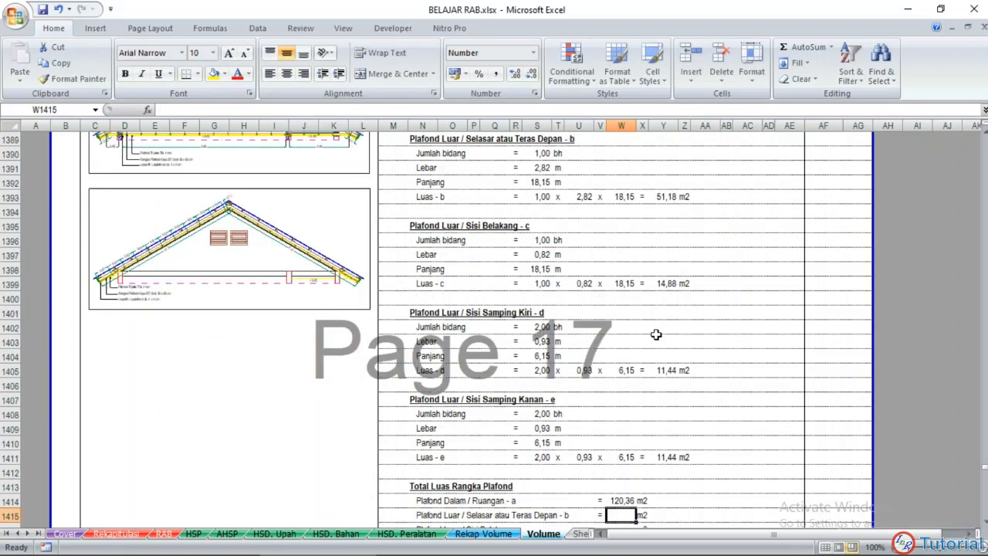
Step: Link the Selasar atau Teras Depan - b and Sisi Belakang - c total rows to the Luas - b and Luas - c results
{"action": "type", "text": "="}
{"action": "scroll", "coordinate": [625, 297], "scroll_direction": "up", "scroll_amount": 1}
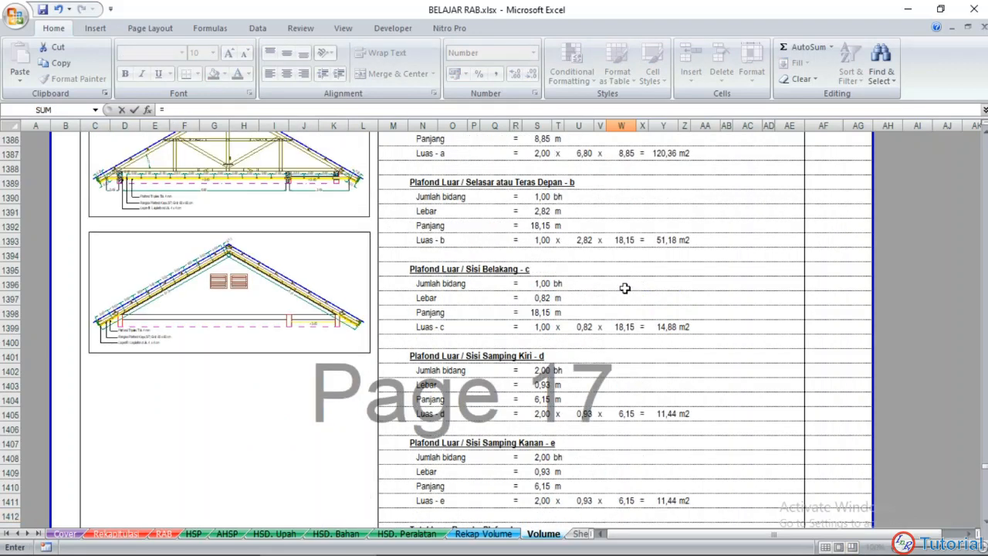
{"action": "left_click", "coordinate": [658, 240]}
{"action": "key", "text": "Return"}
{"action": "type", "text": "="}
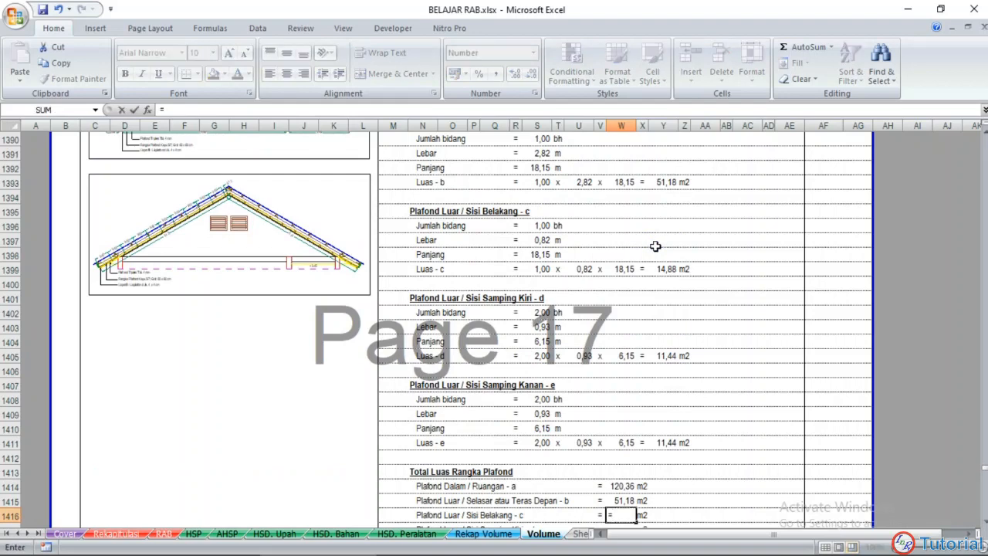
{"action": "left_click", "coordinate": [658, 268]}
{"action": "key", "text": "Return"}
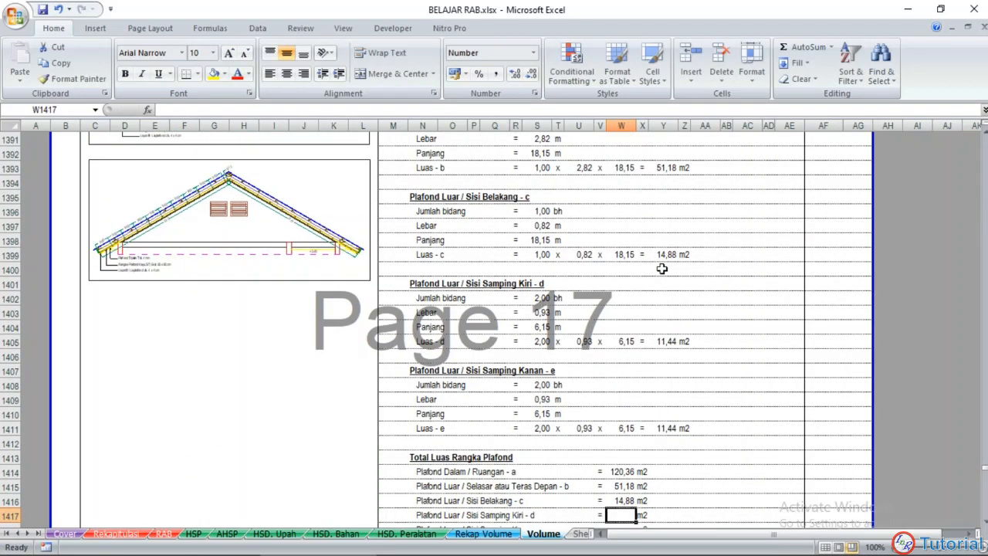
Step: Link the Sisi Samping Kiri - d and Sisi Samping Kanan - e total rows to the Luas - d and Luas - e results
{"action": "type", "text": "="}
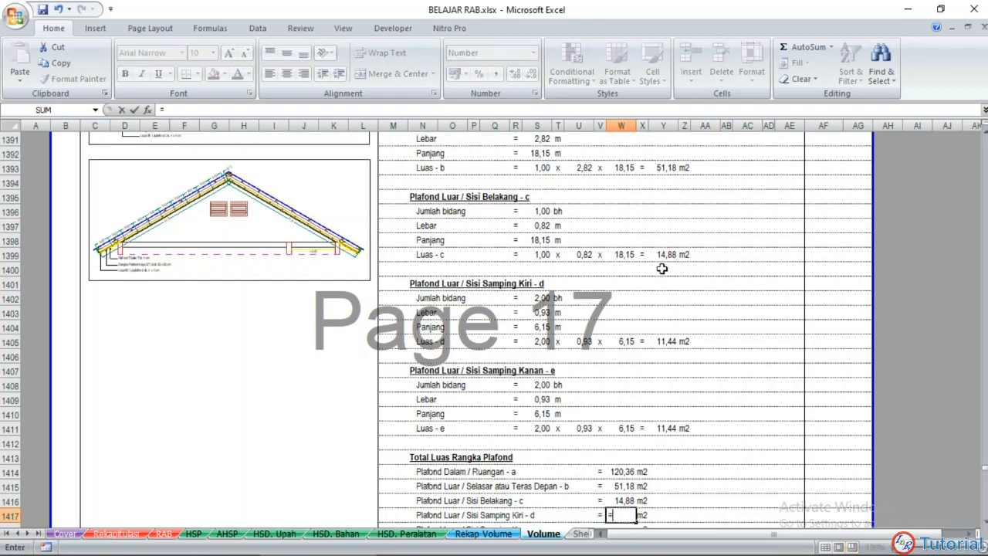
{"action": "left_click", "coordinate": [660, 343]}
{"action": "key", "text": "Return"}
{"action": "type", "text": "="}
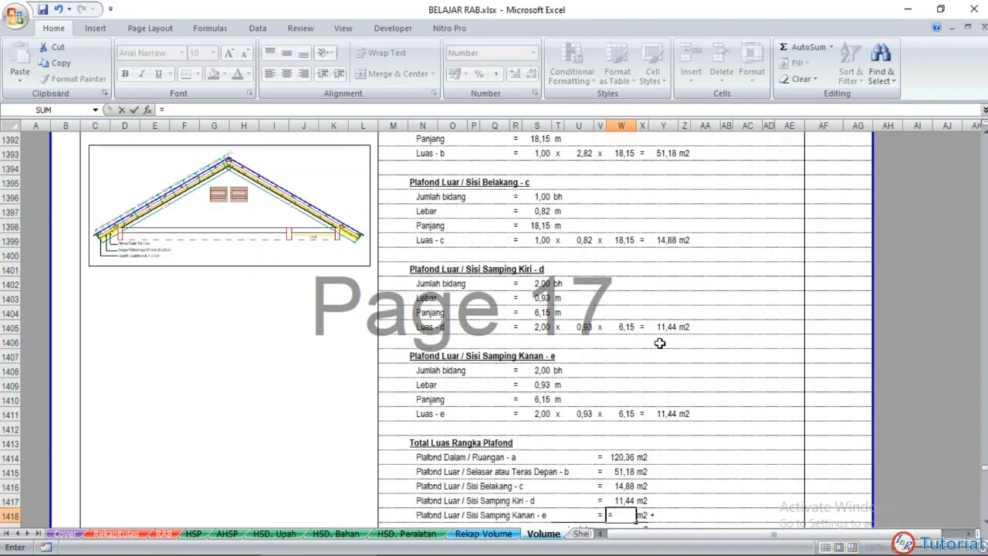
{"action": "left_click", "coordinate": [667, 413]}
{"action": "key", "text": "Return"}
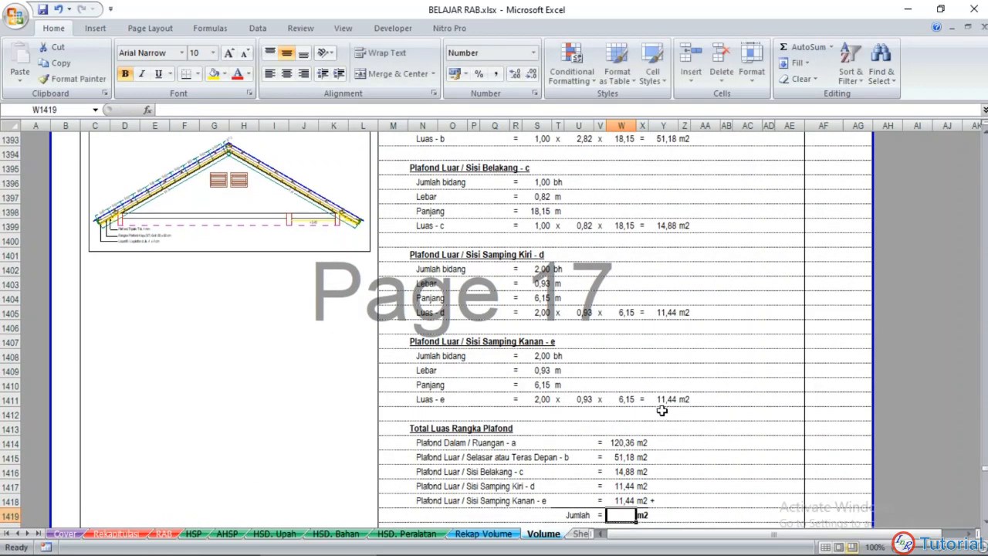
Step: Sum the five ceiling areas W1414:W1418 in the Jumlah row of Total Luas Rangka Plafond
{"action": "type", "text": "=sum("}
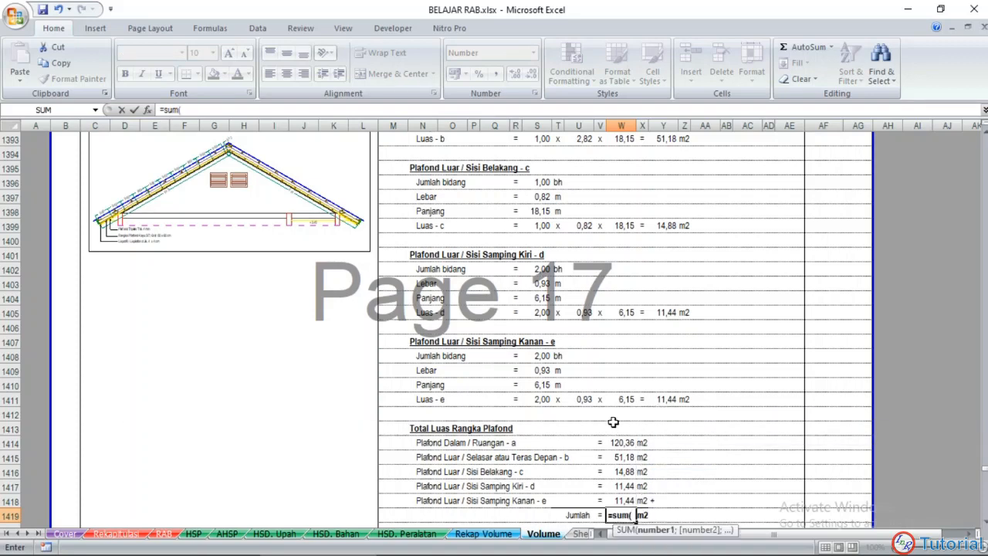
{"action": "left_click_drag", "start_coordinate": [618, 442], "coordinate": [622, 500]}
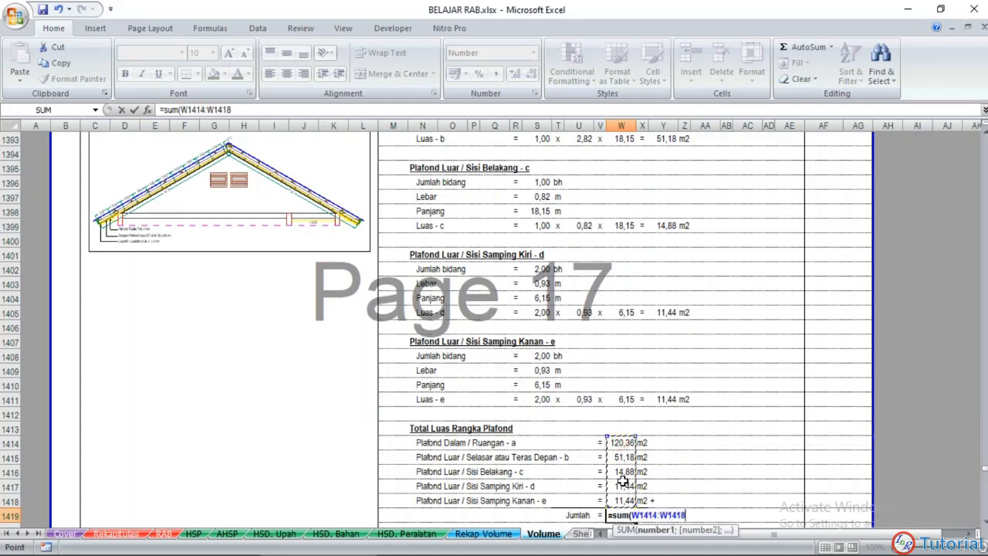
{"action": "type", "text": ")"}
{"action": "key", "text": "Return"}
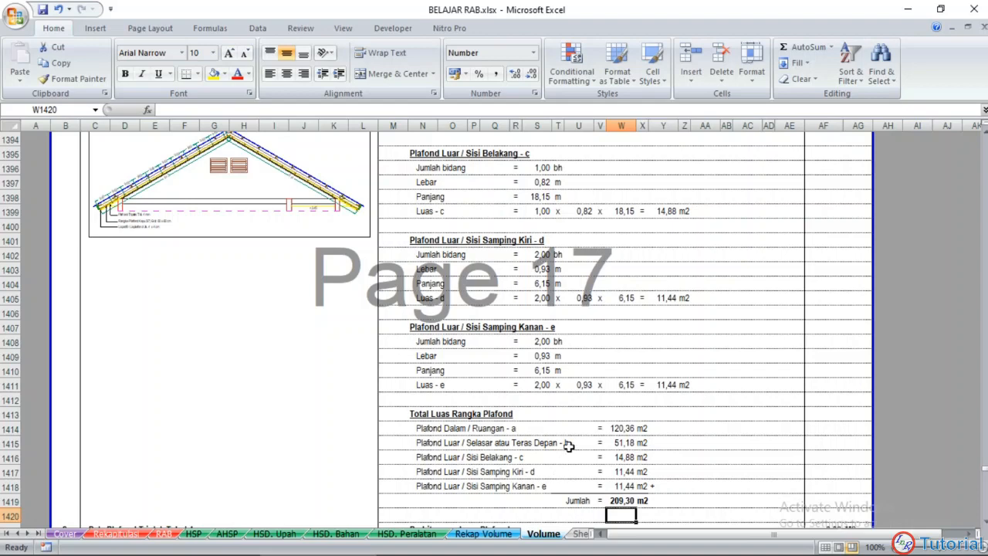
Step: Copy the completed Rangka Plafond calculations R1384:AA1419 into the Pek. Plafond Triplek Tebal 4 mm section, starting at R1423
{"action": "scroll", "coordinate": [568, 446], "scroll_direction": "up", "scroll_amount": 11}
{"action": "scroll", "coordinate": [504, 403], "scroll_direction": "down", "scroll_amount": 10}
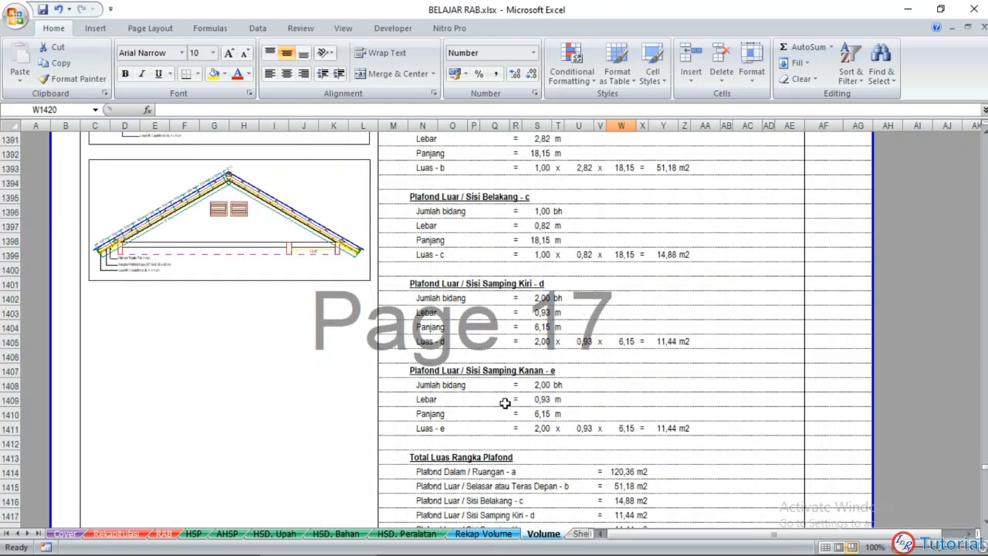
{"action": "scroll", "coordinate": [504, 403], "scroll_direction": "down", "scroll_amount": 6}
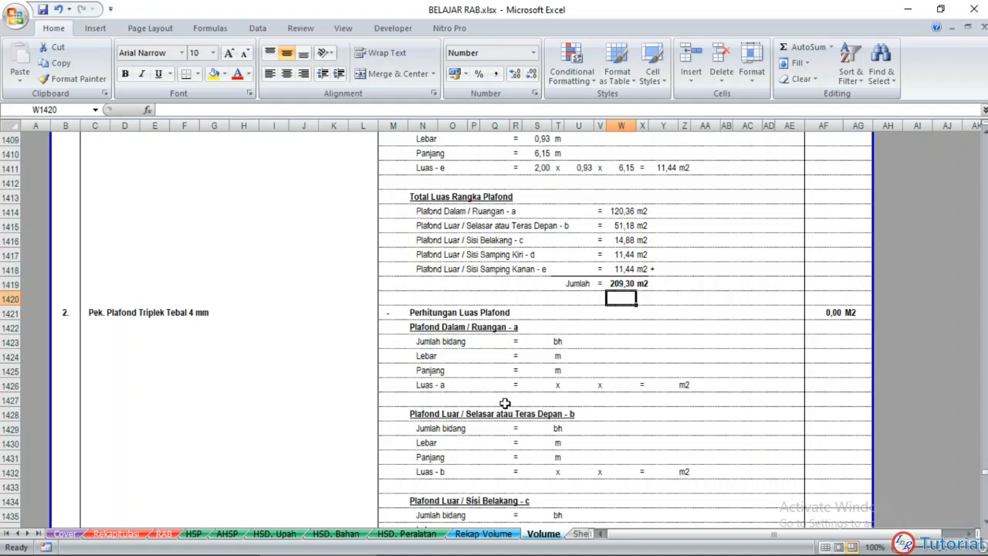
{"action": "scroll", "coordinate": [505, 403], "scroll_direction": "up", "scroll_amount": 12}
{"action": "left_click_drag", "start_coordinate": [513, 305], "coordinate": [704, 482]}
{"action": "key", "text": "ctrl+c"}
{"action": "scroll", "coordinate": [705, 483], "scroll_direction": "down", "scroll_amount": 7}
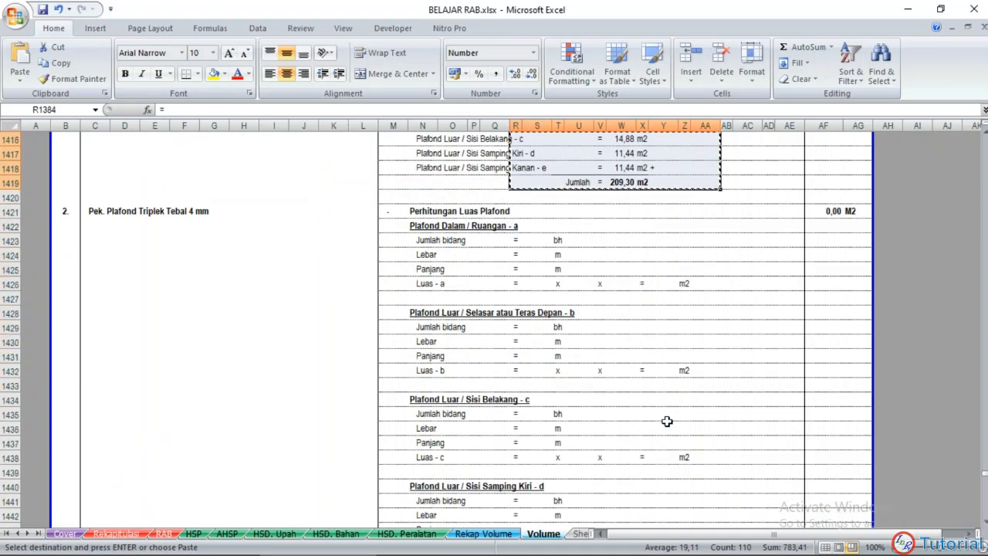
{"action": "left_click", "coordinate": [516, 240]}
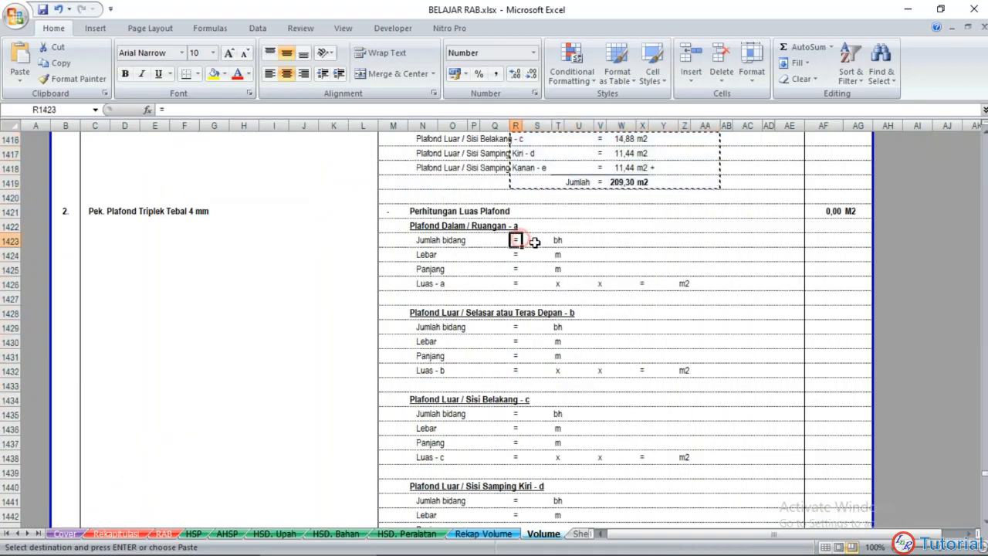
{"action": "scroll", "coordinate": [524, 240], "scroll_direction": "up", "scroll_amount": 9}
{"action": "scroll", "coordinate": [534, 240], "scroll_direction": "down", "scroll_amount": 4}
{"action": "scroll", "coordinate": [564, 300], "scroll_direction": "down", "scroll_amount": 5}
{"action": "key", "text": "ctrl+v"}
{"action": "scroll", "coordinate": [564, 300], "scroll_direction": "down", "scroll_amount": 9}
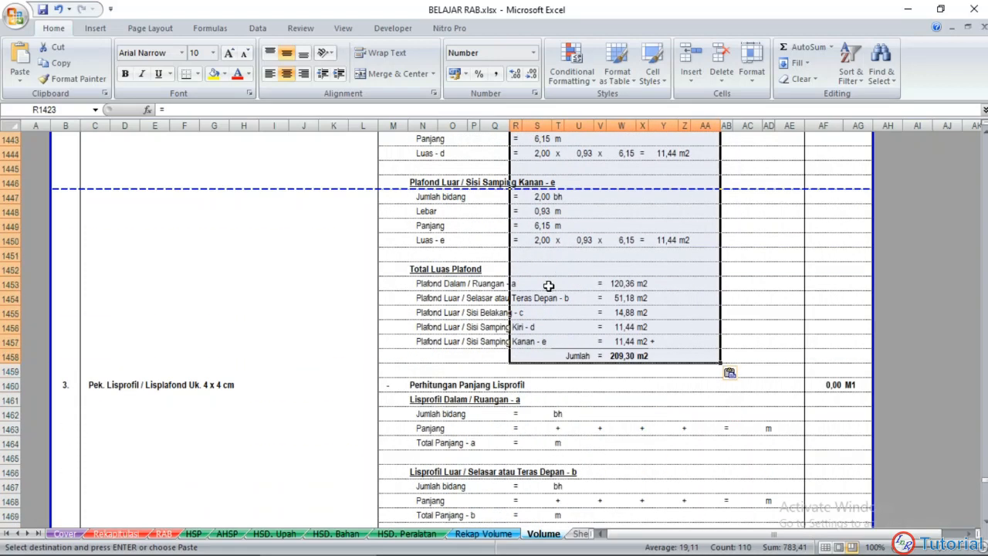
{"action": "left_click", "coordinate": [615, 382]}
{"action": "key", "text": "Escape"}
{"action": "scroll", "coordinate": [615, 382], "scroll_direction": "up", "scroll_amount": 11}
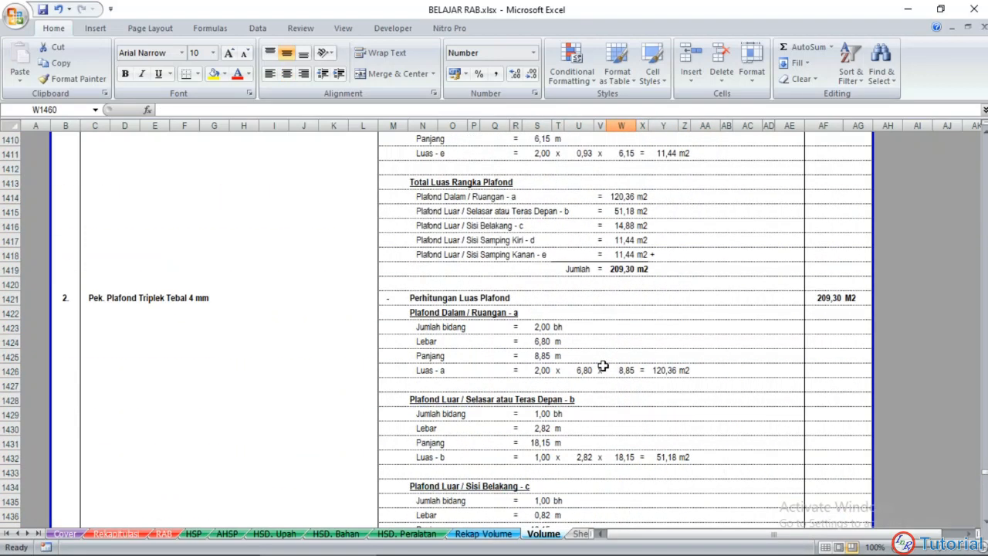
{"action": "scroll", "coordinate": [603, 366], "scroll_direction": "down", "scroll_amount": 11}
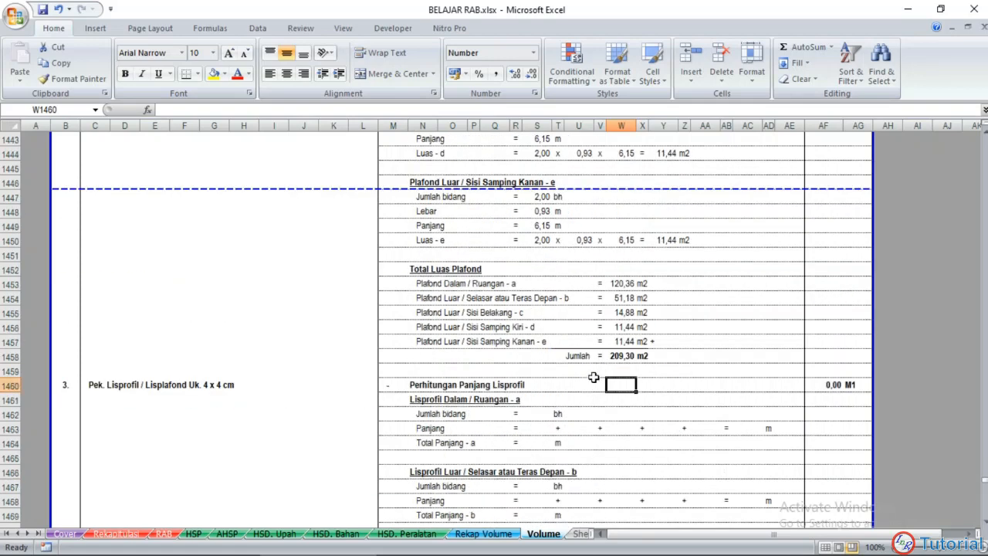
Step: Switch to AutoCAD and examine the inner room ceilings and their side dimensions for the Lisprofil Dalam / Ruangan - a calculation
{"action": "scroll", "coordinate": [594, 375], "scroll_direction": "down", "scroll_amount": 4}
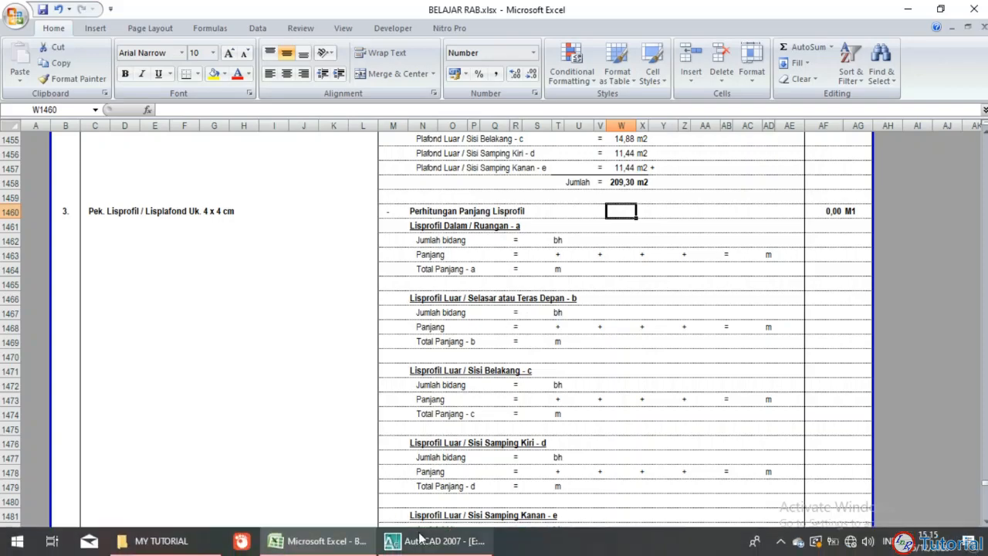
{"action": "left_click", "coordinate": [442, 544]}
{"action": "scroll", "coordinate": [468, 309], "scroll_direction": "down", "scroll_amount": 6}
{"action": "scroll", "coordinate": [382, 309], "scroll_direction": "up", "scroll_amount": 10}
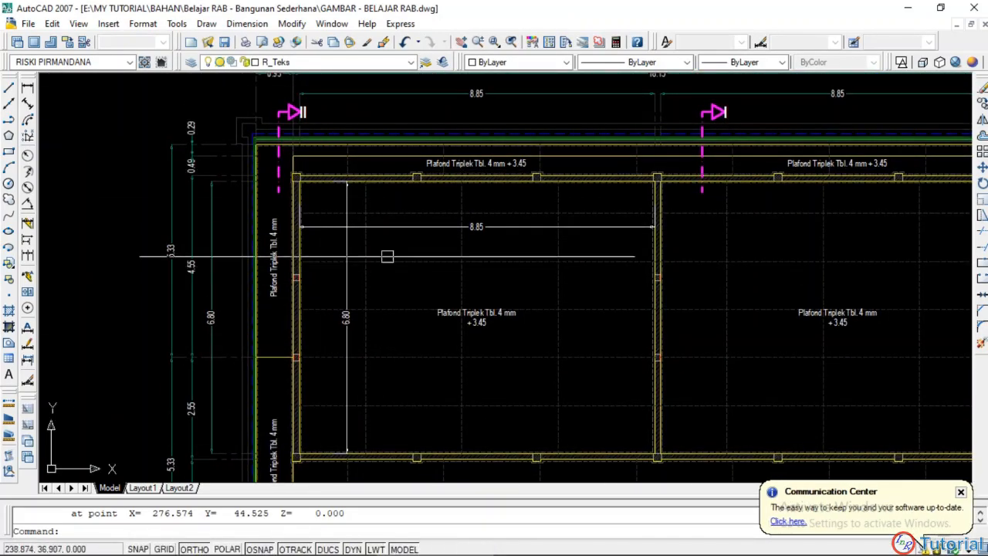
{"action": "scroll", "coordinate": [386, 253], "scroll_direction": "down", "scroll_amount": 4}
{"action": "scroll", "coordinate": [327, 290], "scroll_direction": "up", "scroll_amount": 5}
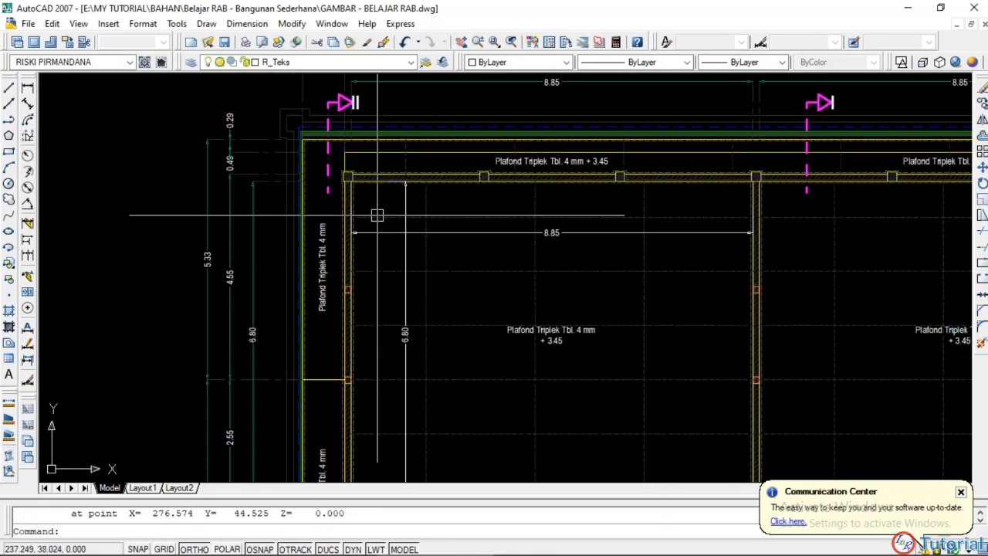
{"action": "scroll", "coordinate": [351, 189], "scroll_direction": "up", "scroll_amount": 2}
{"action": "scroll", "coordinate": [331, 161], "scroll_direction": "down", "scroll_amount": 3}
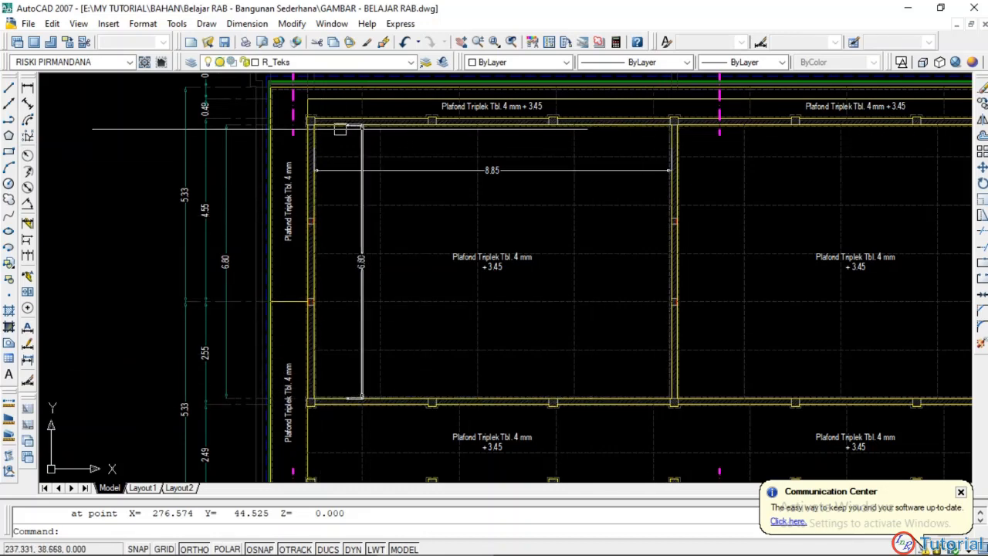
{"action": "middle_click_drag", "start_coordinate": [419, 205], "coordinate": [414, 224]}
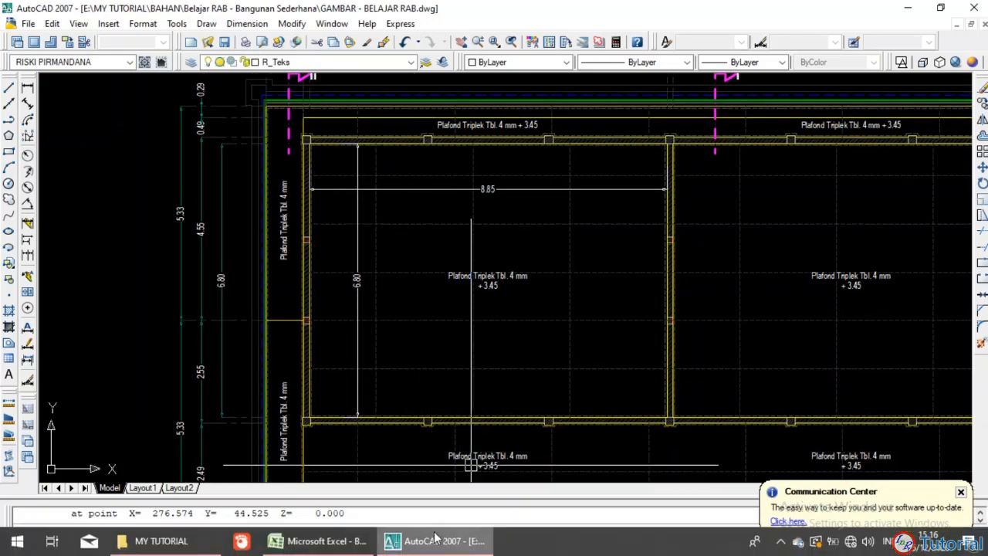
Step: Switch to Excel and enter 2 as the Jumlah bidang of Lisprofil Dalam / Ruangan - a
{"action": "left_click", "coordinate": [309, 542]}
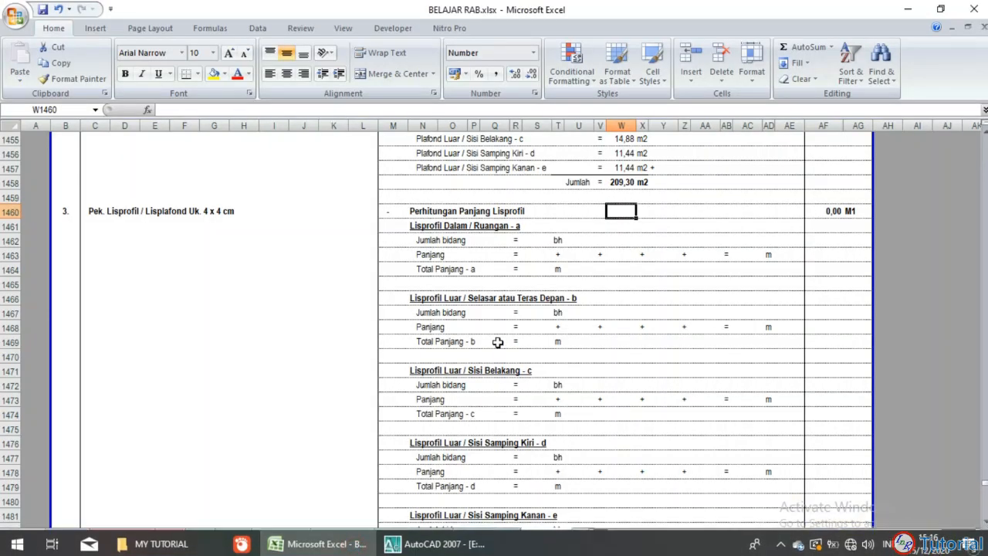
{"action": "left_click", "coordinate": [537, 240]}
{"action": "type", "text": "2"}
{"action": "key", "text": "Return"}
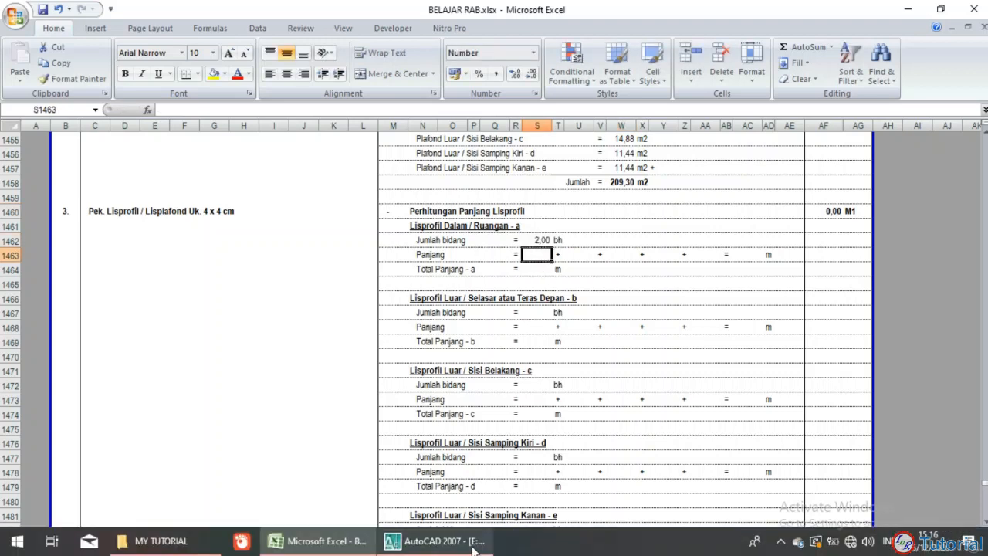
Step: Check the room's side dimensions in AutoCAD and enter 6,80 and 8,85 as the first two Panjang terms of Lisprofil Dalam - a in Excel
{"action": "left_click", "coordinate": [474, 544]}
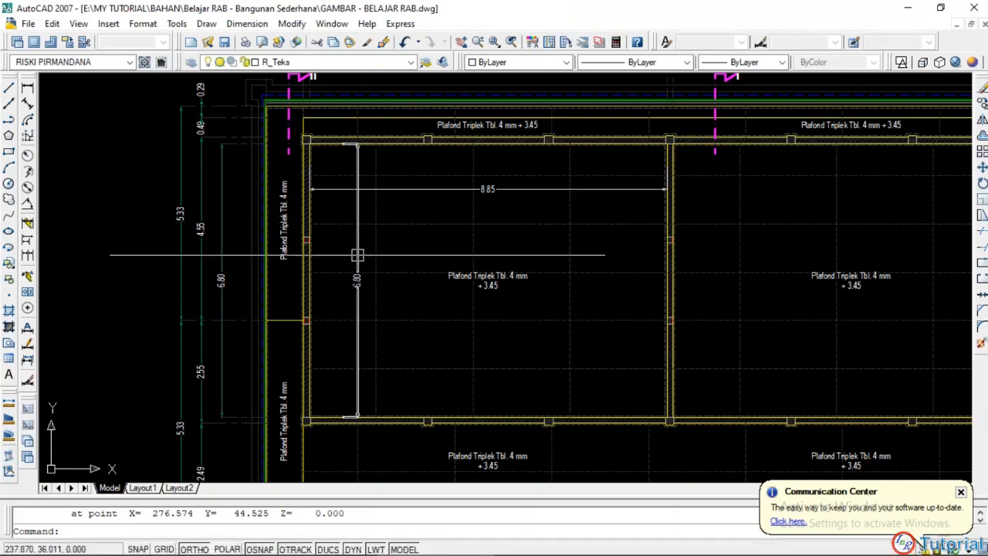
{"action": "middle_click_drag", "start_coordinate": [342, 223], "coordinate": [358, 223]}
{"action": "scroll", "coordinate": [369, 248], "scroll_direction": "up", "scroll_amount": 2}
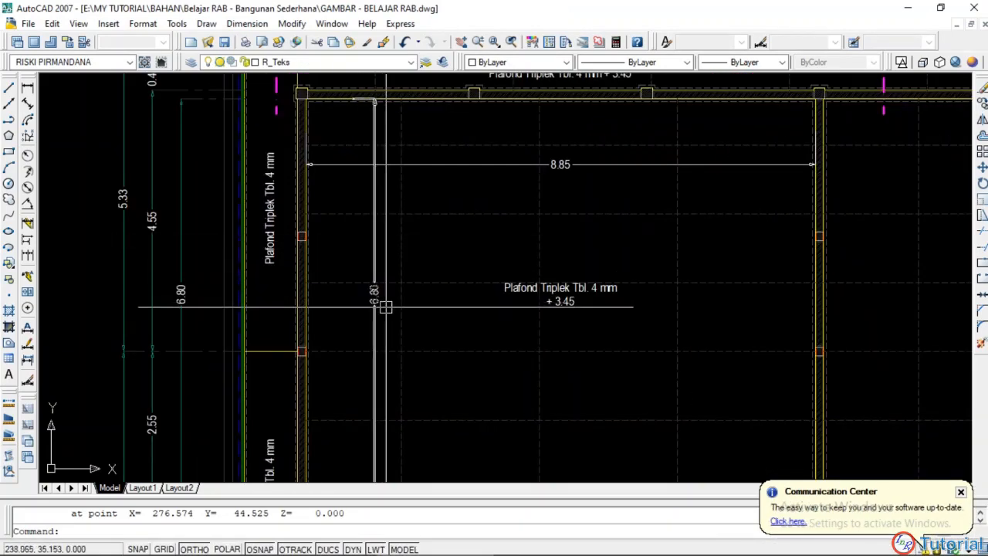
{"action": "left_click", "coordinate": [320, 539]}
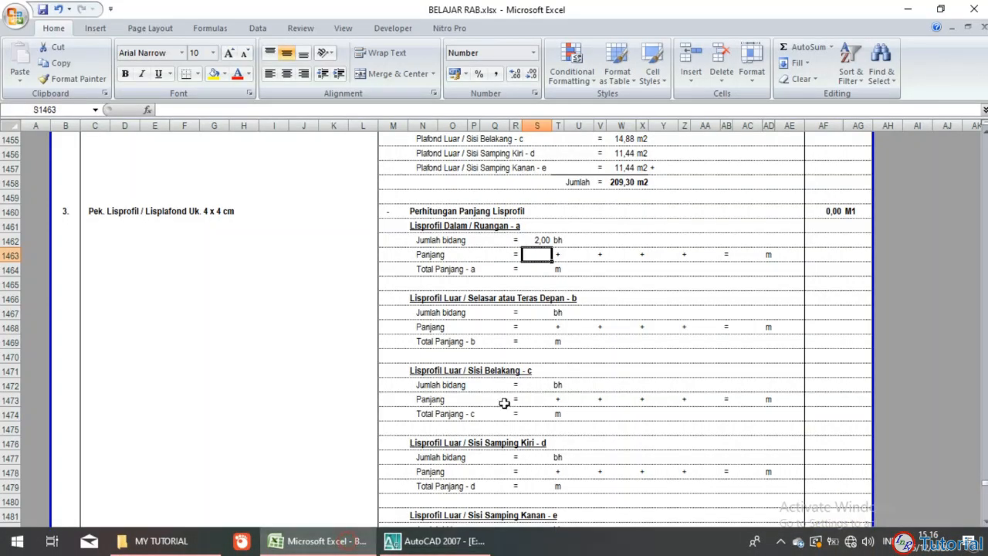
{"action": "type", "text": "6,8"}
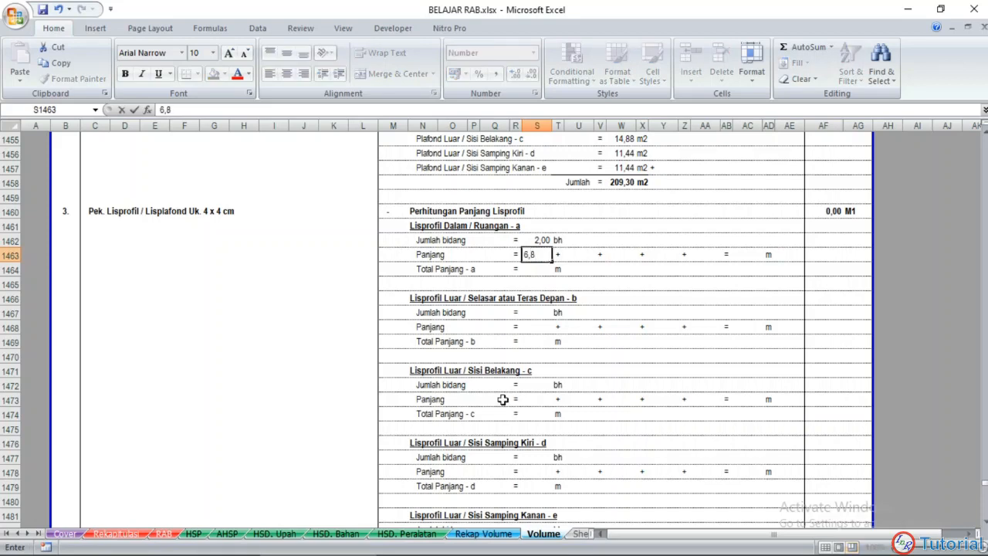
{"action": "key", "text": "Tab"}
{"action": "key", "text": "Tab"}
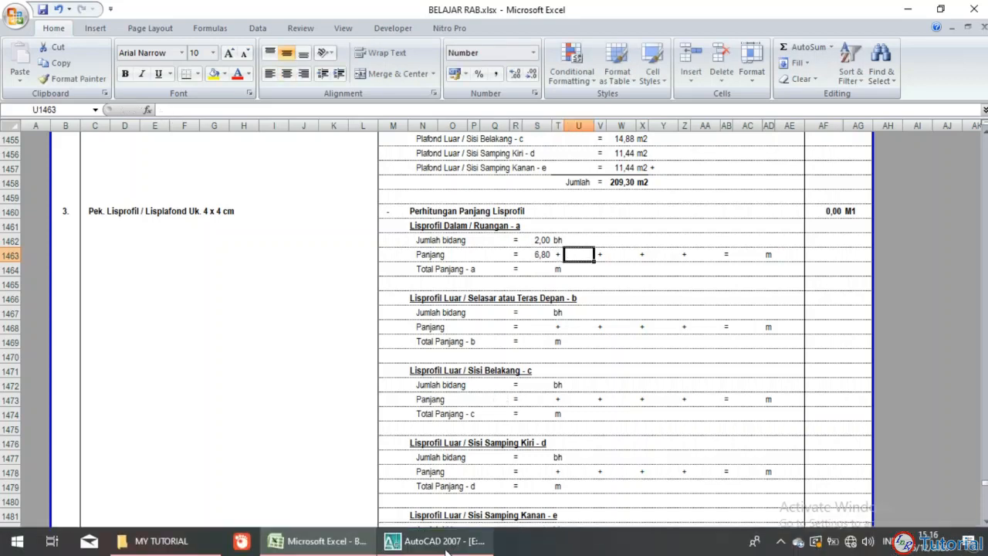
{"action": "left_click", "coordinate": [456, 539]}
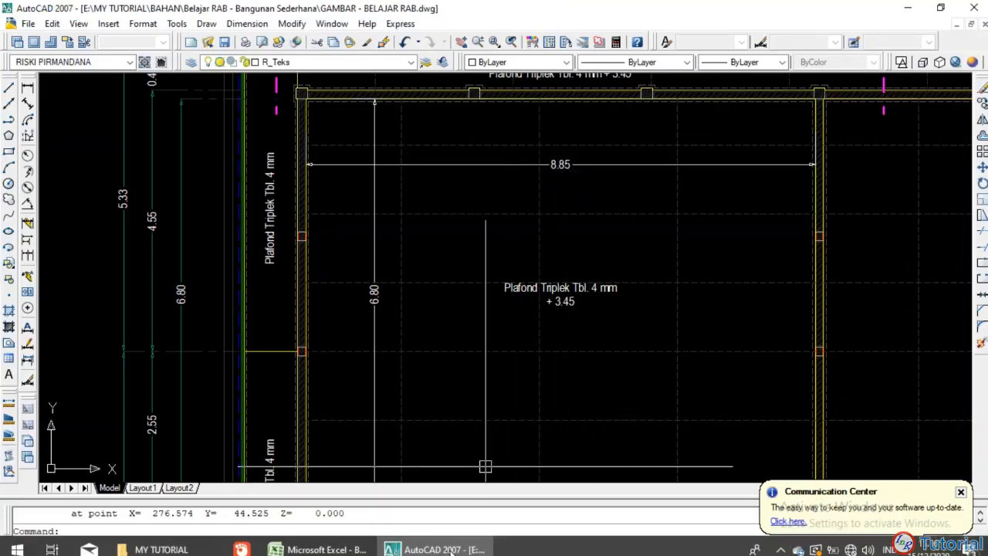
{"action": "left_click", "coordinate": [328, 539]}
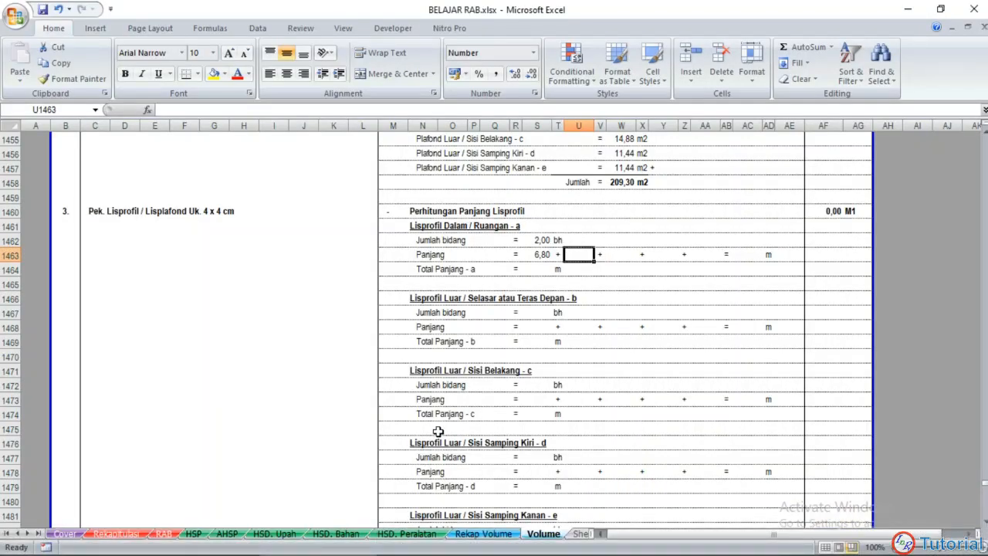
{"action": "type", "text": "8,"}
{"action": "key", "text": "Tab"}
{"action": "key", "text": "Tab"}
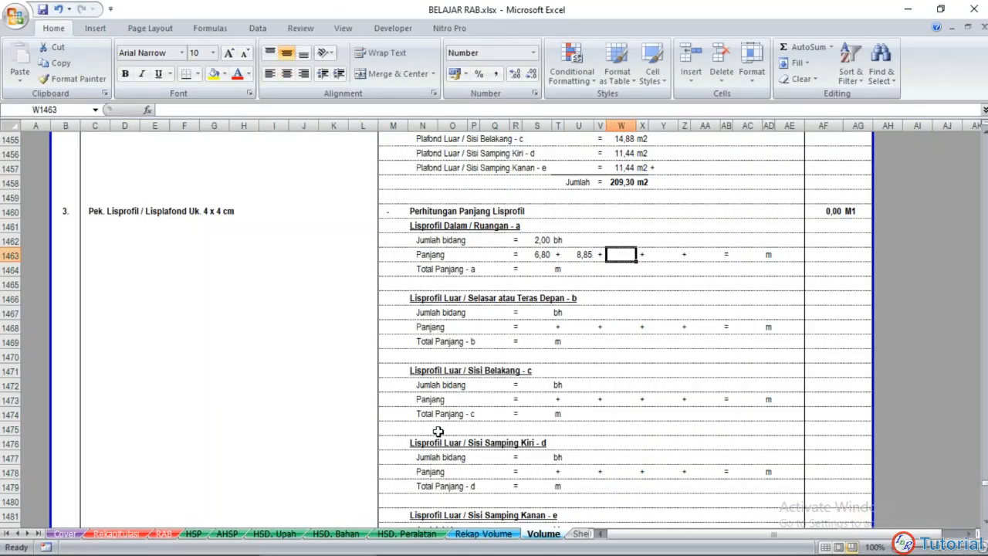
Step: Check the opposite room sides in AutoCAD and enter 6,80 and 8,85 as the third and fourth Panjang terms in Excel
{"action": "left_click", "coordinate": [447, 538]}
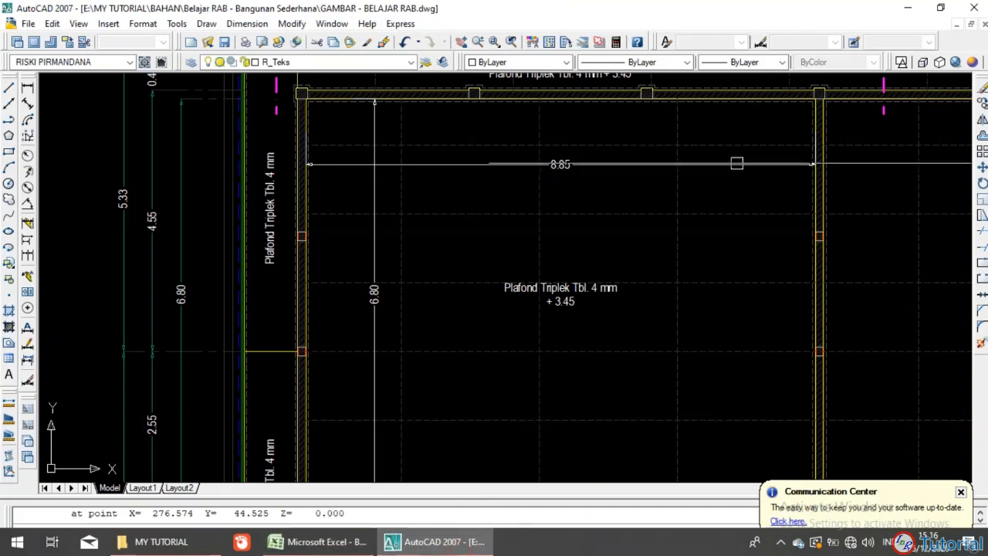
{"action": "left_click", "coordinate": [317, 540]}
{"action": "type", "text": "6,80"}
{"action": "key", "text": "Tab"}
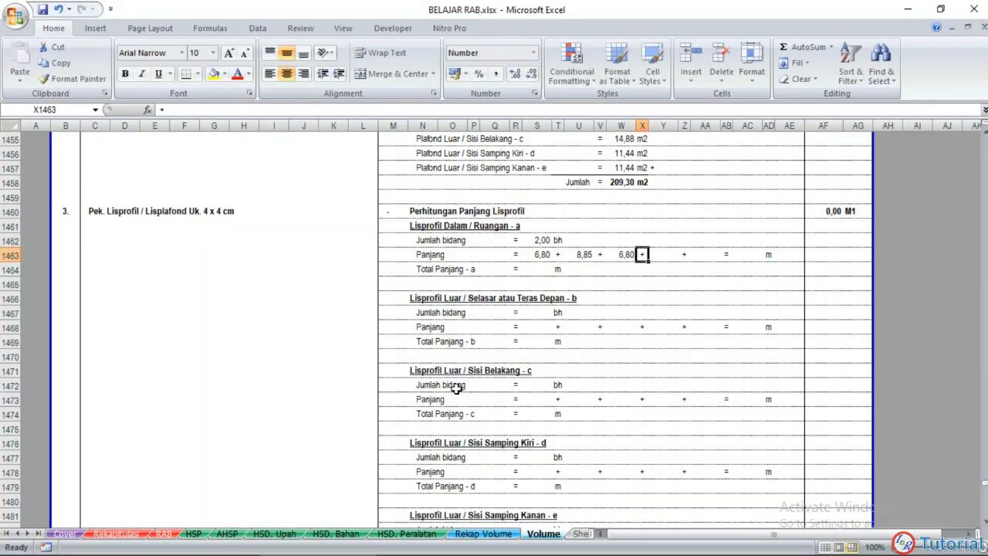
{"action": "key", "text": "Tab"}
{"action": "type", "text": "8,8"}
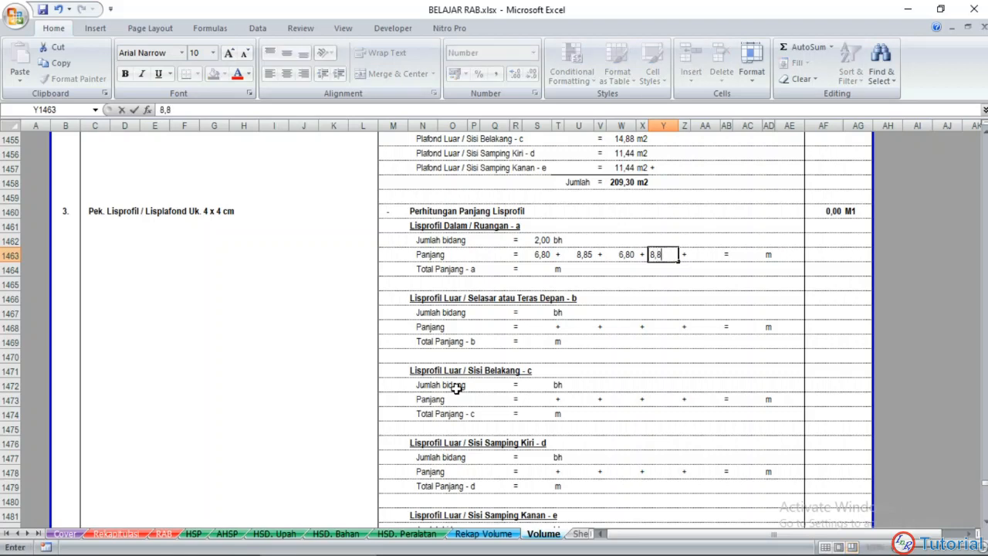
{"action": "type", "text": "5"}
{"action": "key", "text": "Tab"}
Step: Sum the four Panjang terms of Lisprofil Dalam / Ruangan - a in cell AC1463 with =S1463+U1463+W1463+Y1463
{"action": "key", "text": "Tab"}
{"action": "key", "text": "Tab"}
{"action": "key", "text": "Tab"}
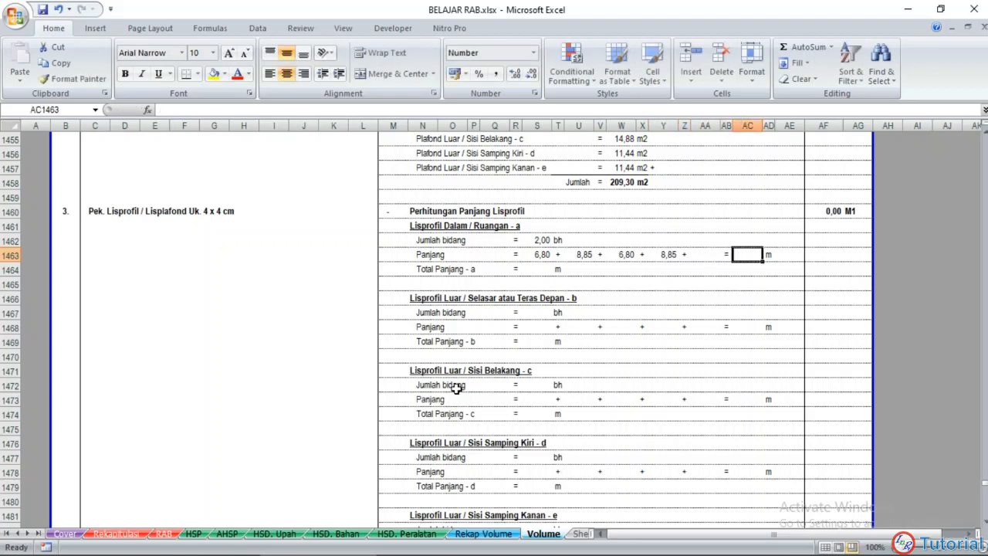
{"action": "type", "text": "="}
{"action": "left_click", "coordinate": [540, 254]}
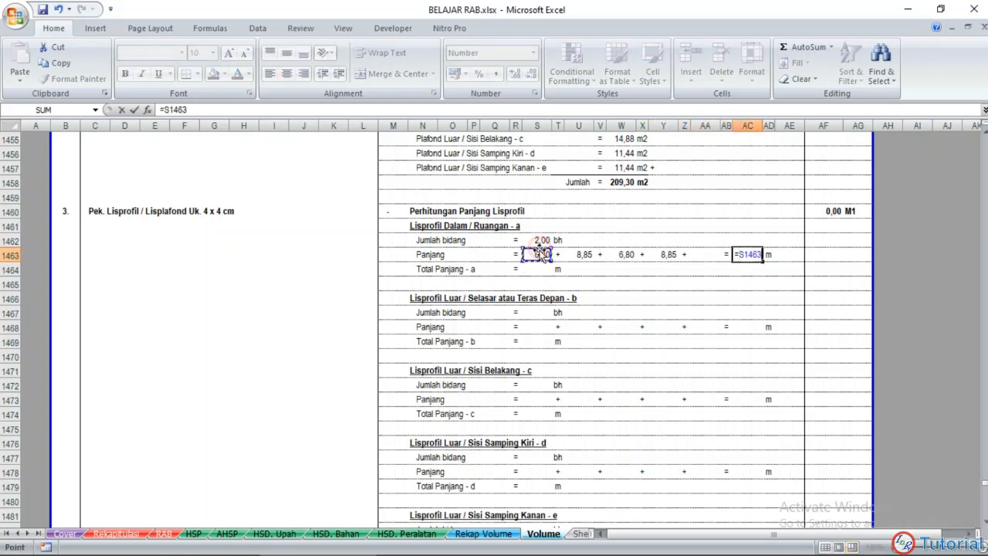
{"action": "type", "text": "+"}
{"action": "left_click", "coordinate": [579, 258]}
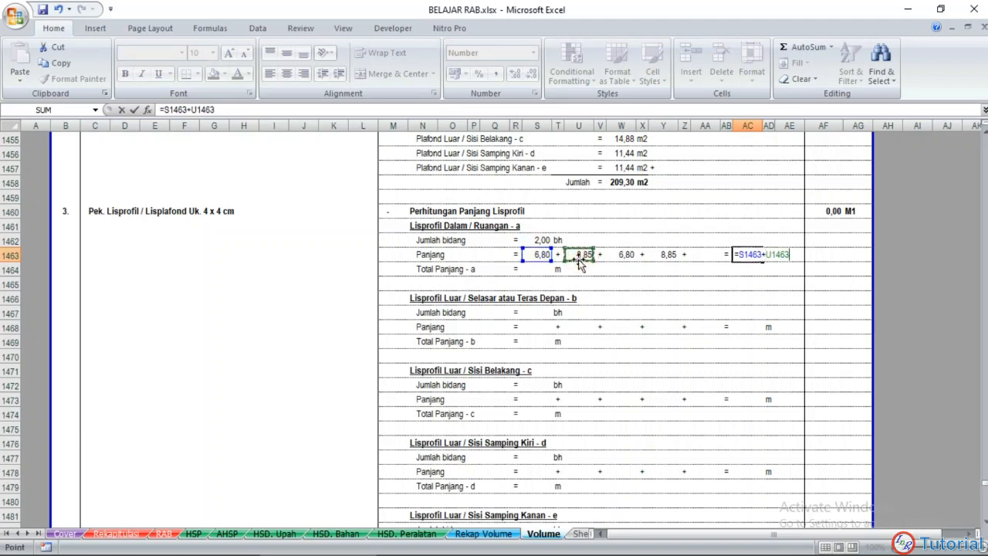
{"action": "left_click", "coordinate": [627, 254]}
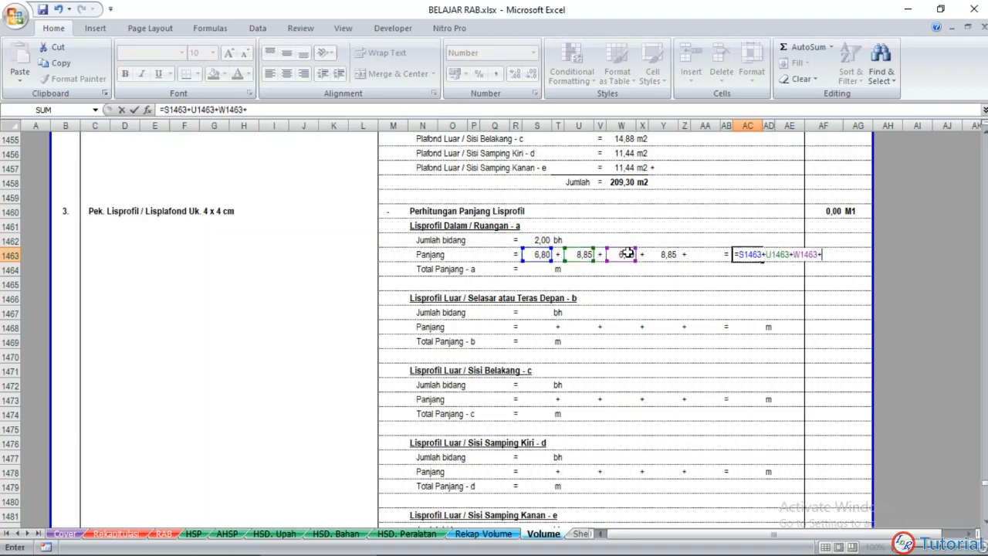
{"action": "left_click", "coordinate": [668, 254]}
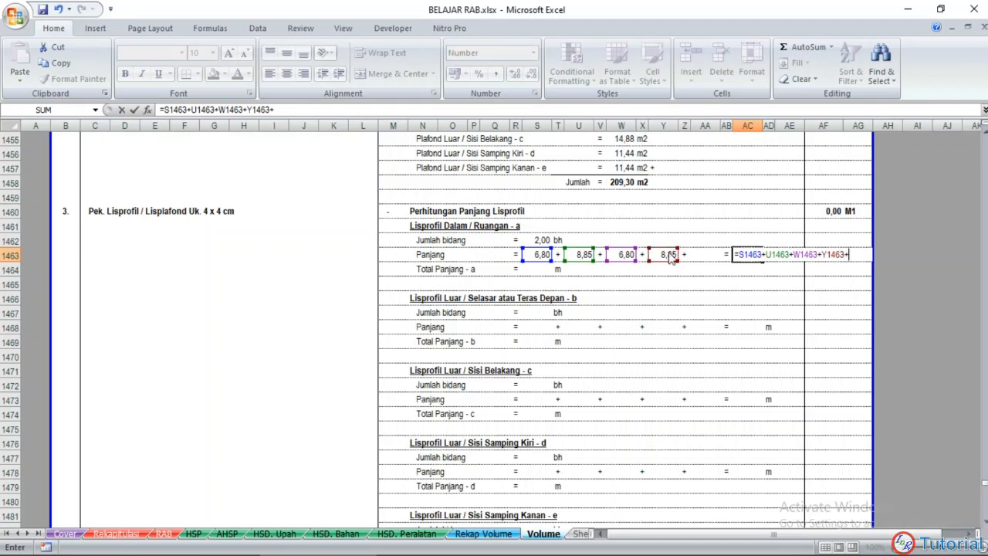
{"action": "type", "text": "+"}
{"action": "key", "text": "BackSpace"}
{"action": "key", "text": "Return"}
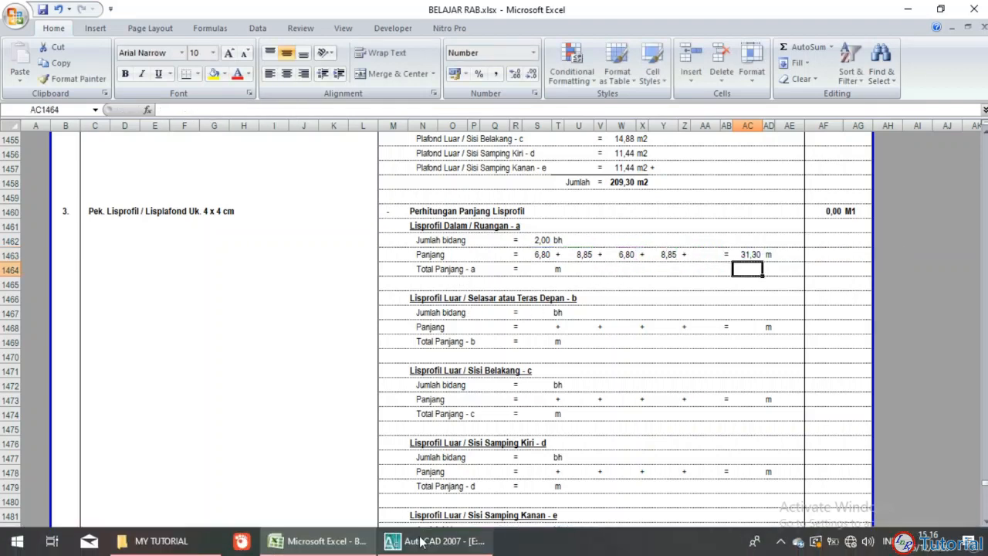
Step: Switch to AutoCAD to recheck the inner room's ceiling sides, and return to Excel
{"action": "left_click", "coordinate": [475, 547]}
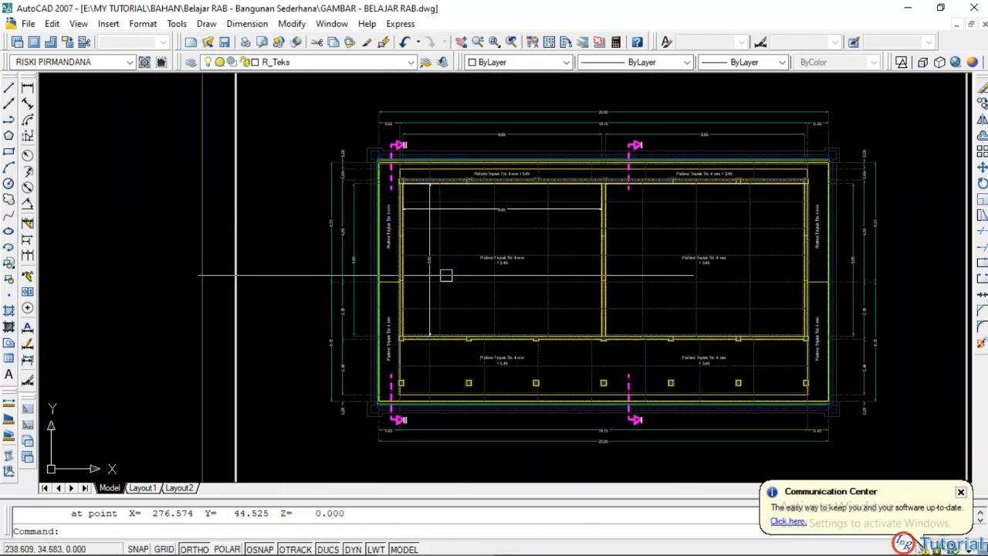
{"action": "scroll", "coordinate": [493, 185], "scroll_direction": "up", "scroll_amount": 3}
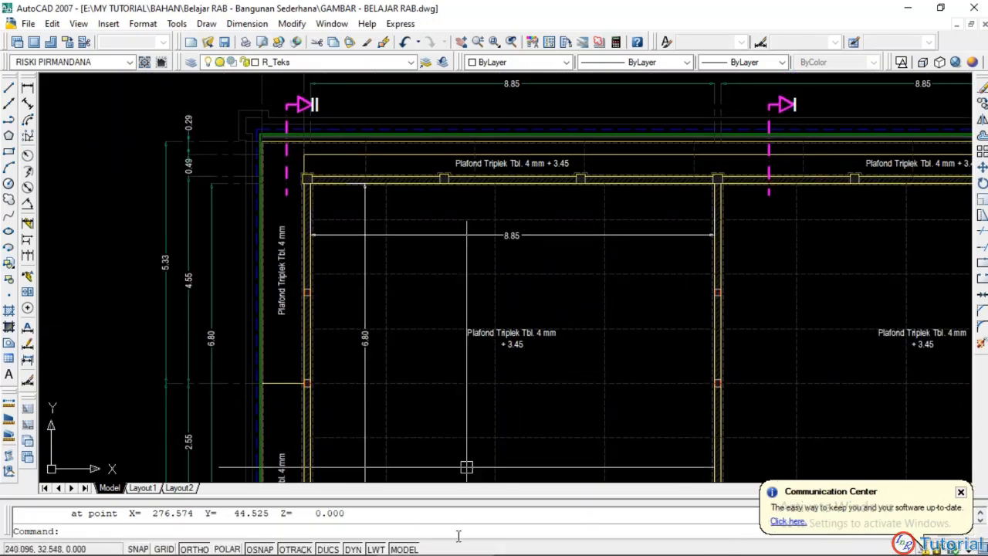
{"action": "left_click", "coordinate": [317, 540]}
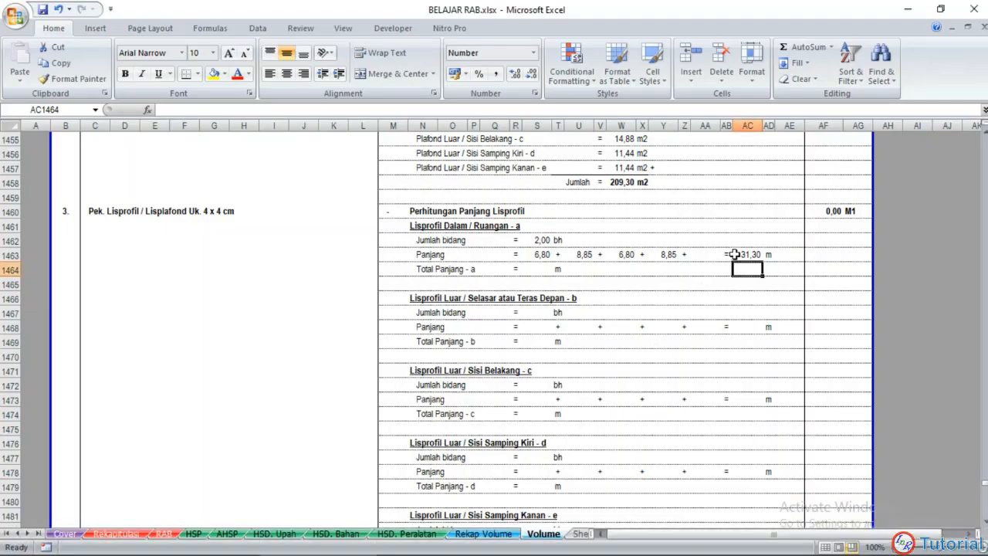
Step: Fill Total Panjang - a with a reference to the Jumlah bidang, an x sign and a reference to the summed Panjang in AC1463
{"action": "left_click", "coordinate": [539, 268]}
{"action": "left_click", "coordinate": [558, 270]}
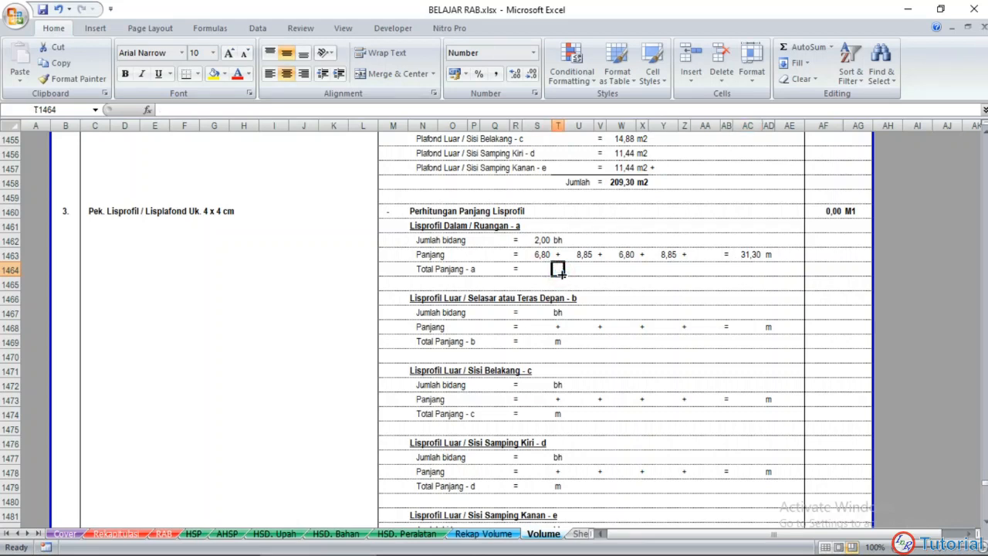
{"action": "left_click", "coordinate": [543, 268]}
{"action": "type", "text": "="}
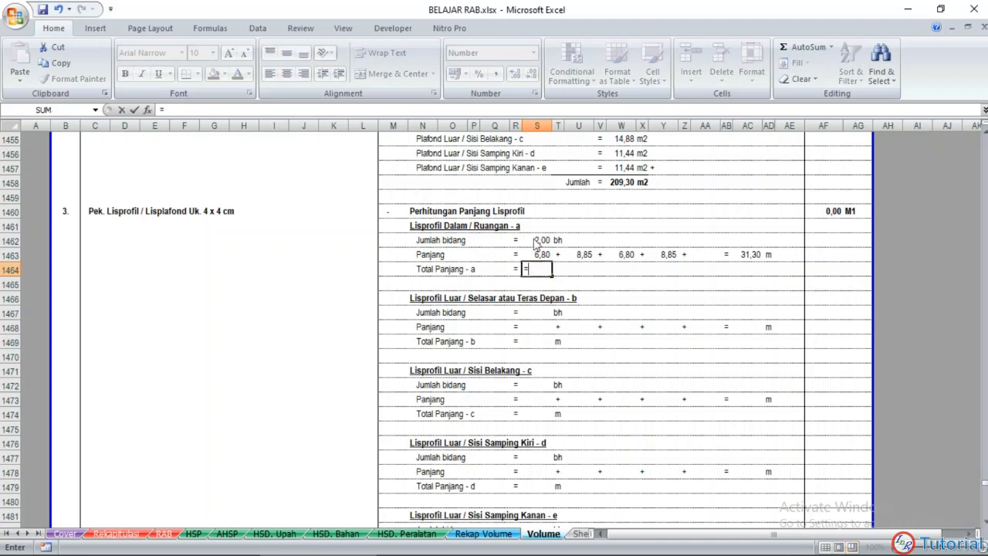
{"action": "left_click", "coordinate": [541, 240]}
{"action": "key", "text": "Return"}
{"action": "left_click", "coordinate": [557, 268]}
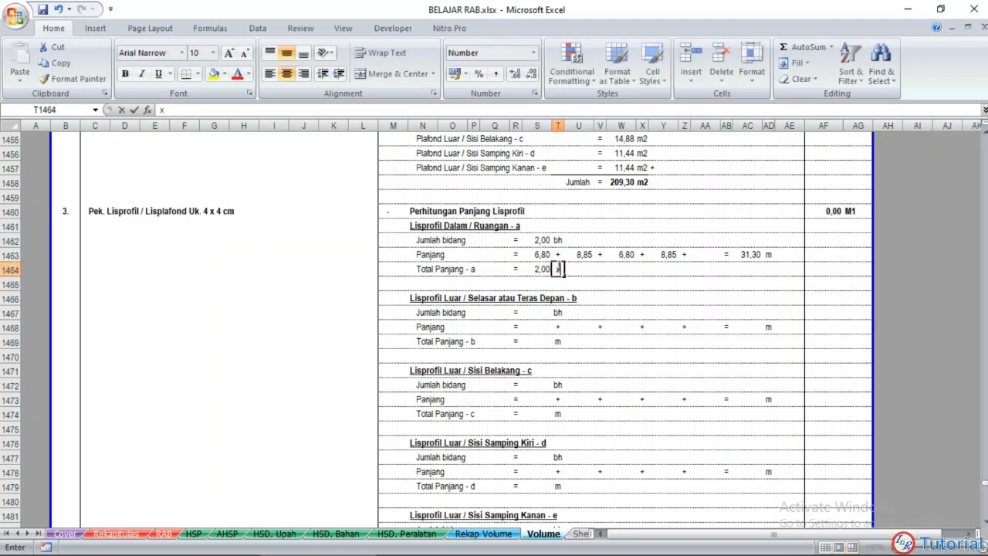
{"action": "key", "text": "Right"}
{"action": "type", "text": "="}
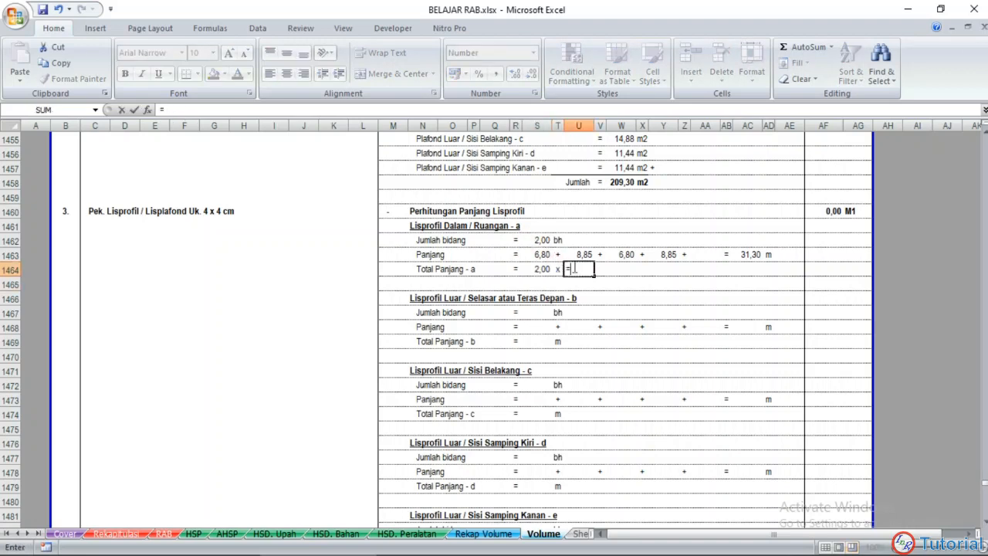
{"action": "left_click", "coordinate": [748, 254]}
{"action": "key", "text": "Return"}
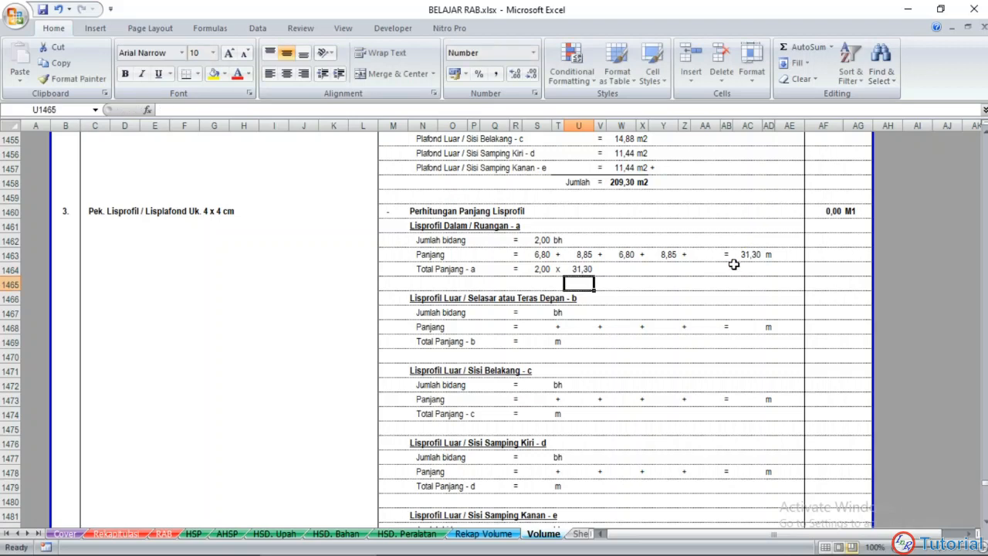
Step: Complete Total Panjang - a with an equals sign, the product =S1464*U1464 in W1464 and the unit m
{"action": "left_click", "coordinate": [600, 268]}
{"action": "left_click", "coordinate": [612, 267]}
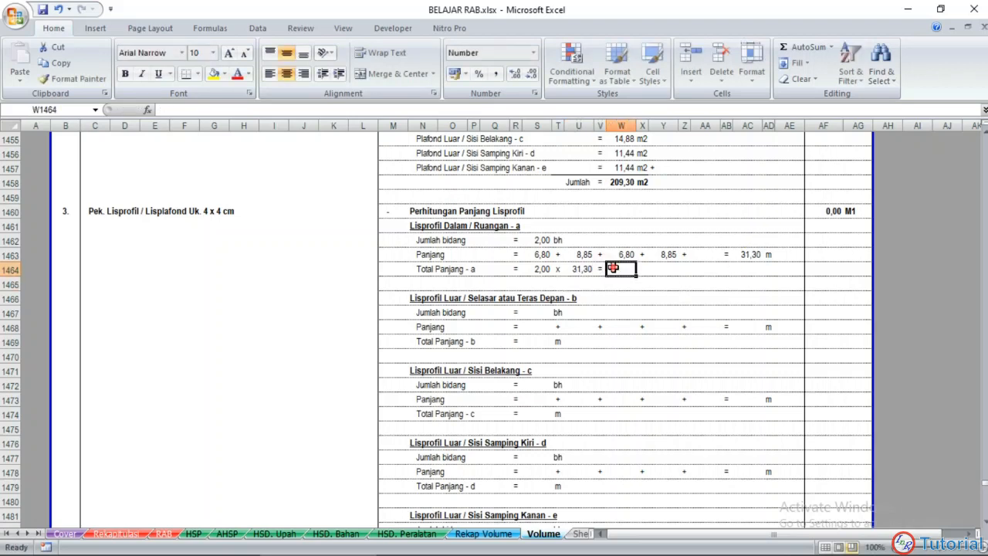
{"action": "type", "text": "="}
{"action": "left_click", "coordinate": [536, 269]}
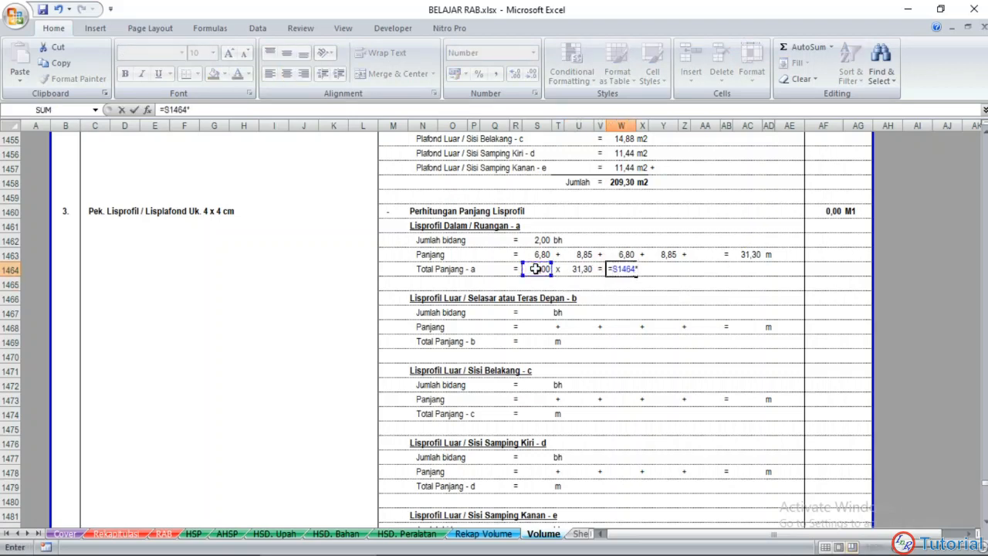
{"action": "type", "text": "*"}
{"action": "left_click", "coordinate": [572, 270]}
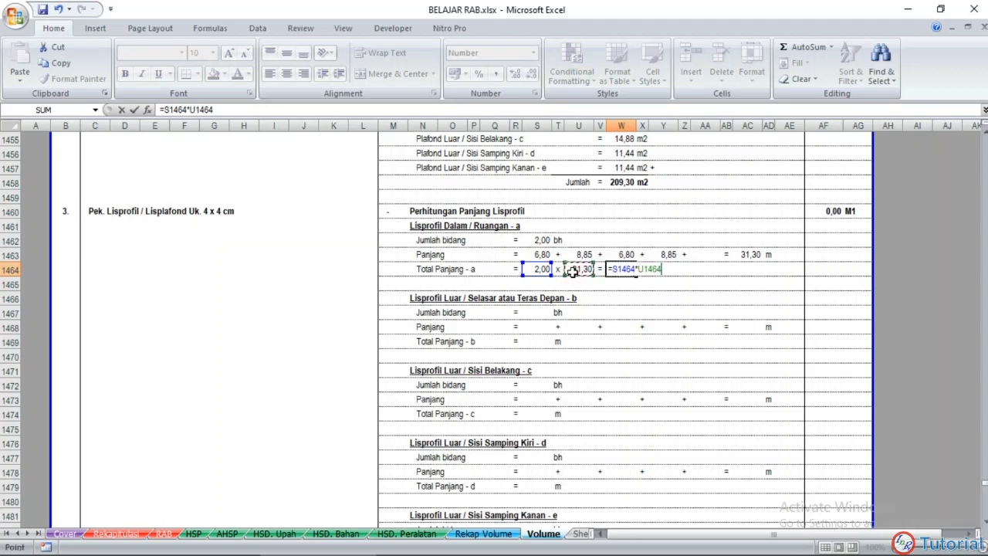
{"action": "key", "text": "Return"}
{"action": "left_click", "coordinate": [643, 269]}
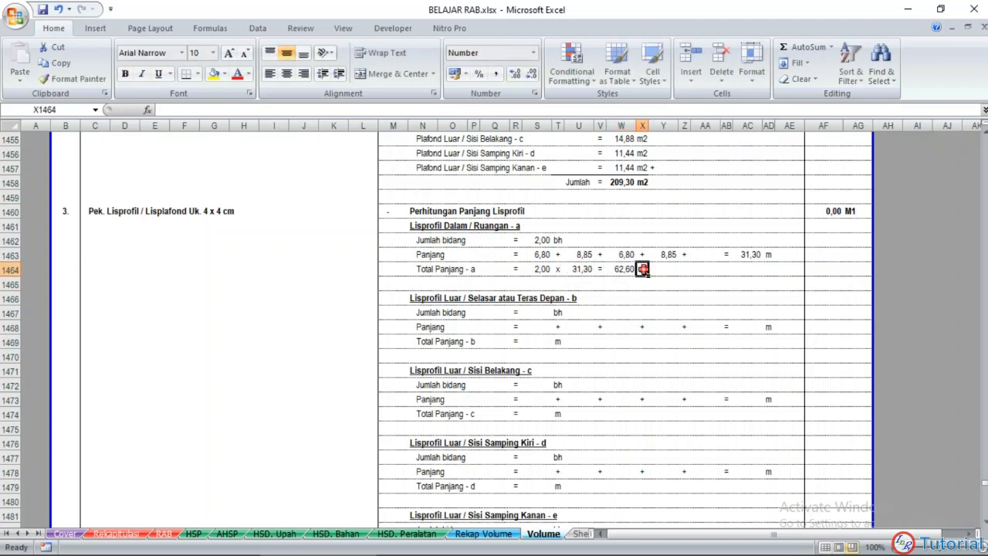
{"action": "type", "text": "m"}
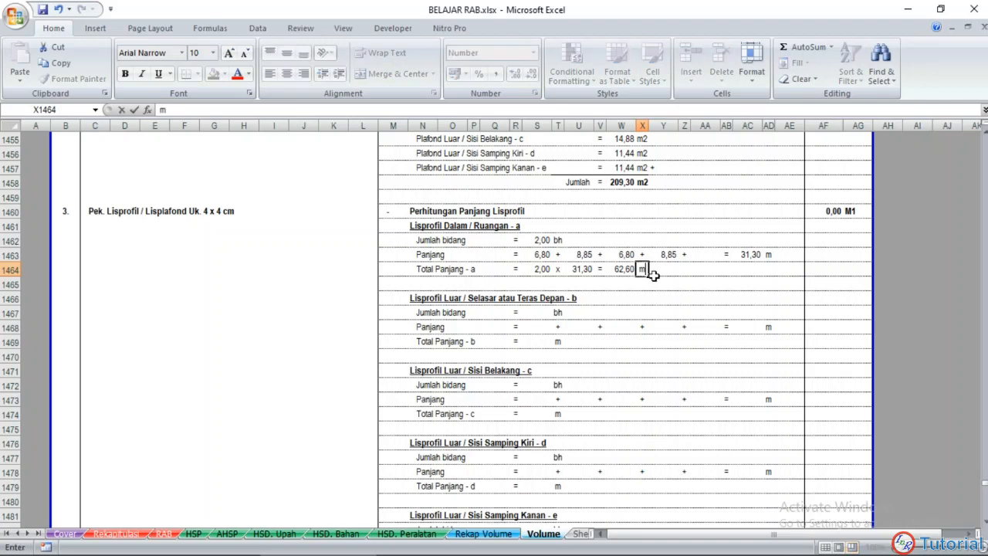
{"action": "key", "text": "Return"}
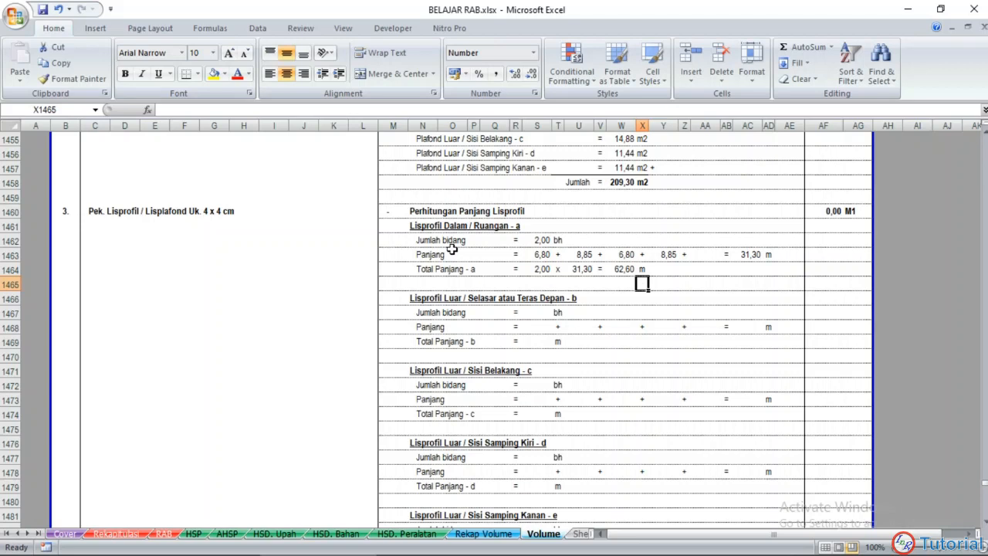
Step: Enter 1 as the Jumlah bidang of Lisprofil Luar / Selasar atau Teras Depan - b and clear the unit in T1469
{"action": "left_click", "coordinate": [540, 312]}
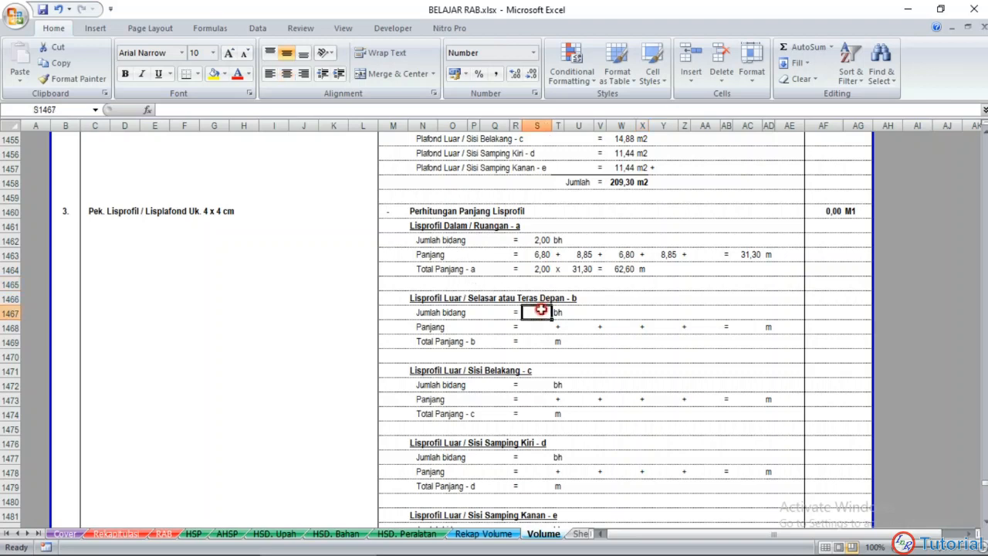
{"action": "type", "text": "2"}
{"action": "key", "text": "Return"}
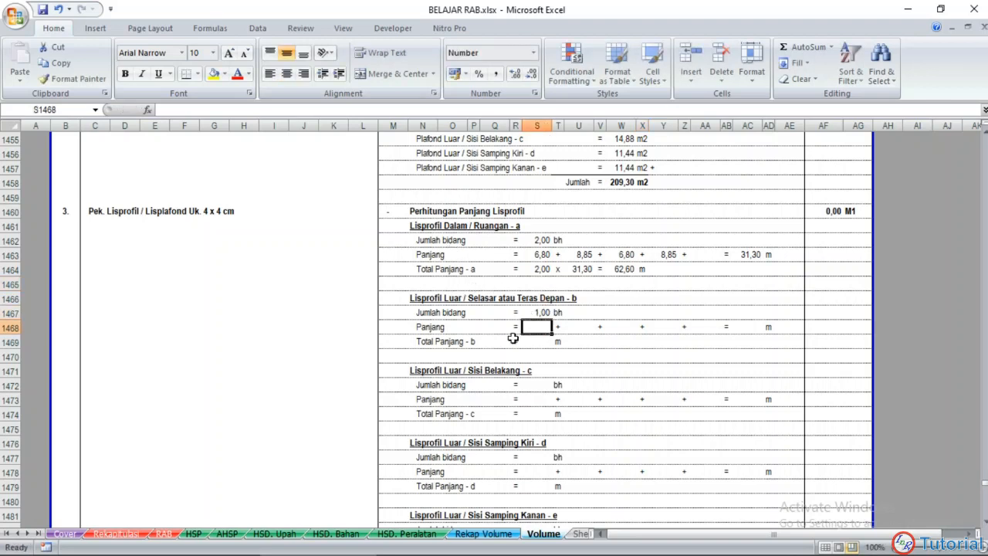
{"action": "left_click", "coordinate": [557, 342]}
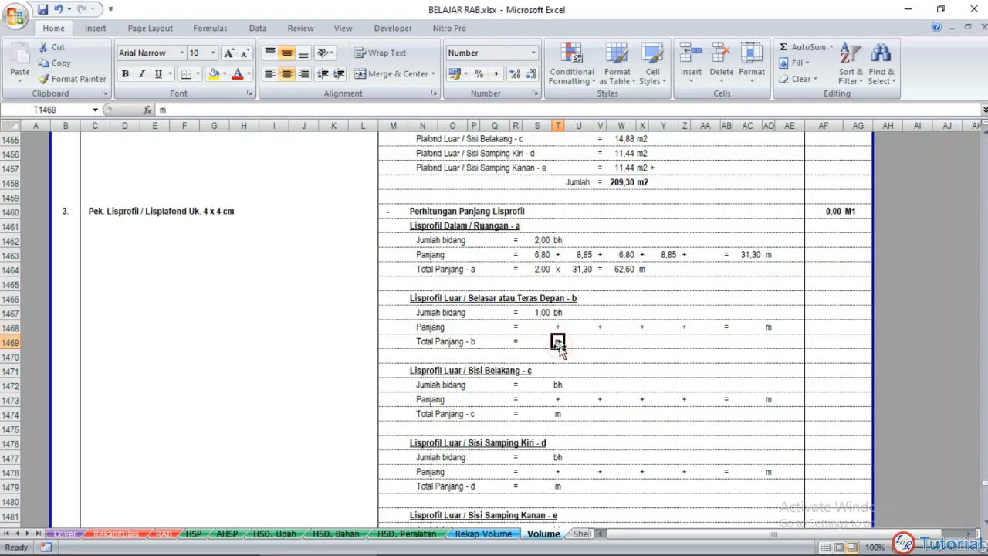
Step: Switch to AutoCAD and examine the front terrace ceiling's sides in the plan and its eave in the Detail Plafond (Pot. I - I) section
{"action": "left_click", "coordinate": [544, 327]}
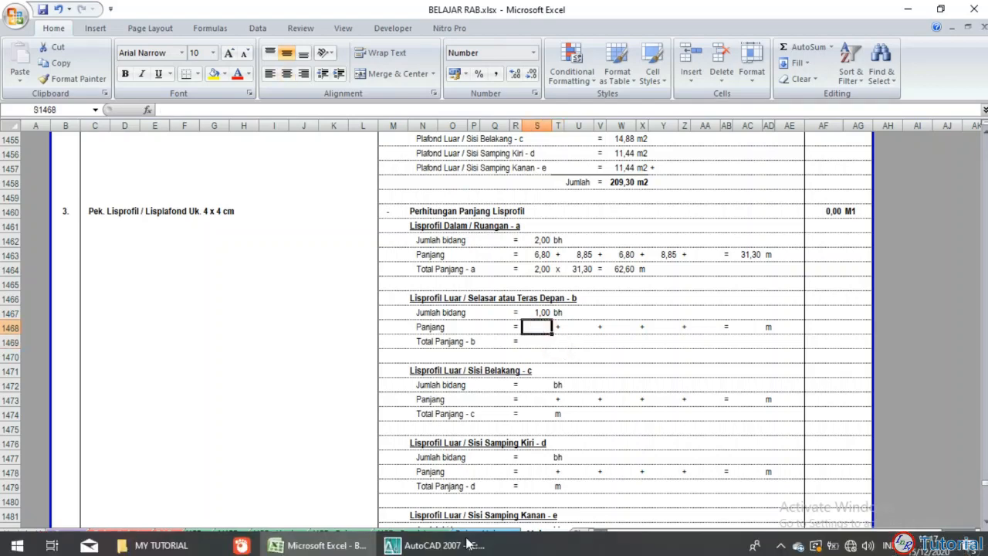
{"action": "left_click", "coordinate": [432, 541]}
{"action": "scroll", "coordinate": [430, 363], "scroll_direction": "up", "scroll_amount": 6}
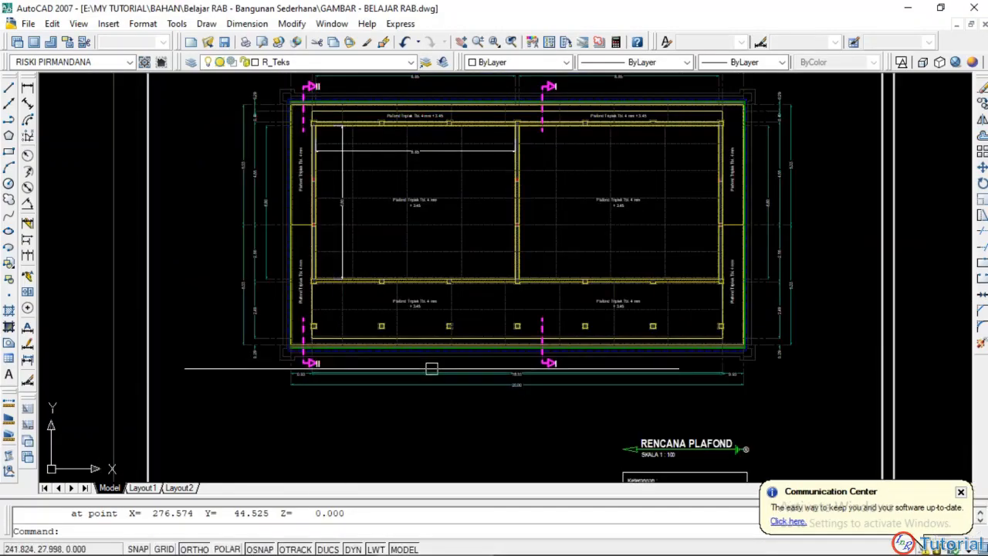
{"action": "scroll", "coordinate": [460, 393], "scroll_direction": "down", "scroll_amount": 2}
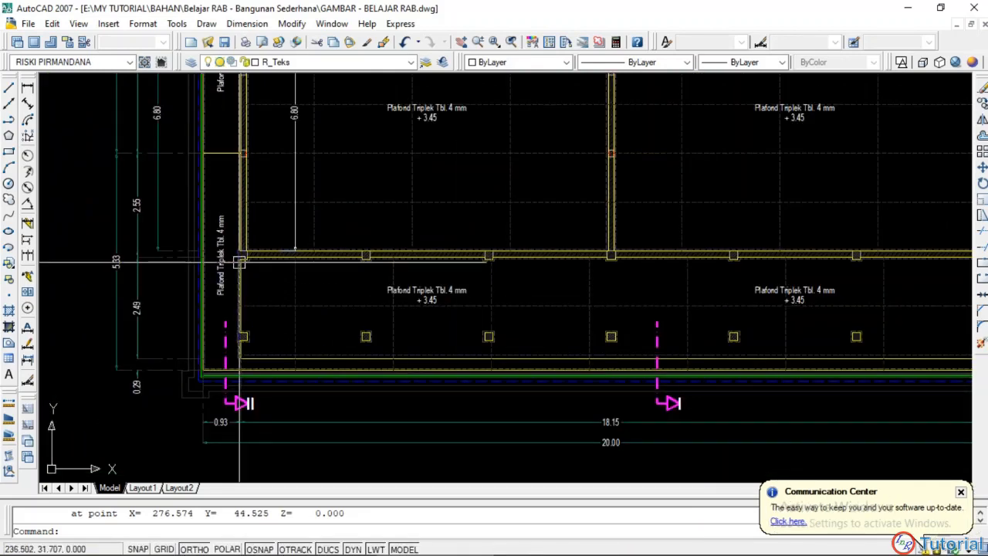
{"action": "middle_click_drag", "start_coordinate": [720, 269], "coordinate": [639, 252]}
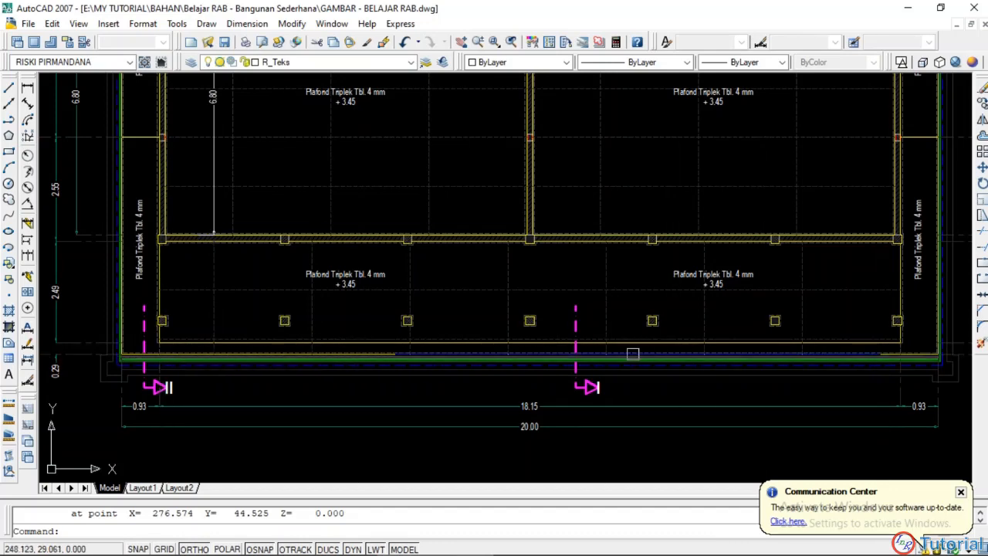
{"action": "scroll", "coordinate": [633, 343], "scroll_direction": "down", "scroll_amount": 3}
{"action": "scroll", "coordinate": [737, 192], "scroll_direction": "up", "scroll_amount": 6}
{"action": "scroll", "coordinate": [736, 192], "scroll_direction": "up", "scroll_amount": 6}
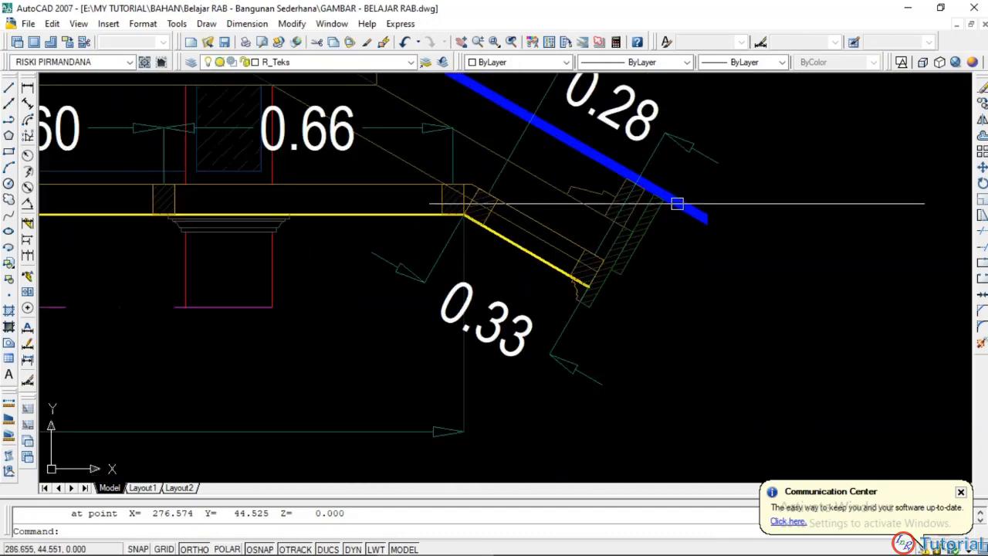
{"action": "scroll", "coordinate": [578, 290], "scroll_direction": "down", "scroll_amount": 15}
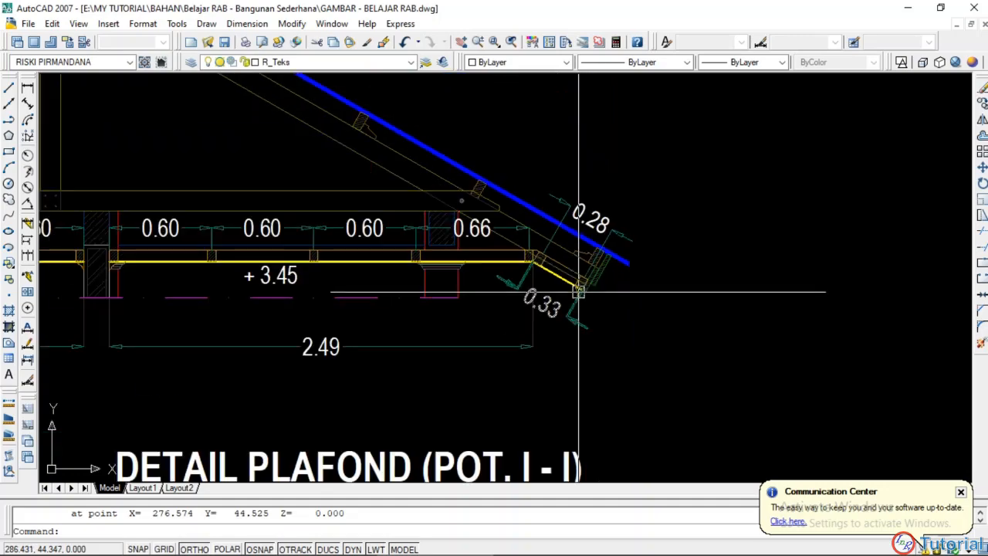
{"action": "scroll", "coordinate": [291, 391], "scroll_direction": "up", "scroll_amount": 5}
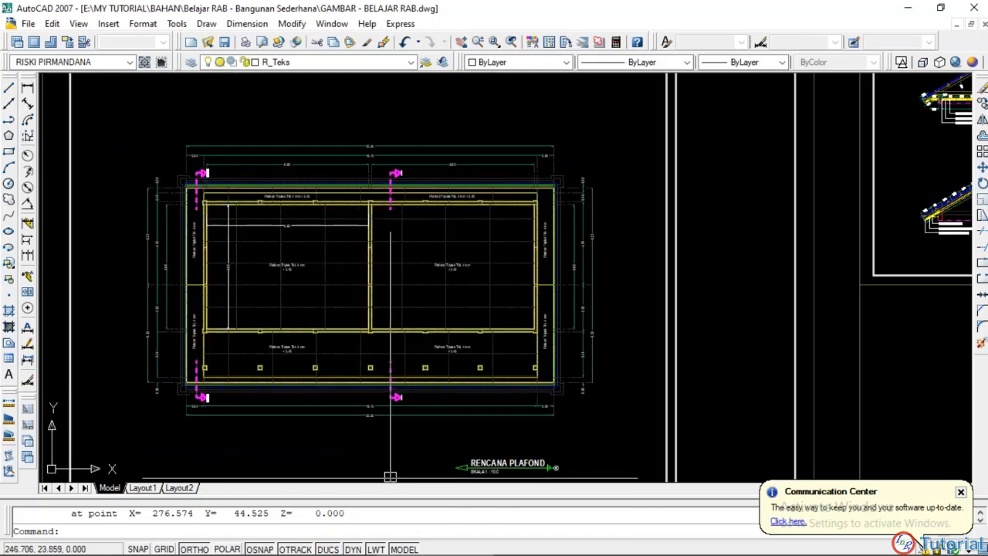
Step: Return to Excel and enter 18,15 as the first Panjang term of Lisprofil Luar / Selasar atau Teras Depan - b
{"action": "left_click", "coordinate": [313, 552]}
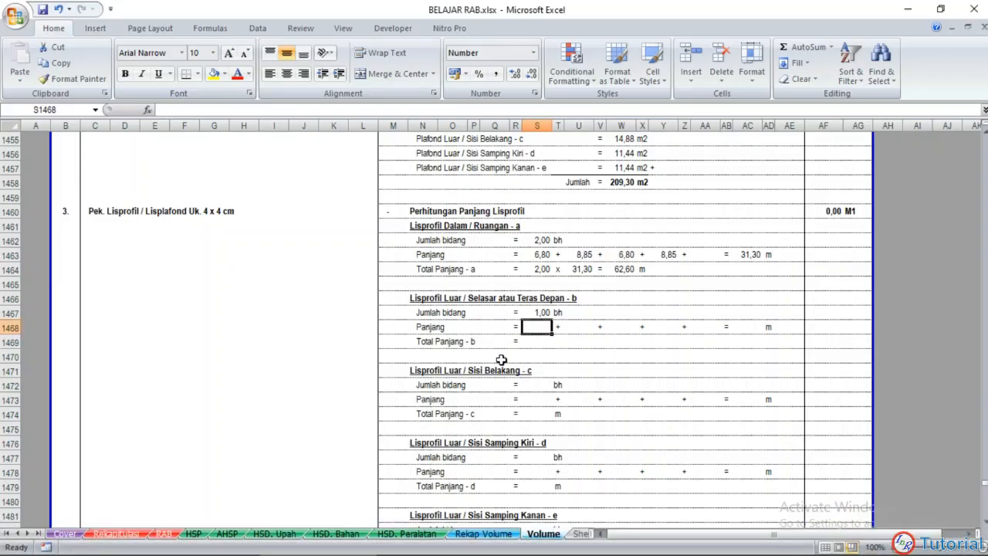
{"action": "type", "text": "8,1"}
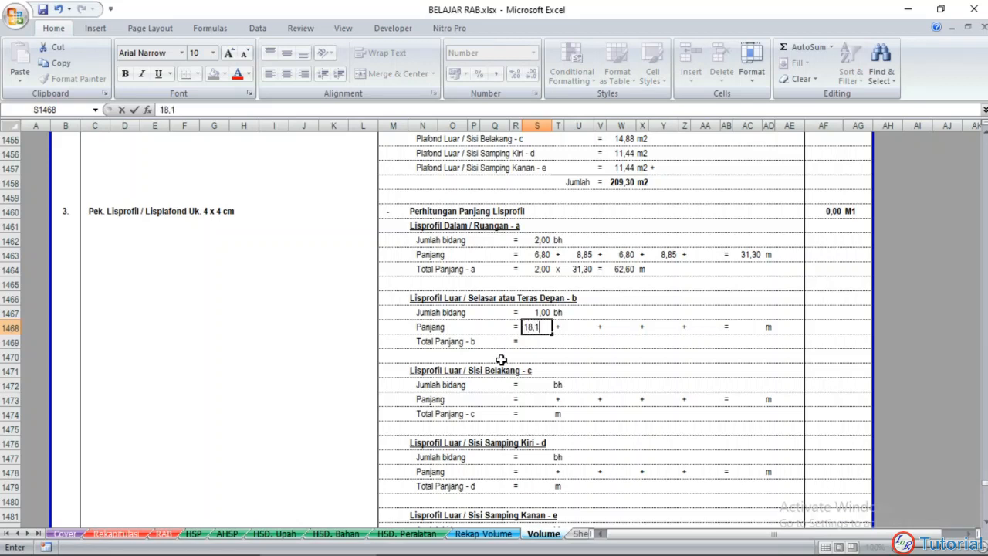
{"action": "key", "text": "Tab"}
{"action": "key", "text": "Tab"}
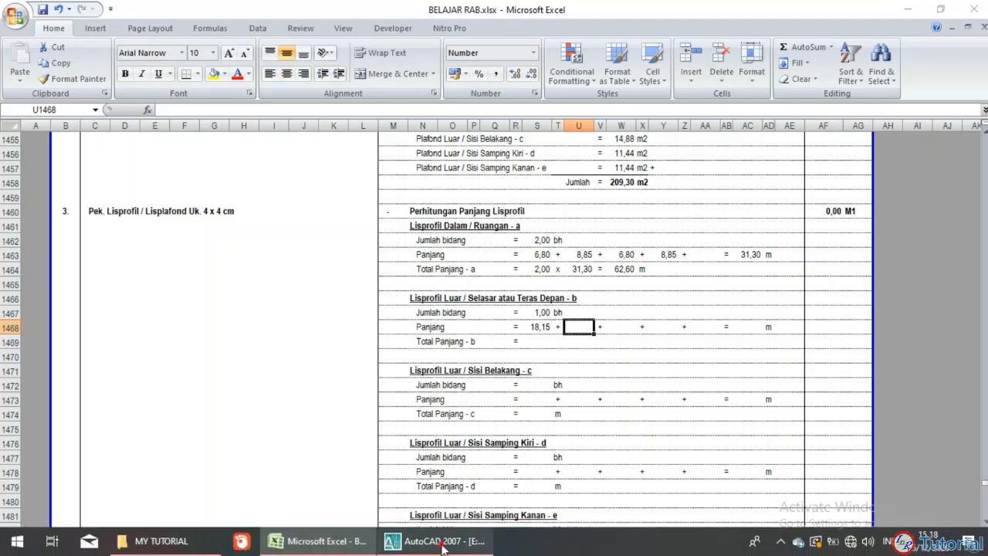
Step: Switch to AutoCAD and examine the Detail Plafond sections and the wall line along the front terrace ceiling in the plan
{"action": "left_click", "coordinate": [443, 549]}
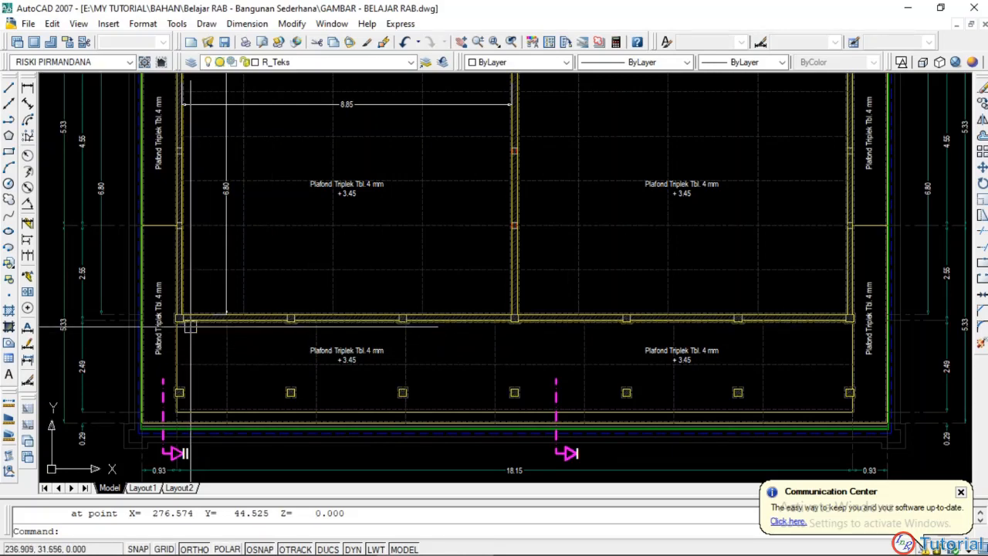
{"action": "scroll", "coordinate": [344, 367], "scroll_direction": "down", "scroll_amount": 5}
{"action": "scroll", "coordinate": [344, 366], "scroll_direction": "down", "scroll_amount": 3}
{"action": "scroll", "coordinate": [540, 262], "scroll_direction": "up", "scroll_amount": 10}
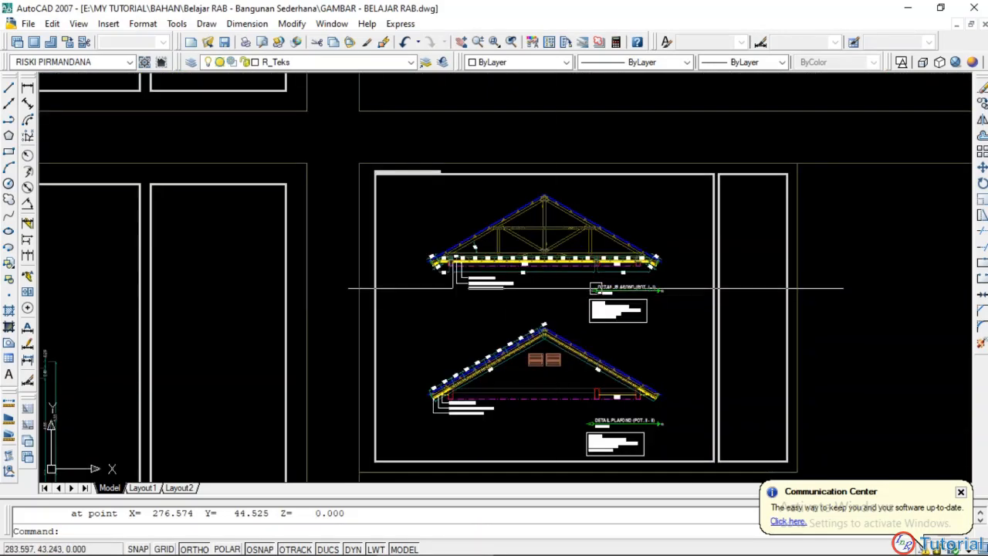
{"action": "scroll", "coordinate": [571, 228], "scroll_direction": "down", "scroll_amount": 6}
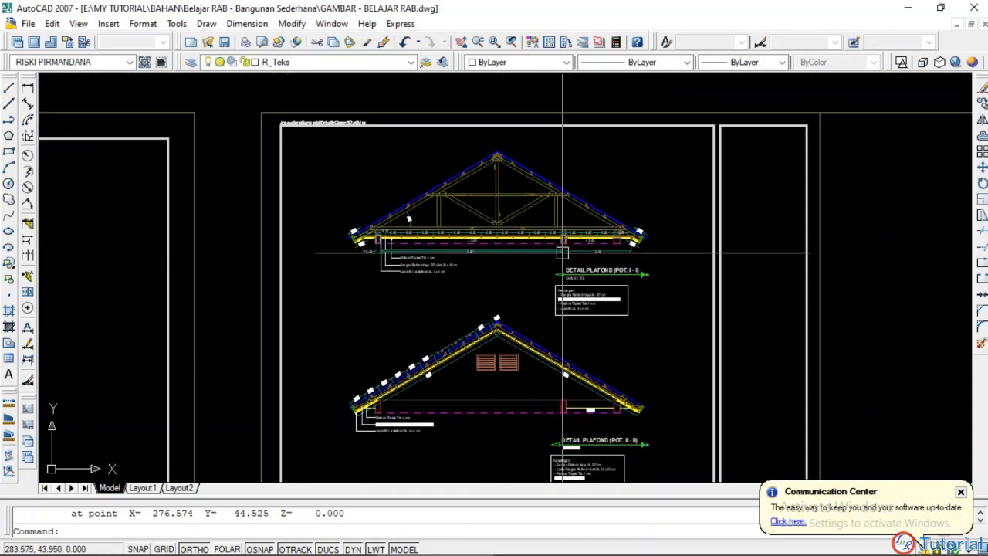
{"action": "scroll", "coordinate": [251, 341], "scroll_direction": "up", "scroll_amount": 3}
{"action": "scroll", "coordinate": [251, 340], "scroll_direction": "up", "scroll_amount": 8}
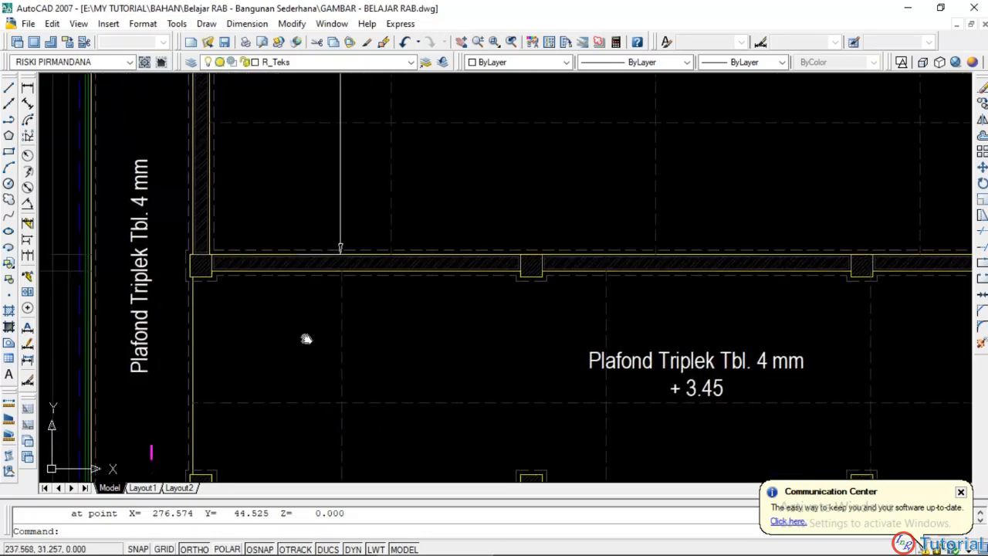
{"action": "scroll", "coordinate": [232, 267], "scroll_direction": "up", "scroll_amount": 5}
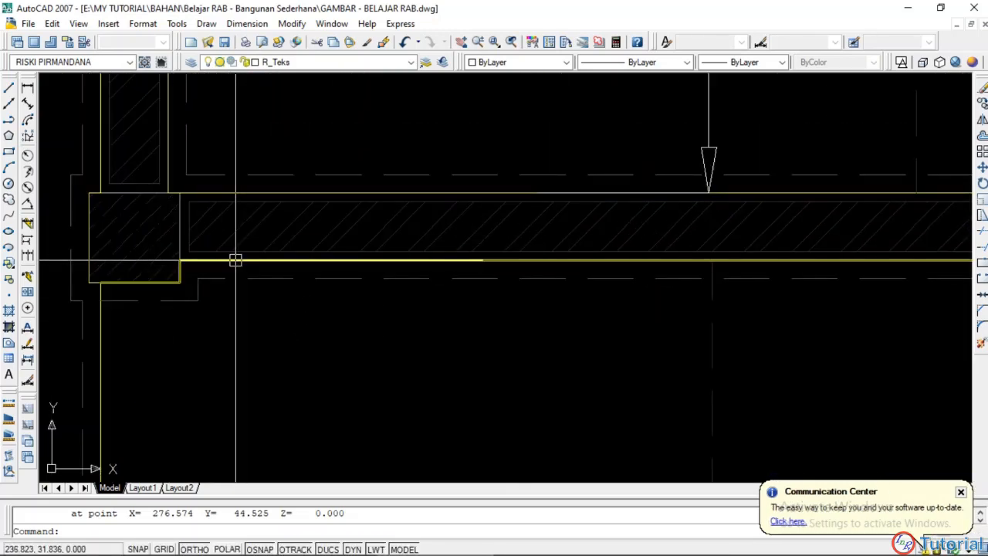
Step: Start a polyline at the front terrace's left corner column and trace around the column onto the wall face
{"action": "type", "text": "pl"}
{"action": "key", "text": "Return"}
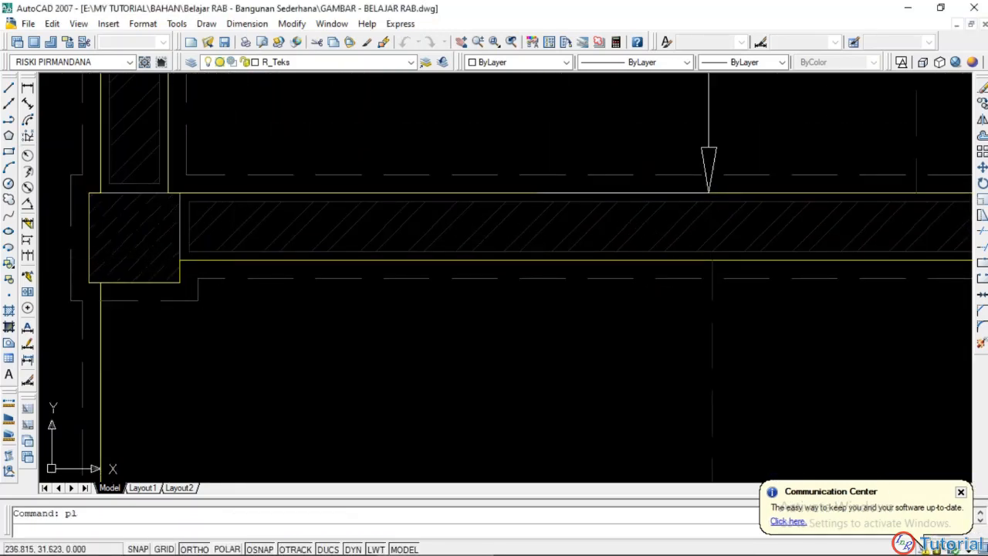
{"action": "left_click", "coordinate": [101, 280]}
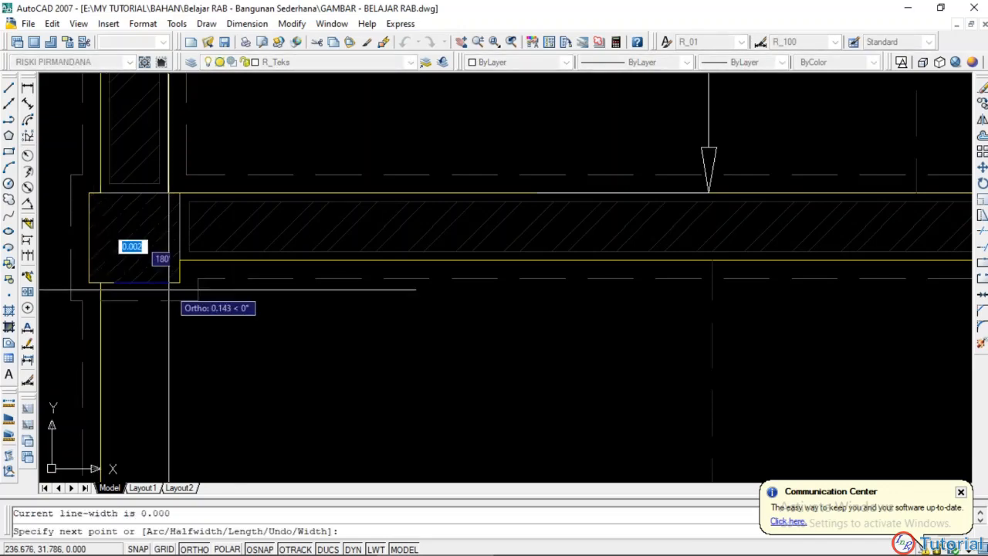
{"action": "left_click", "coordinate": [179, 281]}
{"action": "left_click", "coordinate": [180, 260]}
{"action": "scroll", "coordinate": [274, 276], "scroll_direction": "down", "scroll_amount": 4}
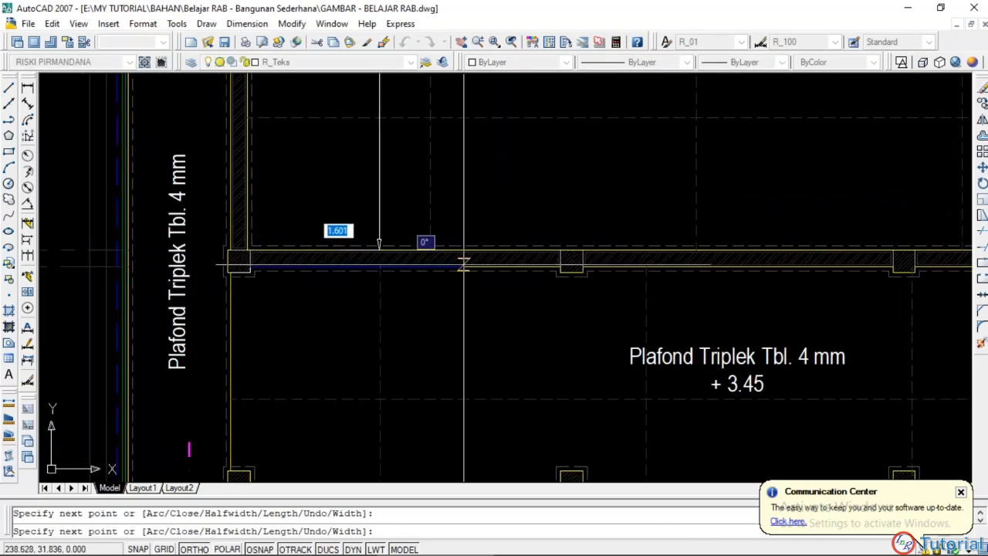
Step: Continue the polyline along the terrace wall face and around the second column from the left corner
{"action": "middle_click_drag", "start_coordinate": [534, 261], "coordinate": [382, 281]}
{"action": "scroll", "coordinate": [383, 281], "scroll_direction": "up", "scroll_amount": 3}
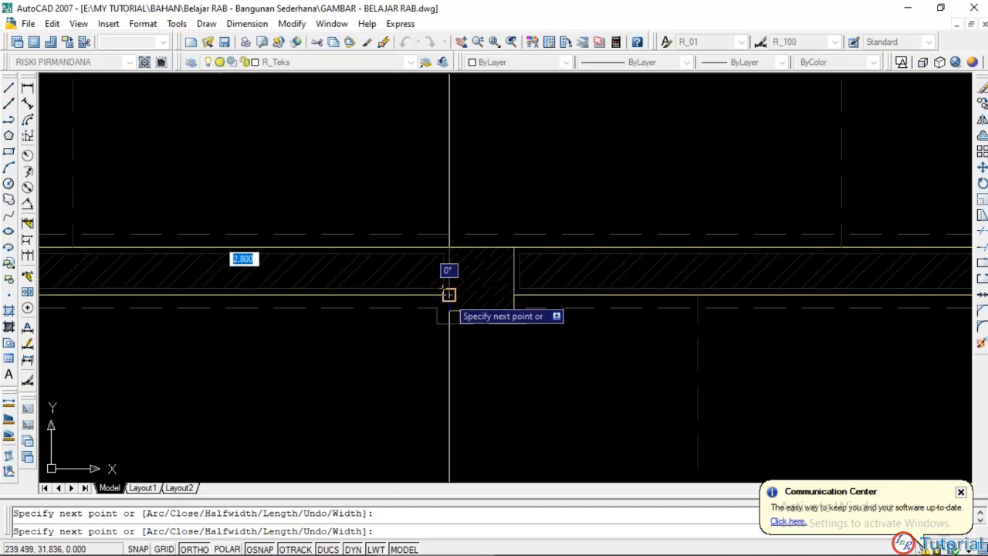
{"action": "left_click", "coordinate": [449, 295]}
{"action": "left_click", "coordinate": [449, 310]}
{"action": "left_click", "coordinate": [513, 311]}
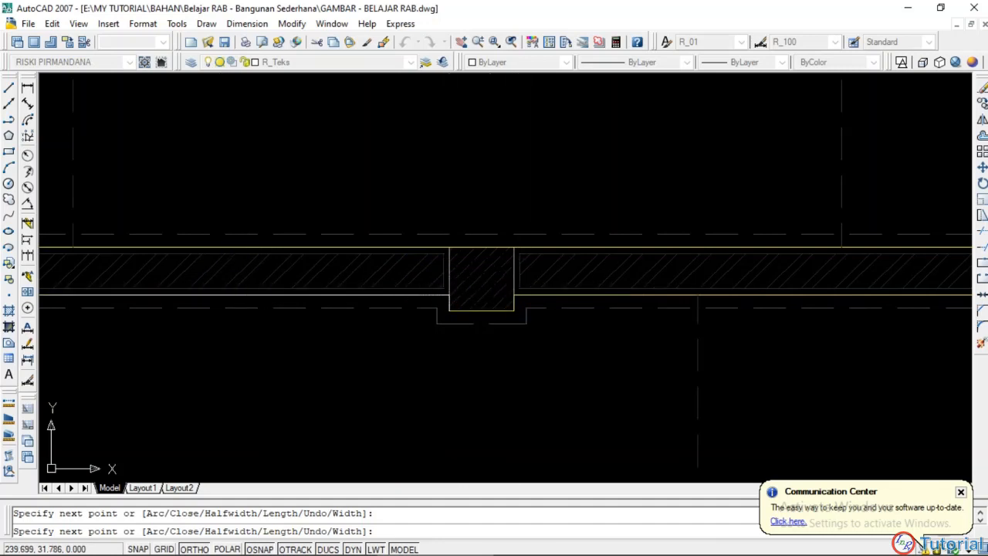
{"action": "left_click", "coordinate": [513, 295]}
Step: Extend the polyline along the next wall segment and around the third column
{"action": "middle_click_drag", "start_coordinate": [746, 313], "coordinate": [308, 302]}
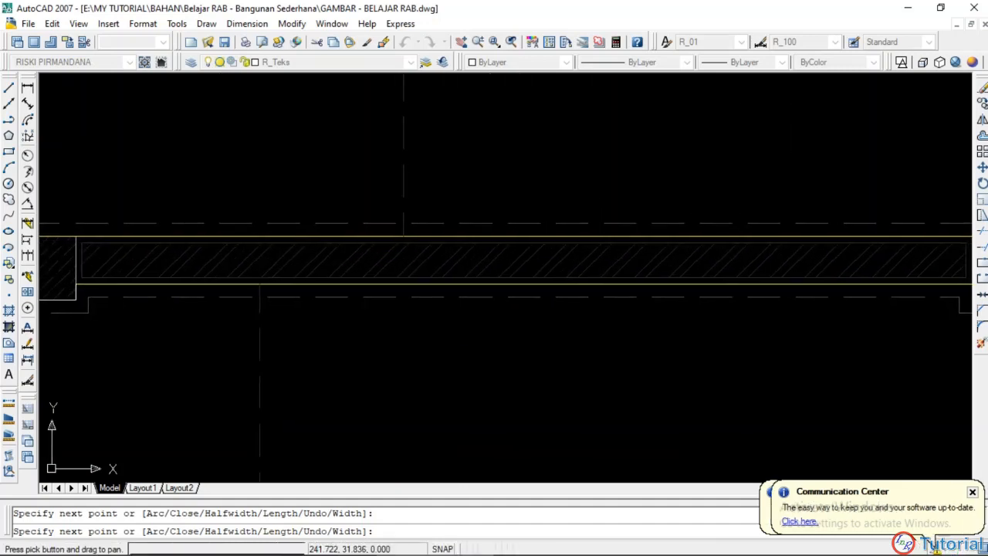
{"action": "scroll", "coordinate": [309, 303], "scroll_direction": "down", "scroll_amount": 2}
{"action": "middle_click_drag", "start_coordinate": [571, 306], "coordinate": [302, 306]}
{"action": "scroll", "coordinate": [437, 295], "scroll_direction": "up", "scroll_amount": 3}
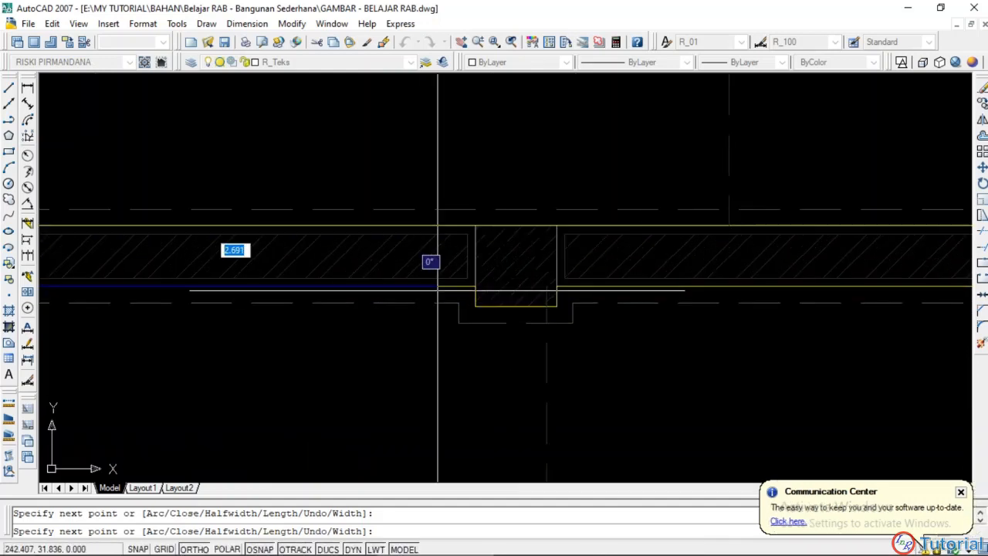
{"action": "left_click", "coordinate": [474, 306]}
{"action": "left_click", "coordinate": [556, 306]}
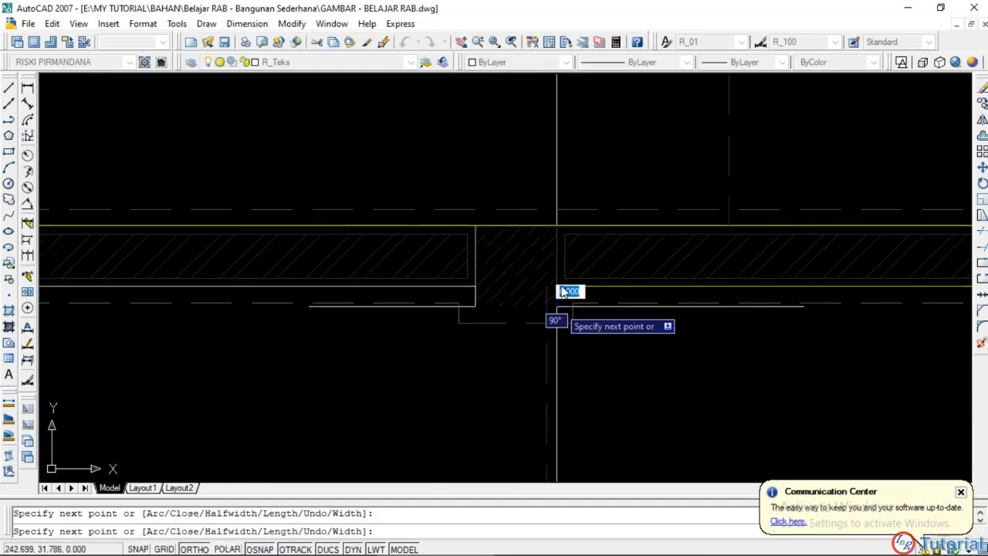
{"action": "left_click", "coordinate": [558, 286]}
Step: Trace the polyline along the wall and around the centre column, and end it there
{"action": "middle_click_drag", "start_coordinate": [716, 351], "coordinate": [220, 328]}
{"action": "scroll", "coordinate": [220, 328], "scroll_direction": "down", "scroll_amount": 4}
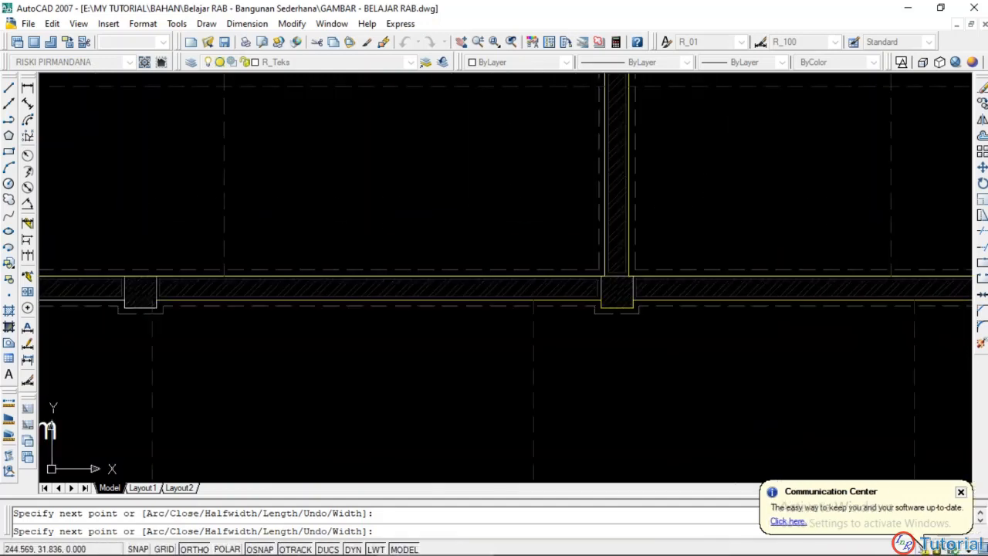
{"action": "scroll", "coordinate": [592, 273], "scroll_direction": "up", "scroll_amount": 2}
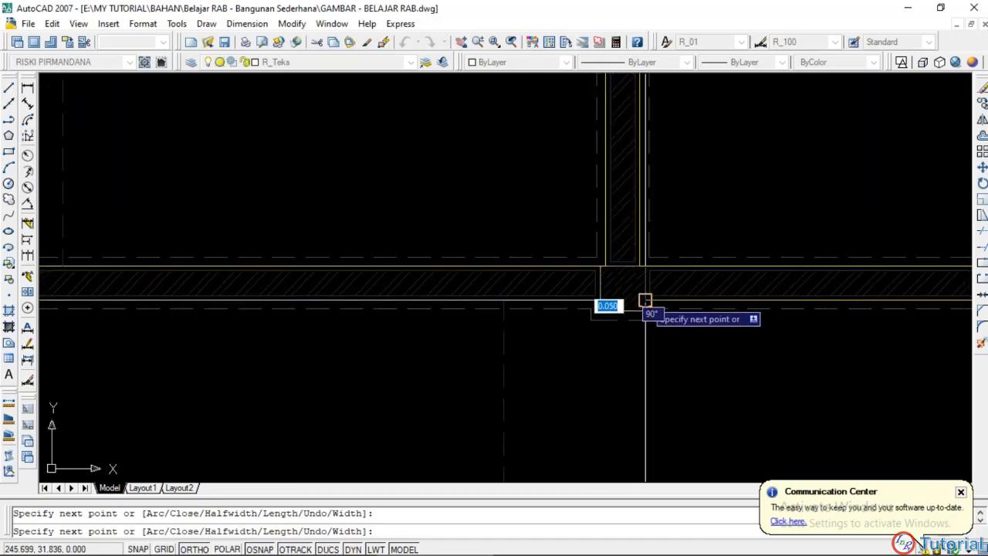
{"action": "scroll", "coordinate": [643, 321], "scroll_direction": "down", "scroll_amount": 3}
{"action": "middle_click_drag", "start_coordinate": [705, 309], "coordinate": [399, 338]}
{"action": "scroll", "coordinate": [567, 315], "scroll_direction": "up", "scroll_amount": 2}
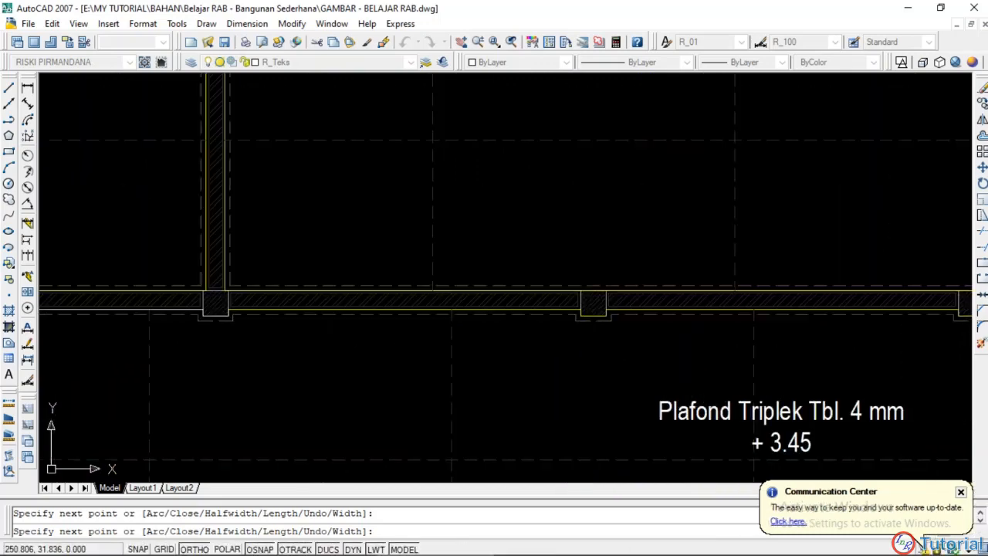
{"action": "scroll", "coordinate": [568, 314], "scroll_direction": "down", "scroll_amount": 5}
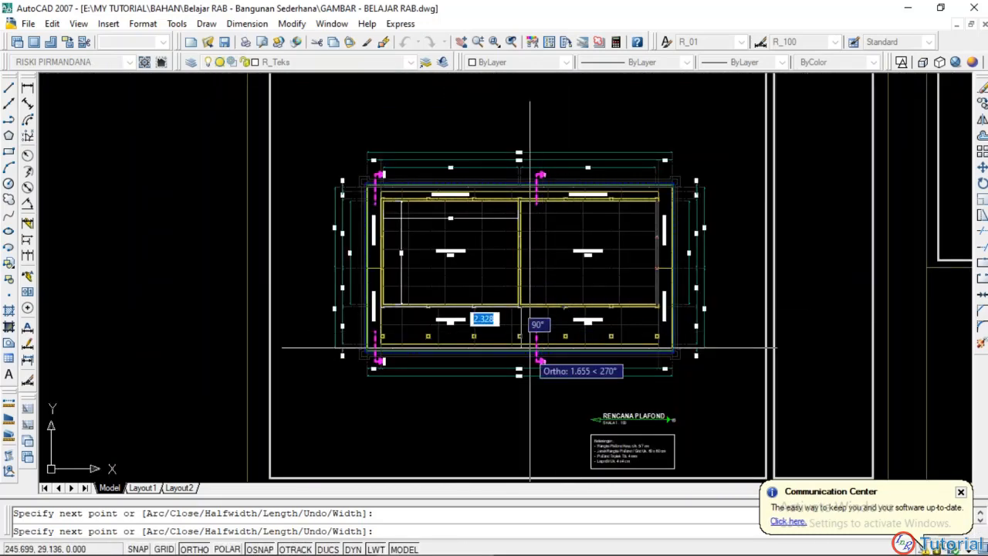
{"action": "scroll", "coordinate": [509, 347], "scroll_direction": "up", "scroll_amount": 3}
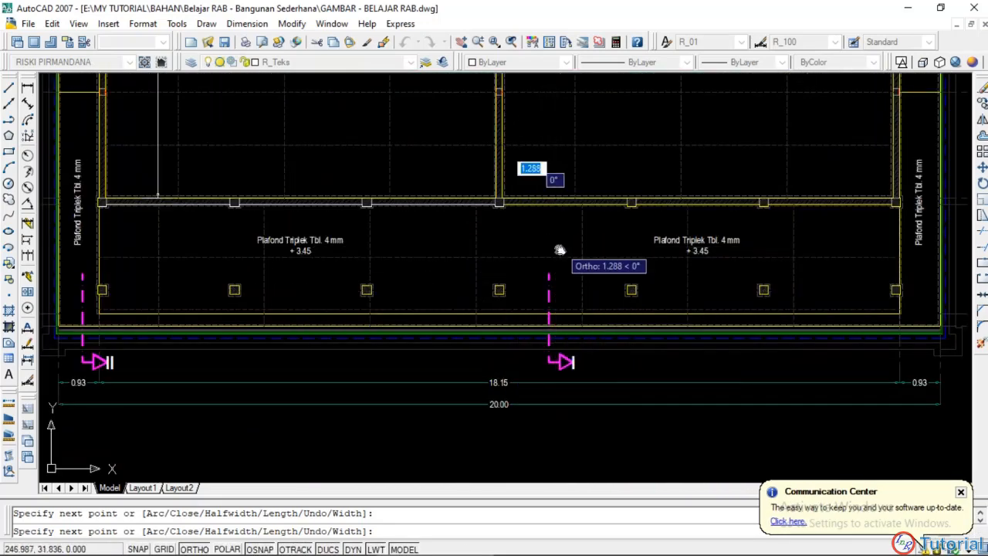
{"action": "middle_click_drag", "start_coordinate": [561, 254], "coordinate": [477, 333]}
{"action": "scroll", "coordinate": [465, 416], "scroll_direction": "up", "scroll_amount": 8}
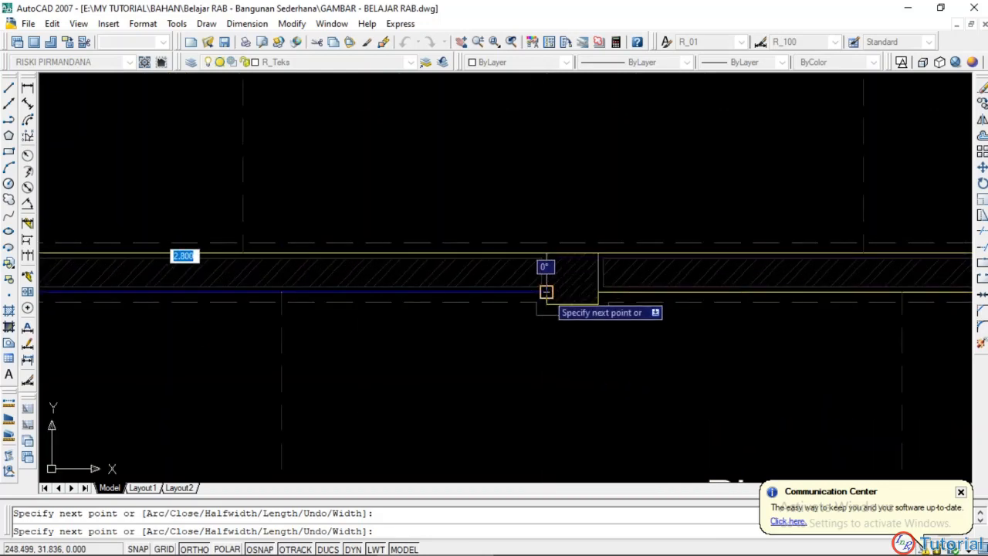
{"action": "key", "text": "Escape"}
Step: List the properties of the existing R_Plafond polyline along the whole terrace wall to read its length
{"action": "left_click", "coordinate": [597, 290]}
{"action": "scroll", "coordinate": [586, 309], "scroll_direction": "down", "scroll_amount": 4}
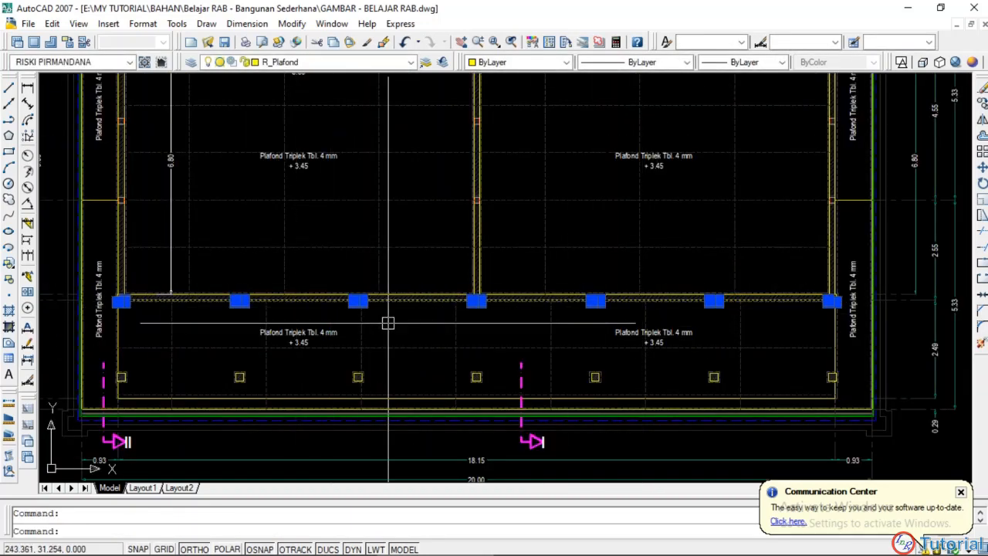
{"action": "type", "text": "li"}
{"action": "key", "text": "Return"}
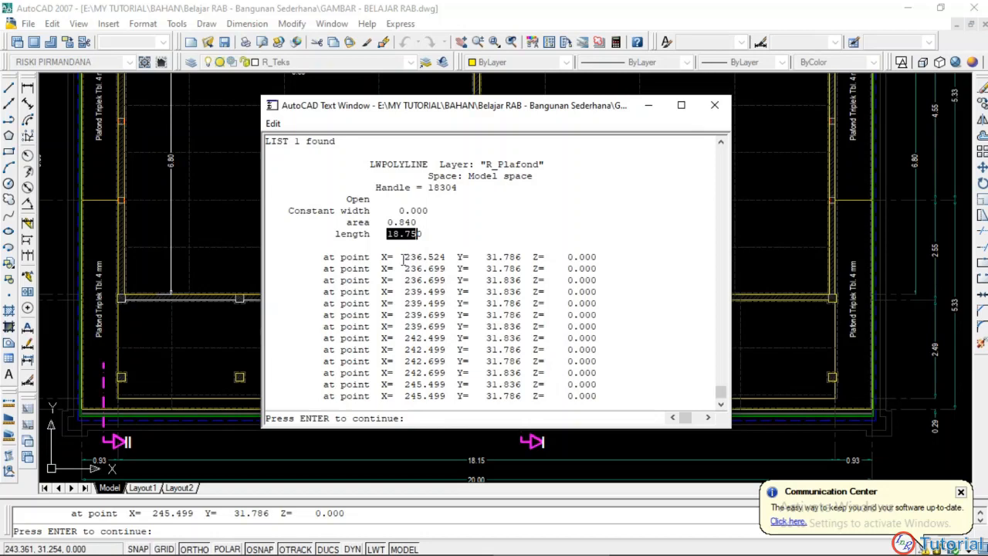
{"action": "left_click", "coordinate": [647, 103]}
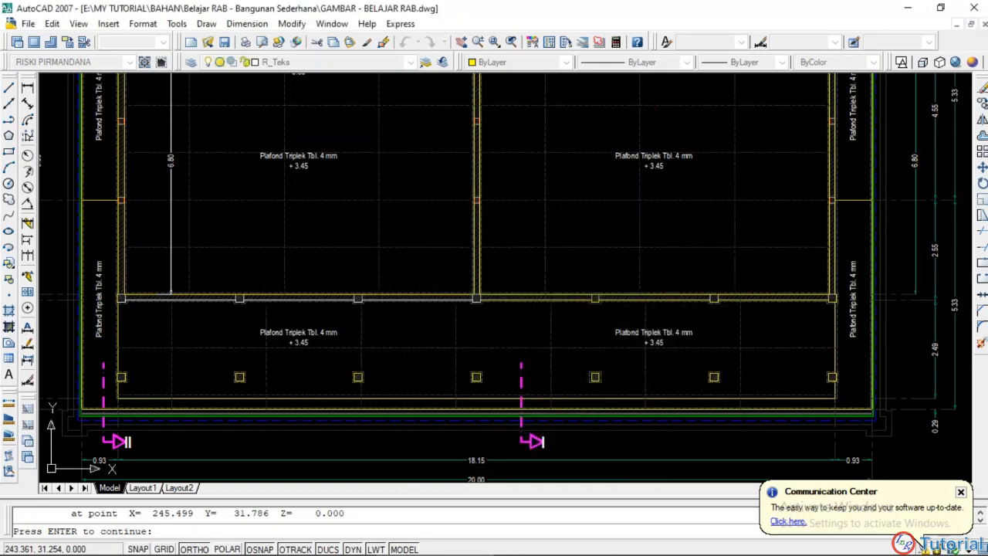
{"action": "key", "text": "Escape"}
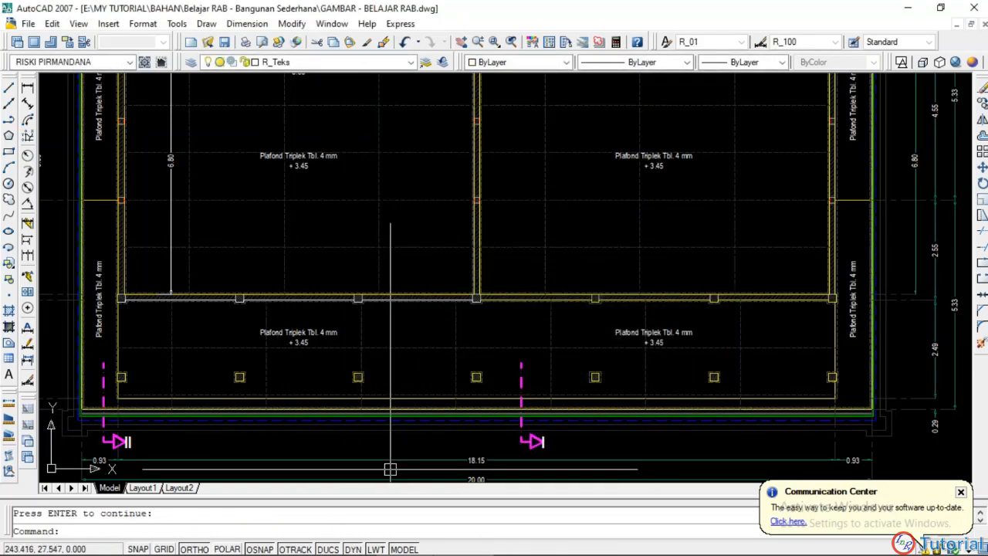
Step: Return to Excel and enter 18,75 as the second Panjang term of Lisprofil Luar / Selasar atau Teras Depan - b
{"action": "mouse_move", "coordinate": [381, 545]}
{"action": "left_click", "coordinate": [323, 542]}
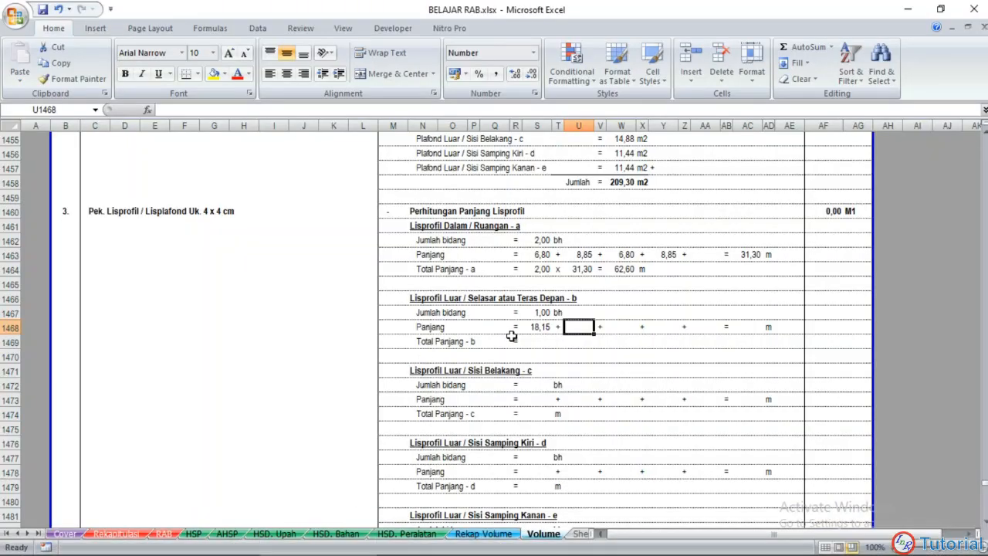
{"action": "type", "text": "18,75"}
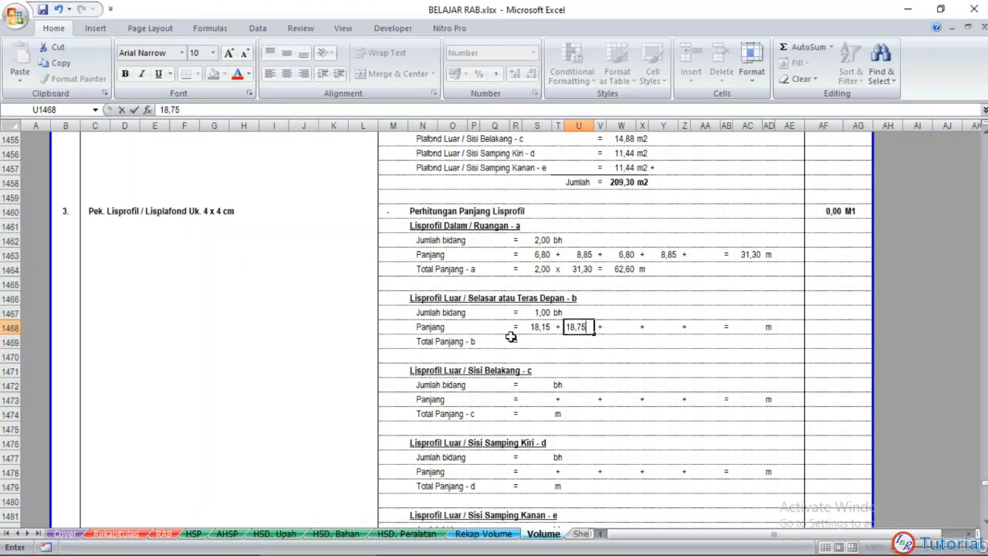
{"action": "key", "text": "Tab"}
Step: Copy the Panjang sum formula from AC1463 into AC1468 for Lisprofil Luar / Selasar atau Teras Depan - b
{"action": "left_click", "coordinate": [751, 254]}
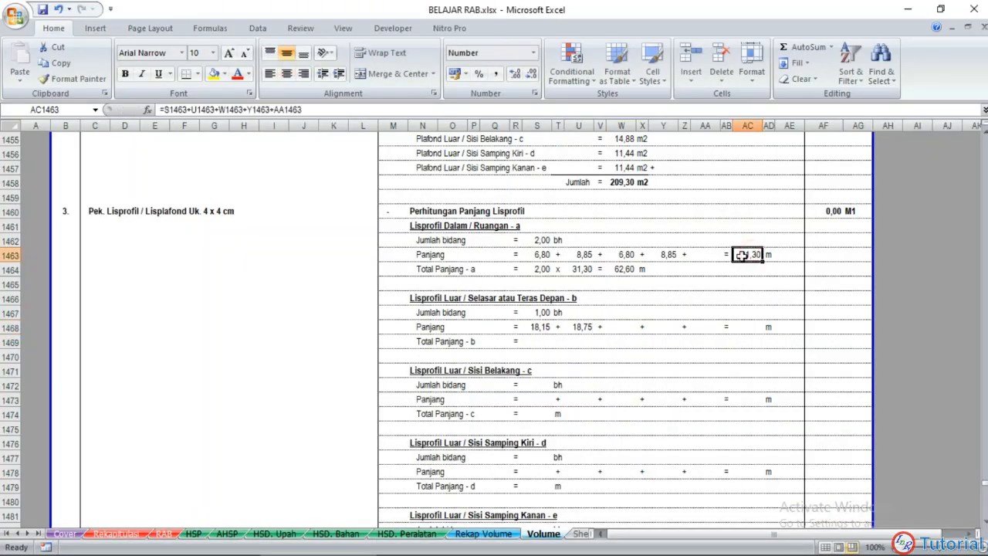
{"action": "key", "text": "ctrl+c"}
{"action": "key", "text": "Down"}
{"action": "key", "text": "Down"}
{"action": "key", "text": "Down"}
{"action": "key", "text": "Down"}
{"action": "key", "text": "Down"}
{"action": "key", "text": "ctrl+v"}
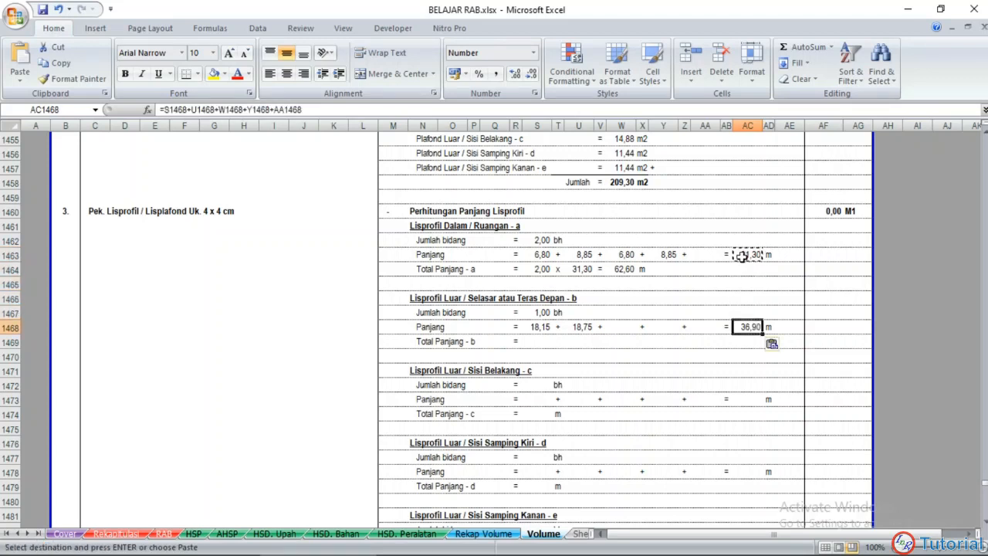
{"action": "key", "text": "Escape"}
Step: Copy the Total Panjang - a calculation in R1464:X1464 to the Total Panjang - b row, starting at R1469
{"action": "left_click", "coordinate": [640, 349]}
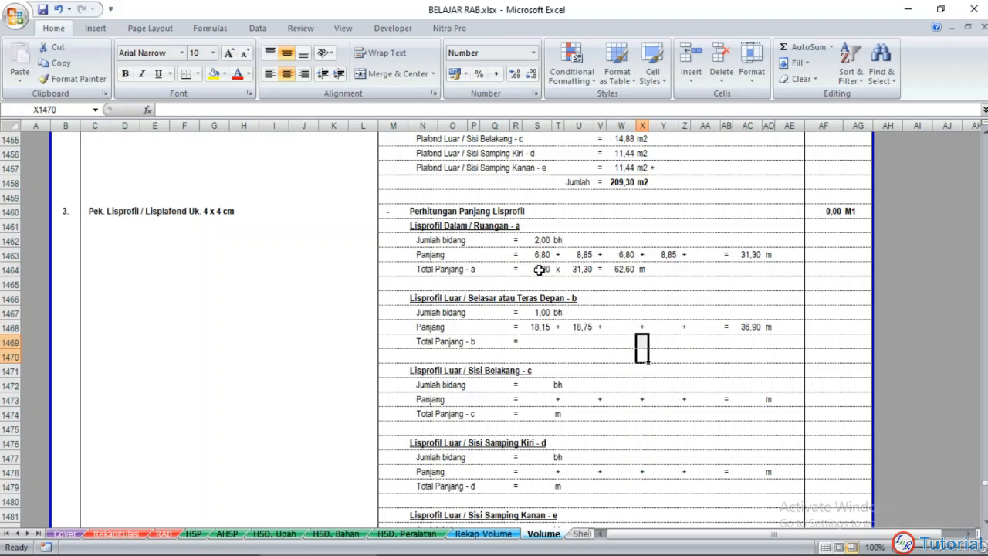
{"action": "left_click_drag", "start_coordinate": [518, 269], "coordinate": [643, 269]}
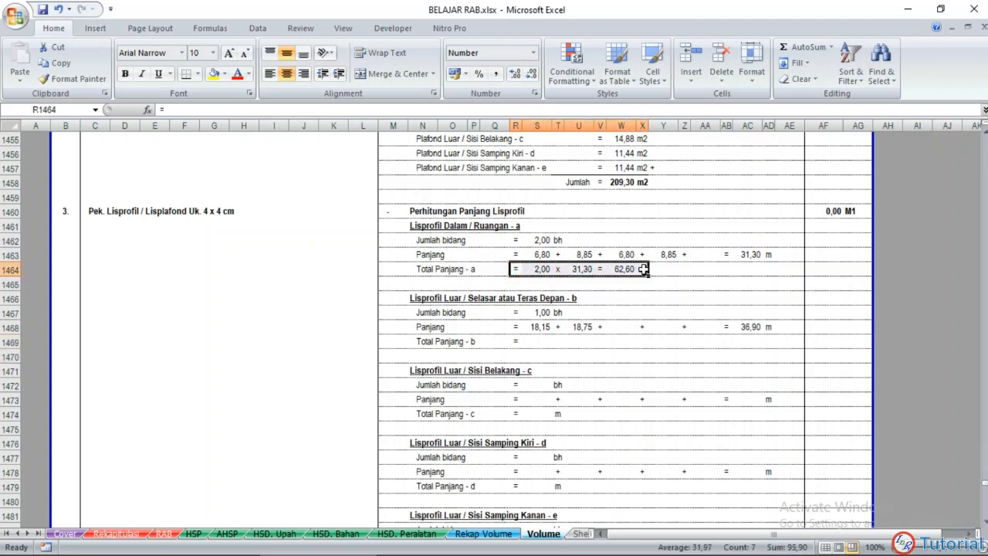
{"action": "key", "text": "ctrl+c"}
{"action": "key", "text": "Down"}
{"action": "key", "text": "Down"}
{"action": "key", "text": "Down"}
{"action": "key", "text": "Down"}
{"action": "key", "text": "Down"}
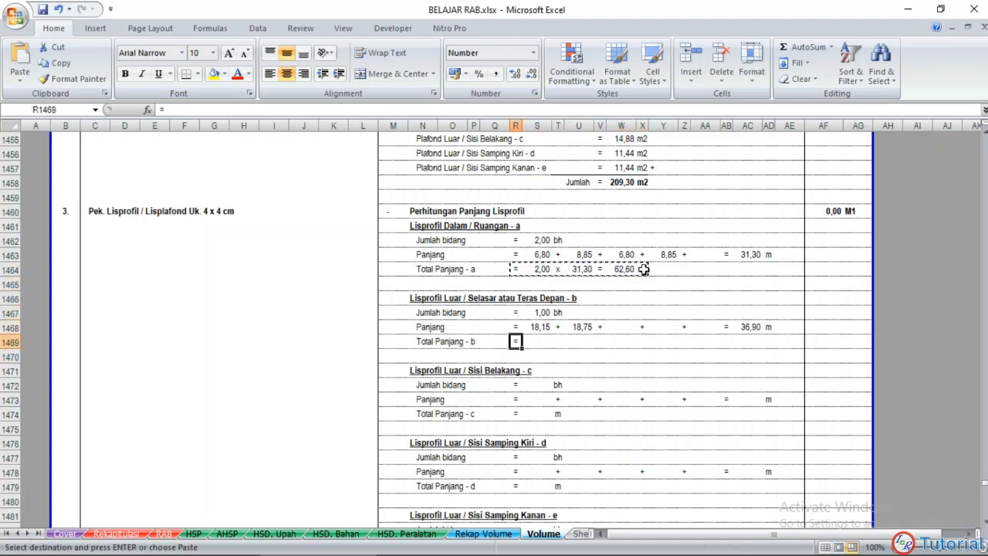
{"action": "key", "text": "ctrl+v"}
{"action": "key", "text": "Escape"}
{"action": "left_click", "coordinate": [622, 360]}
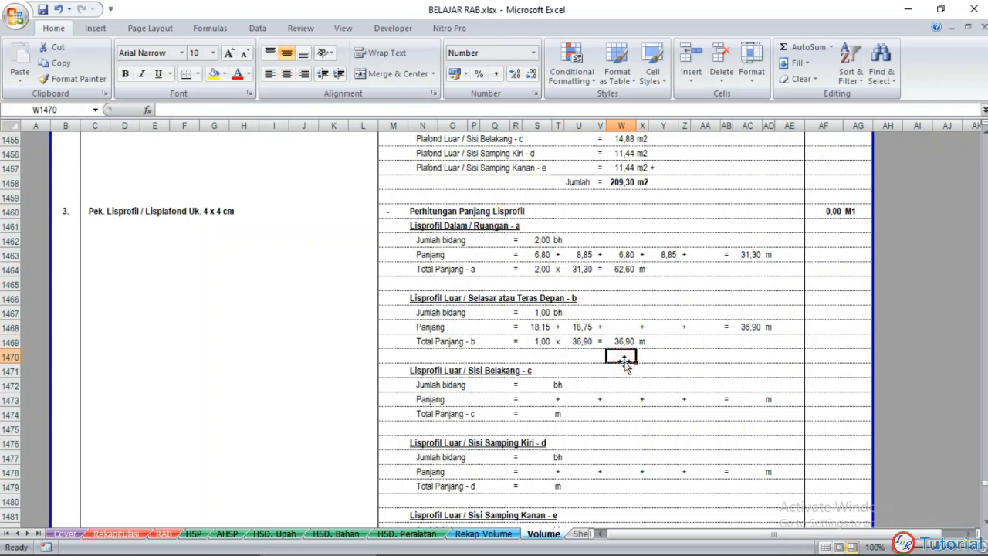
Step: Enter 1 as the Jumlah bidang of Lisprofil Luar / Sisi Belakang - c and clear the unit in T1474
{"action": "scroll", "coordinate": [591, 368], "scroll_direction": "down", "scroll_amount": 2}
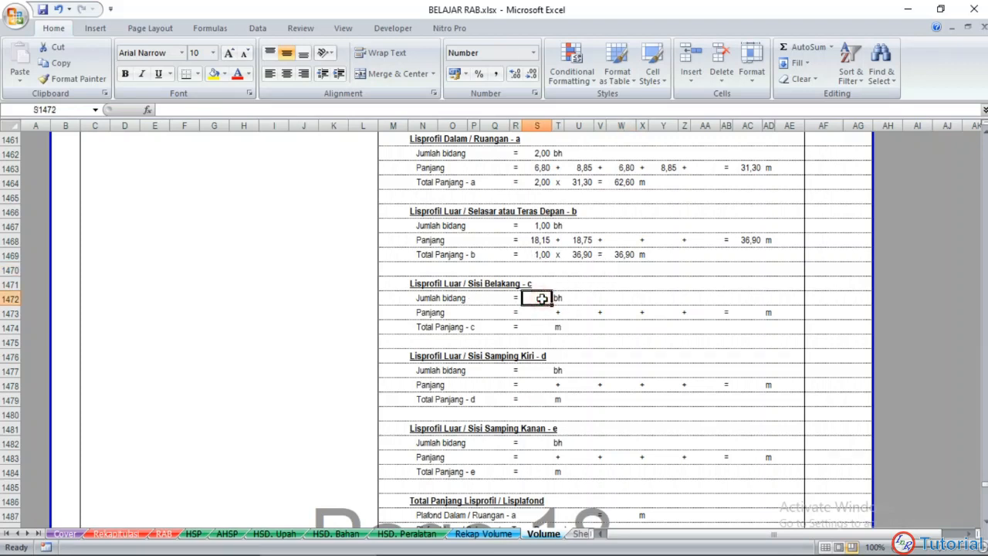
{"action": "type", "text": "1"}
{"action": "key", "text": "Return"}
{"action": "left_click", "coordinate": [559, 327]}
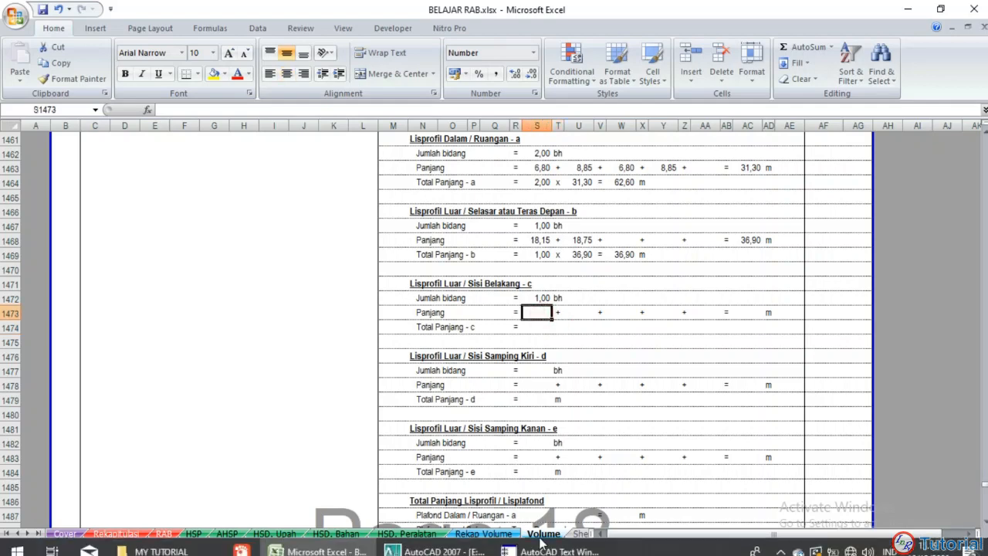
Step: Check the rear dimension in the AutoCAD ceiling plan and enter 18,15 in Excel as the first Panjang term of Lisprofil Luar / Sisi Belakang - c
{"action": "left_click", "coordinate": [436, 540]}
{"action": "scroll", "coordinate": [540, 302], "scroll_direction": "down", "scroll_amount": 5}
{"action": "scroll", "coordinate": [201, 250], "scroll_direction": "up", "scroll_amount": 8}
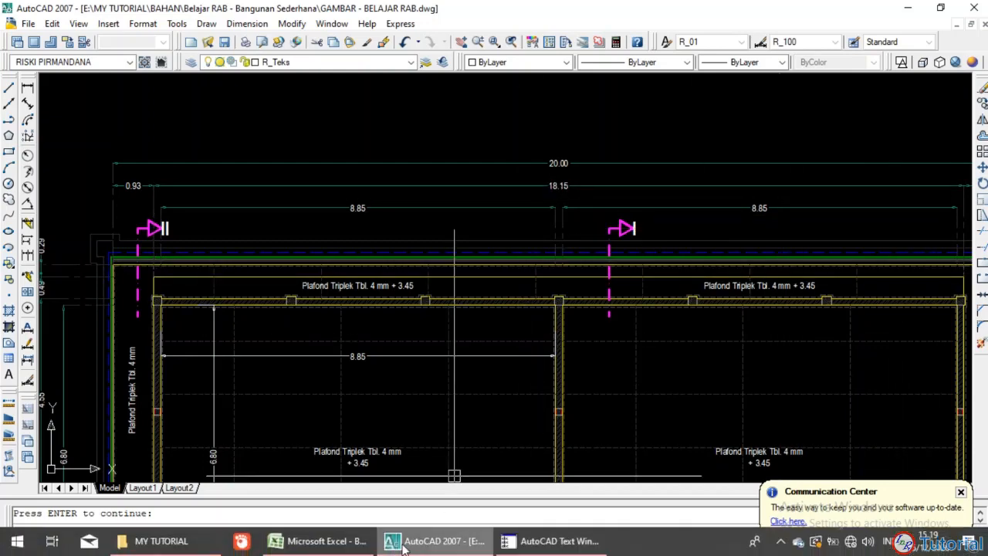
{"action": "left_click", "coordinate": [316, 547]}
{"action": "type", "text": "18"}
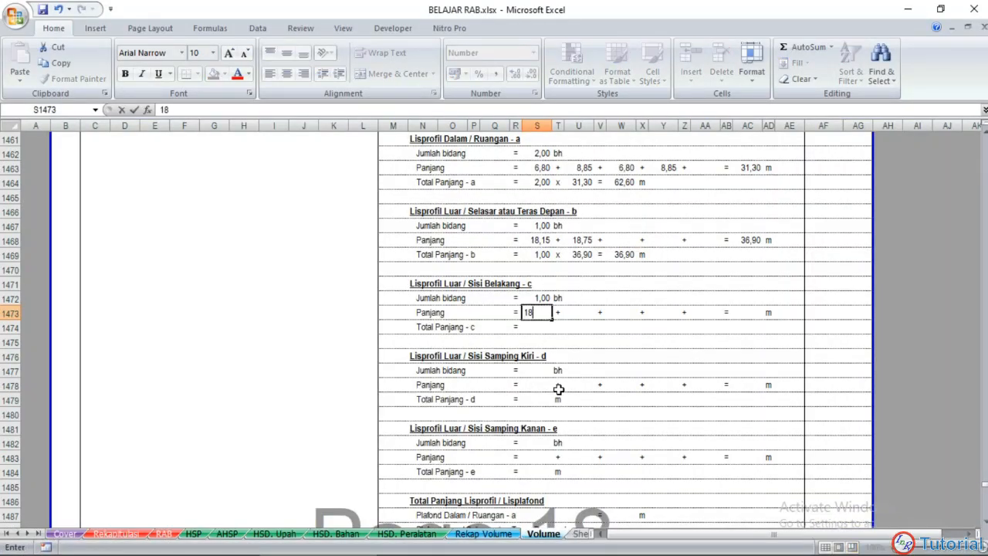
{"action": "key", "text": "Right"}
{"action": "key", "text": "Right"}
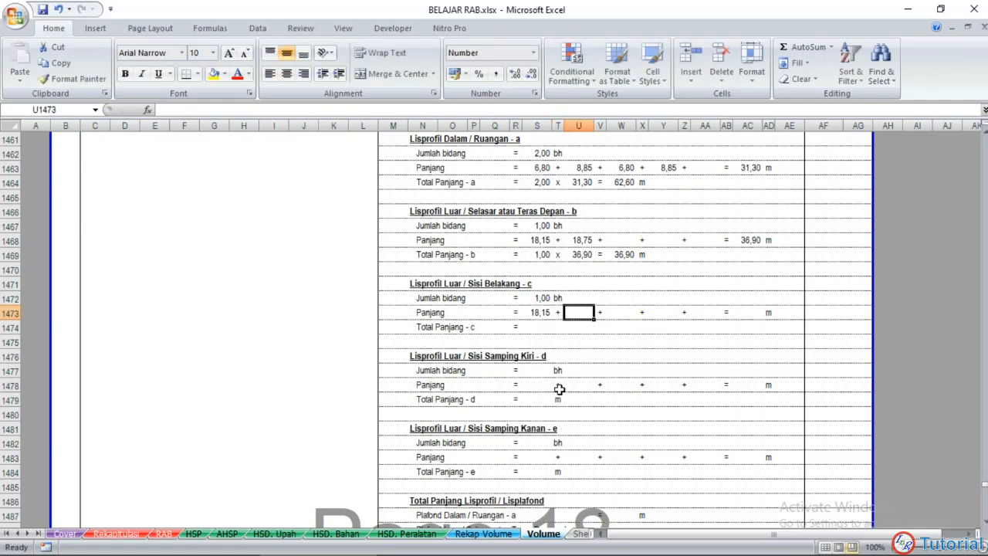
Step: In AutoCAD, list the properties of the ceiling polyline running along the building's rear wall to read its length
{"action": "left_click", "coordinate": [557, 543]}
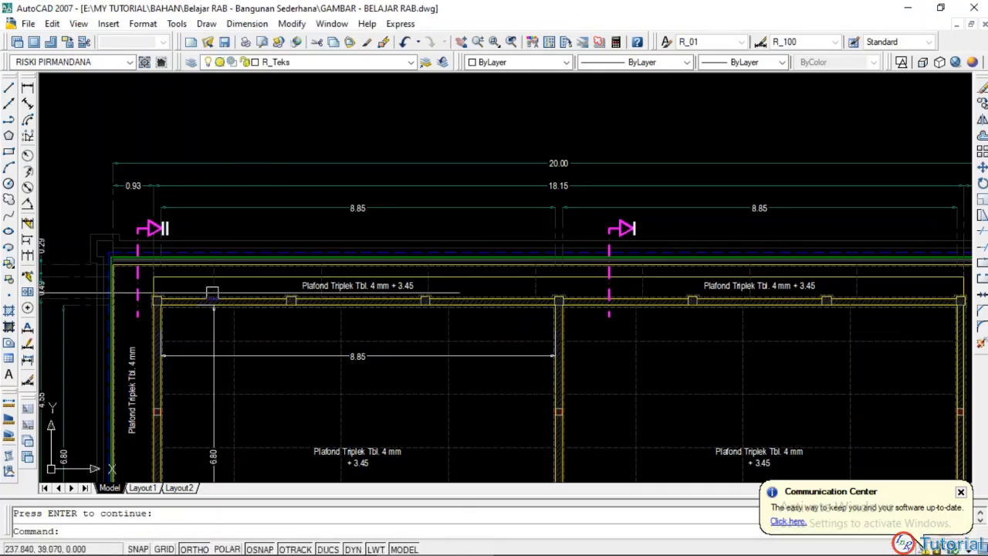
{"action": "scroll", "coordinate": [802, 291], "scroll_direction": "up", "scroll_amount": 3}
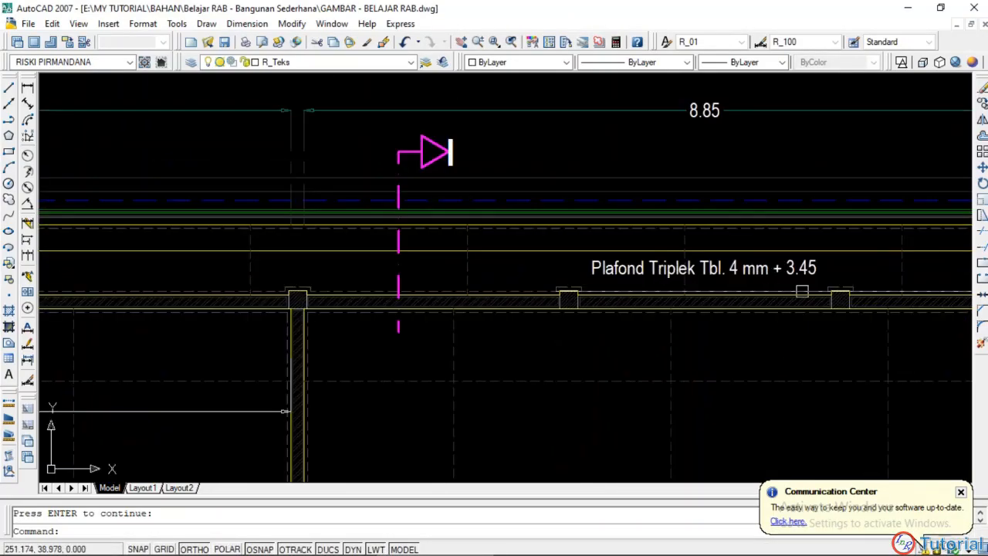
{"action": "scroll", "coordinate": [802, 291], "scroll_direction": "up", "scroll_amount": 2}
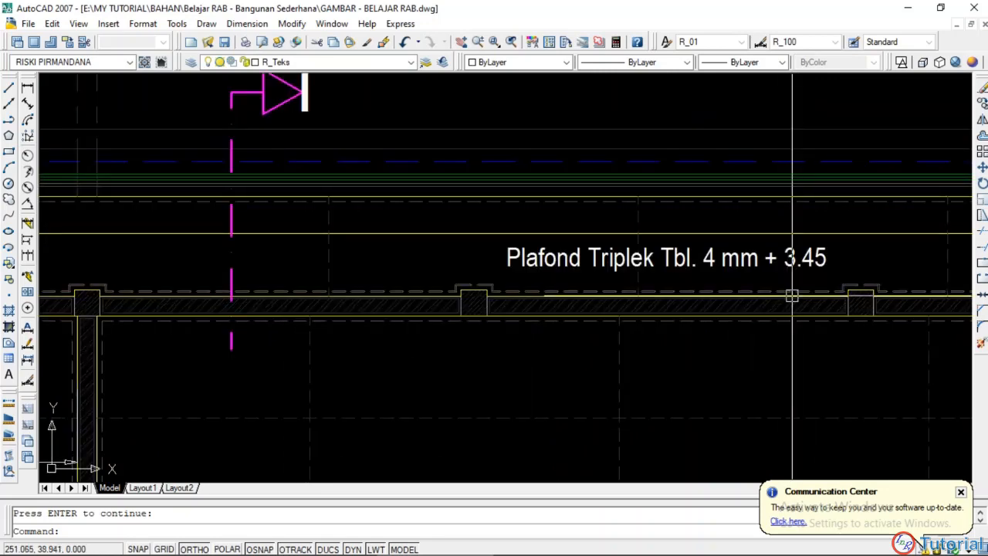
{"action": "scroll", "coordinate": [792, 296], "scroll_direction": "up", "scroll_amount": 2}
{"action": "left_click", "coordinate": [789, 288]}
{"action": "scroll", "coordinate": [753, 301], "scroll_direction": "down", "scroll_amount": 5}
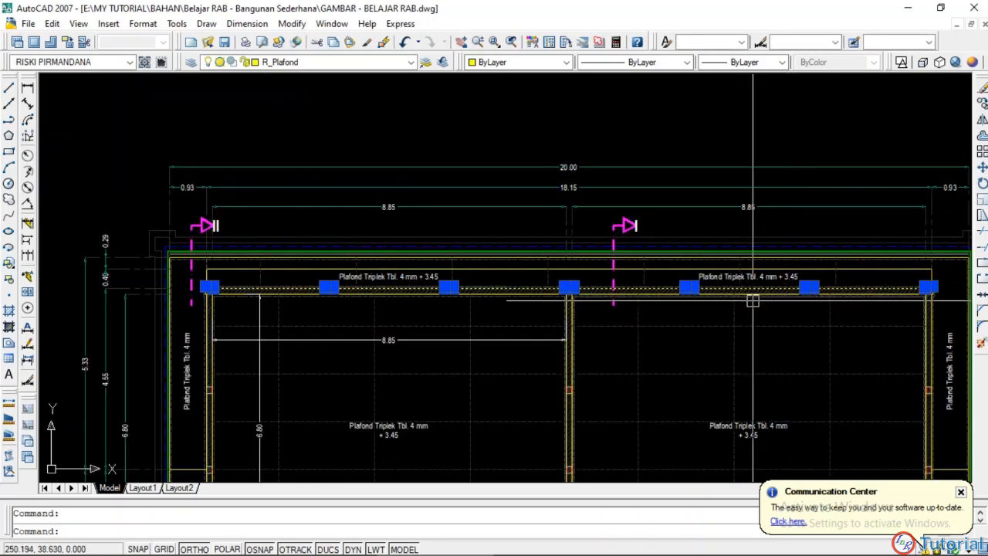
{"action": "type", "text": "li"}
{"action": "key", "text": "Return"}
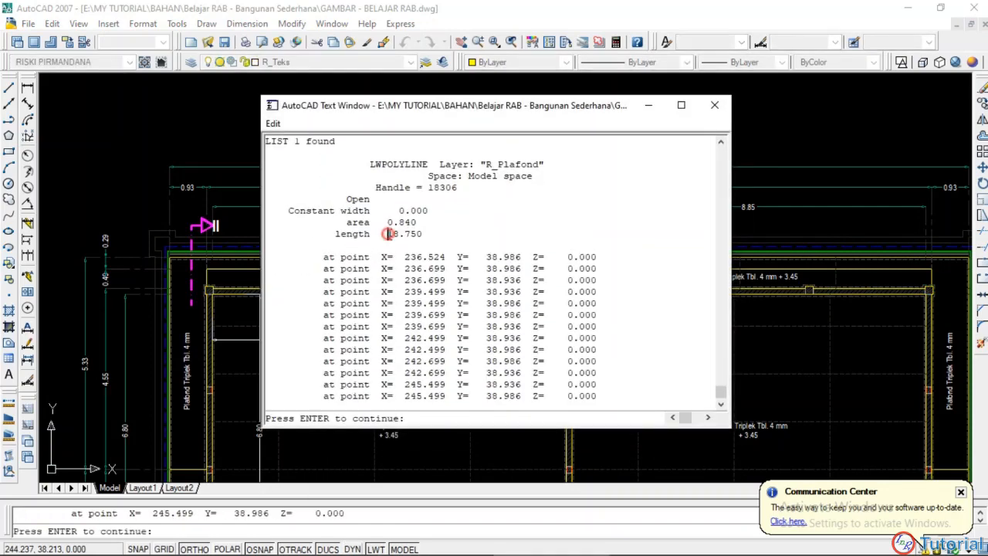
{"action": "left_click", "coordinate": [720, 105]}
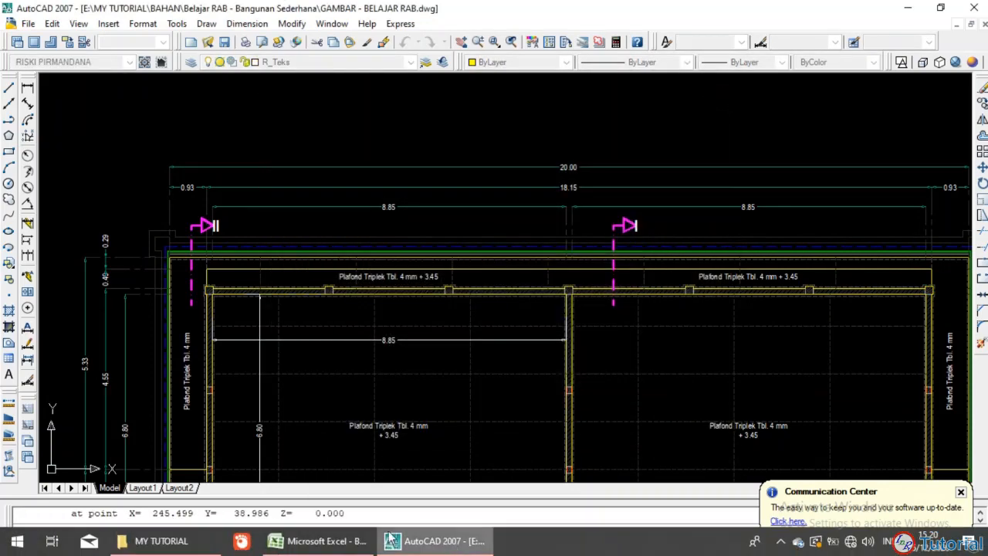
Step: Return to Excel and enter 18,75 as the second Panjang term of Lisprofil Luar / Sisi Belakang - c
{"action": "left_click", "coordinate": [324, 549]}
{"action": "type", "text": "18,75"}
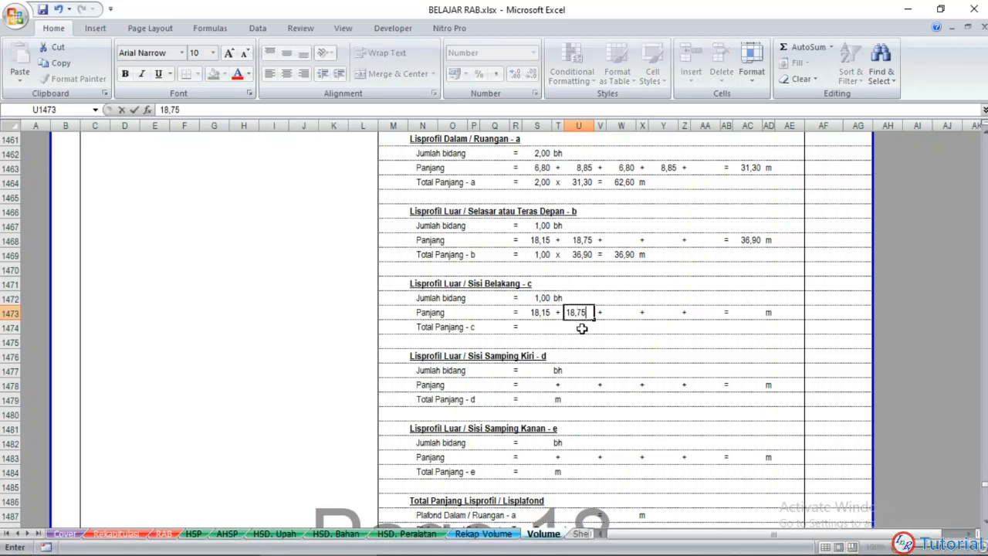
{"action": "key", "text": "Tab"}
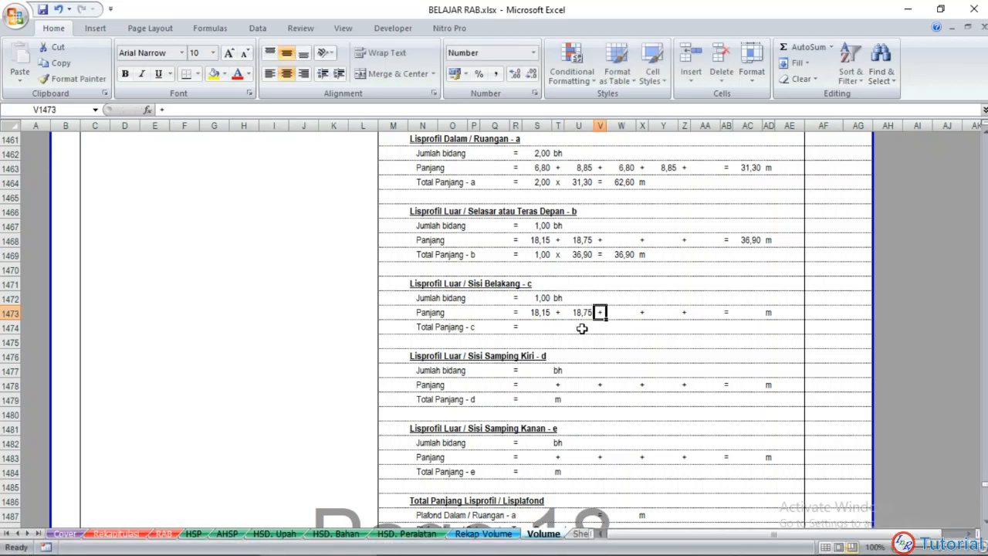
Step: Copy the Panjang sum formula from AC1468 into AC1473 for Lisprofil Luar / Sisi Belakang - c
{"action": "left_click", "coordinate": [749, 241]}
{"action": "key", "text": "ctrl+c"}
{"action": "key", "text": "Down"}
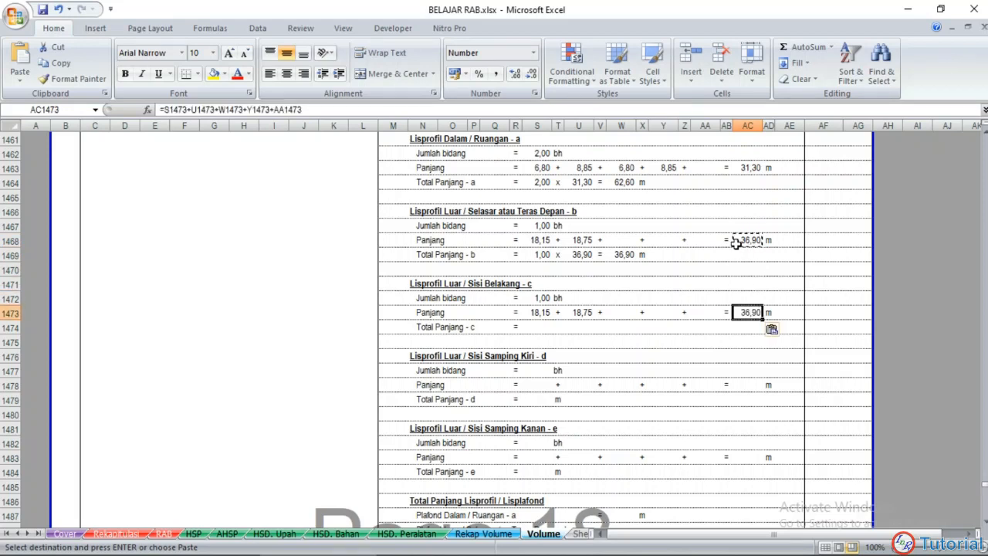
{"action": "left_click", "coordinate": [701, 324]}
{"action": "key", "text": "Escape"}
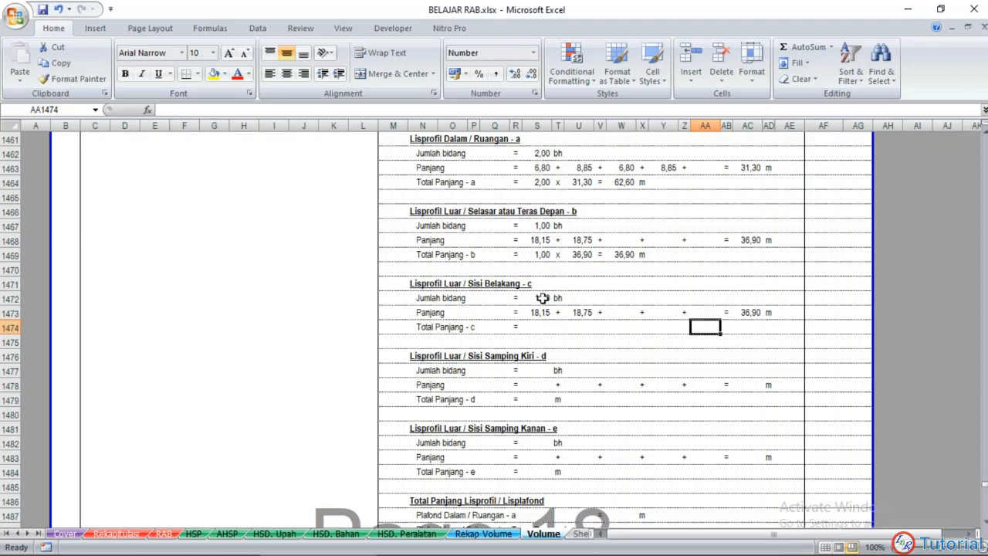
Step: Copy the Total Panjang - b calculation in R1469:X1469 to the Total Panjang - c row, starting at R1474
{"action": "left_click_drag", "start_coordinate": [514, 254], "coordinate": [642, 255]}
{"action": "key", "text": "ctrl+c"}
{"action": "key", "text": "Down"}
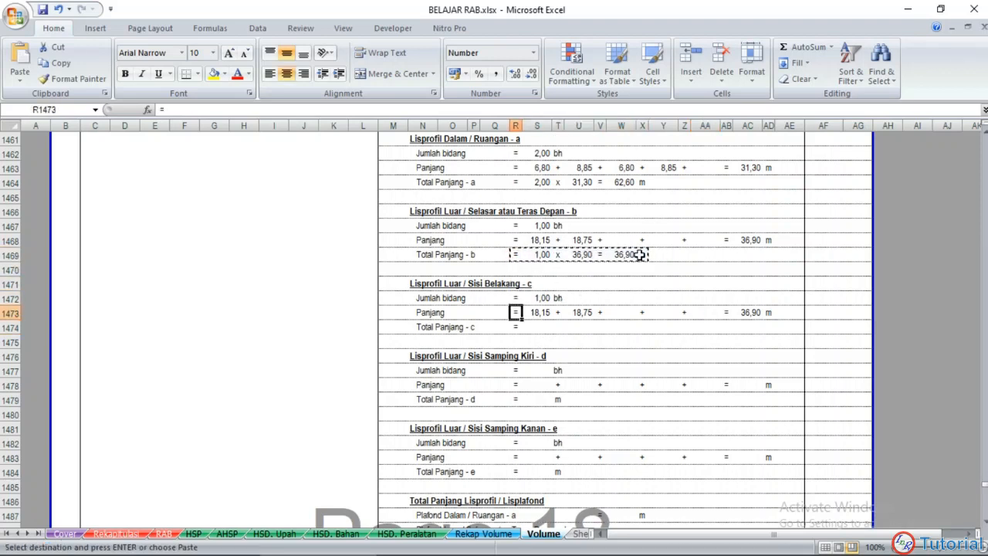
{"action": "key", "text": "Return"}
{"action": "left_click", "coordinate": [629, 255]}
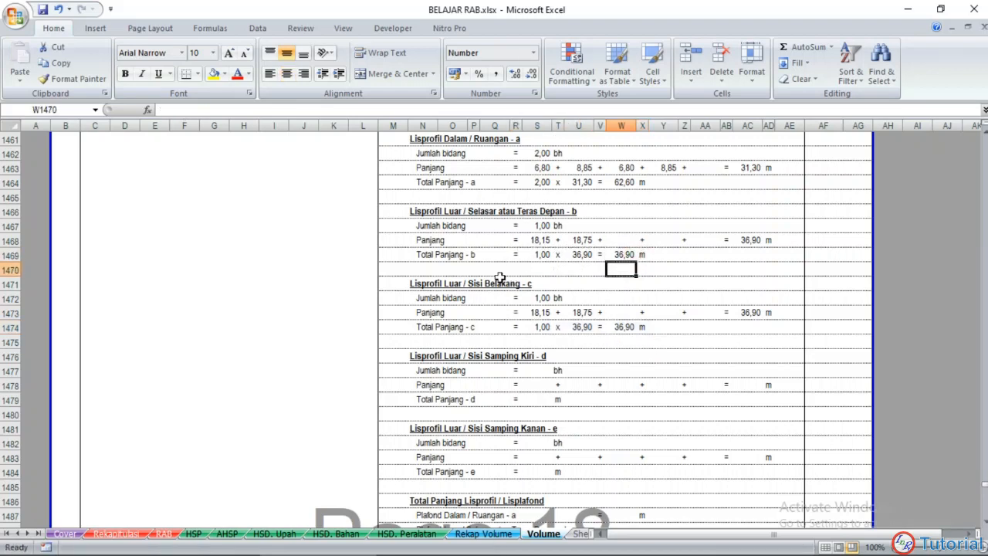
Step: Switch to AutoCAD and examine the freestanding columns along the front terrace of the ceiling plan
{"action": "left_click", "coordinate": [562, 540]}
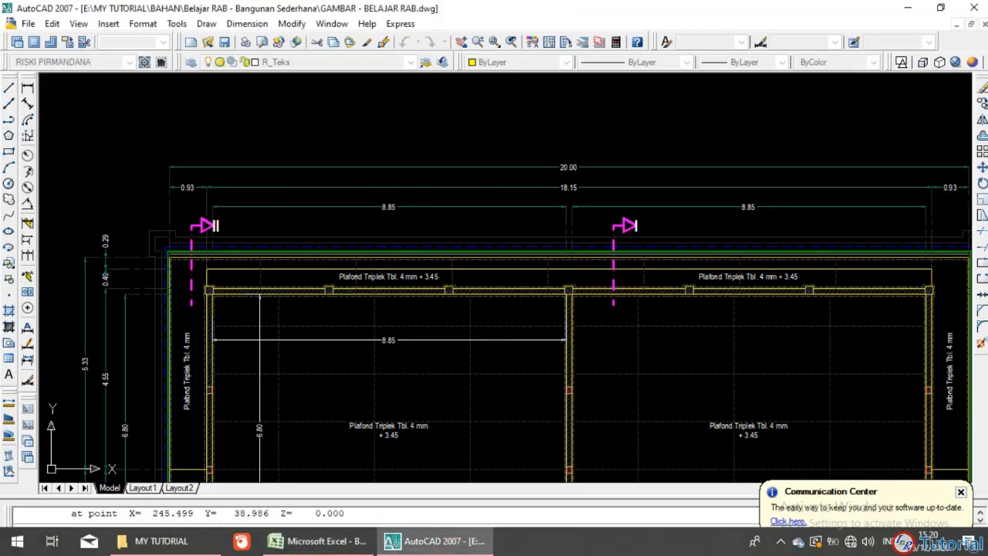
{"action": "key", "text": "Return"}
{"action": "scroll", "coordinate": [354, 349], "scroll_direction": "up", "scroll_amount": 3}
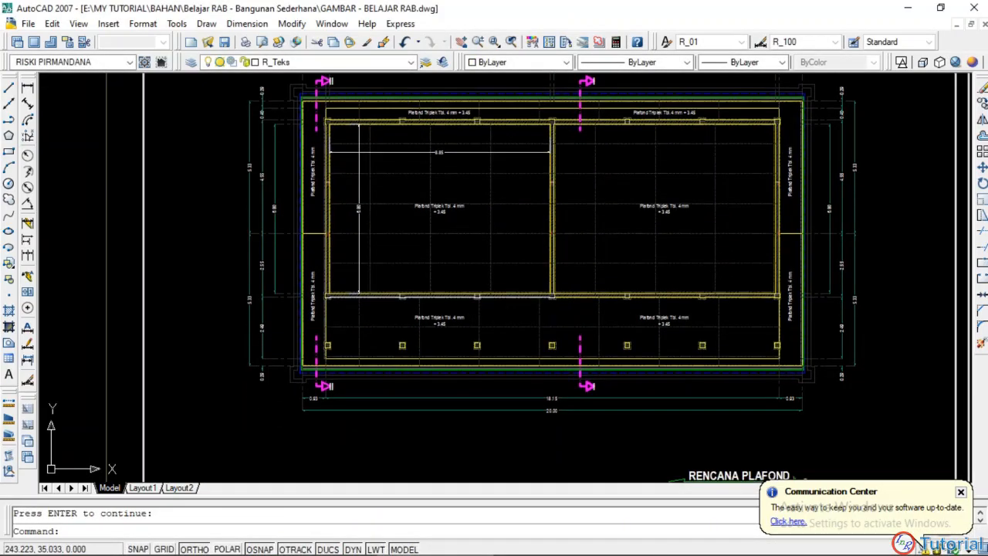
{"action": "middle_click_drag", "start_coordinate": [354, 348], "coordinate": [404, 337]}
{"action": "scroll", "coordinate": [419, 315], "scroll_direction": "up", "scroll_amount": 3}
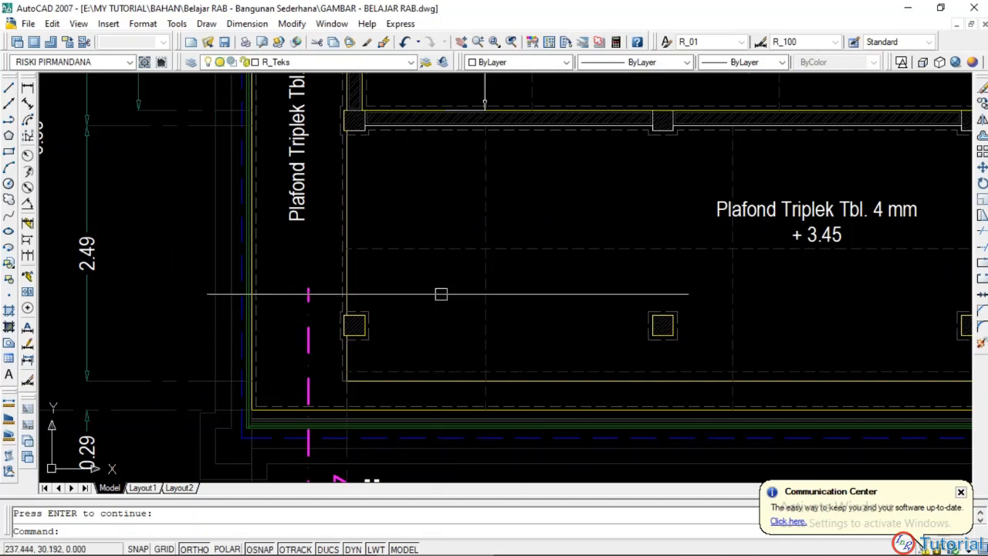
{"action": "middle_click_drag", "start_coordinate": [624, 325], "coordinate": [537, 328]}
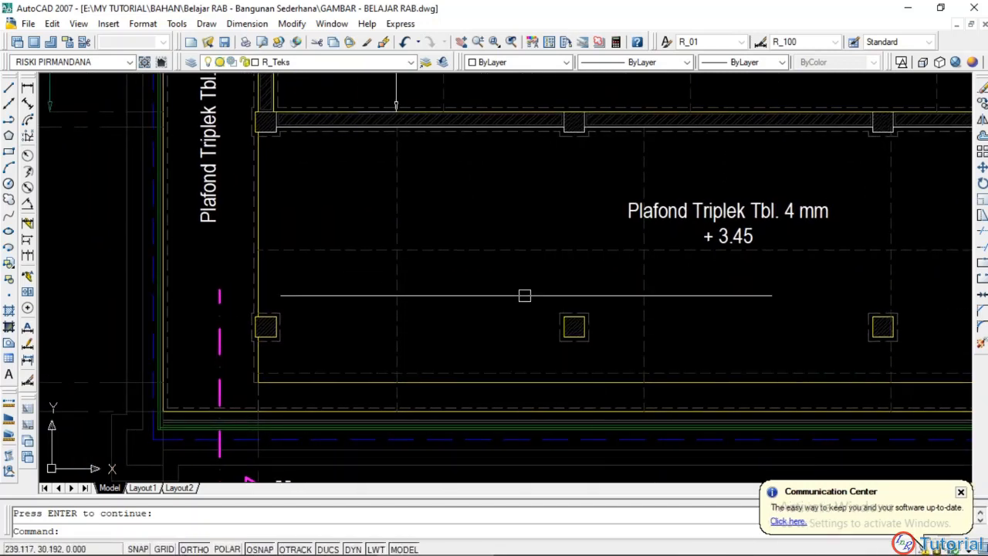
{"action": "middle_click_drag", "start_coordinate": [428, 315], "coordinate": [572, 290]}
{"action": "scroll", "coordinate": [413, 282], "scroll_direction": "up", "scroll_amount": 2}
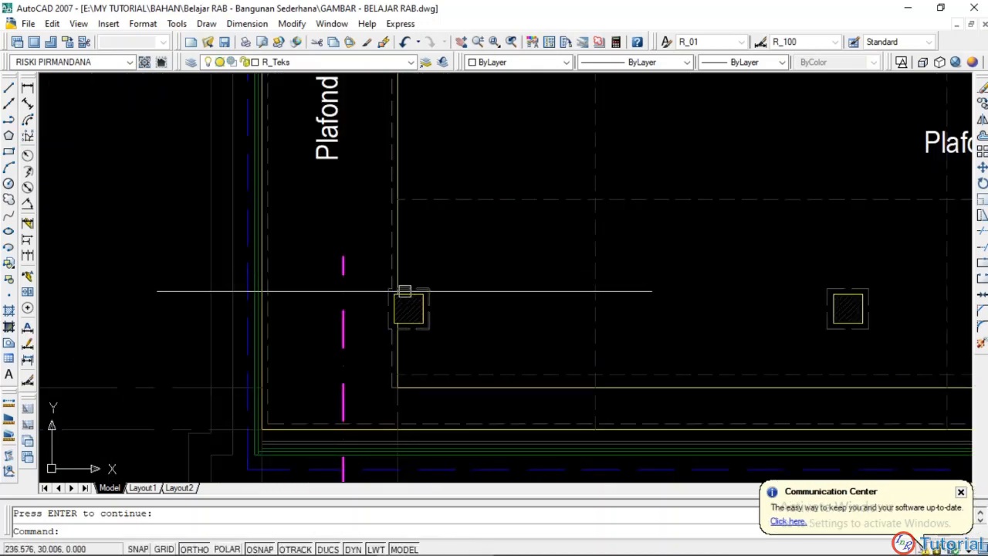
{"action": "left_click", "coordinate": [410, 288]}
{"action": "key", "text": "Escape"}
{"action": "scroll", "coordinate": [517, 293], "scroll_direction": "down", "scroll_amount": 2}
{"action": "middle_click_drag", "start_coordinate": [512, 294], "coordinate": [377, 295]}
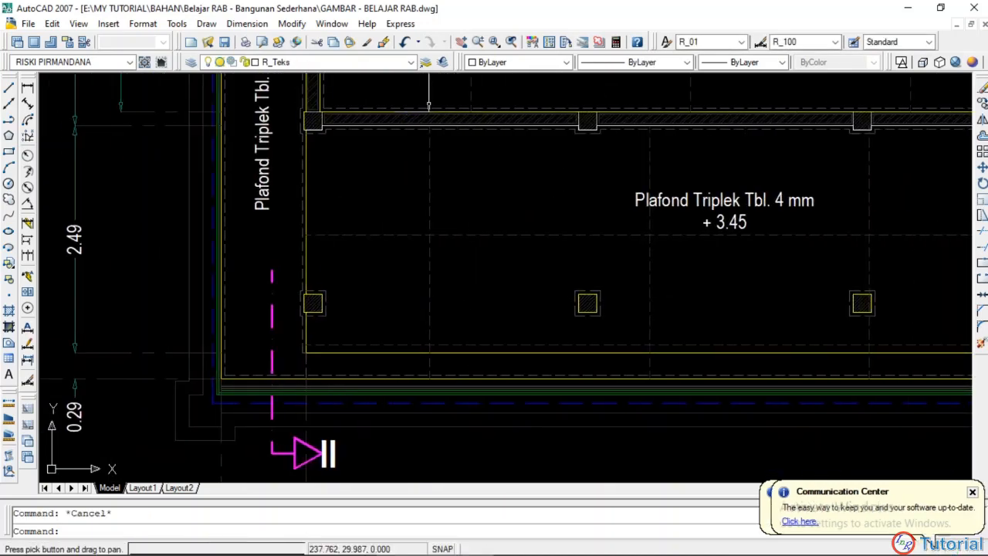
{"action": "scroll", "coordinate": [587, 294], "scroll_direction": "up", "scroll_amount": 3}
{"action": "left_click", "coordinate": [566, 287]}
{"action": "type", "text": "1"}
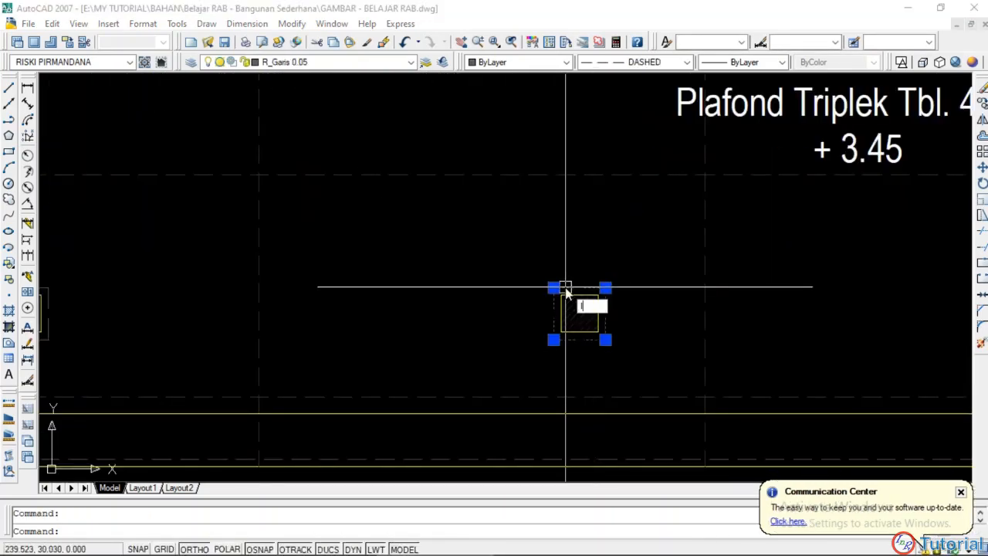
{"action": "key", "text": "Escape"}
{"action": "left_click", "coordinate": [578, 292]}
{"action": "key", "text": "Escape"}
Step: List the properties of the yellow outline around a front terrace column to read its perimeter
{"action": "scroll", "coordinate": [573, 298], "scroll_direction": "up", "scroll_amount": 2}
{"action": "scroll", "coordinate": [572, 298], "scroll_direction": "up", "scroll_amount": 2}
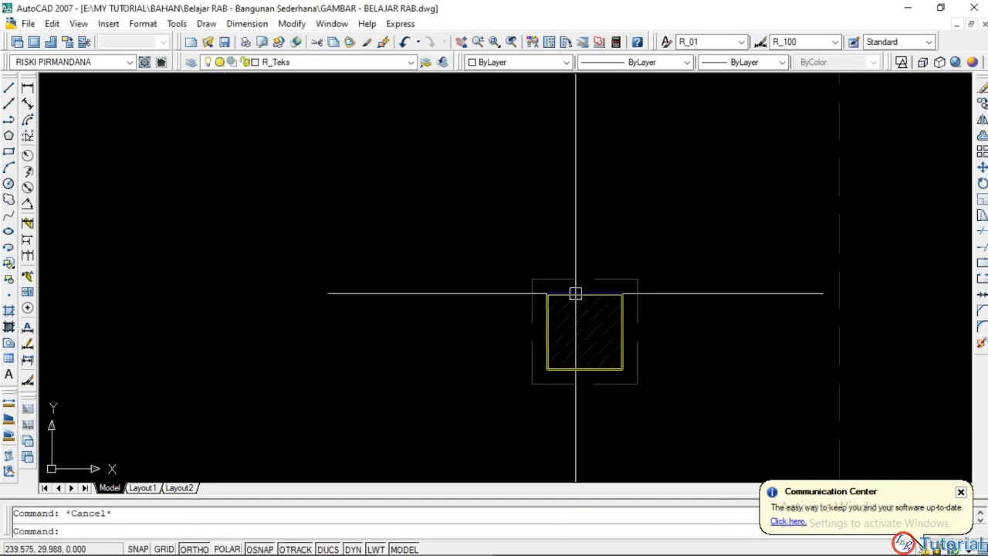
{"action": "left_click", "coordinate": [575, 293]}
{"action": "type", "text": "li"}
{"action": "key", "text": "Return"}
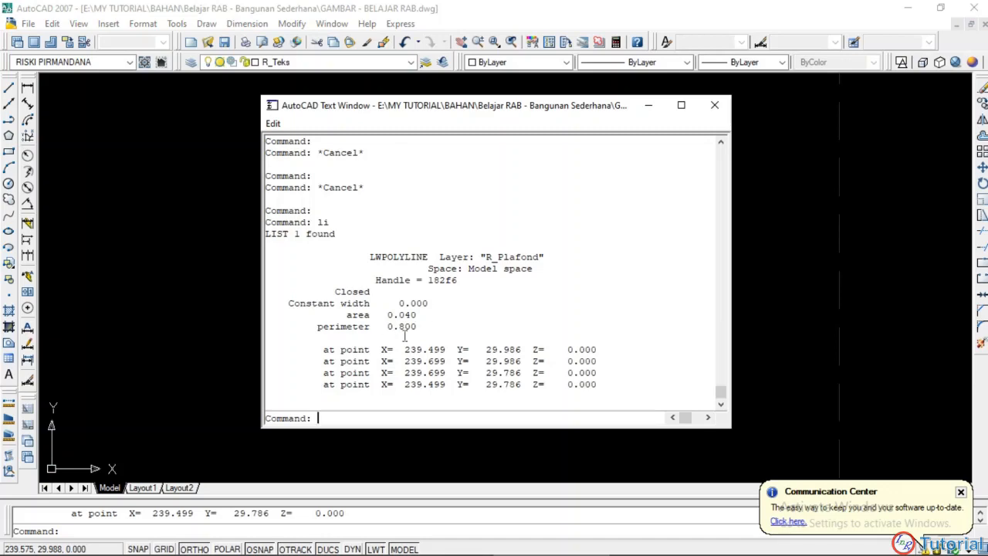
{"action": "left_click", "coordinate": [714, 105]}
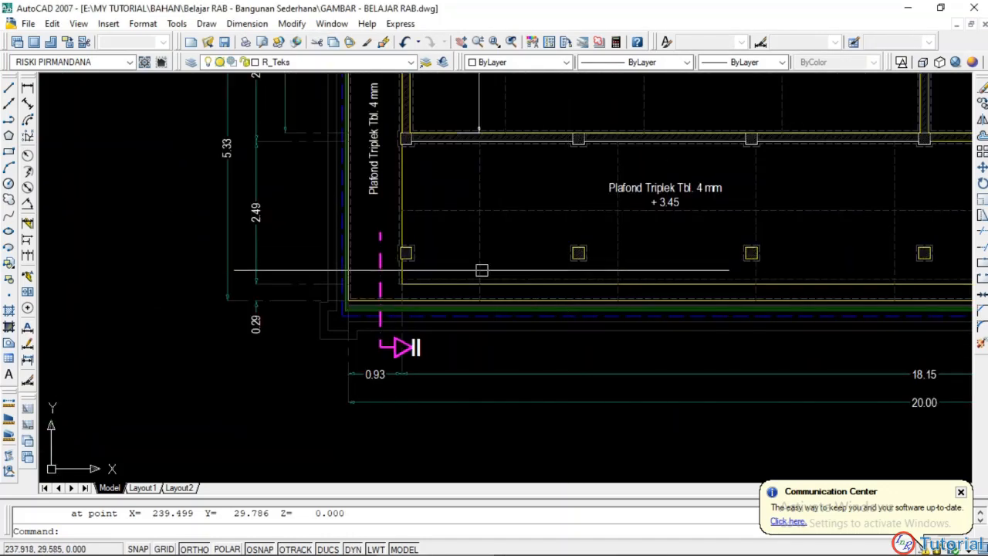
Step: Check the row of front terrace columns and enter =0,8*7 in Excel as the third Panjang term of Lisprofil Luar / Selasar atau Teras Depan - b
{"action": "middle_click_drag", "start_coordinate": [672, 258], "coordinate": [574, 258]}
{"action": "scroll", "coordinate": [574, 258], "scroll_direction": "down", "scroll_amount": 2}
{"action": "scroll", "coordinate": [566, 256], "scroll_direction": "down", "scroll_amount": 2}
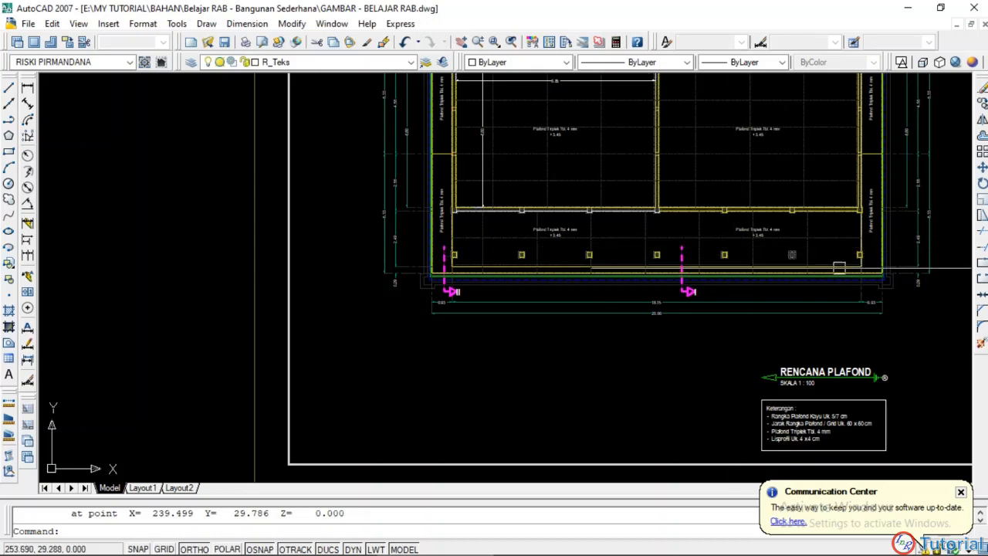
{"action": "left_click", "coordinate": [316, 549]}
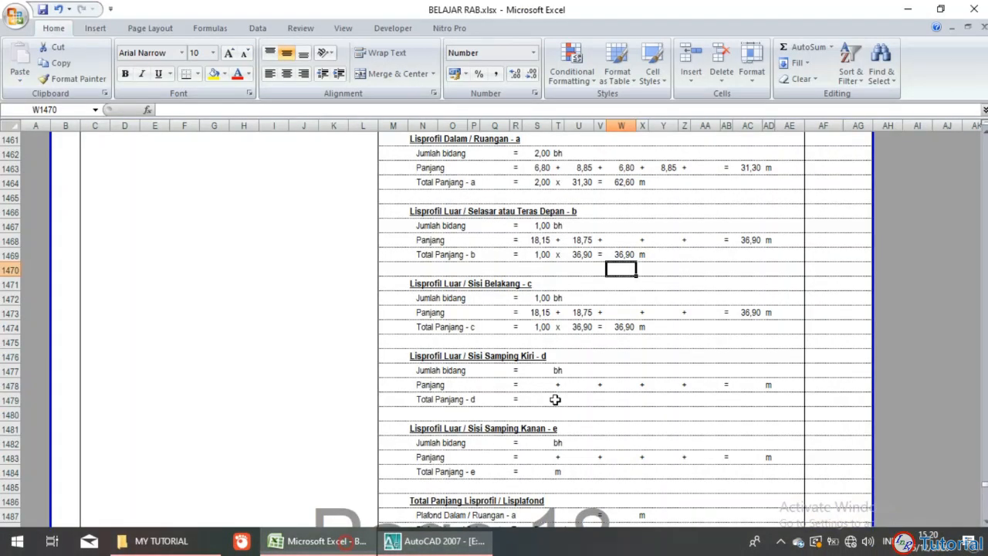
{"action": "left_click", "coordinate": [617, 240]}
{"action": "type", "text": "=0,8"}
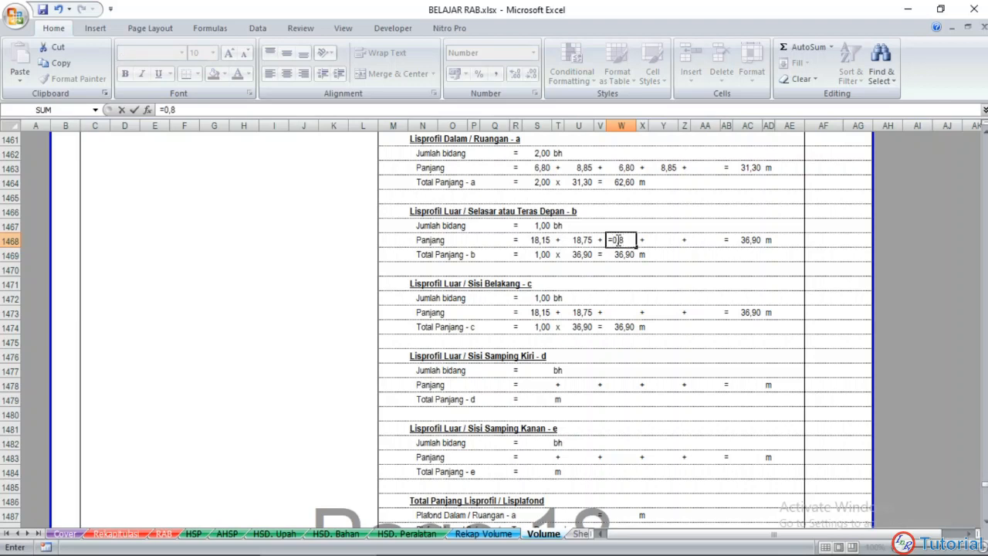
{"action": "type", "text": "*7"}
{"action": "key", "text": "Return"}
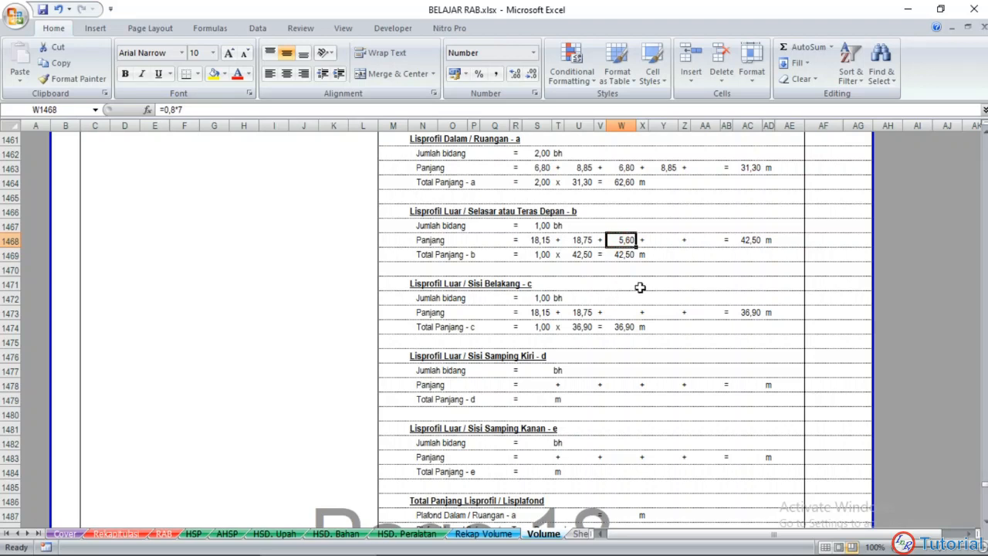
{"action": "left_click", "coordinate": [682, 256]}
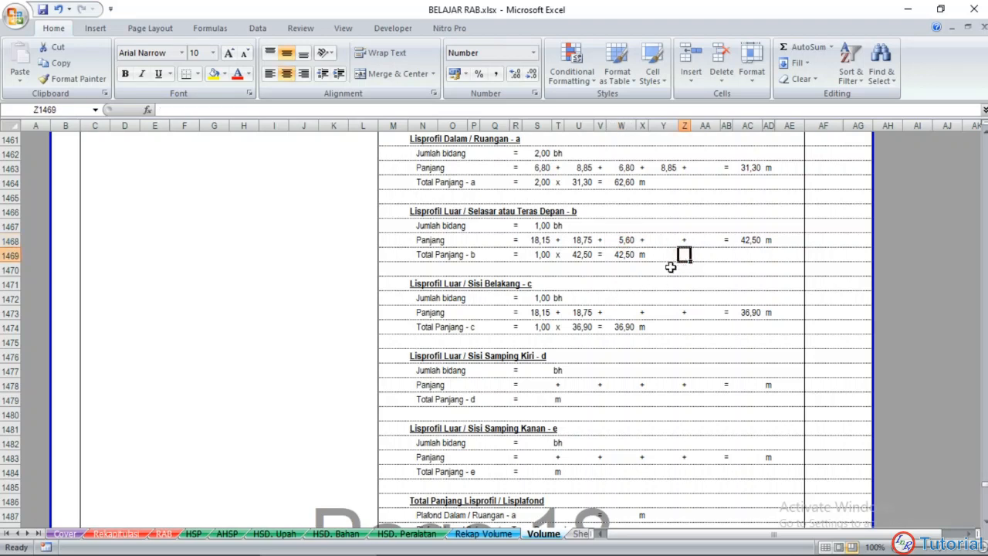
{"action": "scroll", "coordinate": [670, 266], "scroll_direction": "up", "scroll_amount": 3}
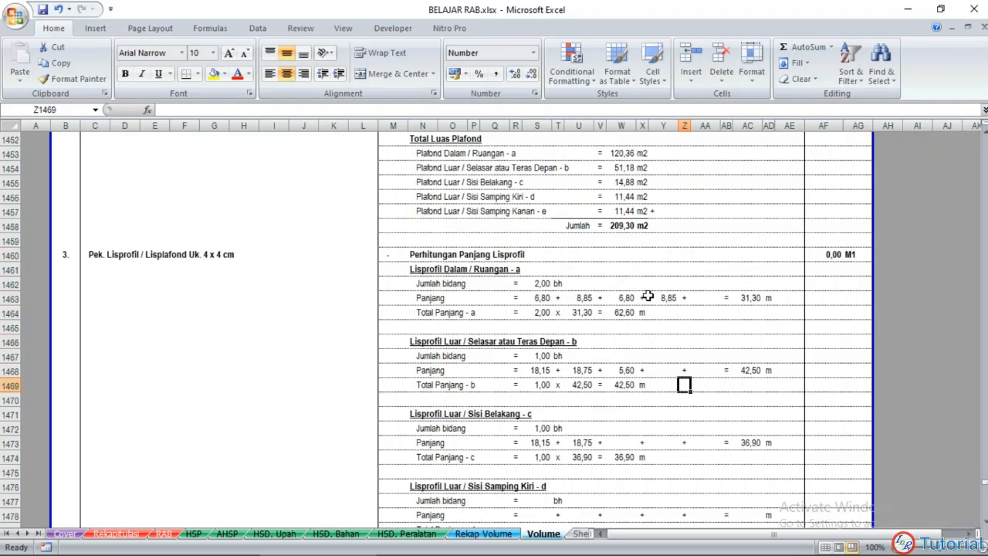
{"action": "scroll", "coordinate": [647, 296], "scroll_direction": "down", "scroll_amount": 2}
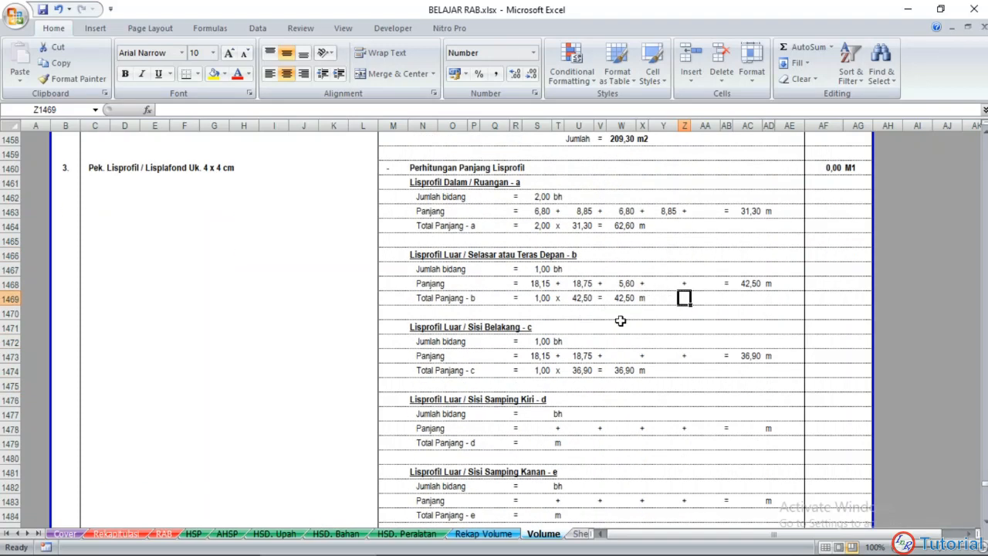
{"action": "scroll", "coordinate": [617, 320], "scroll_direction": "down", "scroll_amount": 1}
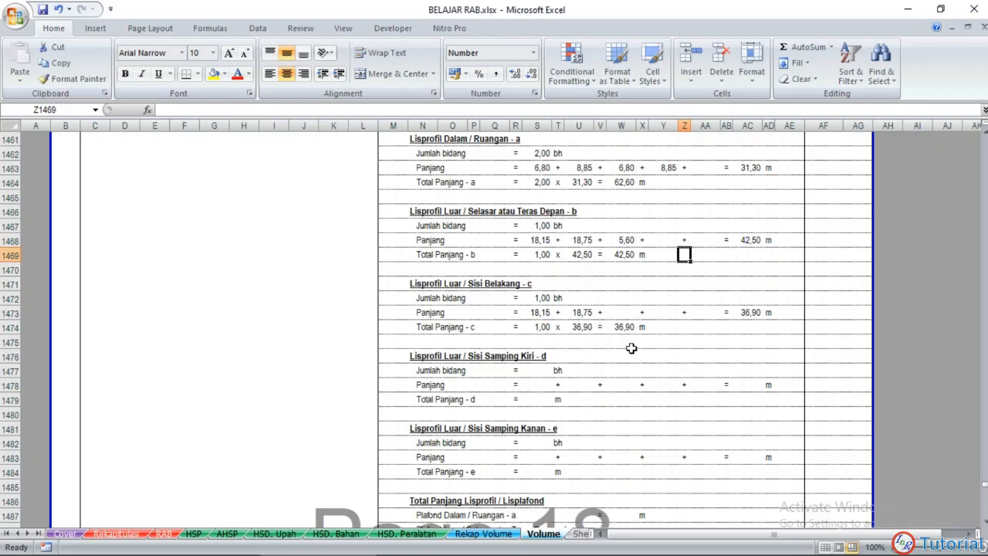
{"action": "scroll", "coordinate": [631, 348], "scroll_direction": "down", "scroll_amount": 2}
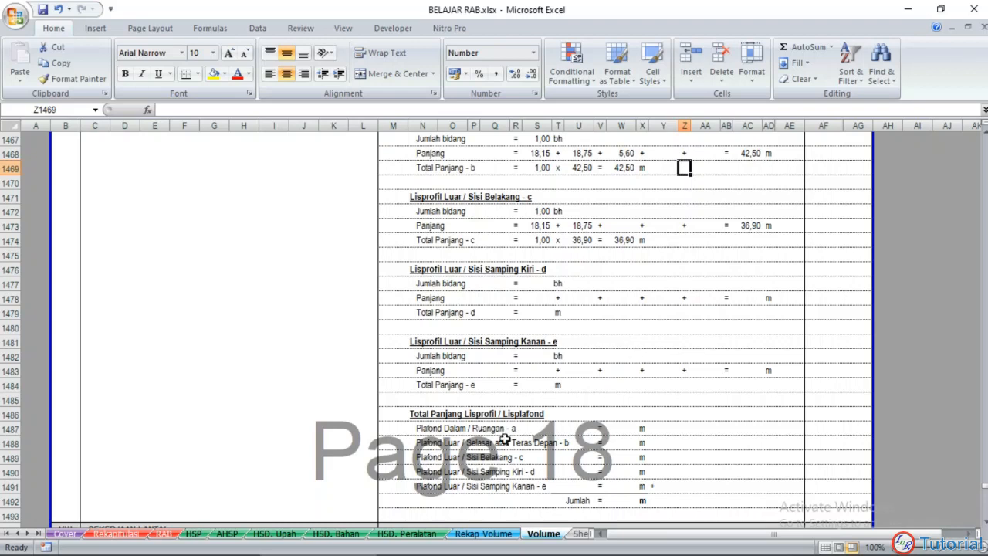
Step: Switch to AutoCAD and examine the sloped ceiling in Detail Plafond (Pot. II - II) between the wall and the ridge
{"action": "left_click", "coordinate": [430, 540]}
{"action": "scroll", "coordinate": [618, 297], "scroll_direction": "down", "scroll_amount": 5}
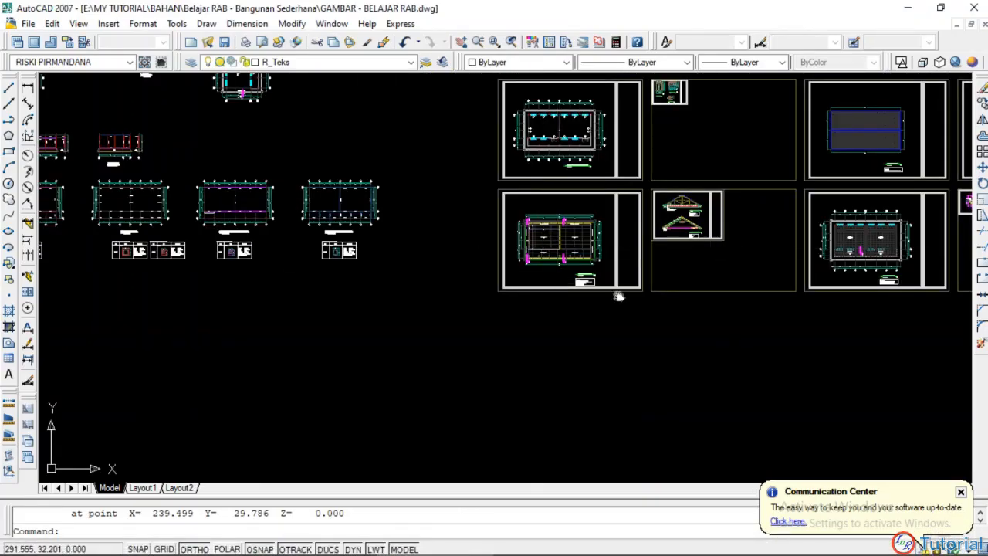
{"action": "middle_click_drag", "start_coordinate": [618, 296], "coordinate": [503, 360]}
{"action": "scroll", "coordinate": [486, 286], "scroll_direction": "up", "scroll_amount": 10}
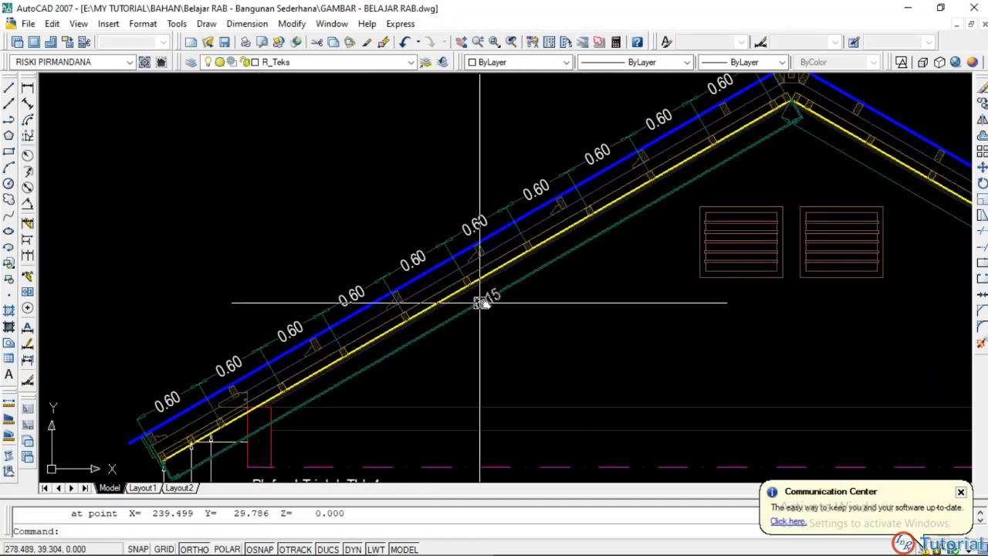
{"action": "middle_click_drag", "start_coordinate": [480, 302], "coordinate": [626, 272]}
{"action": "scroll", "coordinate": [378, 376], "scroll_direction": "up", "scroll_amount": 6}
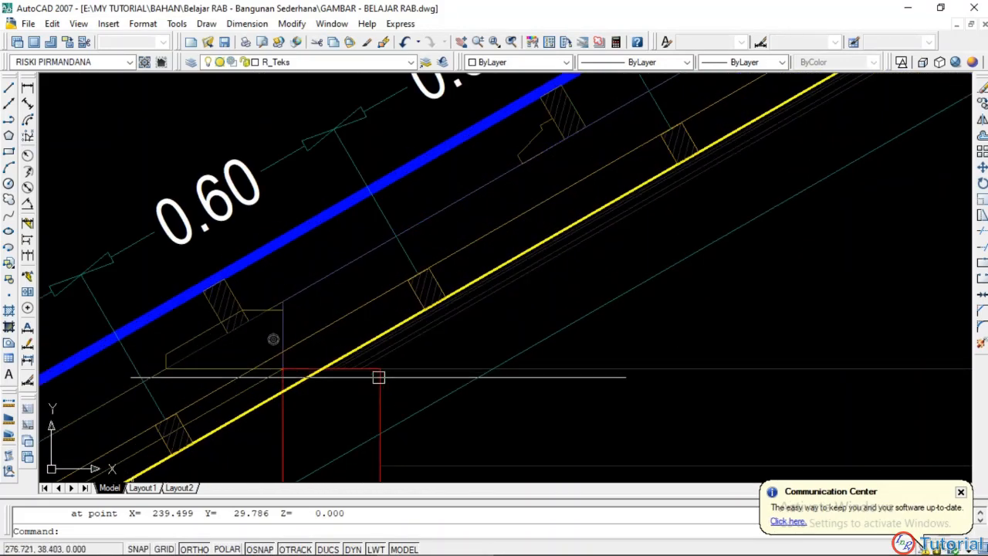
{"action": "scroll", "coordinate": [370, 349], "scroll_direction": "down", "scroll_amount": 4}
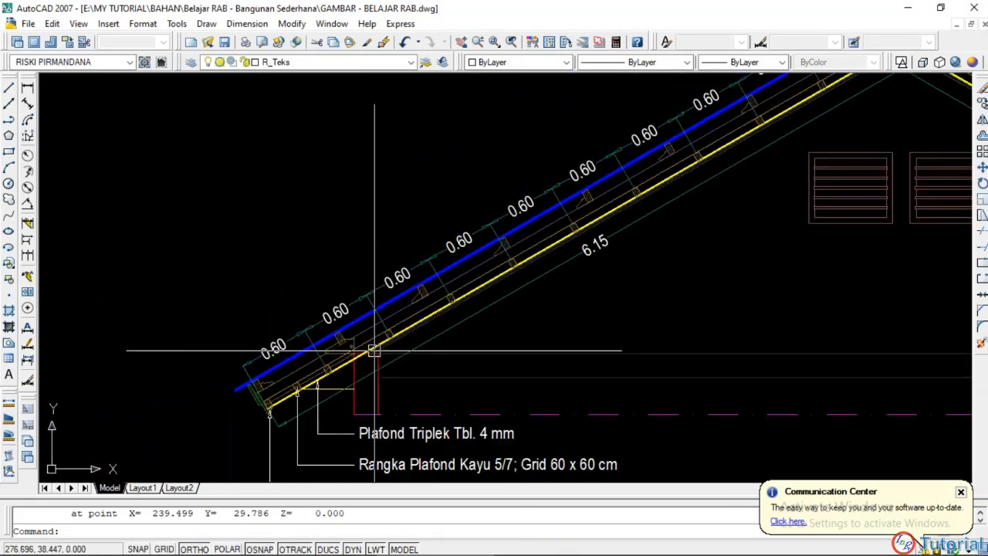
{"action": "scroll", "coordinate": [401, 336], "scroll_direction": "down", "scroll_amount": 3}
{"action": "scroll", "coordinate": [703, 152], "scroll_direction": "up", "scroll_amount": 5}
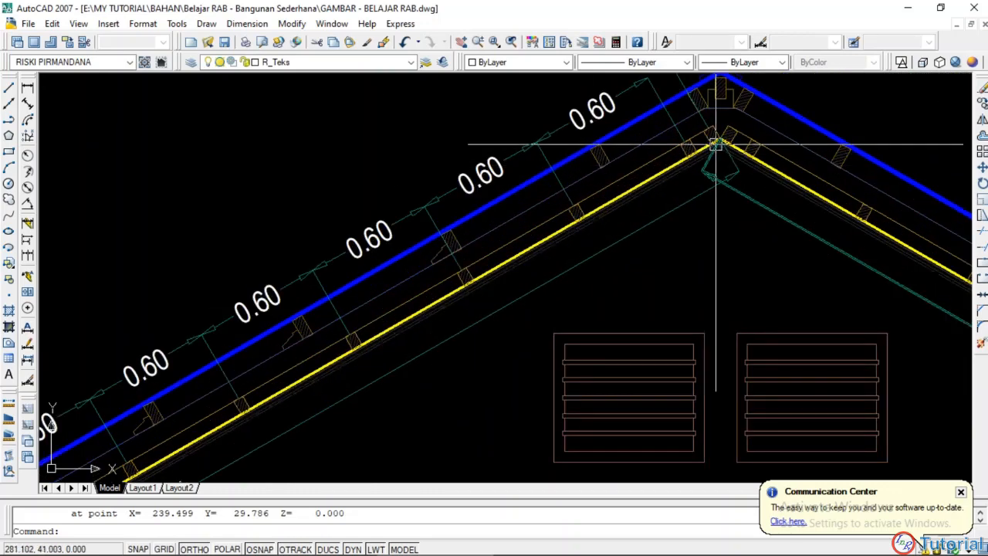
{"action": "scroll", "coordinate": [672, 165], "scroll_direction": "down", "scroll_amount": 3}
{"action": "scroll", "coordinate": [348, 355], "scroll_direction": "up", "scroll_amount": 3}
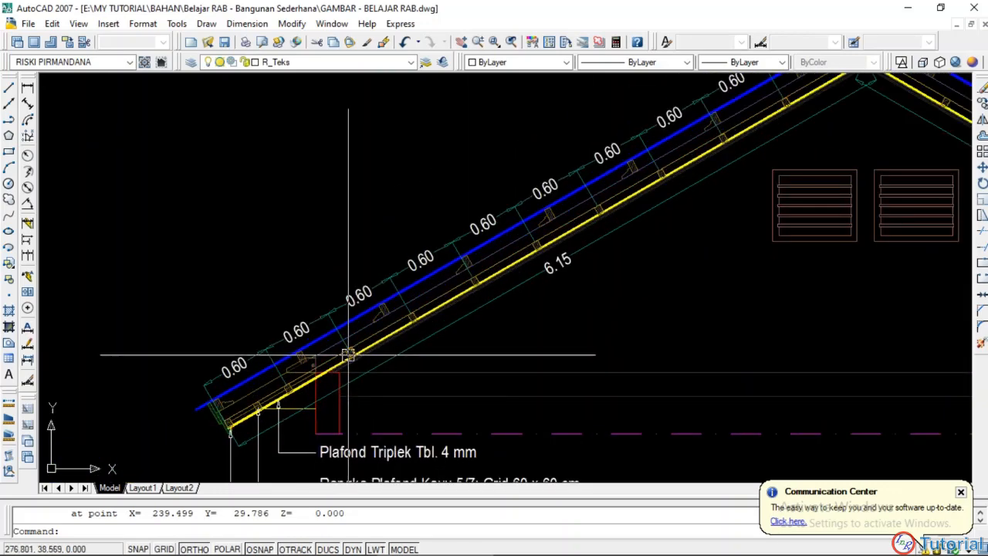
Step: Add an aligned dimension along the sloped ceiling in Detail Plafond (Pot. II - II), from the wall's top edge to the ridge
{"action": "type", "text": "dal"}
{"action": "key", "text": "Return"}
{"action": "scroll", "coordinate": [348, 355], "scroll_direction": "up", "scroll_amount": 3}
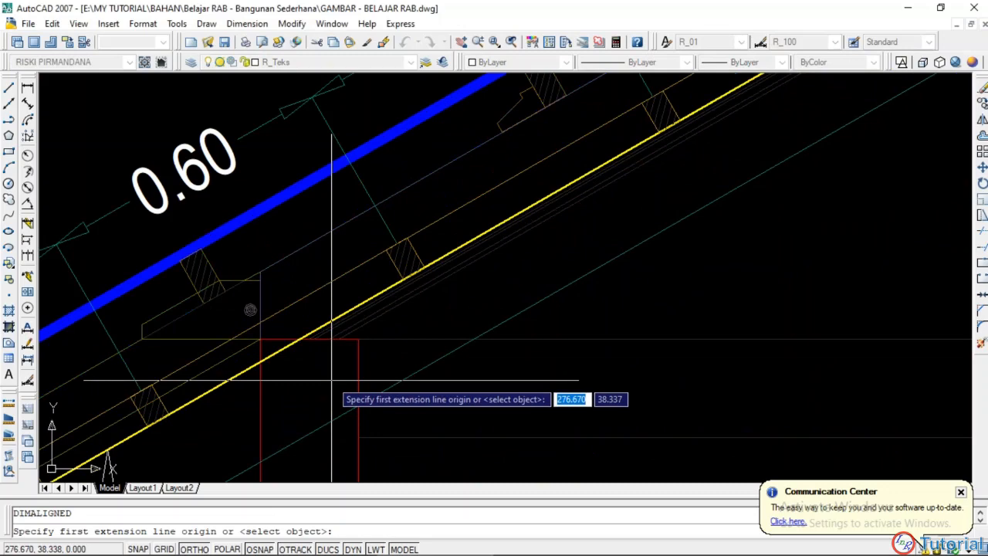
{"action": "left_click", "coordinate": [298, 342]}
{"action": "scroll", "coordinate": [326, 335], "scroll_direction": "down", "scroll_amount": 4}
{"action": "scroll", "coordinate": [675, 93], "scroll_direction": "up", "scroll_amount": 5}
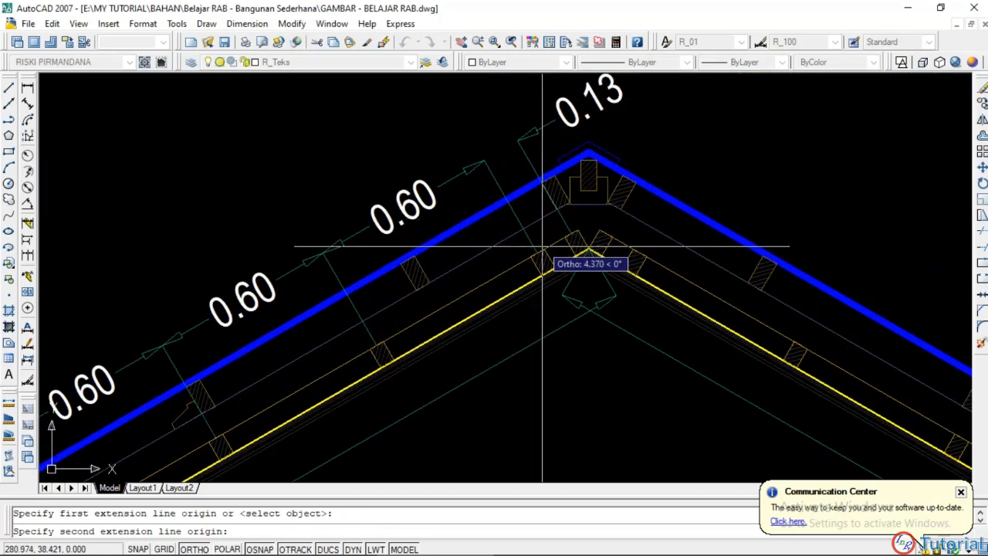
{"action": "left_click", "coordinate": [590, 252]}
{"action": "scroll", "coordinate": [585, 243], "scroll_direction": "down", "scroll_amount": 3}
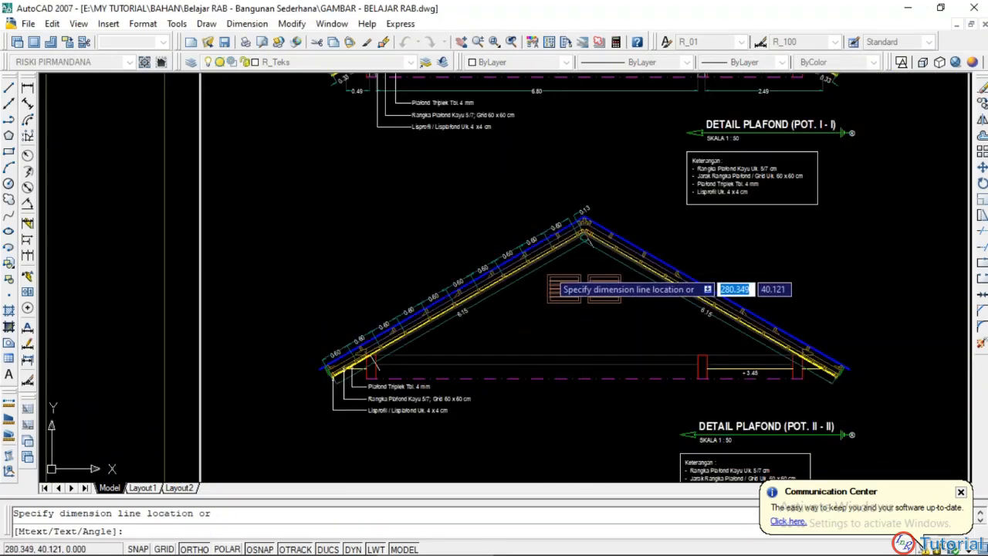
{"action": "scroll", "coordinate": [553, 284], "scroll_direction": "up", "scroll_amount": 3}
{"action": "left_click", "coordinate": [512, 298]}
{"action": "middle_click_drag", "start_coordinate": [512, 298], "coordinate": [623, 215]}
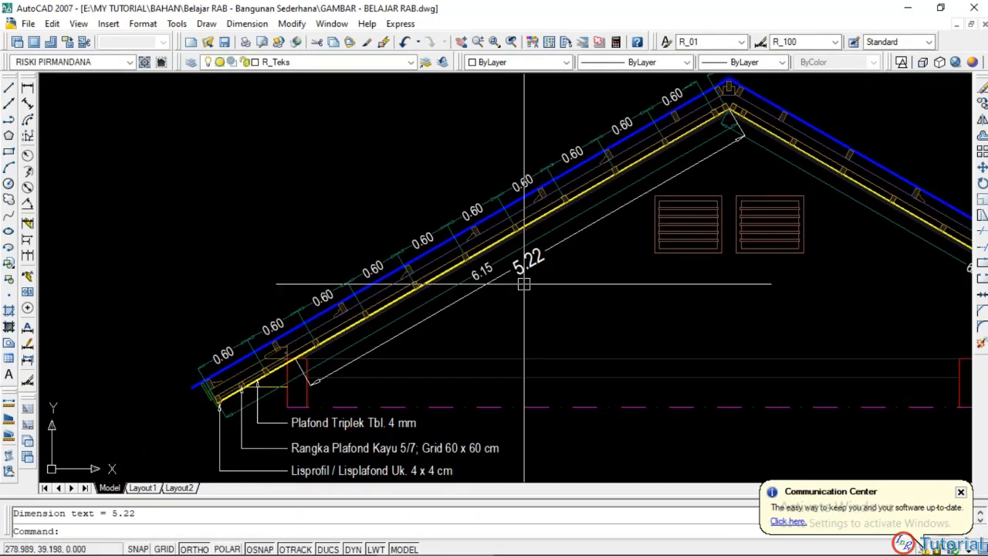
Step: Compare the sloped ceiling in Detail Plafond (Pot. II - II) with the side strip at section mark II on the ceiling plan
{"action": "scroll", "coordinate": [465, 263], "scroll_direction": "down", "scroll_amount": 3}
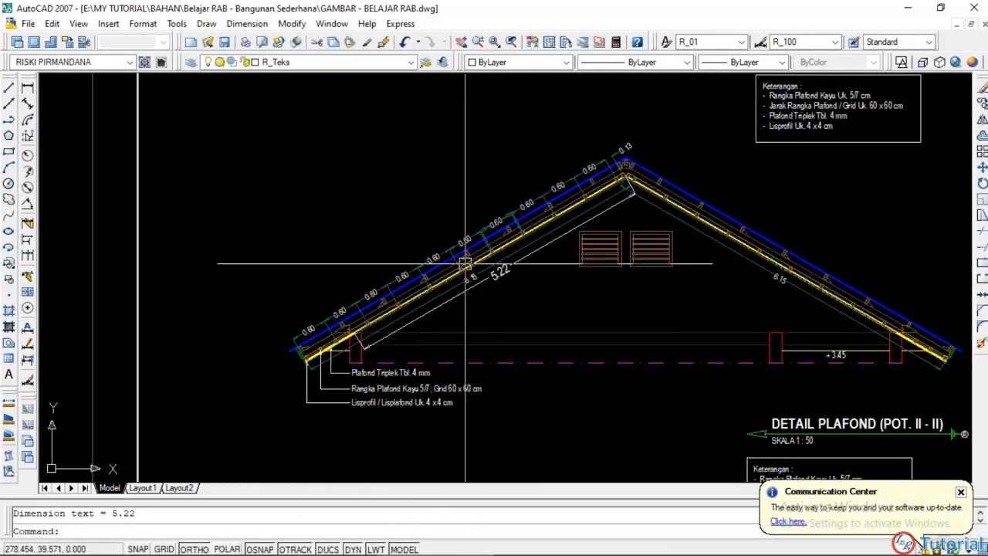
{"action": "scroll", "coordinate": [465, 264], "scroll_direction": "up", "scroll_amount": 3}
{"action": "scroll", "coordinate": [442, 291], "scroll_direction": "down", "scroll_amount": 10}
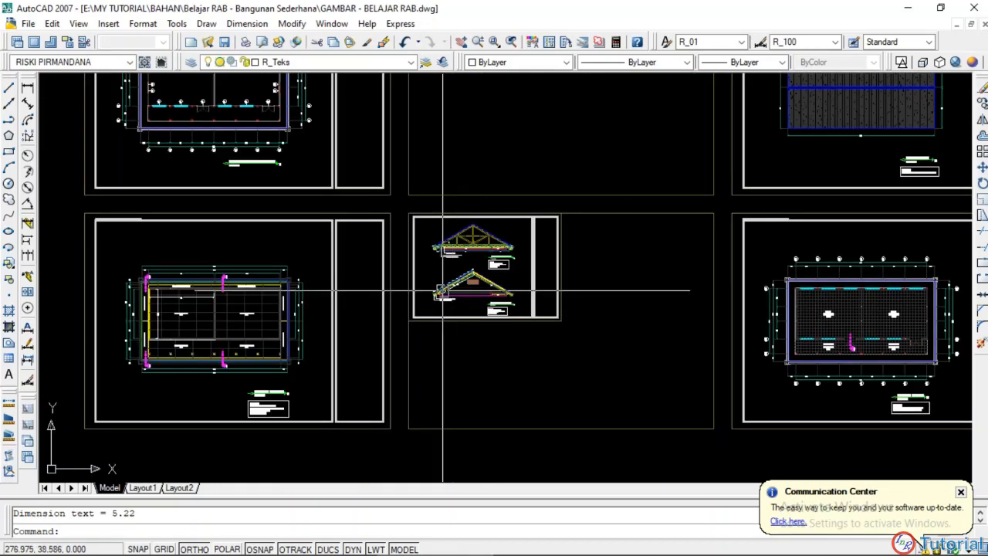
{"action": "scroll", "coordinate": [107, 179], "scroll_direction": "up", "scroll_amount": 8}
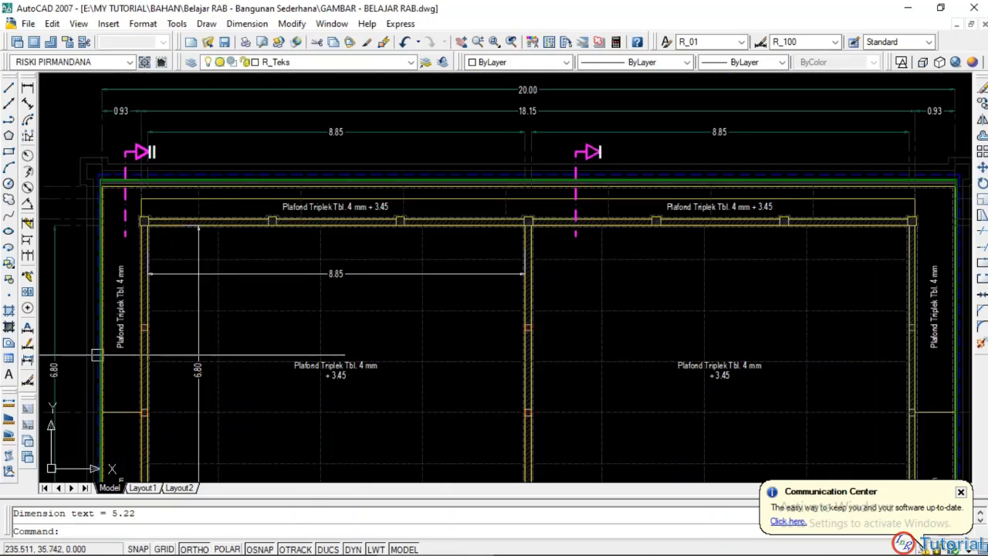
{"action": "scroll", "coordinate": [198, 356], "scroll_direction": "down", "scroll_amount": 8}
{"action": "scroll", "coordinate": [501, 294], "scroll_direction": "up", "scroll_amount": 10}
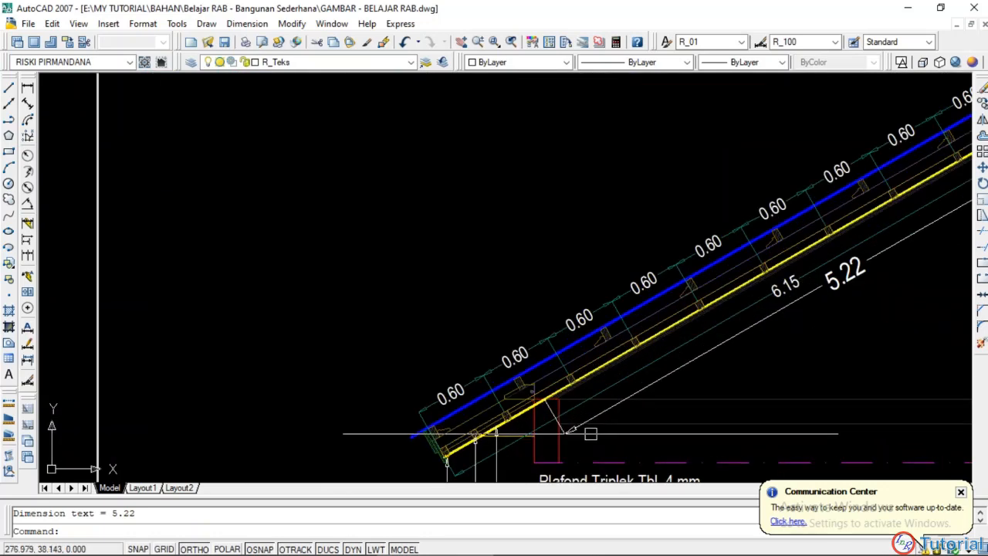
{"action": "middle_click_drag", "start_coordinate": [590, 433], "coordinate": [471, 357]}
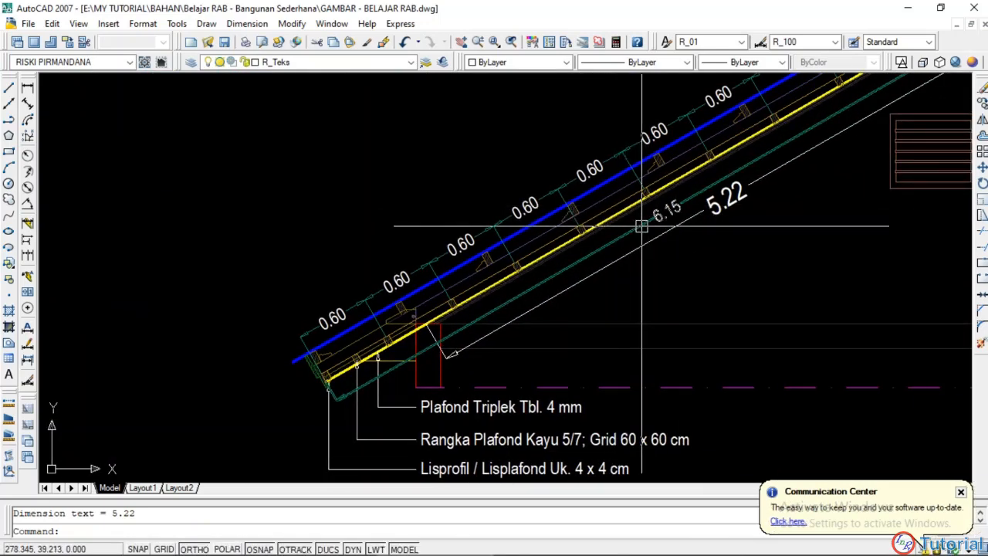
{"action": "scroll", "coordinate": [545, 346], "scroll_direction": "down", "scroll_amount": 6}
{"action": "scroll", "coordinate": [273, 339], "scroll_direction": "down", "scroll_amount": 3}
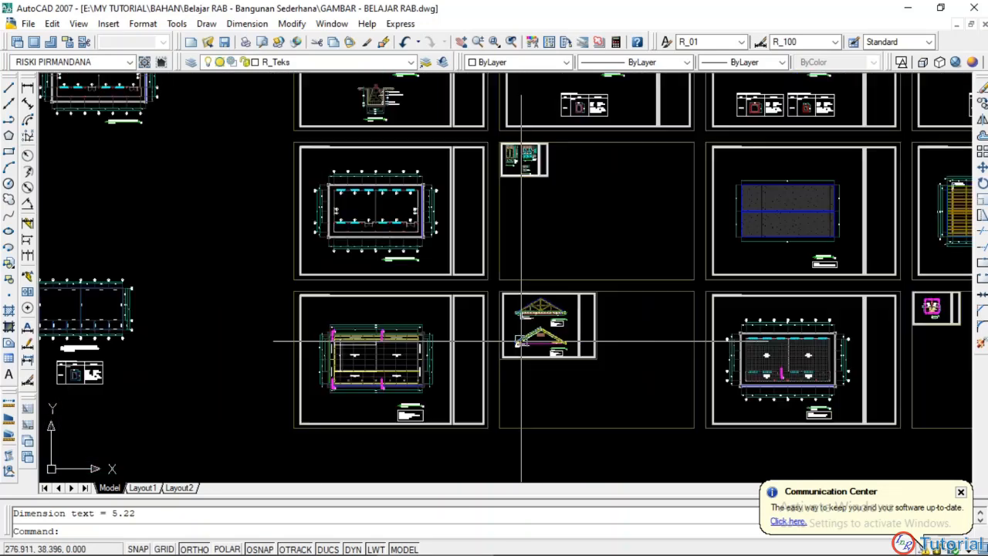
{"action": "scroll", "coordinate": [274, 331], "scroll_direction": "up", "scroll_amount": 10}
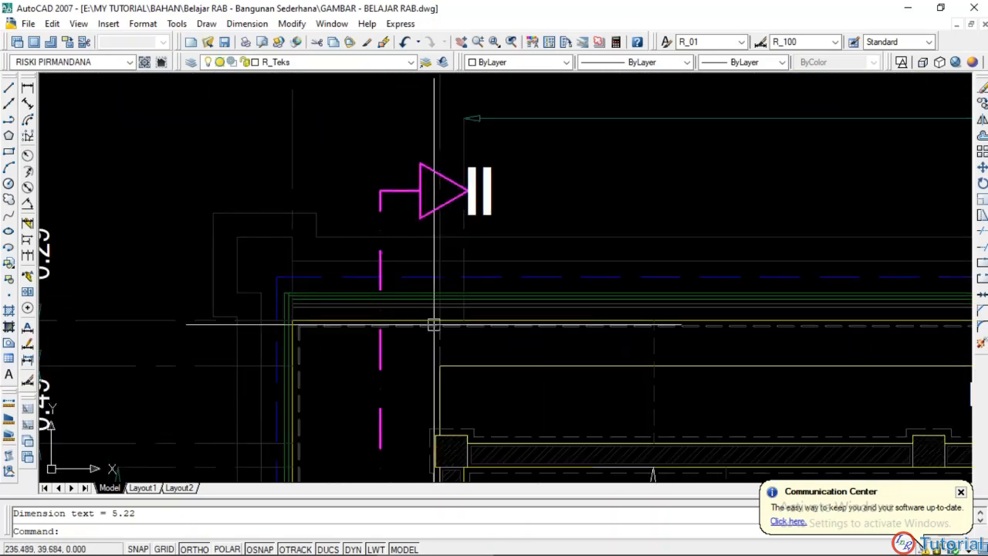
{"action": "scroll", "coordinate": [394, 326], "scroll_direction": "down", "scroll_amount": 4}
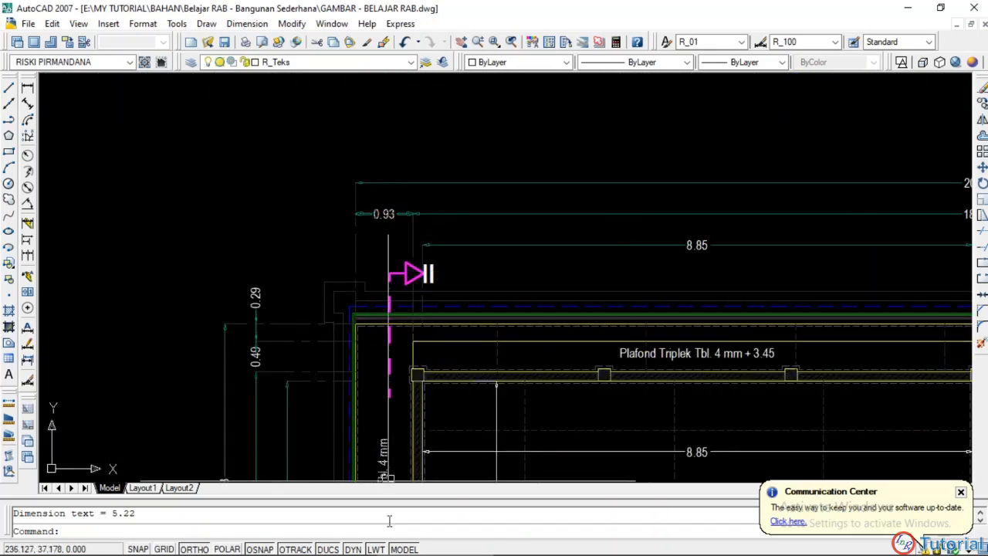
Step: Switch to Excel and set Jumlah bidang of Lisprofil Luar / Sisi Samping Kiri - d to 2
{"action": "left_click", "coordinate": [320, 546]}
{"action": "left_click", "coordinate": [530, 284]}
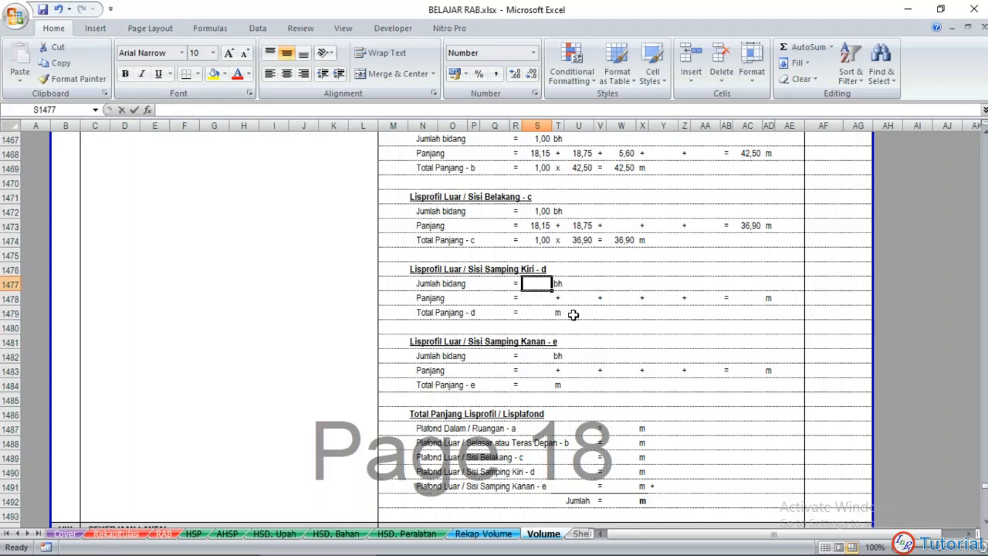
{"action": "type", "text": "2"}
{"action": "key", "text": "Return"}
Step: Check the Plafond Luar / Sisi Samping Kiri - d dimensions and enter 5,22 and 6,15 as the first two Panjang terms of Lisprofil d
{"action": "scroll", "coordinate": [572, 314], "scroll_direction": "up", "scroll_amount": 10}
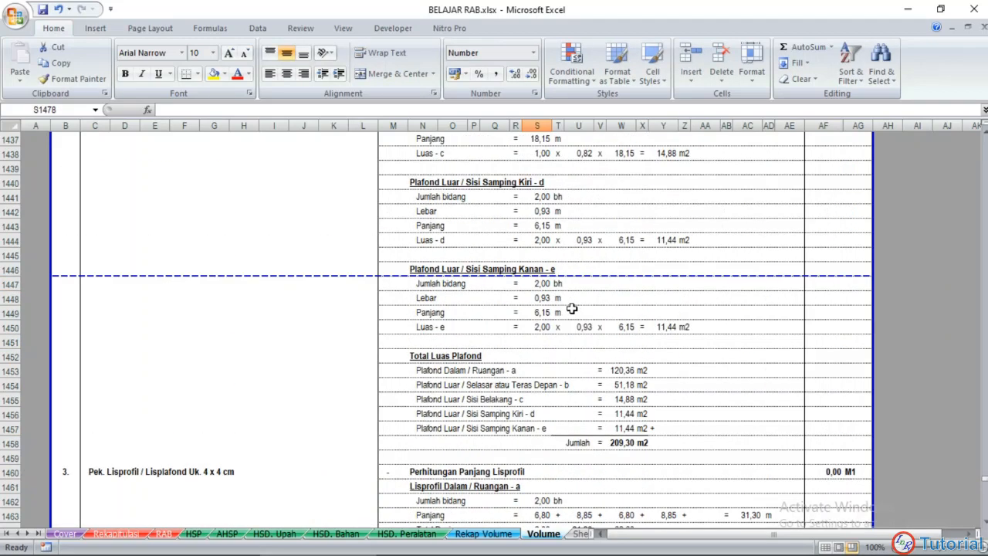
{"action": "scroll", "coordinate": [565, 300], "scroll_direction": "down", "scroll_amount": 10}
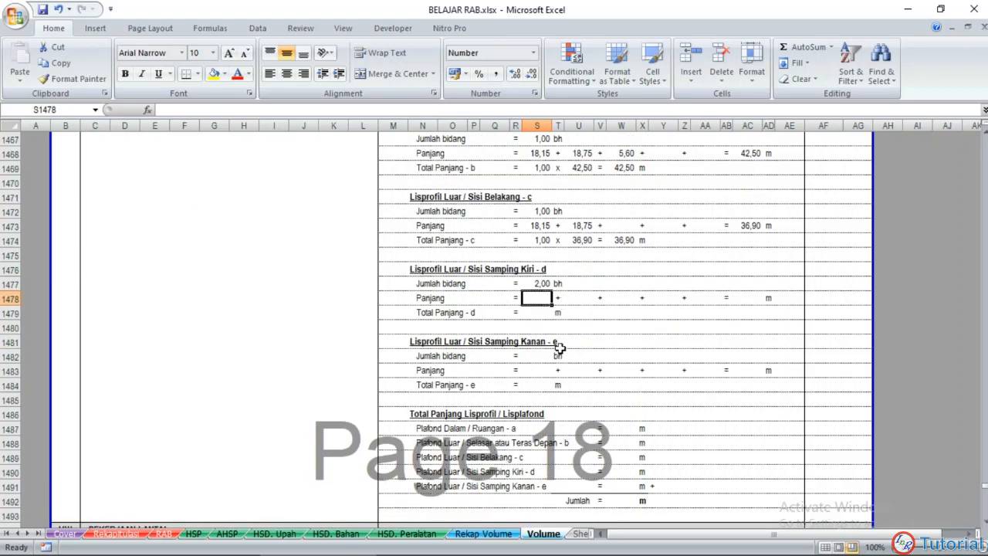
{"action": "type", "text": "5"}
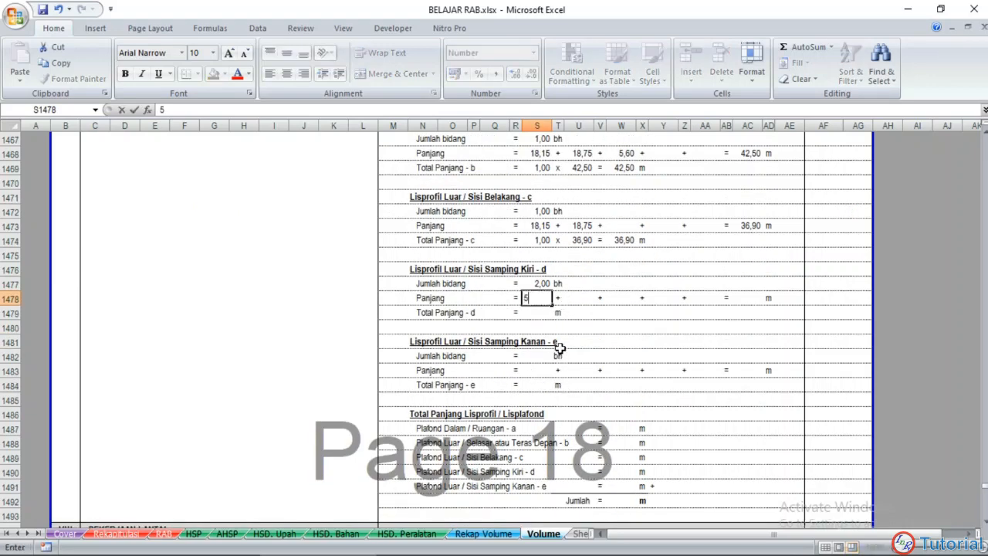
{"action": "type", "text": ",22"}
{"action": "key", "text": "Tab"}
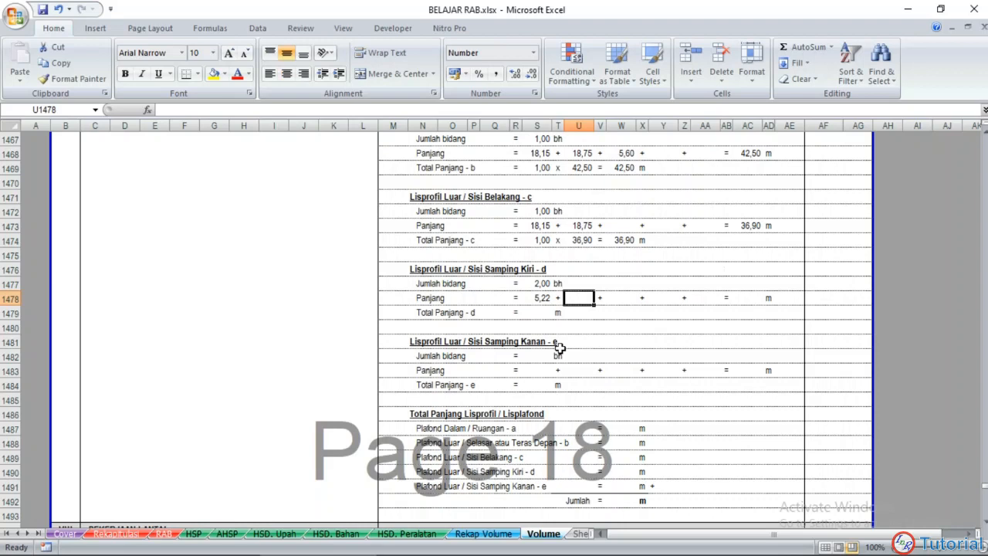
{"action": "type", "text": "6,15"}
{"action": "key", "text": "Tab"}
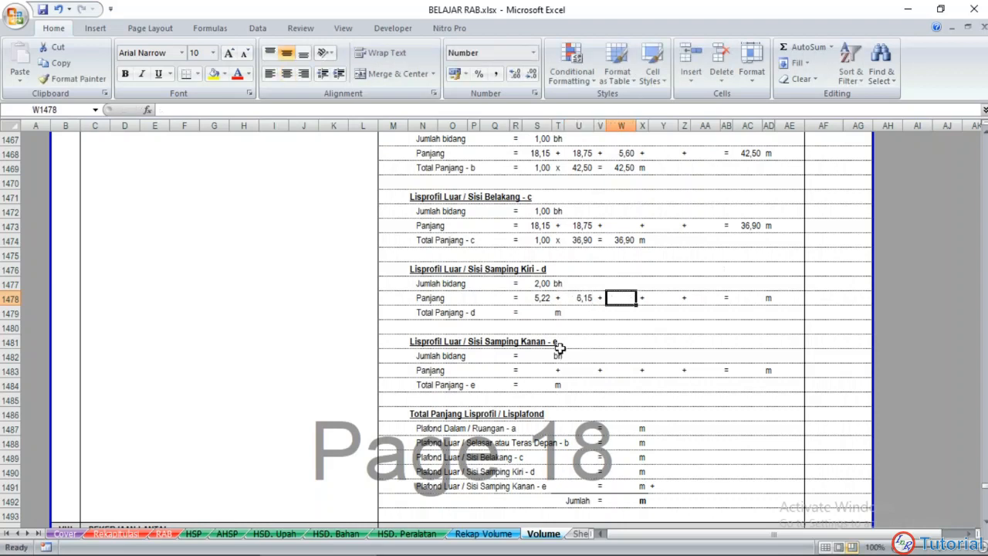
Step: Switch to AutoCAD and compare Detail Plafond (Pot. II - II) with the side strip's width at section mark II on the ceiling plan
{"action": "left_click", "coordinate": [436, 541]}
{"action": "scroll", "coordinate": [507, 368], "scroll_direction": "down", "scroll_amount": 5}
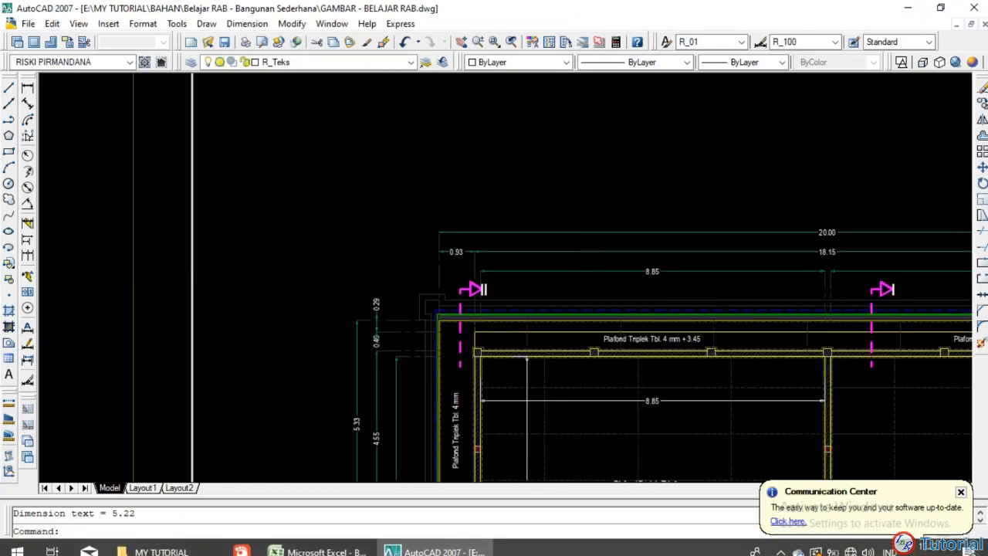
{"action": "scroll", "coordinate": [506, 367], "scroll_direction": "down", "scroll_amount": 3}
{"action": "middle_click_drag", "start_coordinate": [776, 401], "coordinate": [349, 421]}
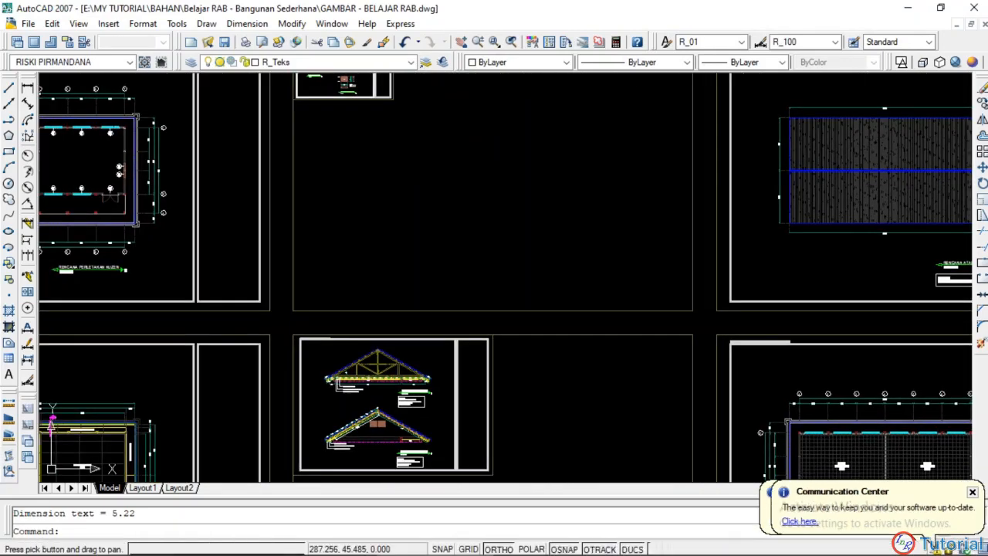
{"action": "scroll", "coordinate": [349, 421], "scroll_direction": "up", "scroll_amount": 8}
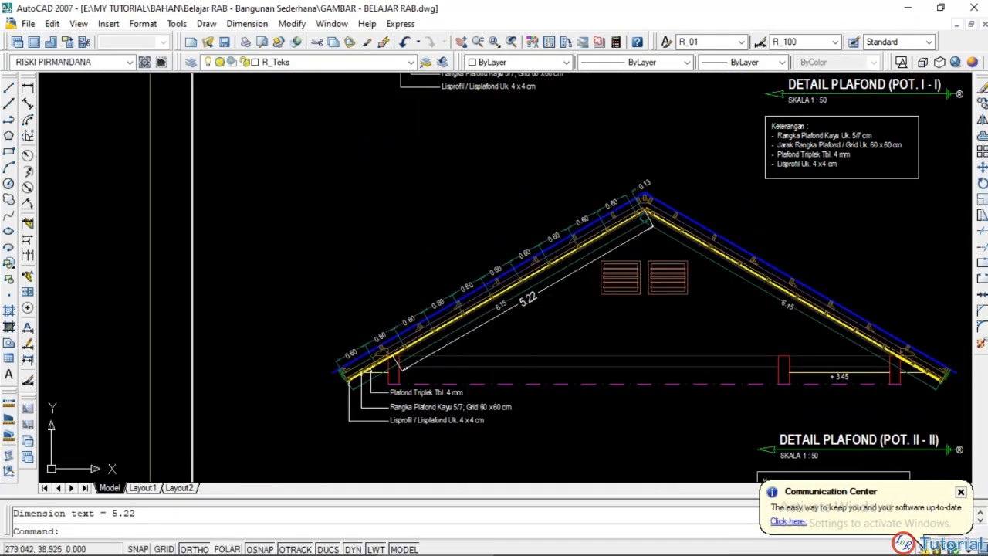
{"action": "scroll", "coordinate": [420, 249], "scroll_direction": "down", "scroll_amount": 6}
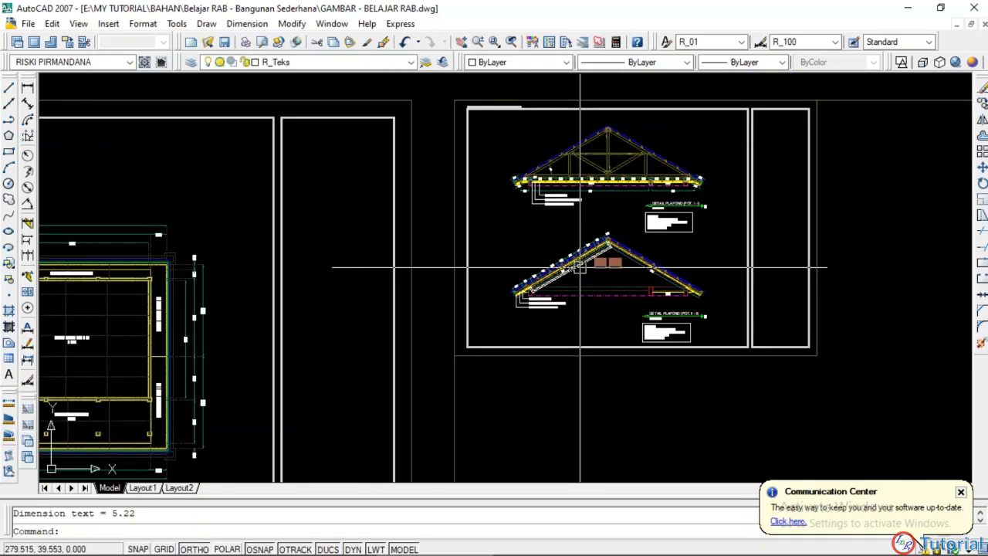
{"action": "scroll", "coordinate": [419, 249], "scroll_direction": "up", "scroll_amount": 8}
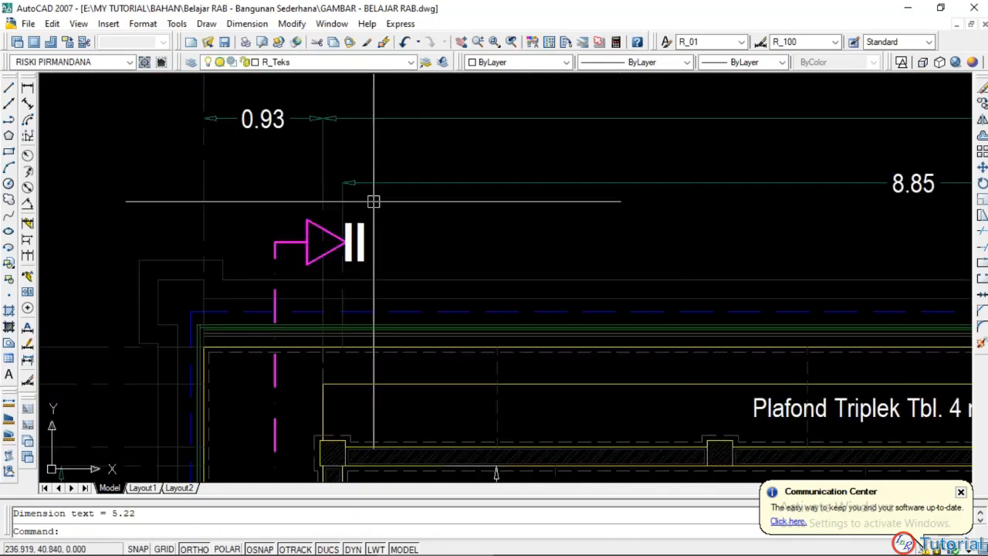
{"action": "scroll", "coordinate": [364, 158], "scroll_direction": "down", "scroll_amount": 2}
{"action": "middle_click_drag", "start_coordinate": [343, 251], "coordinate": [407, 166]}
Step: Switch to Excel and enter 0,93 as the third Panjang term of Lisprofil Luar / Sisi Samping Kiri - d
{"action": "left_click", "coordinate": [325, 552]}
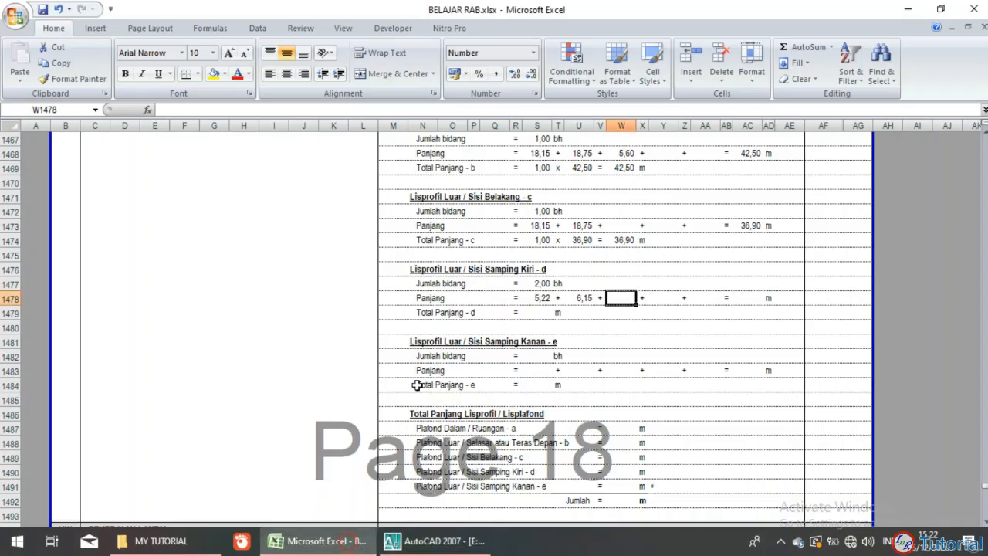
{"action": "type", "text": "0,"}
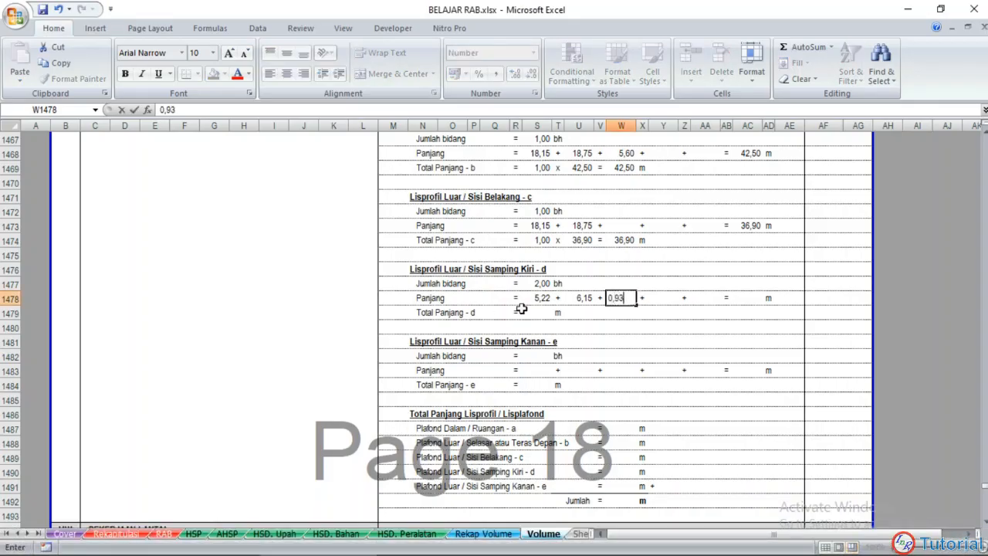
{"action": "type", "text": "93"}
{"action": "key", "text": "Tab"}
Step: Copy the Panjang sum formula from Lisprofil Luar / Sisi Belakang - c to the Panjang result of Lisprofil d
{"action": "left_click", "coordinate": [754, 224]}
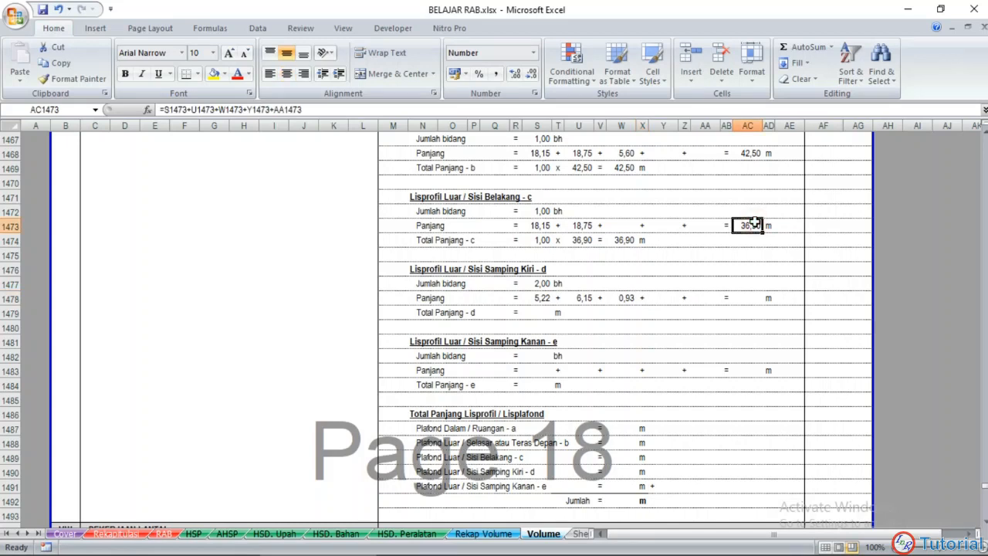
{"action": "key", "text": "Down"}
{"action": "key", "text": "Down"}
{"action": "key", "text": "Down"}
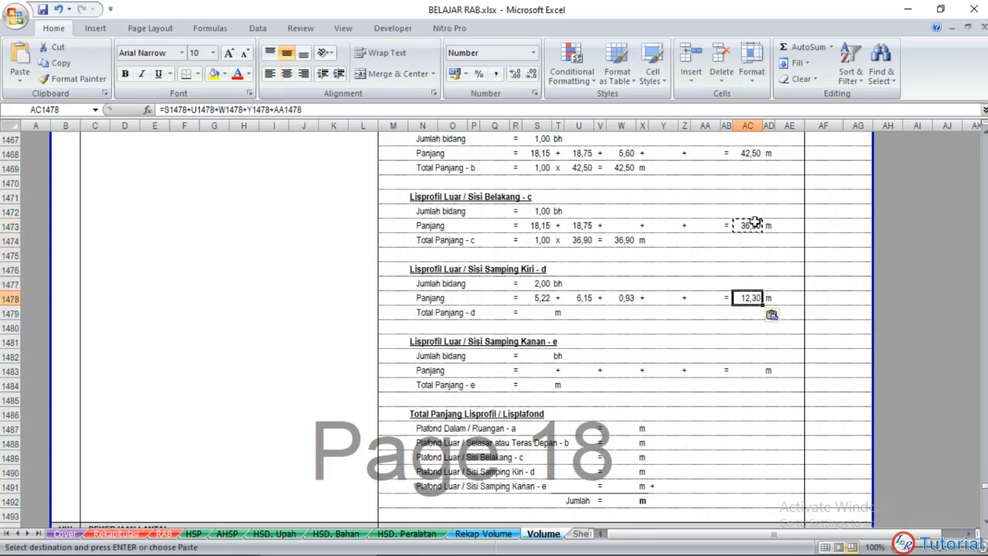
Step: Copy the Total Panjang - c calculation into the Total Panjang - d row
{"action": "left_click", "coordinate": [580, 316]}
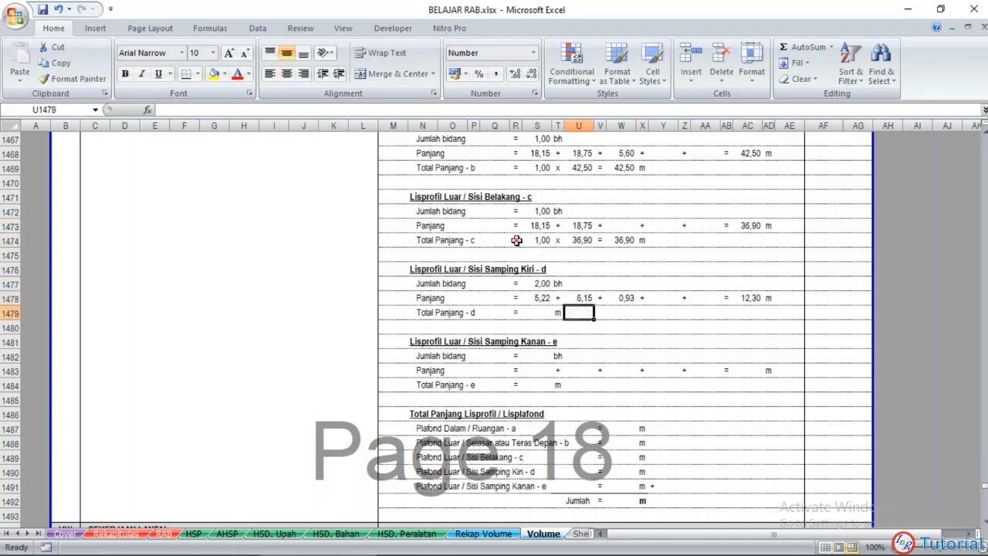
{"action": "left_click_drag", "start_coordinate": [516, 240], "coordinate": [646, 242]}
{"action": "key", "text": "ctrl+c"}
{"action": "key", "text": "Down"}
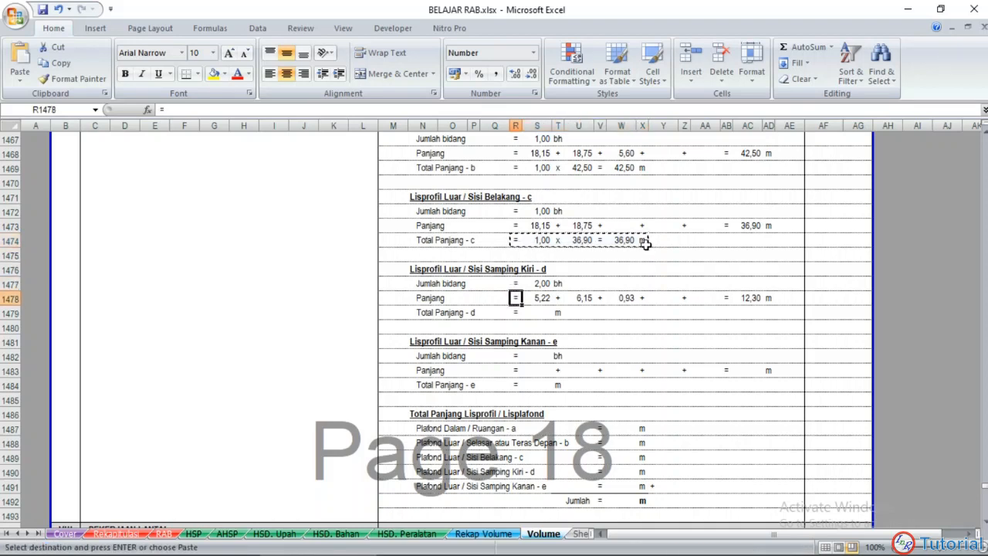
{"action": "key", "text": "Up"}
{"action": "key", "text": "ctrl+v"}
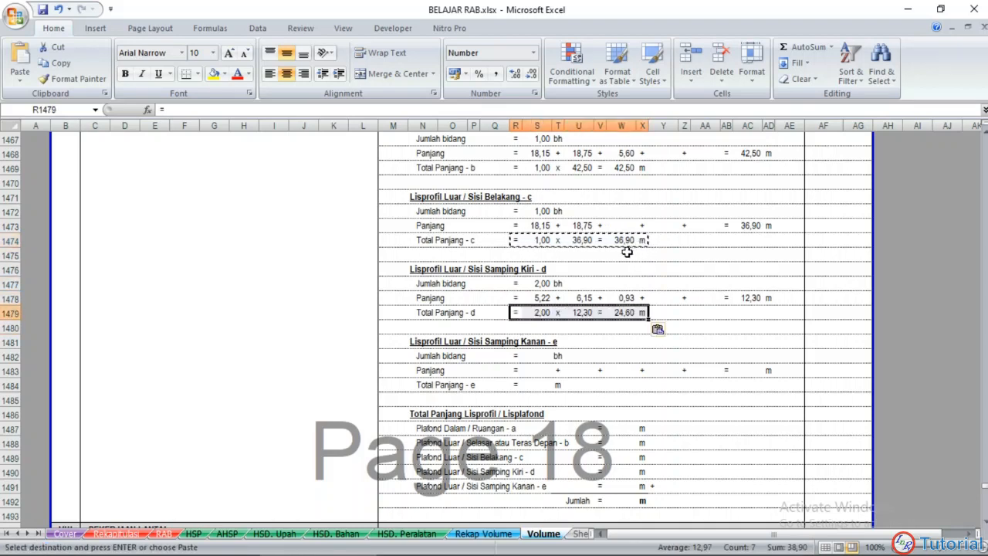
{"action": "left_click", "coordinate": [609, 334]}
Step: Switch to AutoCAD to examine the edges of the side ceiling strip from section mark II downward, and return to Excel
{"action": "left_click", "coordinate": [436, 541]}
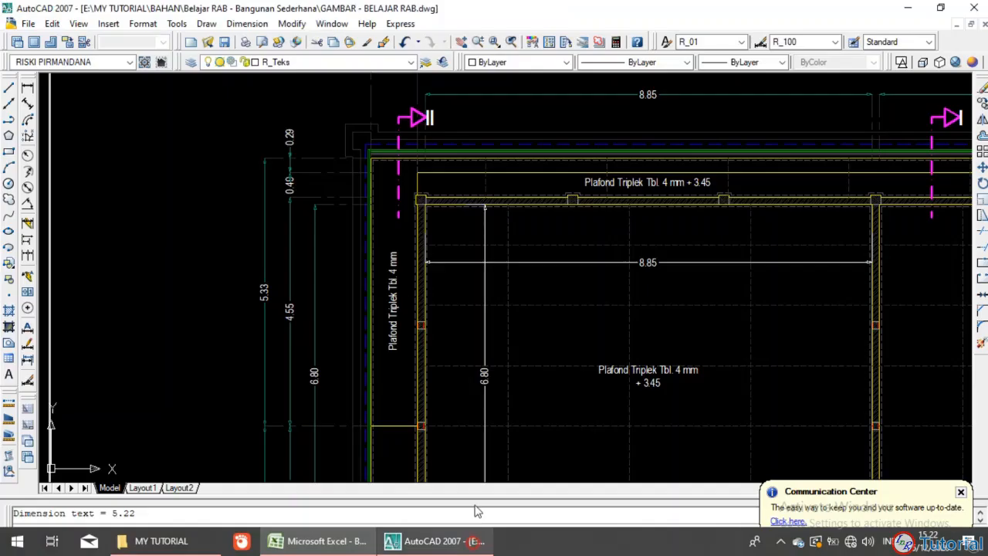
{"action": "scroll", "coordinate": [454, 247], "scroll_direction": "up", "scroll_amount": 3}
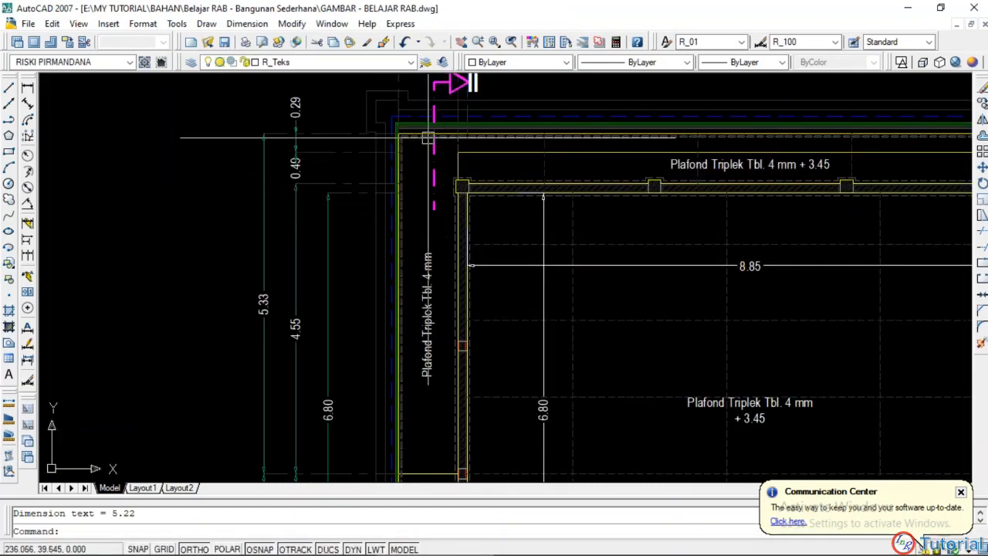
{"action": "scroll", "coordinate": [453, 182], "scroll_direction": "down", "scroll_amount": 3}
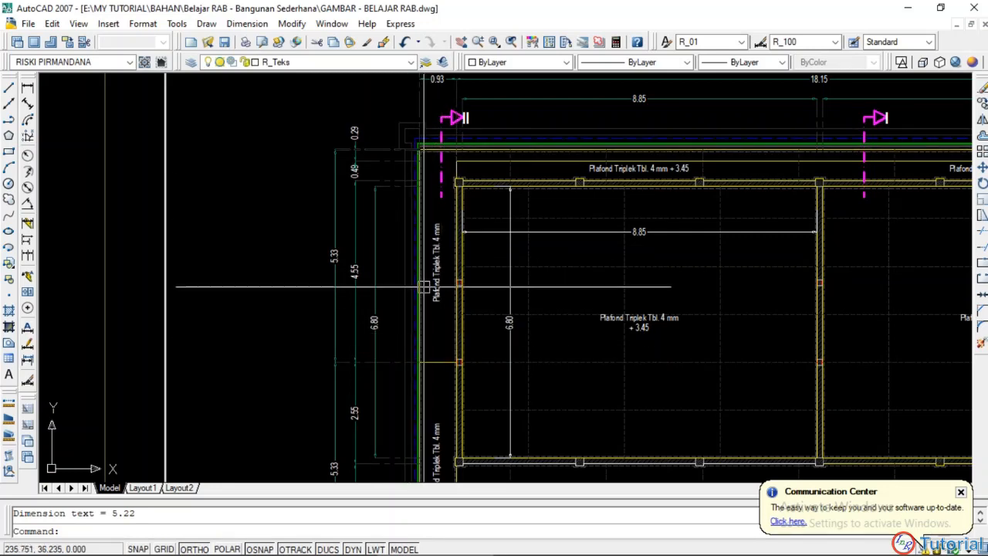
{"action": "middle_click_drag", "start_coordinate": [423, 289], "coordinate": [422, 169]}
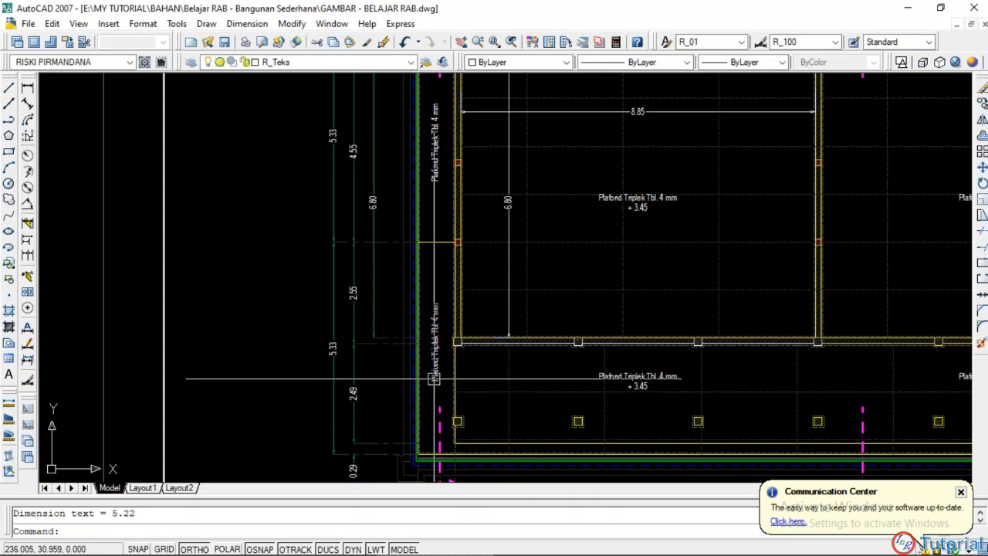
{"action": "left_click", "coordinate": [339, 540]}
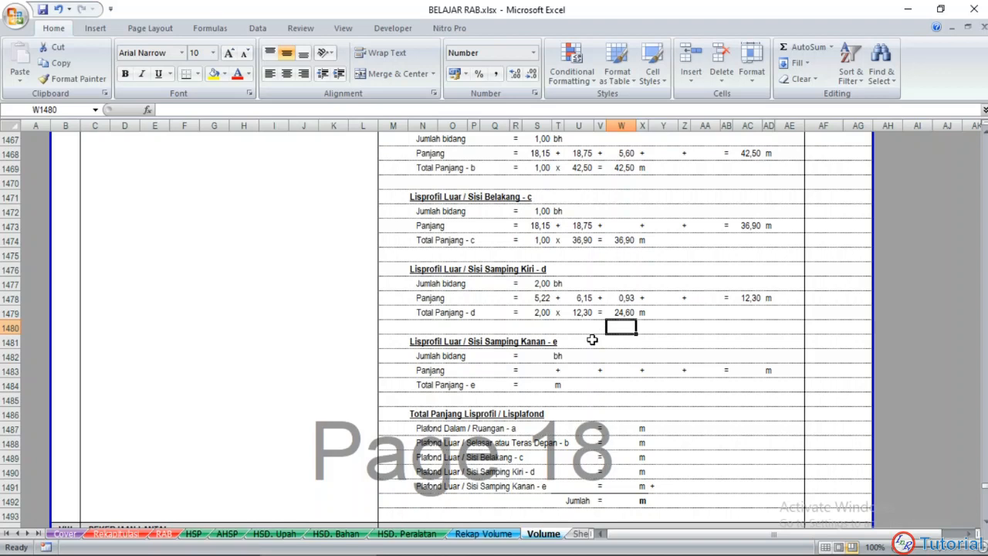
Step: Copy the Jumlah bidang, Panjang and Total Panjang values of Lisprofil d into Lisprofil Luar / Sisi Samping Kanan - e
{"action": "left_click_drag", "start_coordinate": [540, 283], "coordinate": [771, 311]}
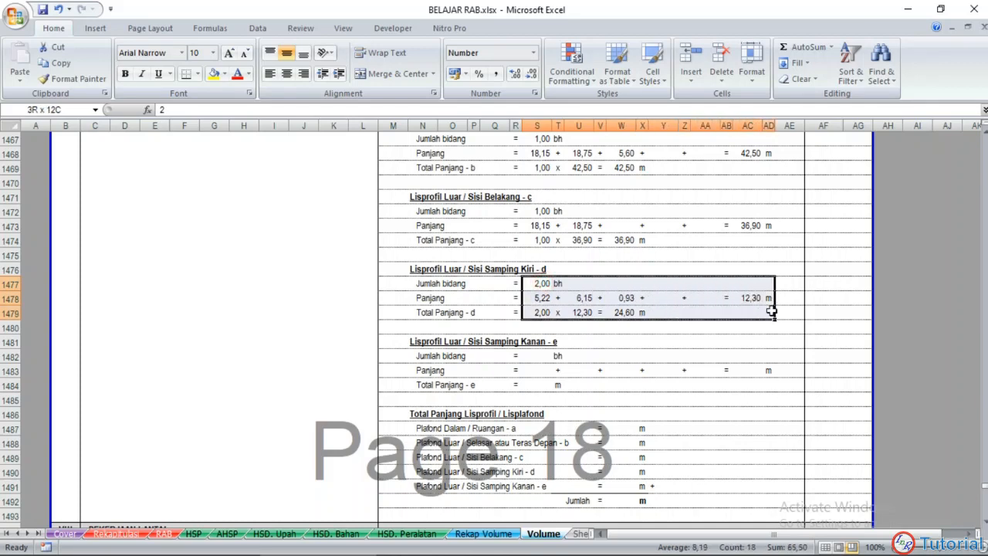
{"action": "key", "text": "ctrl+c"}
{"action": "key", "text": "Down"}
{"action": "key", "text": "Down"}
{"action": "key", "text": "Down"}
{"action": "key", "text": "Down"}
{"action": "key", "text": "Down"}
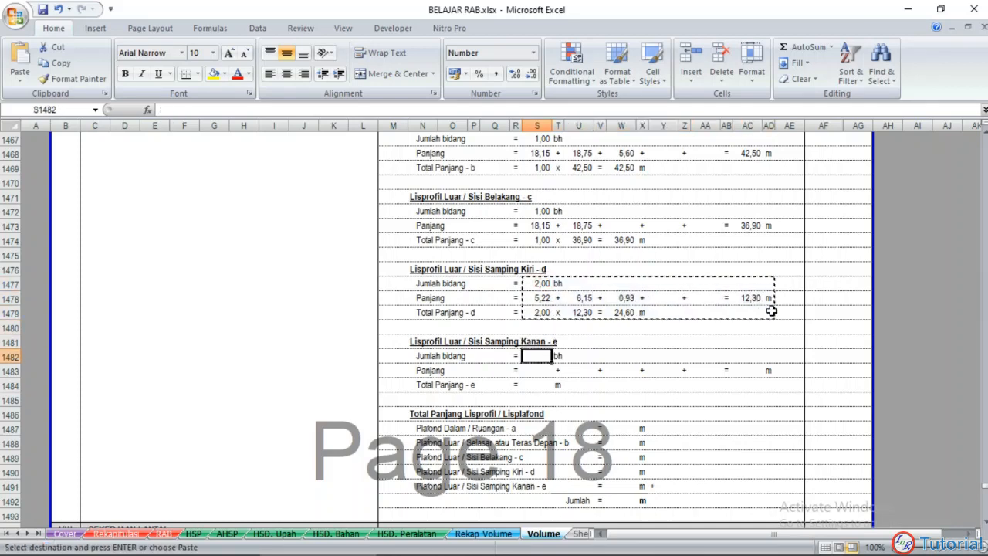
{"action": "key", "text": "ctrl+v"}
{"action": "key", "text": "Escape"}
{"action": "left_click", "coordinate": [747, 414]}
Step: In Total Panjang Lisprofil / Lisplafond, link Plafond Dalam / Ruangan - a to the Total Panjang - a result
{"action": "scroll", "coordinate": [665, 374], "scroll_direction": "down", "scroll_amount": 3}
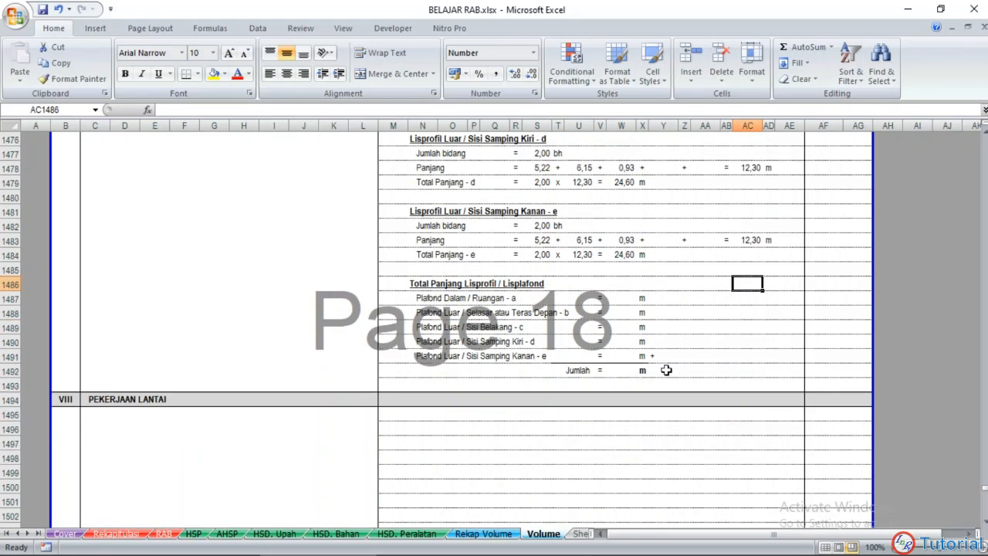
{"action": "left_click", "coordinate": [622, 298]}
{"action": "type", "text": "="}
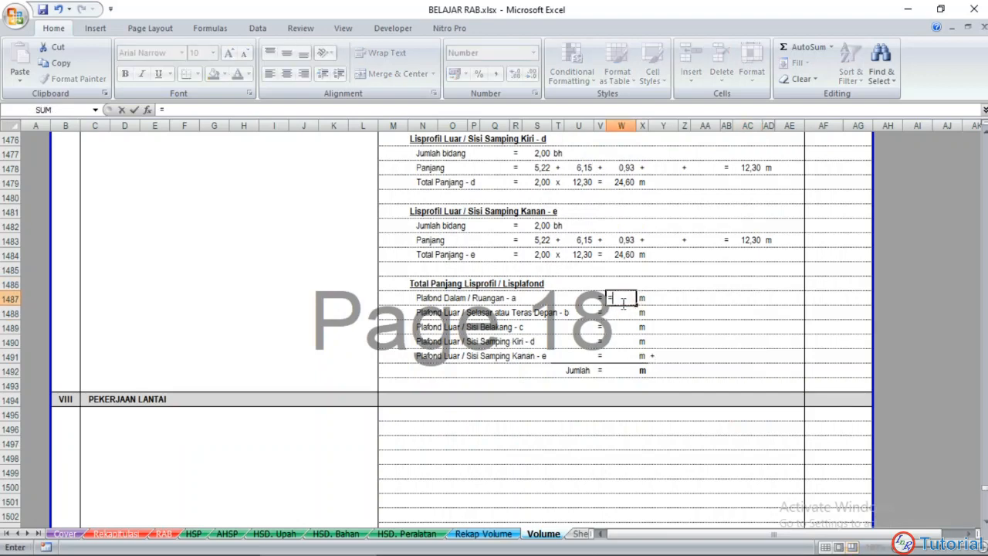
{"action": "scroll", "coordinate": [614, 301], "scroll_direction": "up", "scroll_amount": 9}
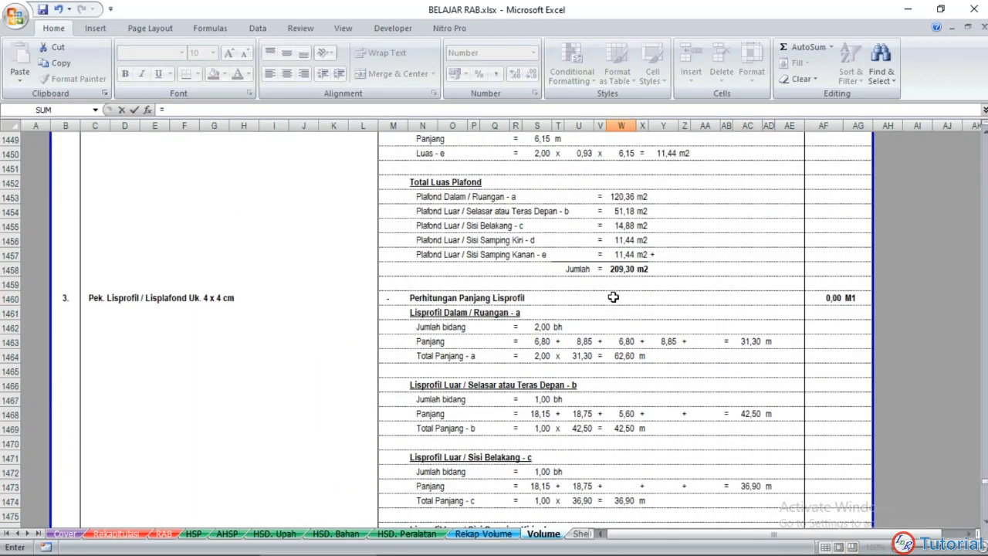
{"action": "left_click", "coordinate": [747, 341]}
{"action": "left_click", "coordinate": [624, 356]}
{"action": "key", "text": "Return"}
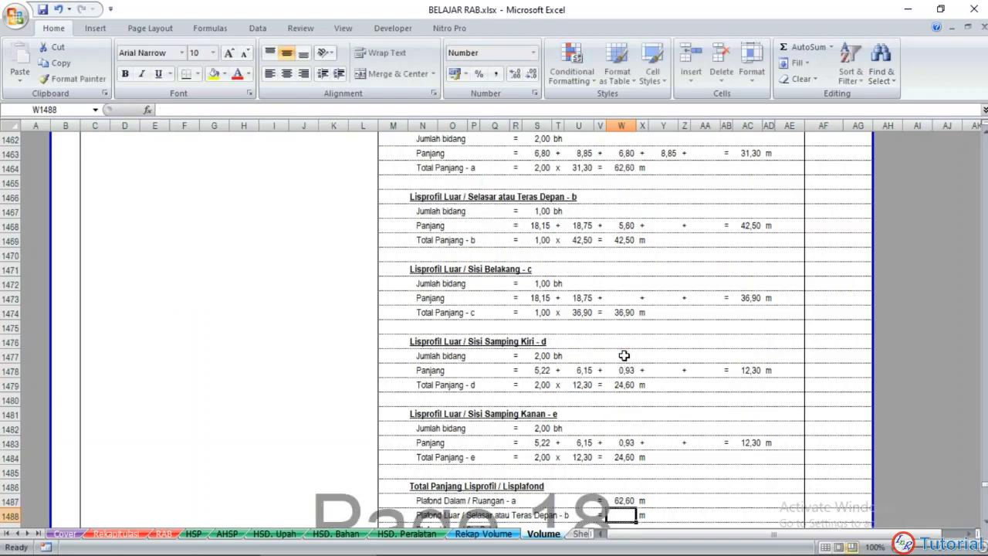
Step: Link the Selasar atau Teras Depan - b and Sisi Belakang - c rows to their Total Panjang results
{"action": "type", "text": "="}
{"action": "scroll", "coordinate": [624, 355], "scroll_direction": "up", "scroll_amount": 6}
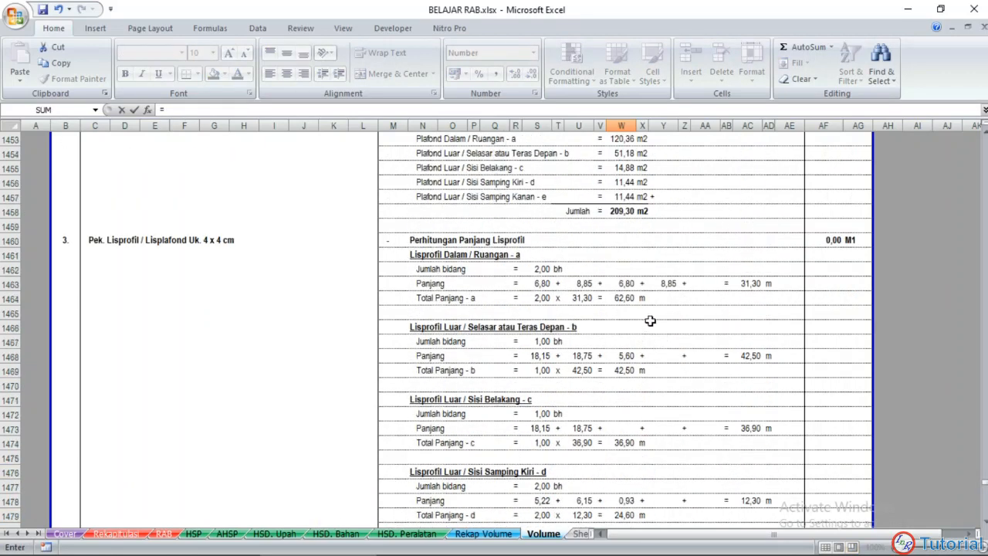
{"action": "left_click", "coordinate": [618, 372]}
{"action": "key", "text": "Return"}
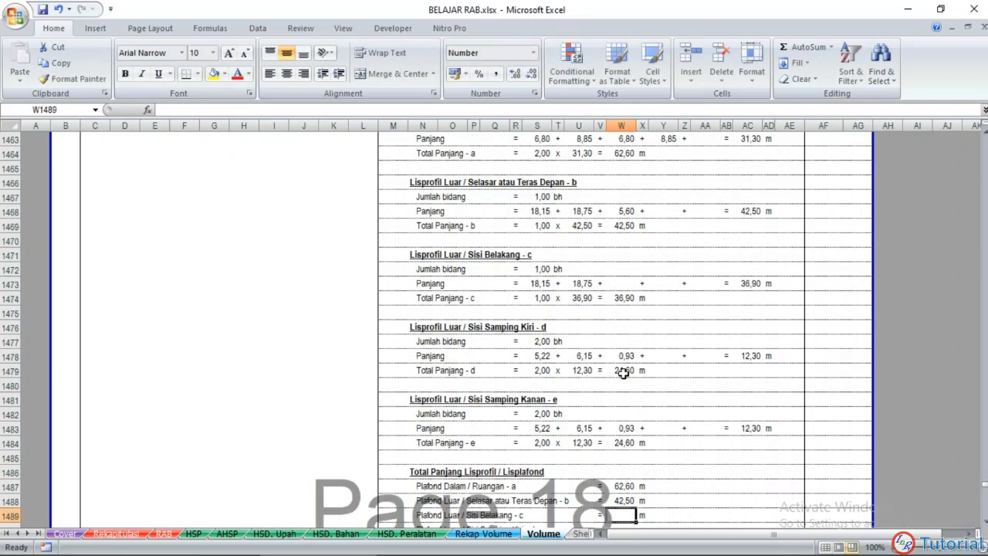
{"action": "type", "text": "="}
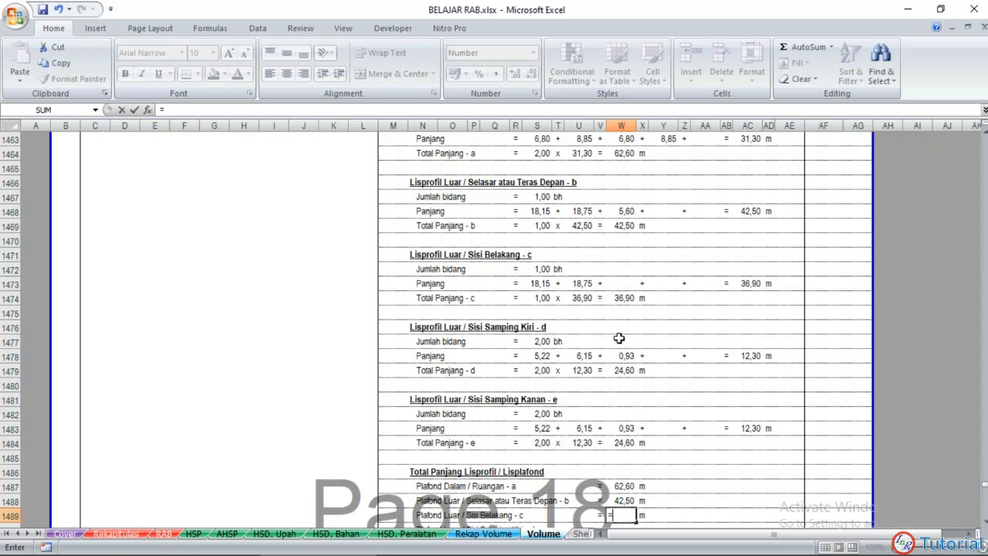
{"action": "left_click", "coordinate": [621, 298]}
{"action": "key", "text": "Return"}
Step: Link the Sisi Samping Kiri - d and Sisi Samping Kanan - e rows to their Total Panjang results
{"action": "type", "text": "="}
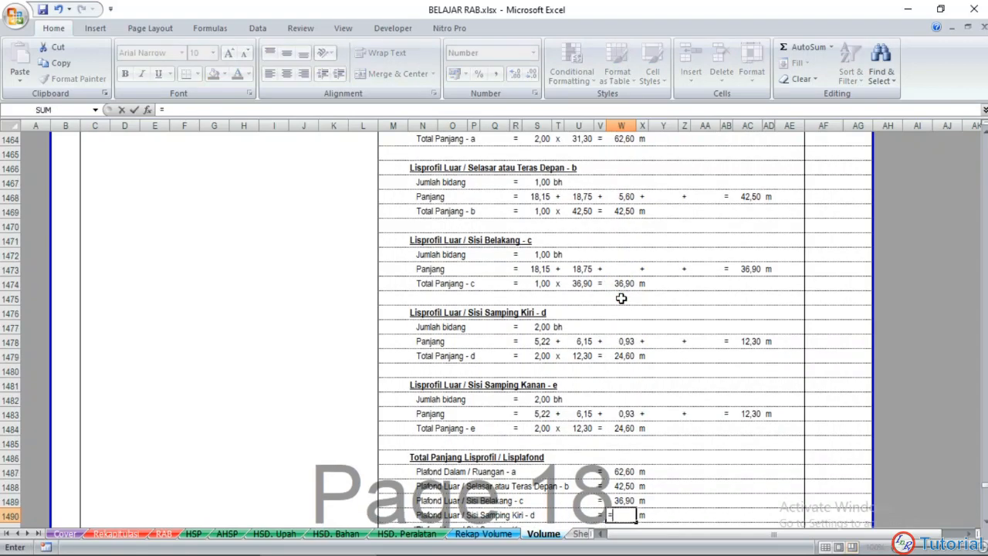
{"action": "left_click", "coordinate": [626, 356]}
{"action": "key", "text": "Return"}
{"action": "type", "text": "="}
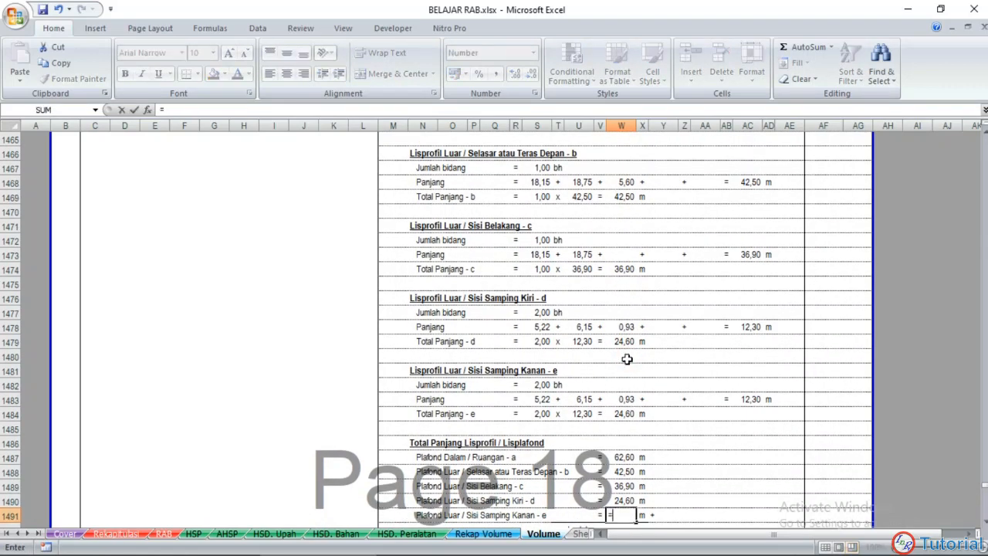
{"action": "left_click", "coordinate": [627, 417]}
{"action": "key", "text": "Return"}
Step: Fill the Jumlah of Total Panjang Lisprofil / Lisplafond with a SUM of rows a to e
{"action": "scroll", "coordinate": [626, 417], "scroll_direction": "down", "scroll_amount": 2}
{"action": "type", "text": "=s"}
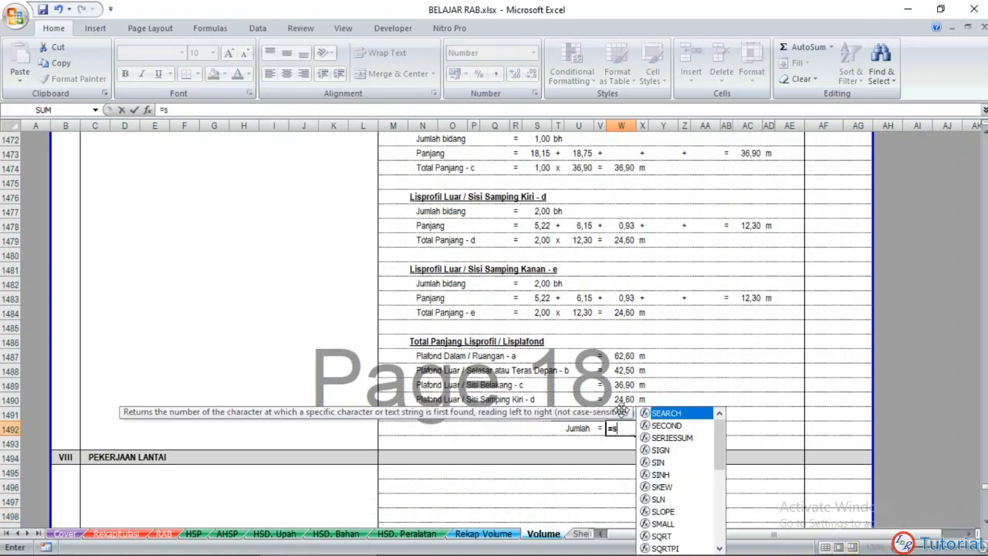
{"action": "type", "text": "um("}
{"action": "left_click_drag", "start_coordinate": [622, 356], "coordinate": [622, 411]}
{"action": "type", "text": ")"}
{"action": "key", "text": "Return"}
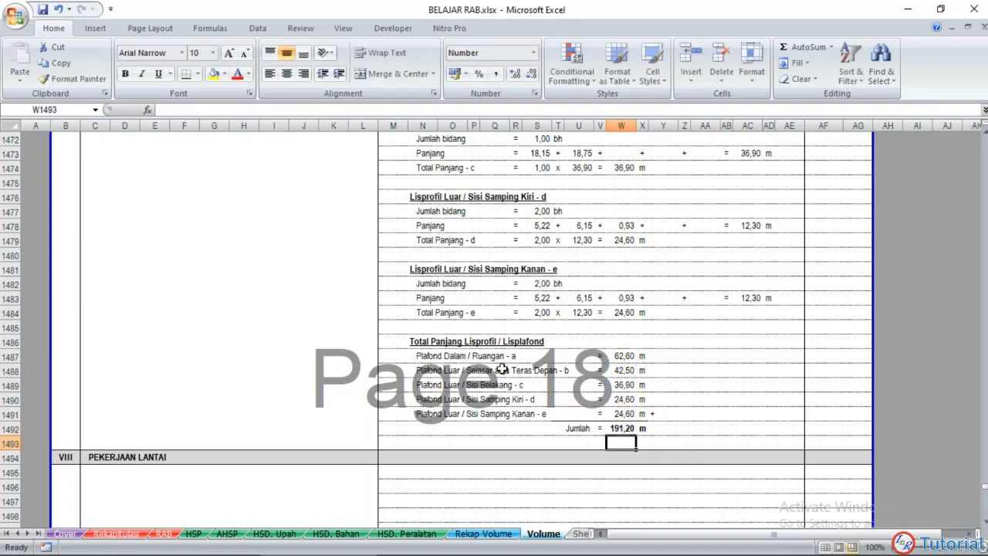
Step: Review the finished lisprofil, plafond and rangka plafond calculations and their volumes under PEKERJAAN PLAFOND
{"action": "scroll", "coordinate": [503, 369], "scroll_direction": "up", "scroll_amount": 3}
{"action": "scroll", "coordinate": [503, 369], "scroll_direction": "down", "scroll_amount": 2}
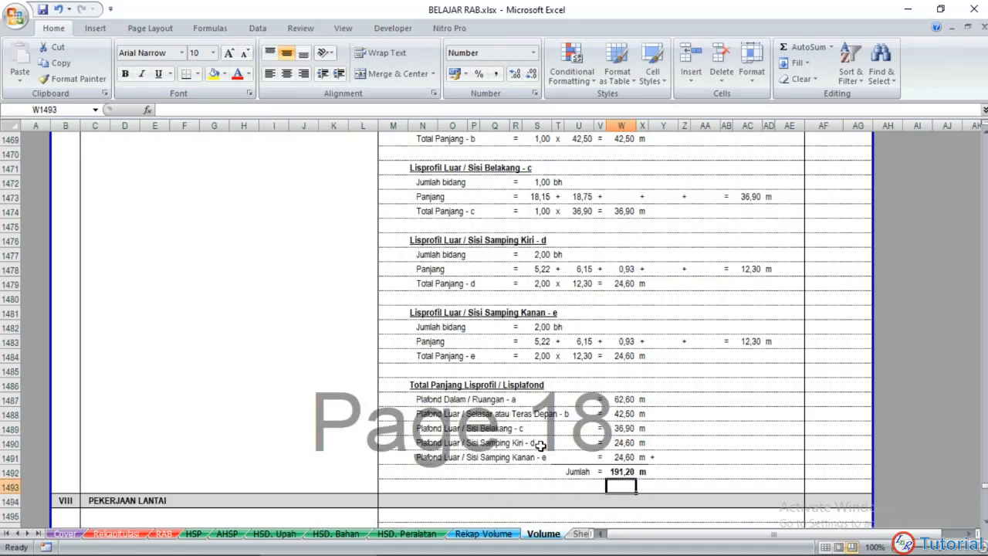
{"action": "scroll", "coordinate": [556, 440], "scroll_direction": "up", "scroll_amount": 7}
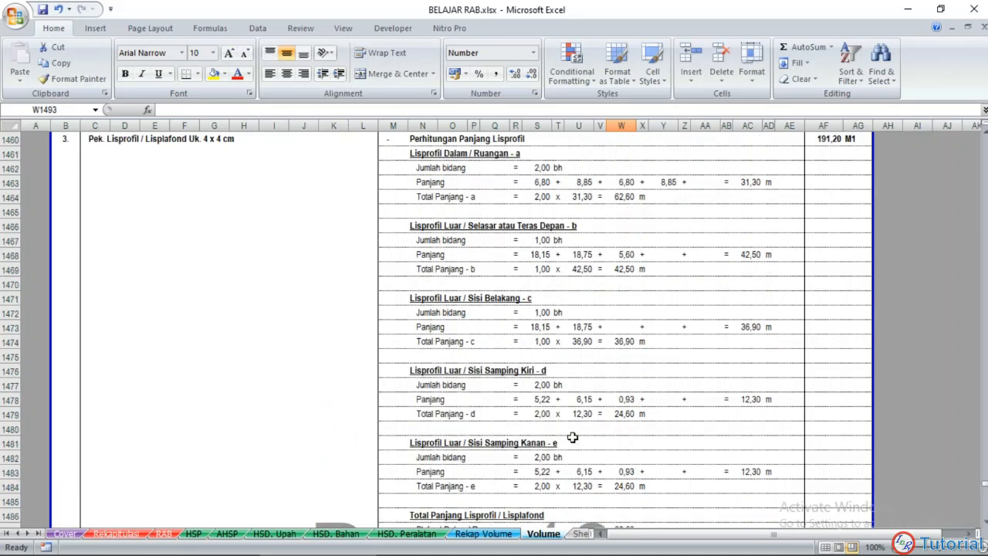
{"action": "scroll", "coordinate": [835, 321], "scroll_direction": "up", "scroll_amount": 1}
{"action": "scroll", "coordinate": [834, 320], "scroll_direction": "up", "scroll_amount": 11}
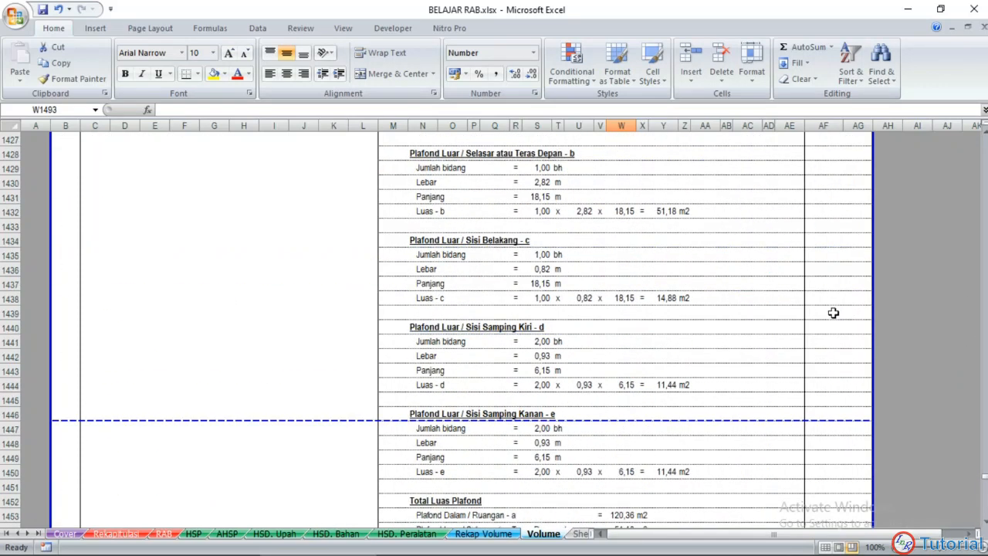
{"action": "scroll", "coordinate": [565, 358], "scroll_direction": "down", "scroll_amount": 10}
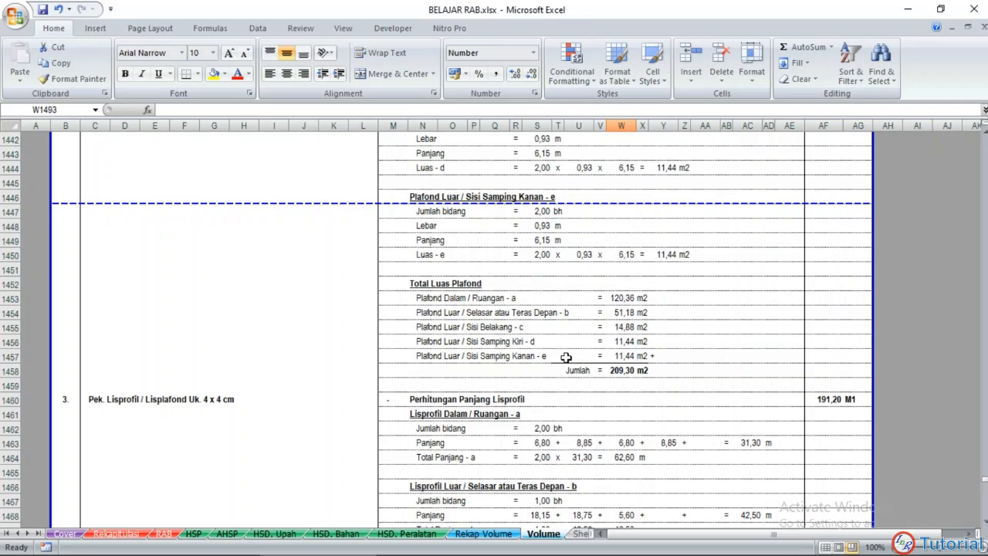
{"action": "scroll", "coordinate": [566, 357], "scroll_direction": "up", "scroll_amount": 18}
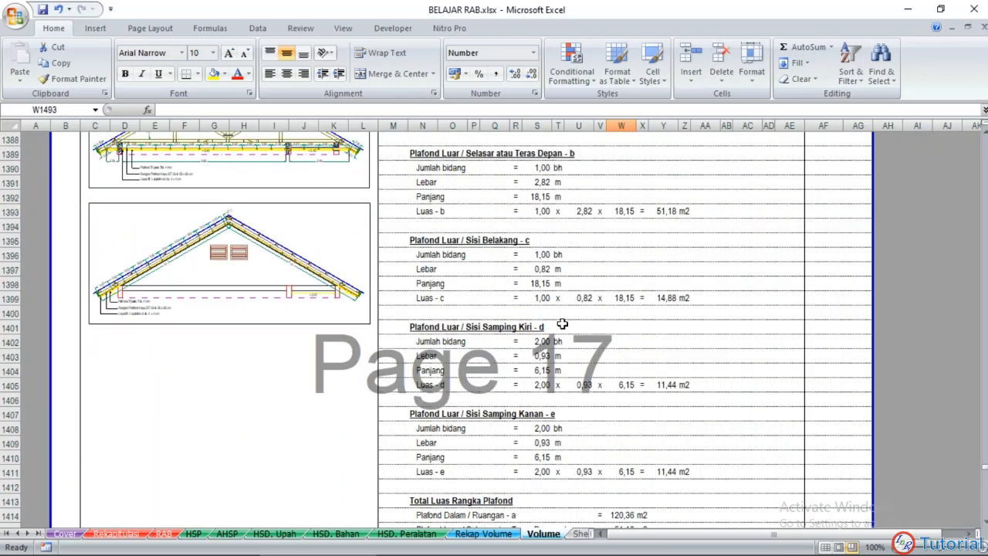
{"action": "scroll", "coordinate": [562, 325], "scroll_direction": "up", "scroll_amount": 4}
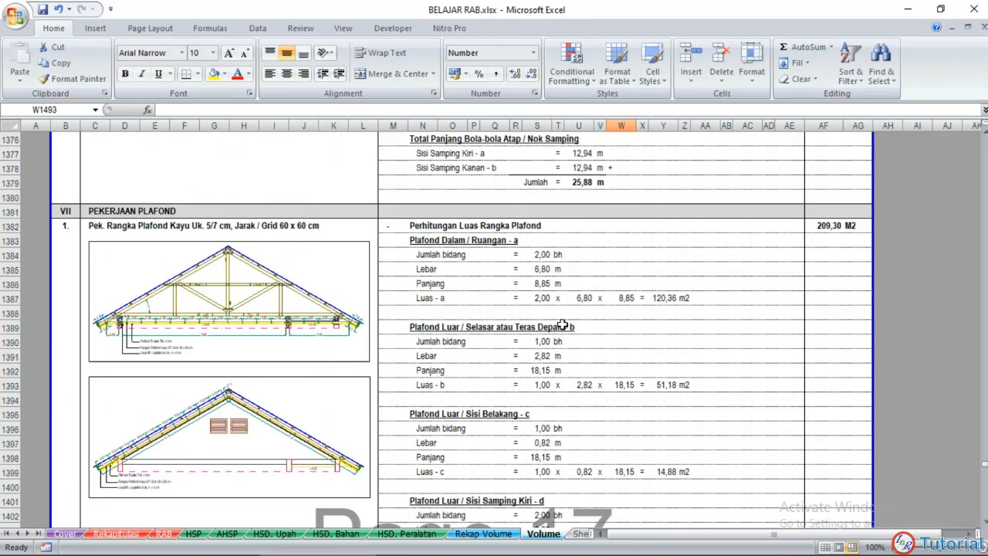
{"action": "scroll", "coordinate": [562, 325], "scroll_direction": "down", "scroll_amount": 1}
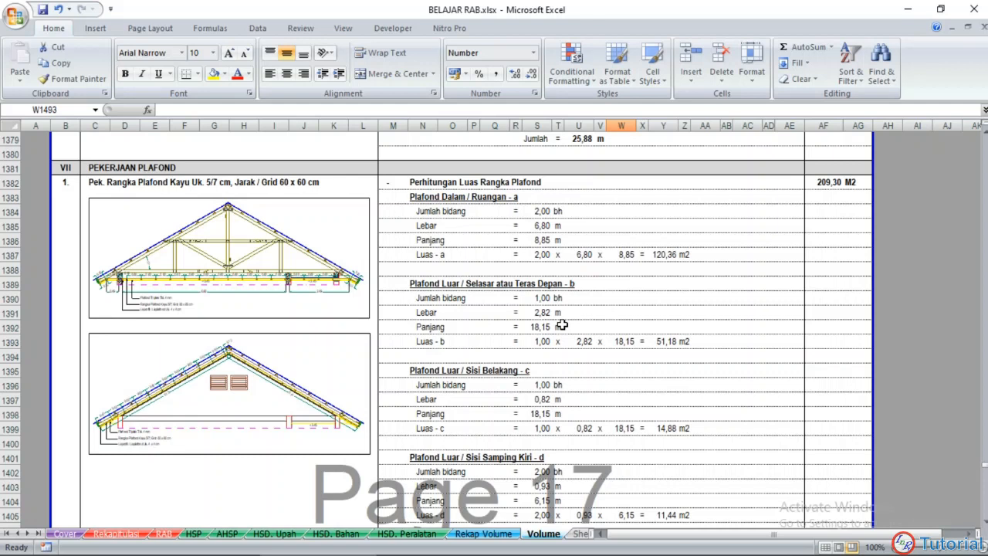